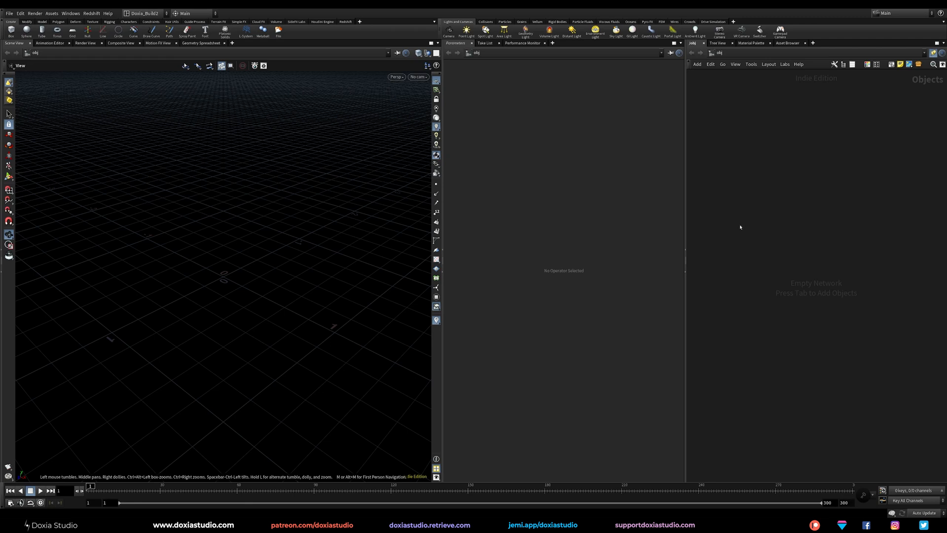
Step: Add a Box object to the empty object network and rename it Nebula_01
{"action": "key", "text": "Tab"}
{"action": "type", "text": "box"}
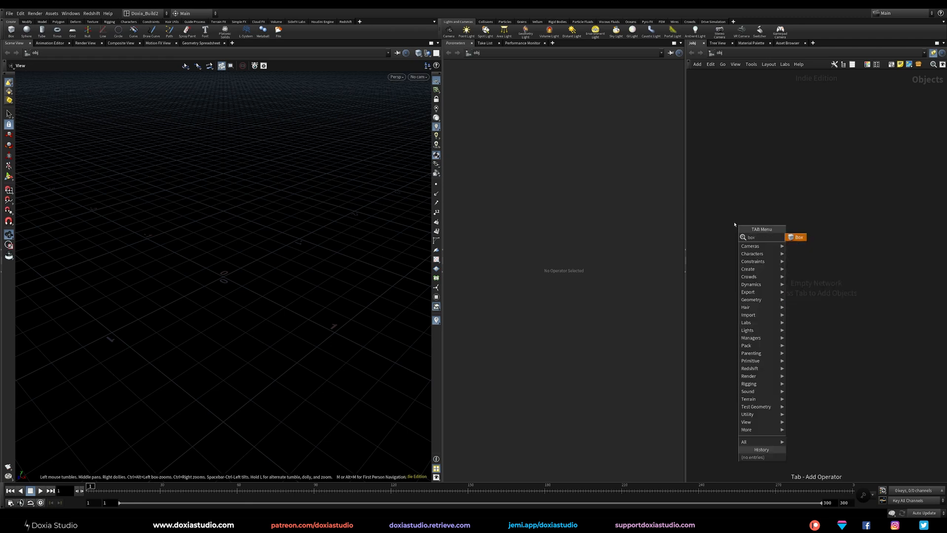
{"action": "key", "text": "Return"}
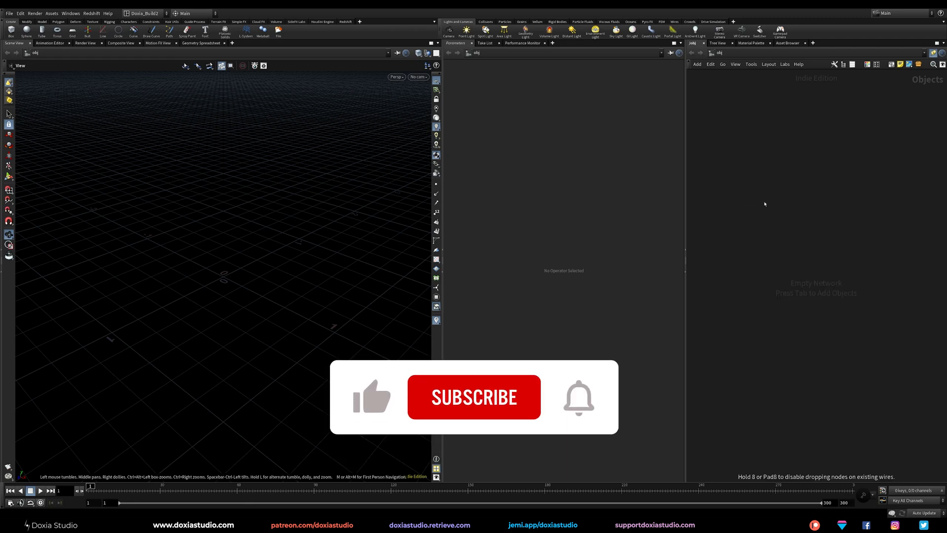
{"action": "left_click", "coordinate": [755, 200]}
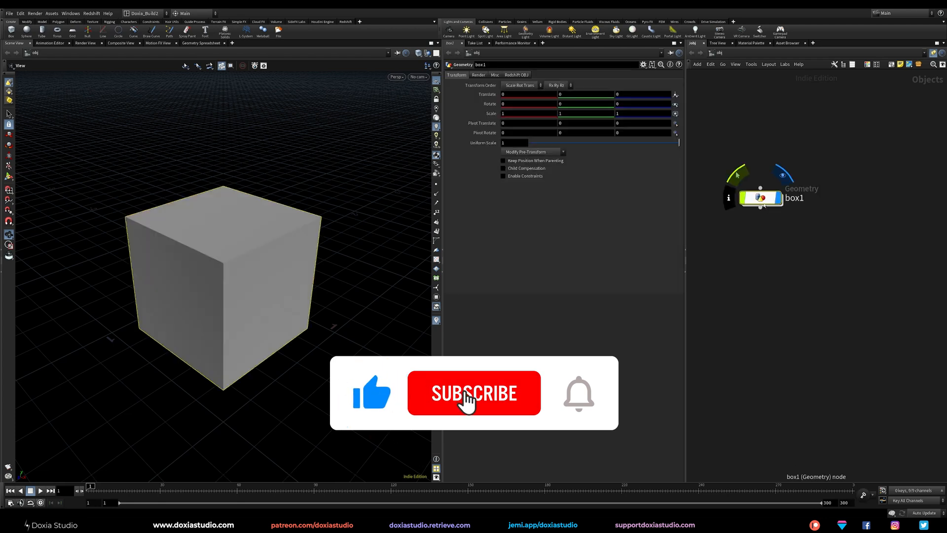
{"action": "left_click_drag", "start_coordinate": [761, 198], "coordinate": [769, 189]}
{"action": "left_click", "coordinate": [803, 188]}
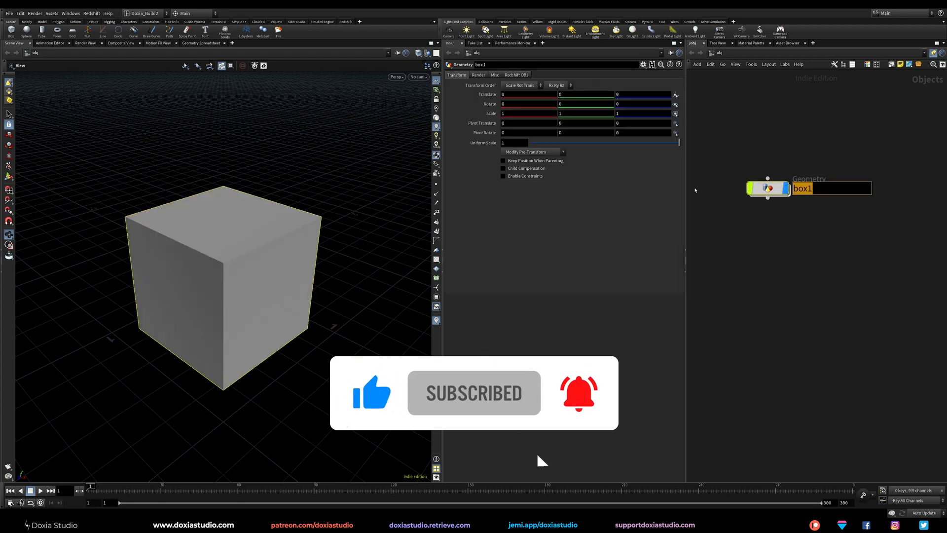
{"action": "type", "text": "Nebula_0"}
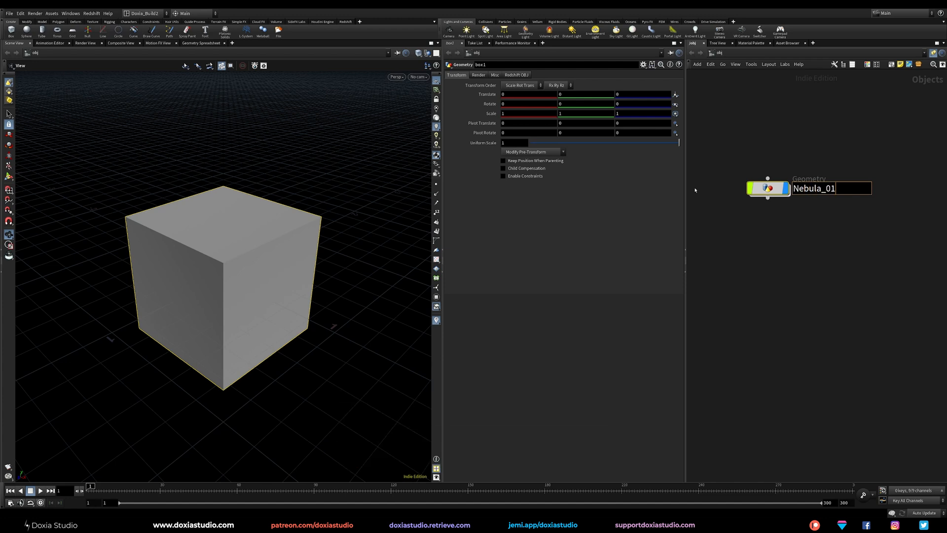
{"action": "key", "text": "Return"}
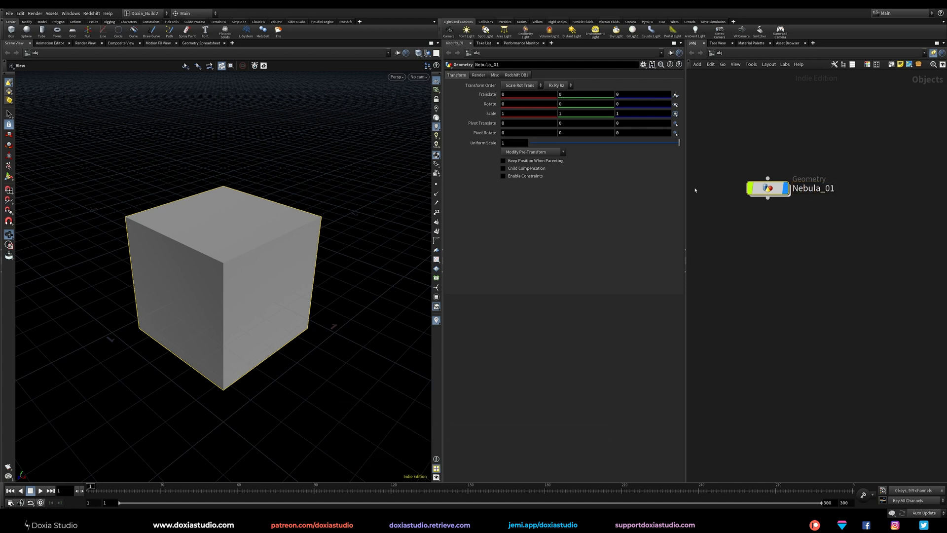
Step: Go inside the Nebula_01 object and set the box's uniform scale to 20
{"action": "double_click", "coordinate": [767, 188]}
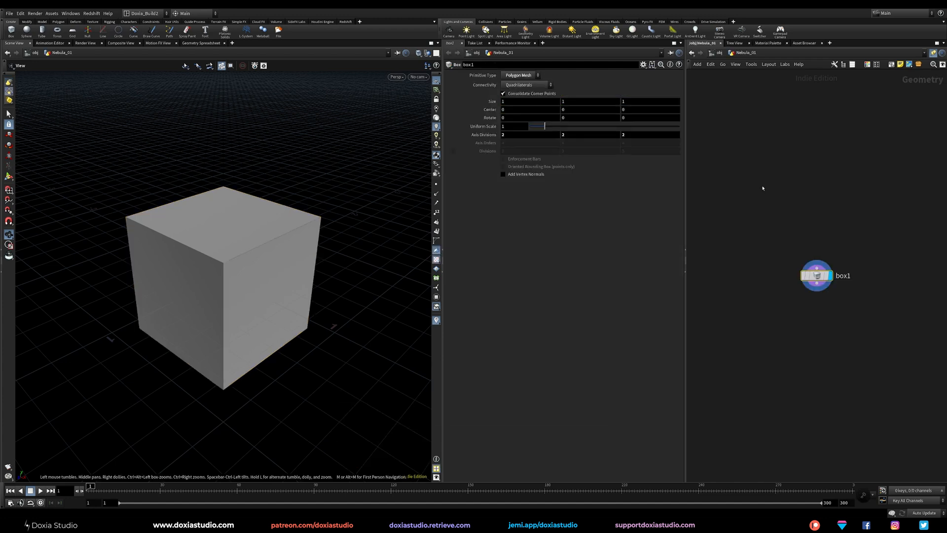
{"action": "left_click_drag", "start_coordinate": [812, 272], "coordinate": [802, 192]}
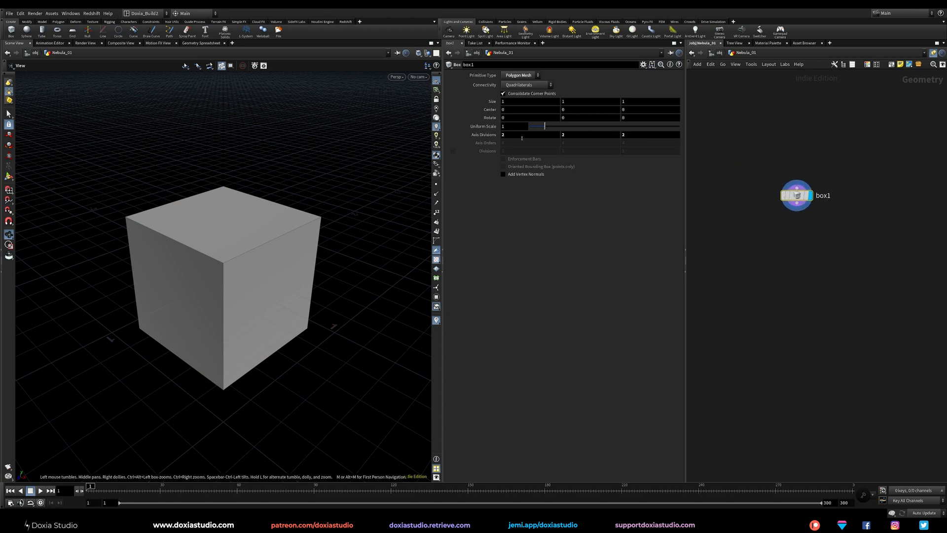
{"action": "key", "text": "Return"}
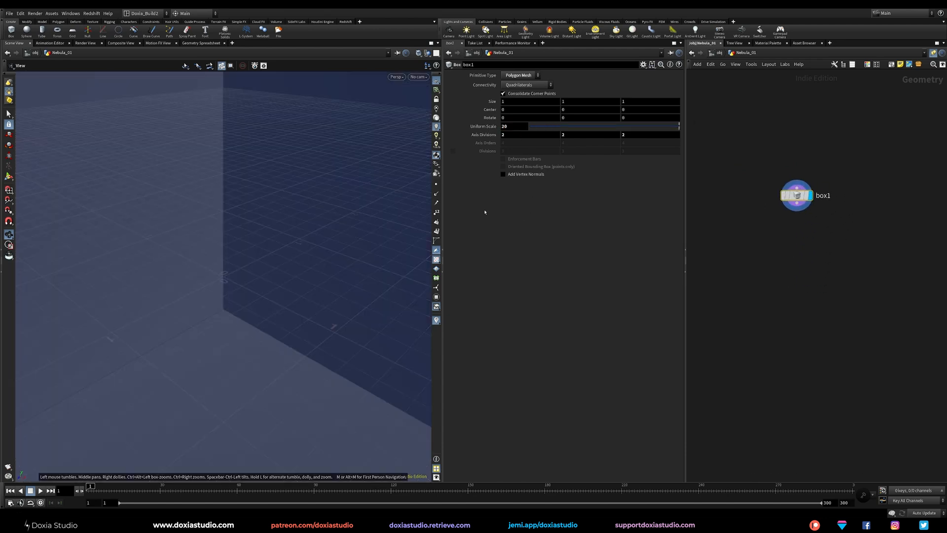
{"action": "right_click_drag", "start_coordinate": [360, 241], "coordinate": [288, 276]}
{"action": "left_click_drag", "start_coordinate": [330, 258], "coordinate": [231, 279]}
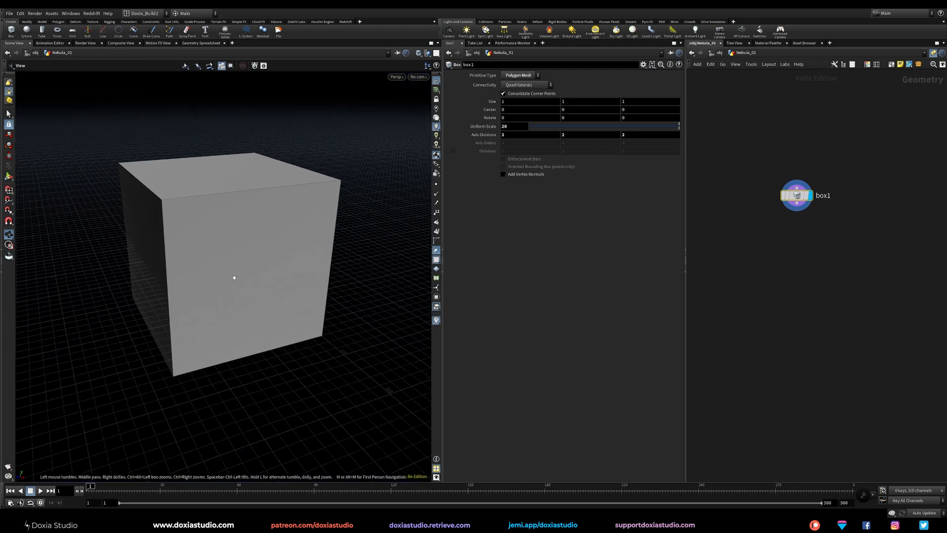
Step: Add a Volume node fed by the box's output
{"action": "left_click", "coordinate": [795, 211]}
{"action": "left_click", "coordinate": [788, 244]}
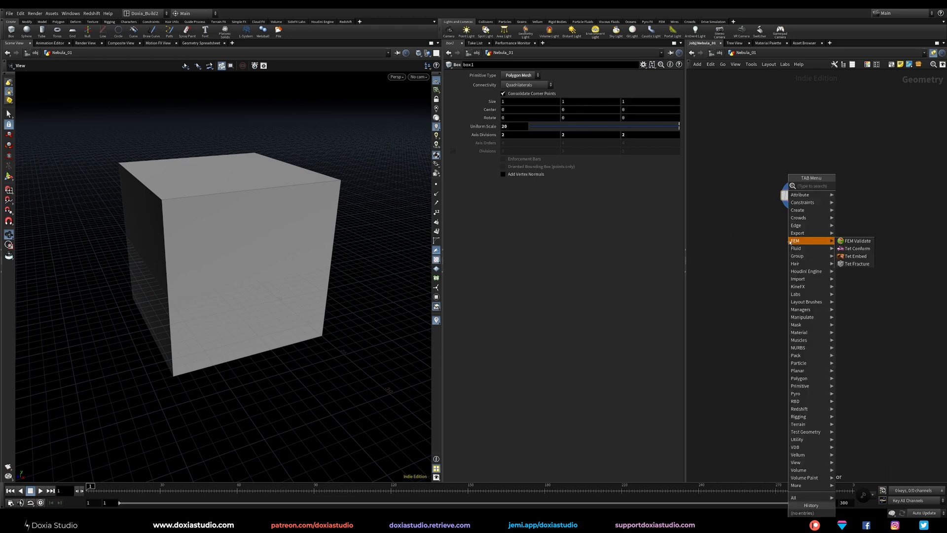
{"action": "type", "text": "volume"}
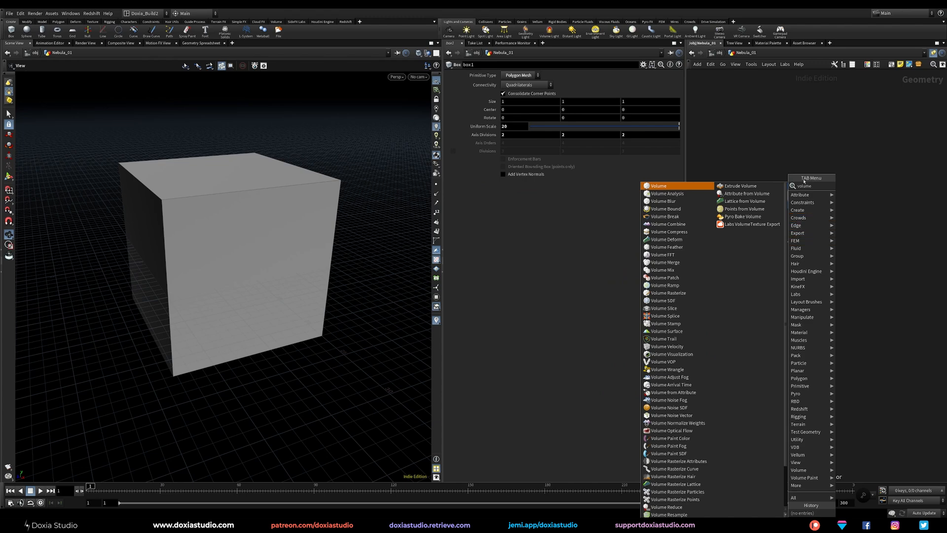
{"action": "left_click", "coordinate": [691, 188]}
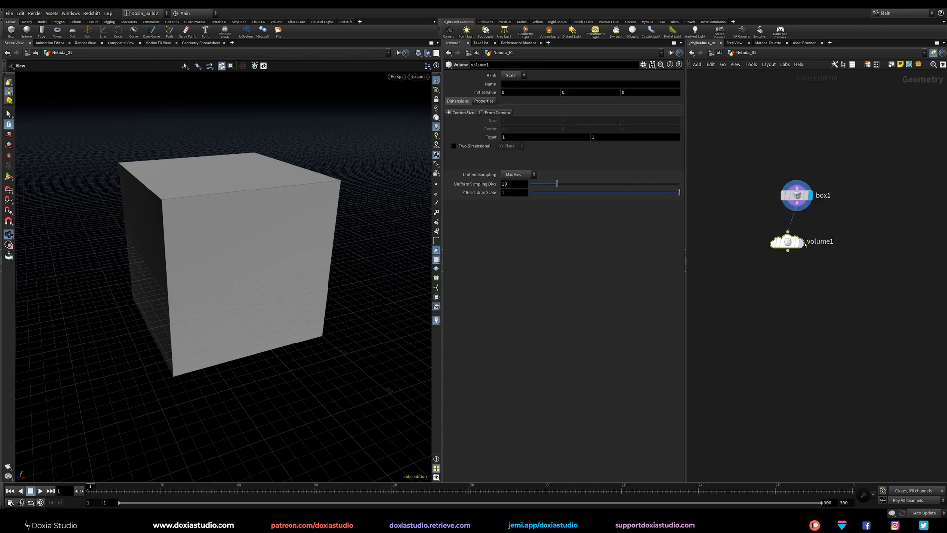
Step: Set the volume's uniform sampling to By Size with a Div Size of 0.5, name it density, and check its node information
{"action": "left_click", "coordinate": [530, 176]}
{"action": "left_click", "coordinate": [514, 218]}
{"action": "type", "text": "5"}
{"action": "key", "text": "Return"}
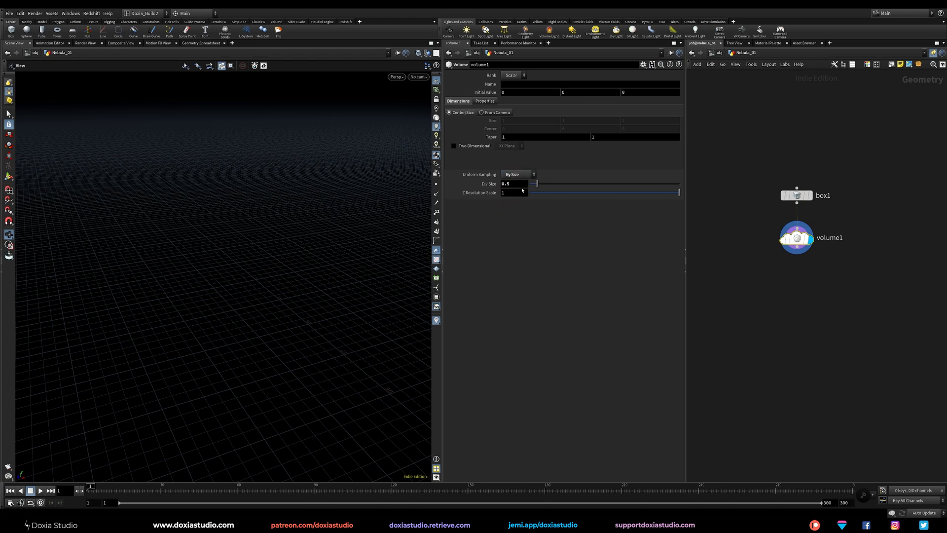
{"action": "left_click", "coordinate": [512, 85]}
{"action": "key", "text": "Return"}
{"action": "left_click", "coordinate": [771, 239]}
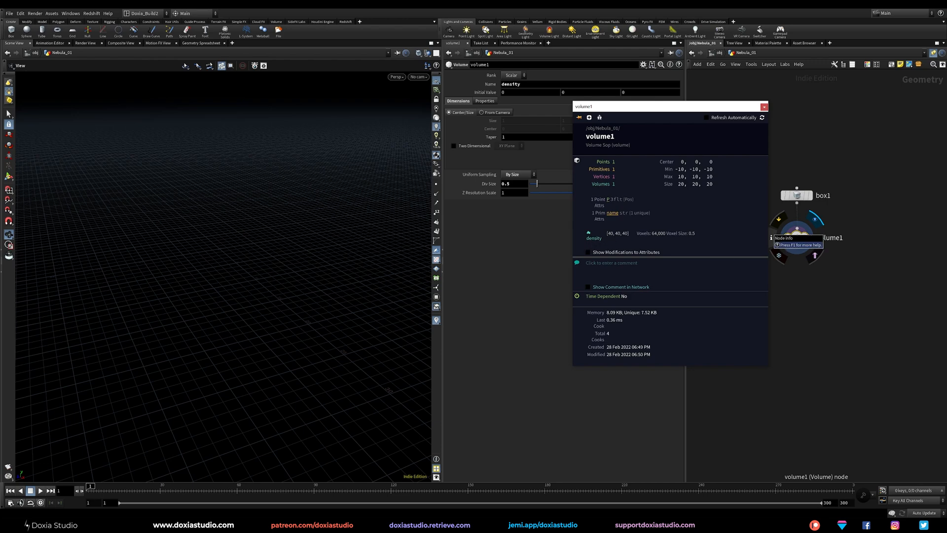
Step: Add a Volume VOP node below the volume, fed by the volume's output
{"action": "left_click", "coordinate": [796, 253]}
{"action": "key", "text": "Tab"}
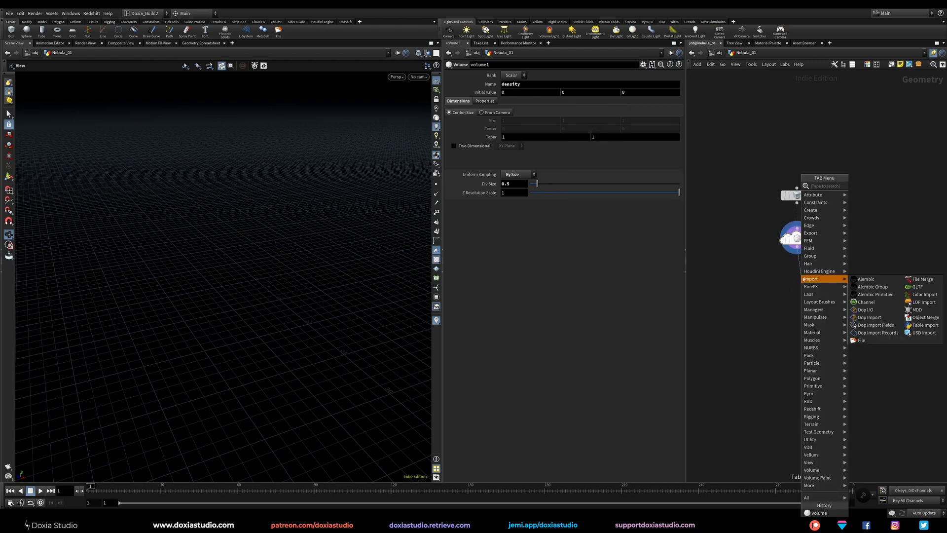
{"action": "type", "text": "volum"}
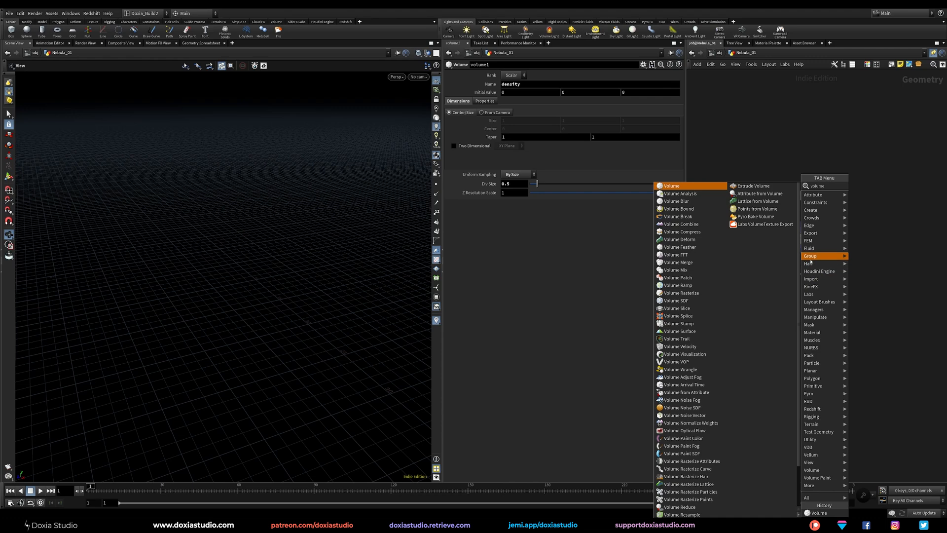
{"action": "type", "text": "e"}
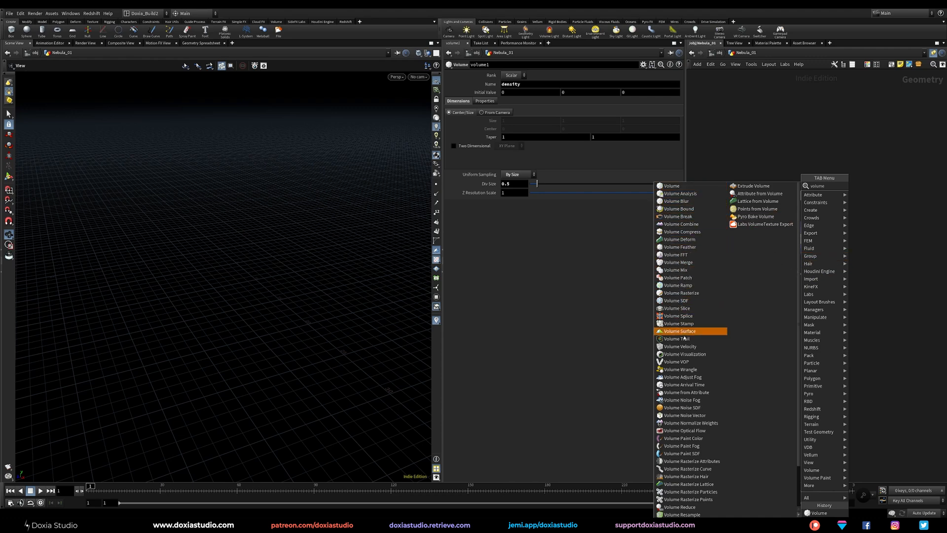
{"action": "left_click", "coordinate": [688, 362]}
{"action": "left_click", "coordinate": [798, 279]}
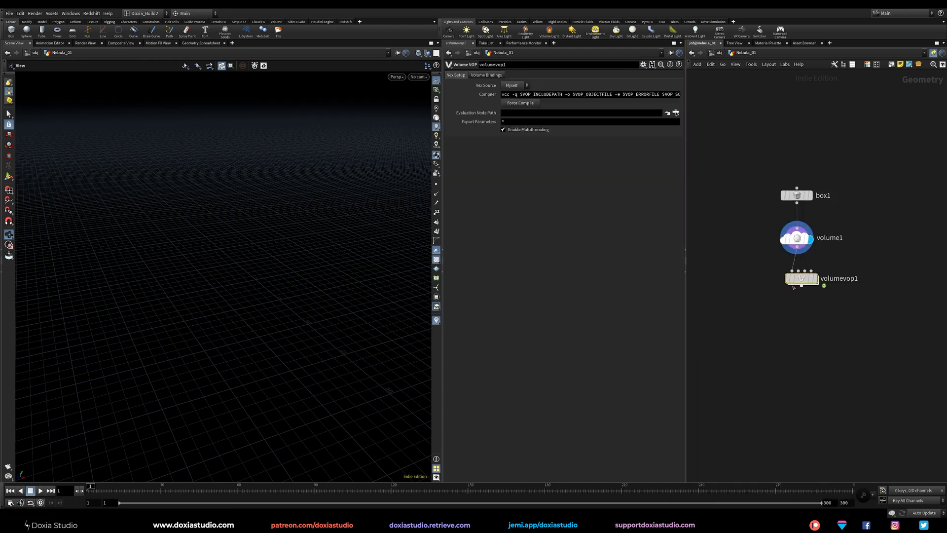
Step: Go inside the Volume VOP, spread out the global and output nodes, and add a Turbulent Noise node between them
{"action": "double_click", "coordinate": [799, 282]}
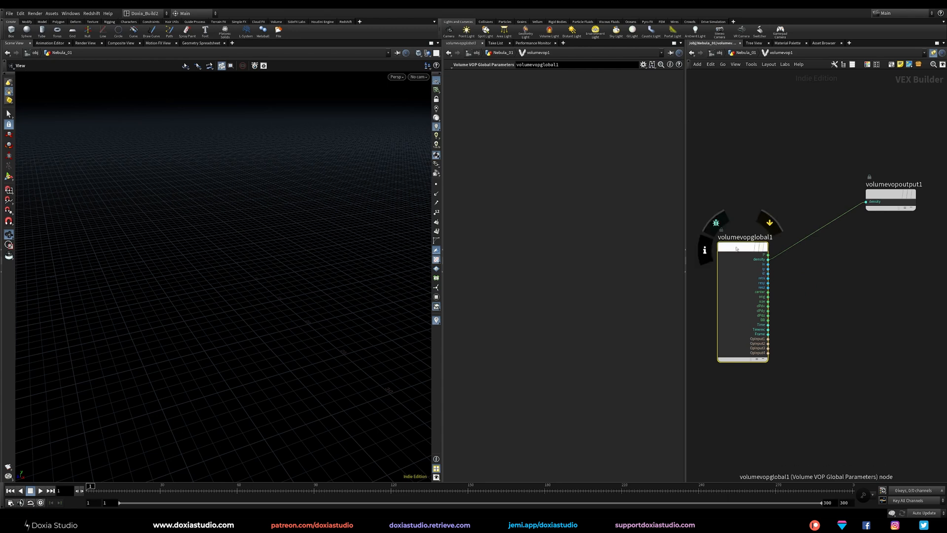
{"action": "left_click_drag", "start_coordinate": [721, 247], "coordinate": [710, 210]}
{"action": "left_click_drag", "start_coordinate": [896, 196], "coordinate": [888, 212]}
{"action": "left_click", "coordinate": [811, 258]}
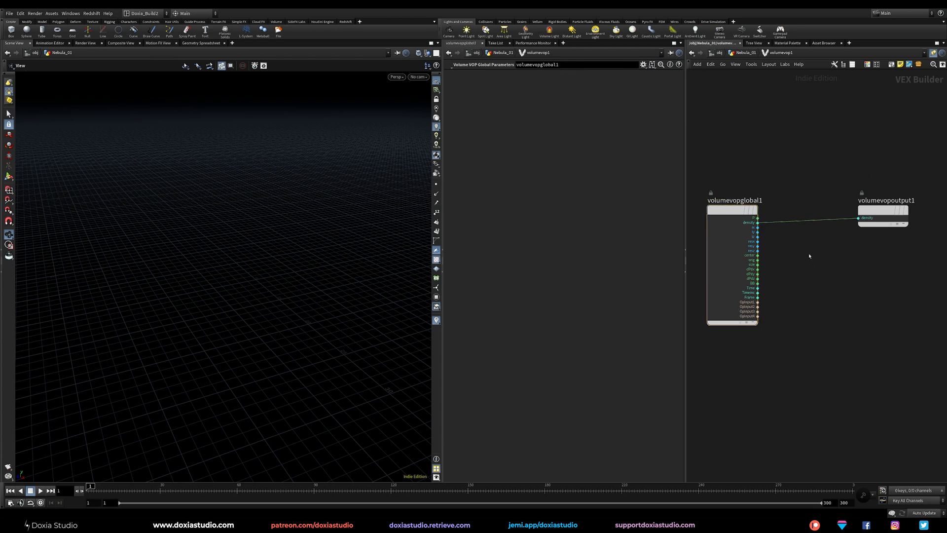
{"action": "key", "text": "Tab"}
{"action": "type", "text": "turb"}
{"action": "key", "text": "Return"}
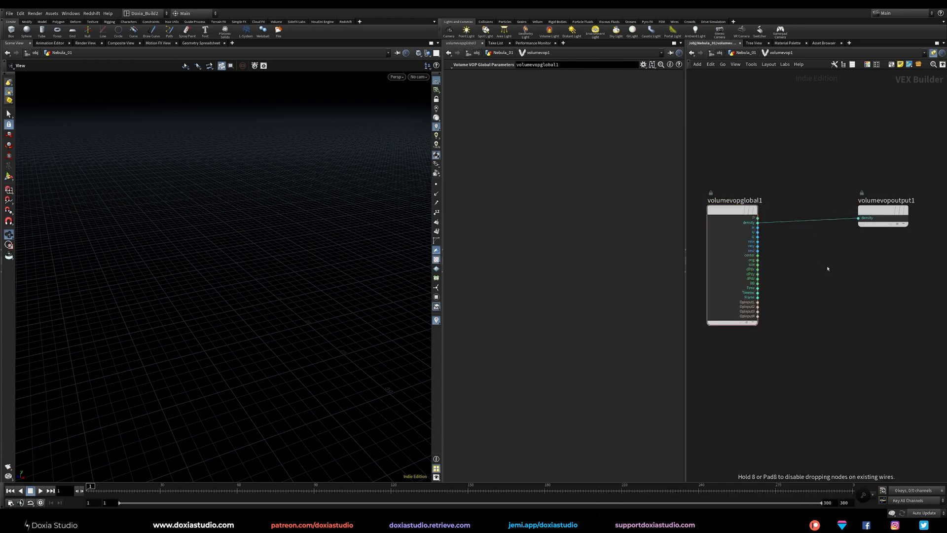
{"action": "left_click", "coordinate": [812, 259]}
Step: Add a Ramp Parameter node beside the turbulent noise and shift the volume output node to make room
{"action": "key", "text": "Tab"}
{"action": "type", "text": "ramp"}
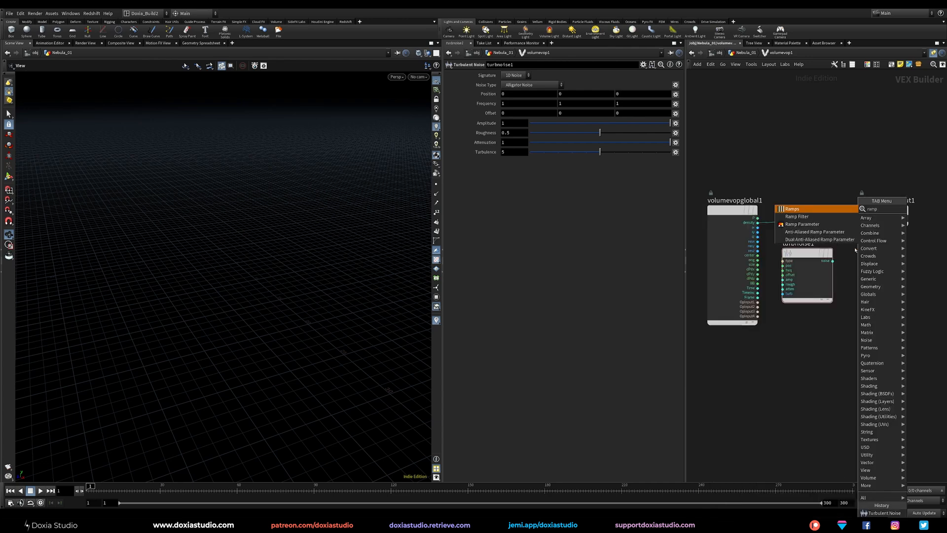
{"action": "left_click", "coordinate": [815, 225]}
{"action": "left_click", "coordinate": [872, 259]}
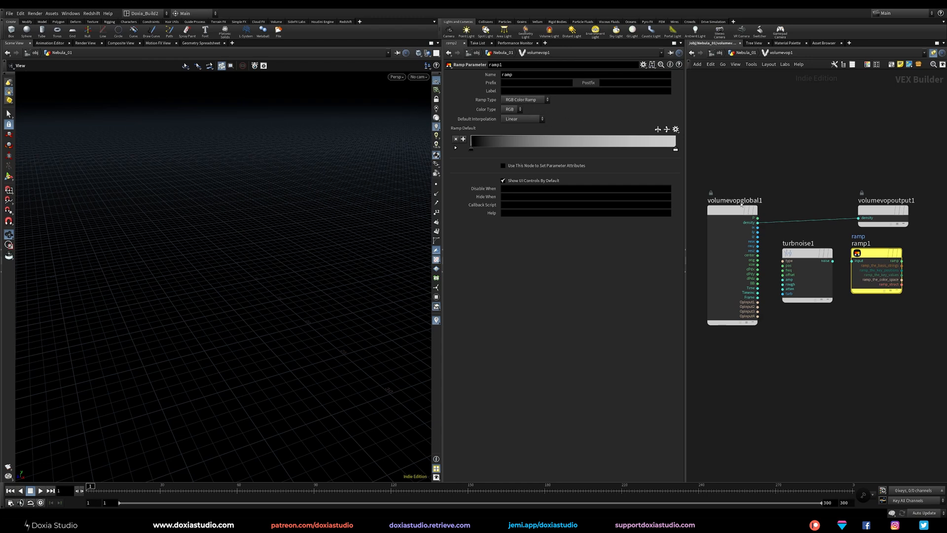
{"action": "left_click_drag", "start_coordinate": [878, 253], "coordinate": [874, 253]}
{"action": "left_click_drag", "start_coordinate": [879, 210], "coordinate": [903, 211]}
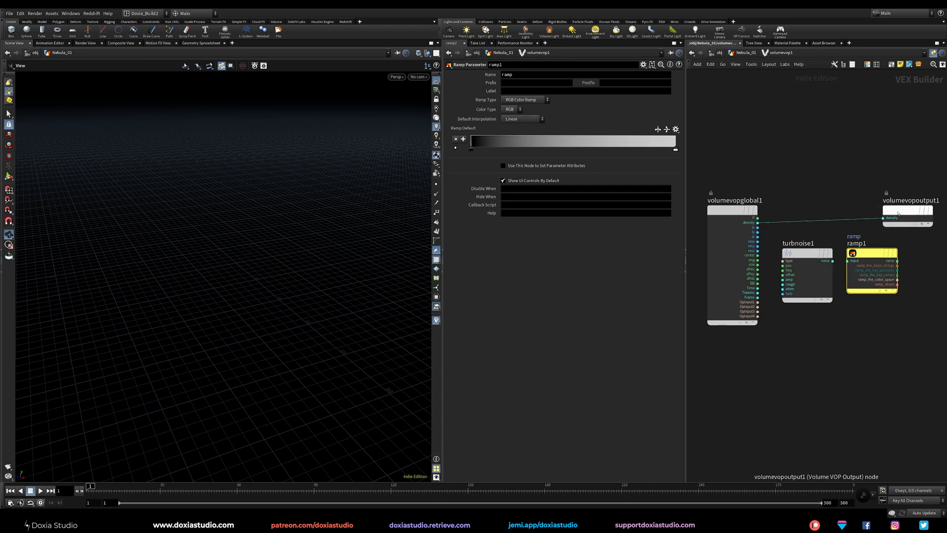
Step: Connect the global P output to the turbulent noise's pos input and the noise output to the ramp's input
{"action": "left_click", "coordinate": [757, 218]}
{"action": "left_click", "coordinate": [783, 265]}
{"action": "left_click_drag", "start_coordinate": [804, 253], "coordinate": [799, 253]}
{"action": "left_click", "coordinate": [828, 260]}
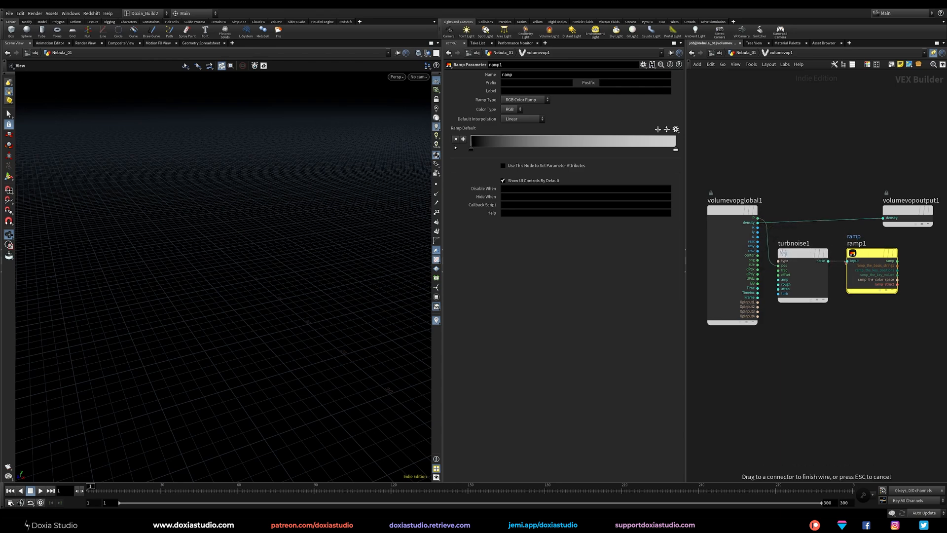
{"action": "left_click", "coordinate": [848, 261]}
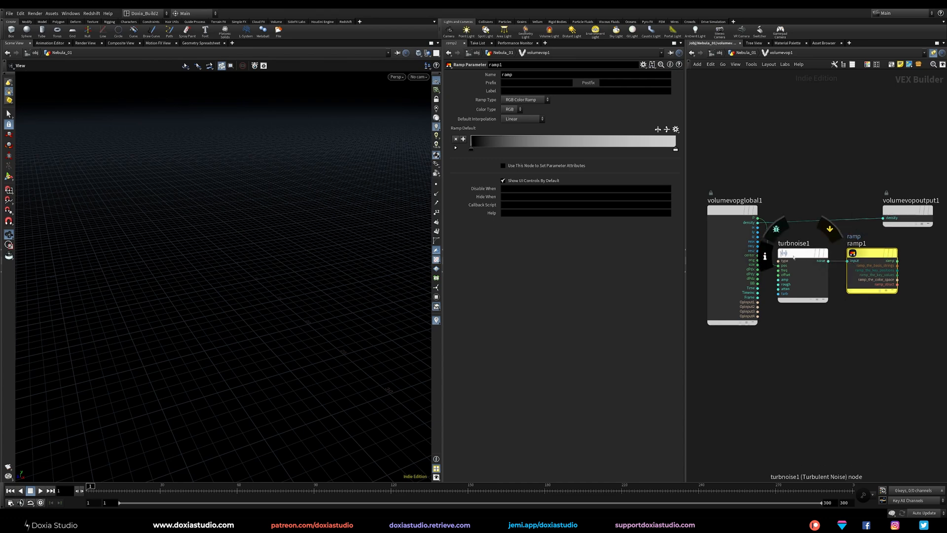
Step: Set the ramp type to Spline Ramp (float) and connect the ramp output to the volume output's density
{"action": "left_click", "coordinate": [523, 100]}
{"action": "left_click", "coordinate": [523, 105]}
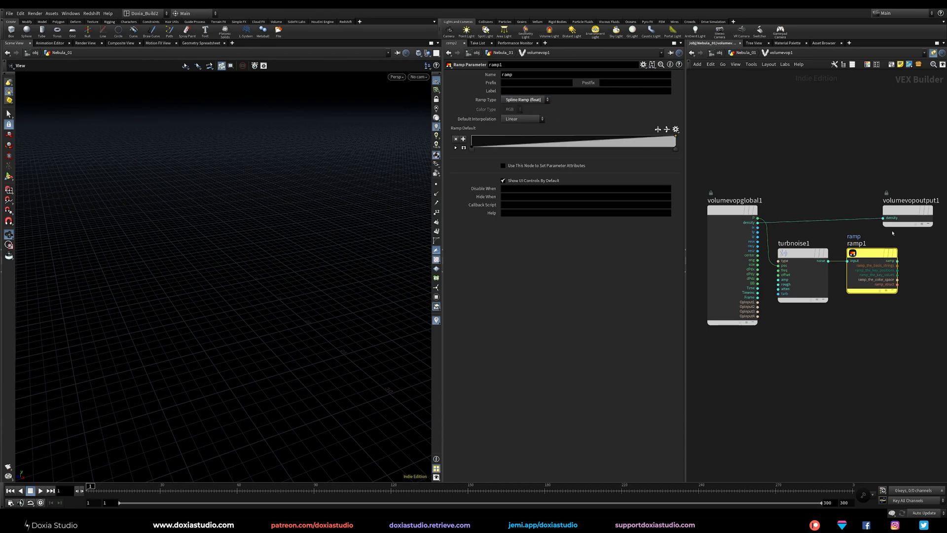
{"action": "left_click_drag", "start_coordinate": [897, 261], "coordinate": [899, 217]}
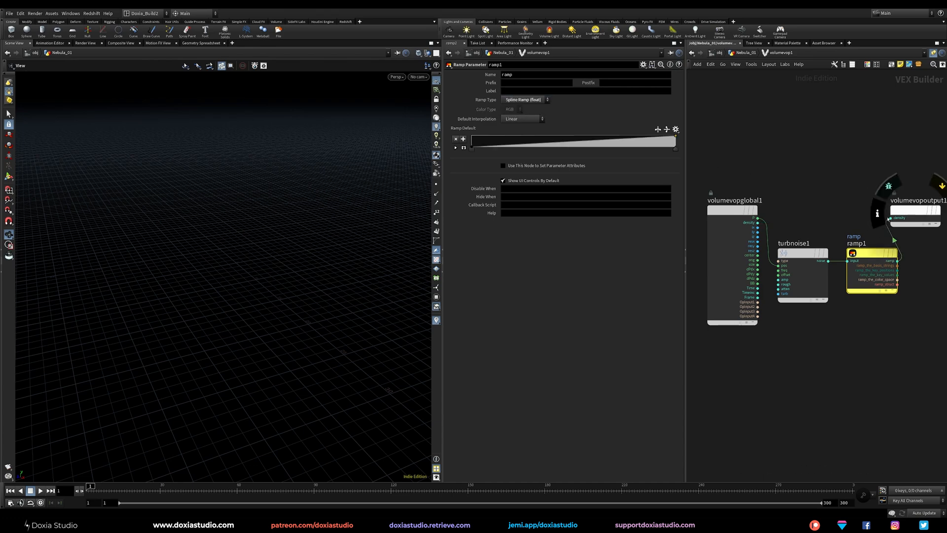
Step: Create input parameters for the Turbulent Noise node
{"action": "right_click", "coordinate": [800, 255]}
{"action": "mouse_move", "coordinate": [834, 286]}
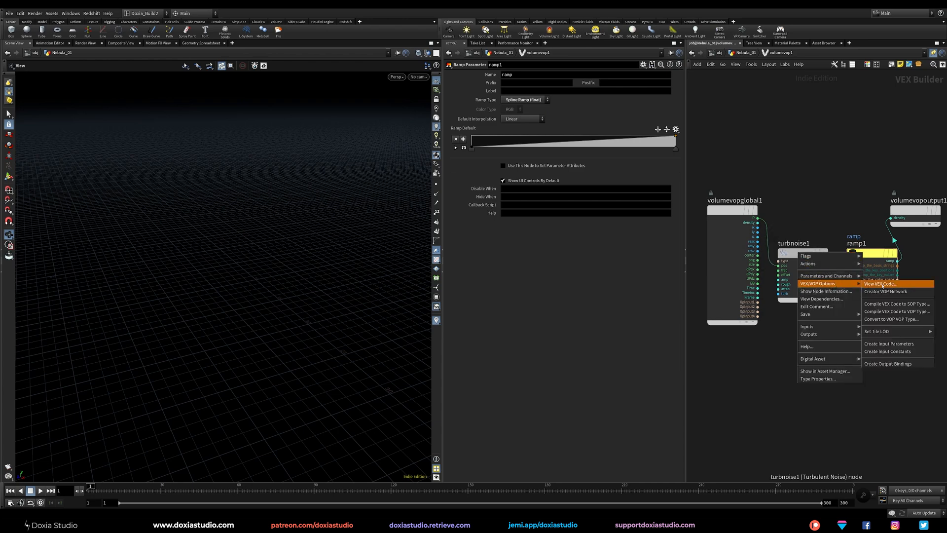
{"action": "left_click", "coordinate": [889, 344]}
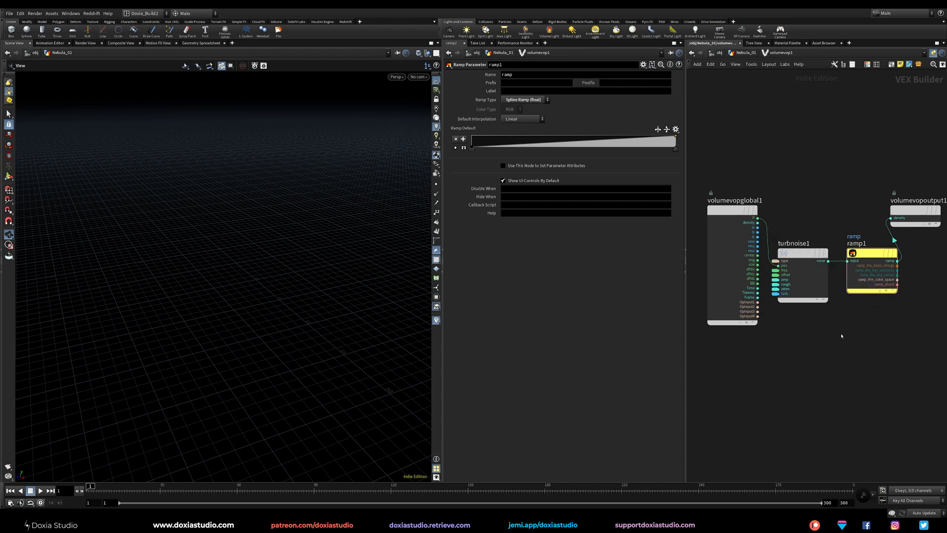
Step: Return to the geometry network, apply the Linear preset to the Volume VOP's ramp, and inspect the resulting volume
{"action": "key", "text": "u"}
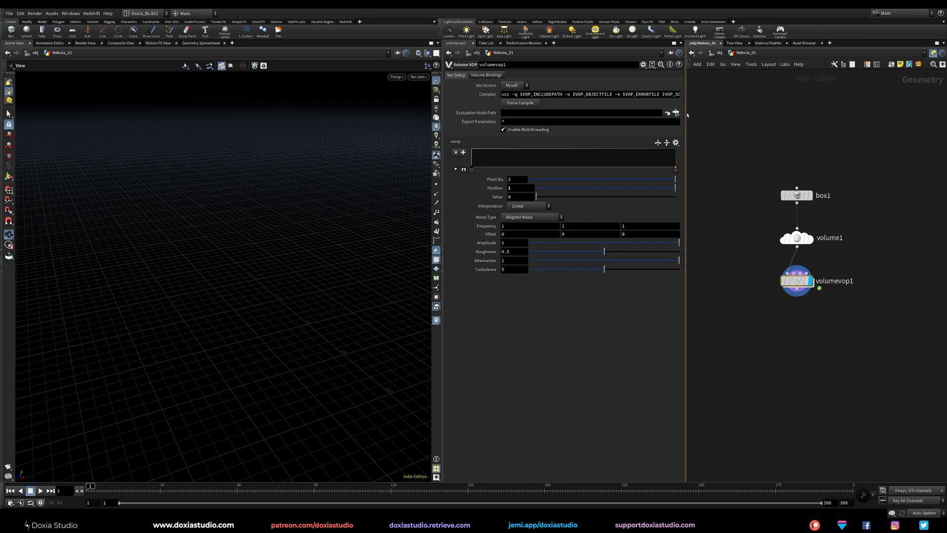
{"action": "left_click", "coordinate": [676, 143]}
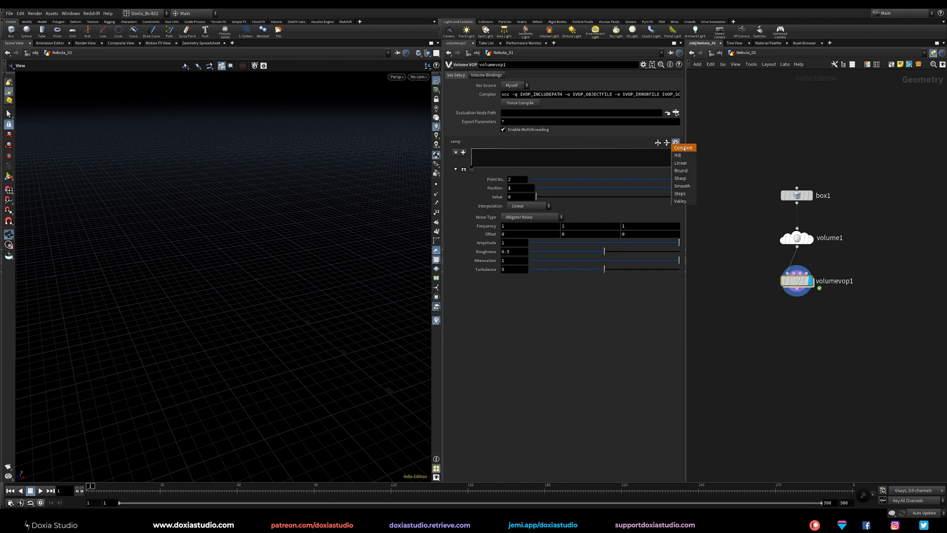
{"action": "left_click", "coordinate": [680, 163]}
{"action": "left_click_drag", "start_coordinate": [251, 263], "coordinate": [243, 219]}
{"action": "scroll", "coordinate": [313, 245], "scroll_direction": "up", "scroll_amount": 6}
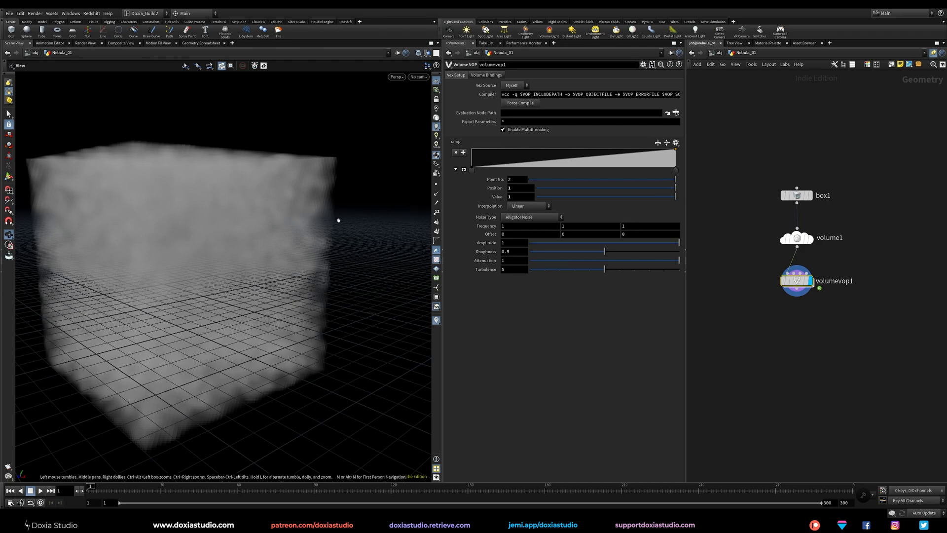
{"action": "left_click_drag", "start_coordinate": [324, 237], "coordinate": [282, 266]}
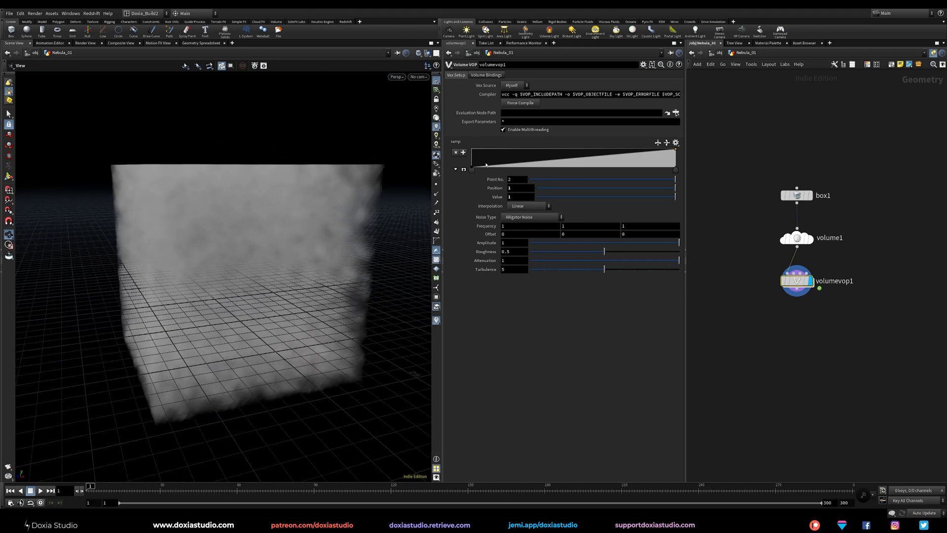
Step: Raise the ramp's contrast by moving its start point to about 0.24 and its end point inward
{"action": "left_click_drag", "start_coordinate": [471, 169], "coordinate": [508, 170]}
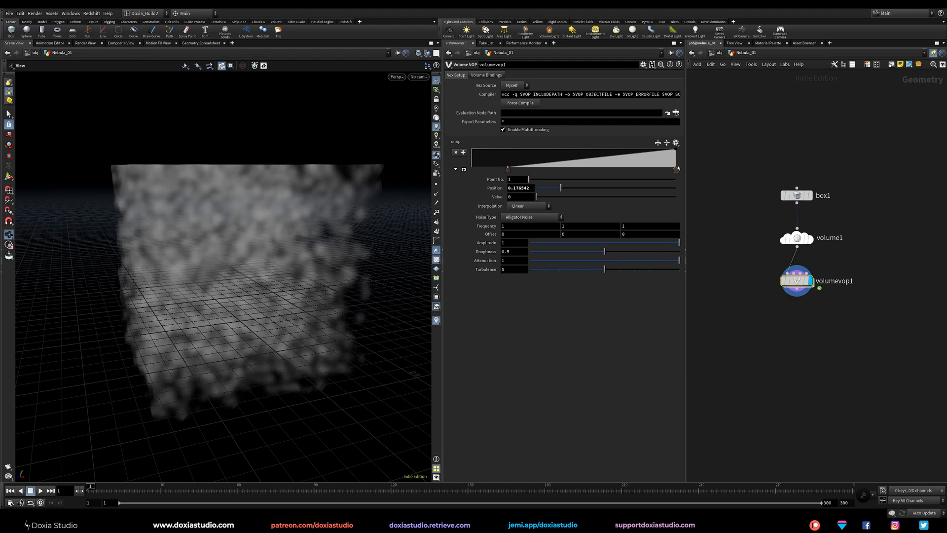
{"action": "left_click_drag", "start_coordinate": [676, 170], "coordinate": [612, 170]}
{"action": "left_click_drag", "start_coordinate": [507, 170], "coordinate": [520, 169]}
{"action": "left_click_drag", "start_coordinate": [307, 268], "coordinate": [316, 247]}
Step: Set the noise frequency to 0.12 on all three axes and the first offset component to 0.2, checking the volume from several angles
{"action": "middle_click_drag", "start_coordinate": [485, 227], "coordinate": [251, 275]}
{"action": "mouse_move", "coordinate": [252, 275]}
{"action": "left_mouse_down"}
{"action": "mouse_move", "coordinate": [194, 266]}
{"action": "mouse_move", "coordinate": [232, 273]}
{"action": "mouse_move", "coordinate": [218, 302]}
{"action": "mouse_move", "coordinate": [250, 287]}
{"action": "mouse_move", "coordinate": [207, 256]}
{"action": "mouse_move", "coordinate": [239, 285]}
{"action": "left_mouse_up"}
{"action": "middle_click_drag", "start_coordinate": [492, 236], "coordinate": [513, 240]}
{"action": "left_click_drag", "start_coordinate": [306, 268], "coordinate": [344, 259]}
{"action": "left_click_drag", "start_coordinate": [328, 271], "coordinate": [166, 169]}
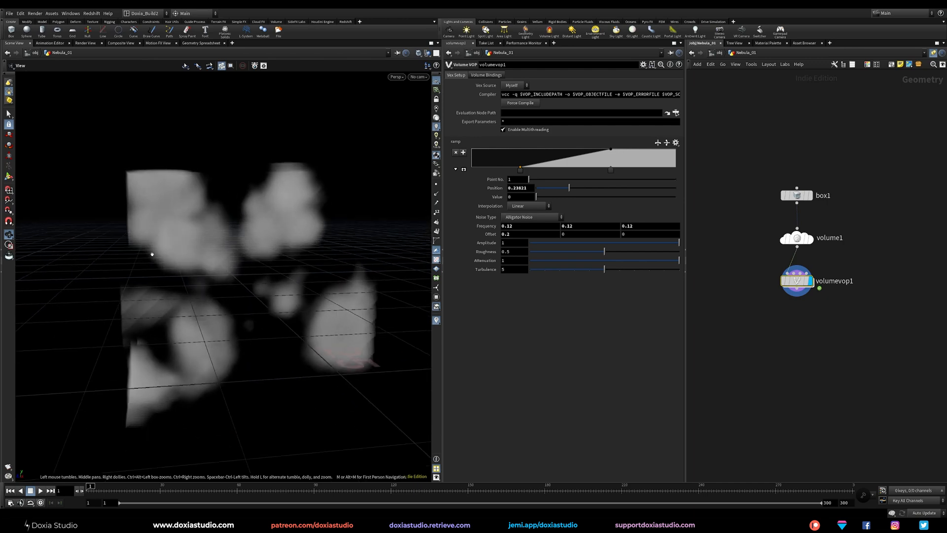
{"action": "left_click_drag", "start_coordinate": [155, 362], "coordinate": [159, 341]}
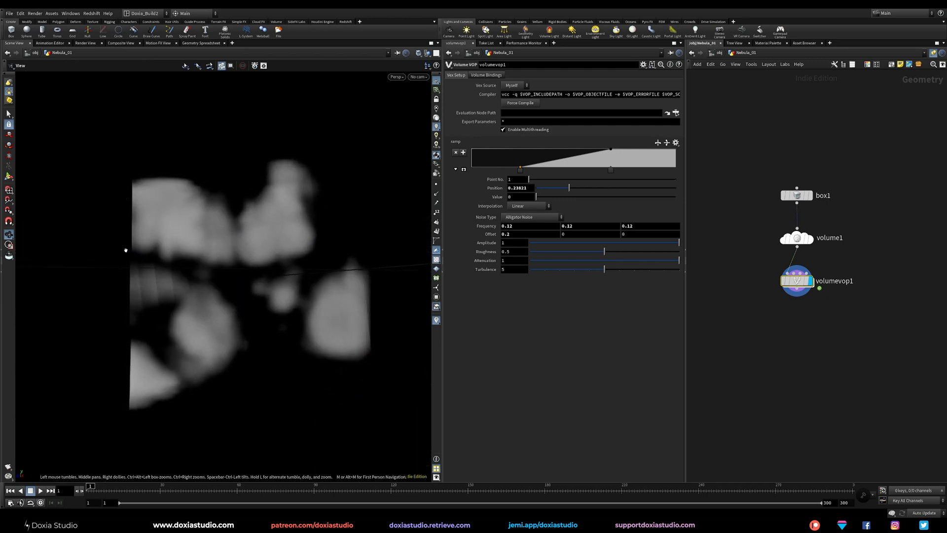
{"action": "left_click_drag", "start_coordinate": [193, 260], "coordinate": [367, 158]}
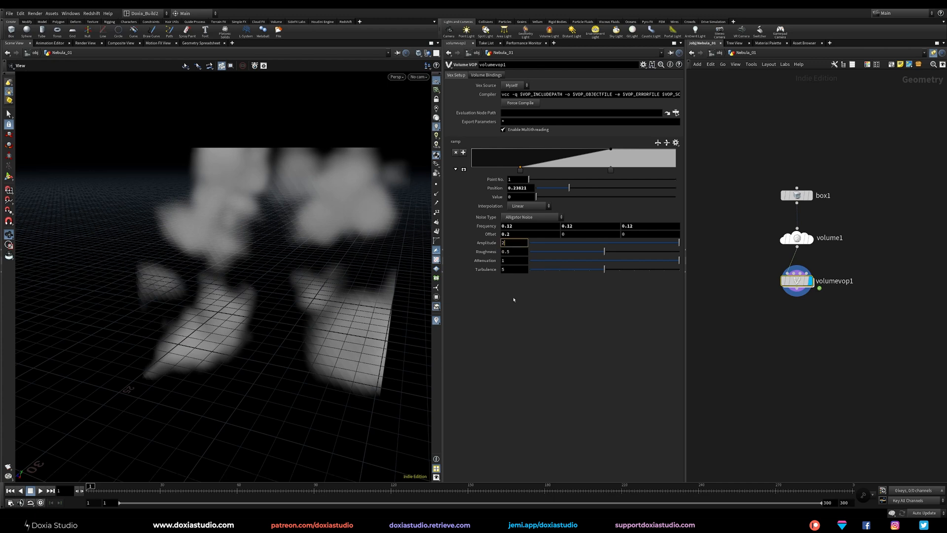
Step: Try a noise amplitude of 2 and inspect the resulting volume
{"action": "key", "text": "Return"}
{"action": "mouse_move", "coordinate": [363, 275]}
{"action": "left_mouse_down"}
{"action": "mouse_move", "coordinate": [374, 256]}
{"action": "mouse_move", "coordinate": [325, 253]}
{"action": "mouse_move", "coordinate": [368, 267]}
{"action": "left_mouse_up"}
{"action": "left_click_drag", "start_coordinate": [283, 262], "coordinate": [262, 302]}
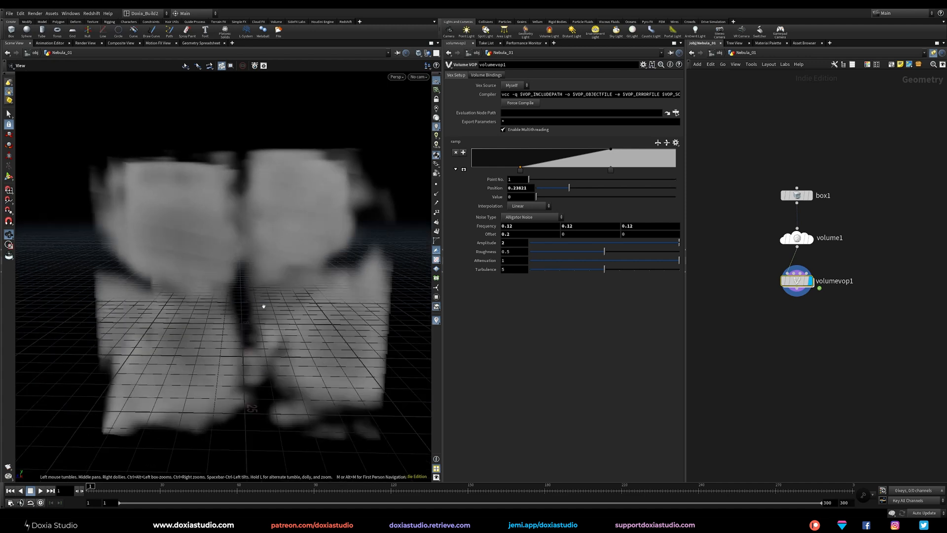
Step: Set the noise amplitude to 1 and move the ramp's start point to about 0.16 and its end point to about 0.67
{"action": "left_click_drag", "start_coordinate": [526, 175], "coordinate": [533, 175]}
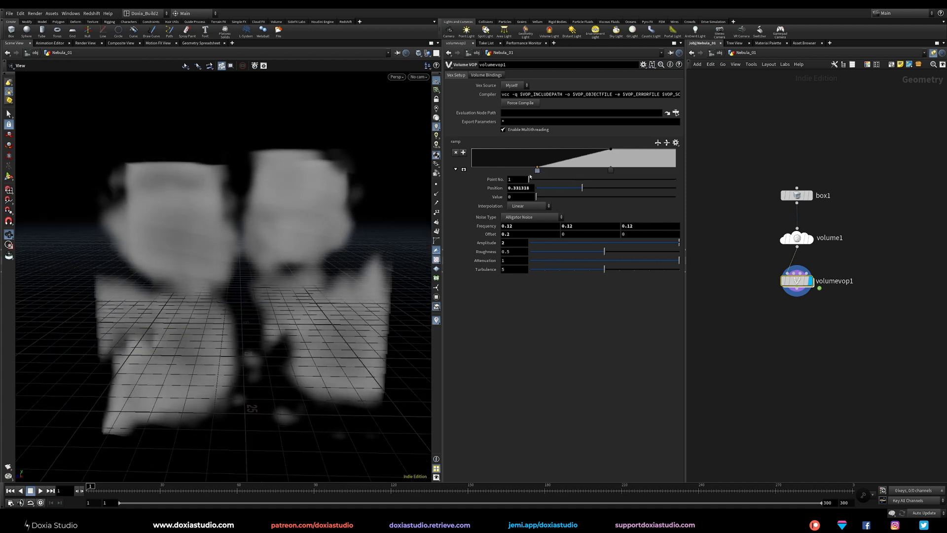
{"action": "left_click_drag", "start_coordinate": [610, 171], "coordinate": [608, 171]}
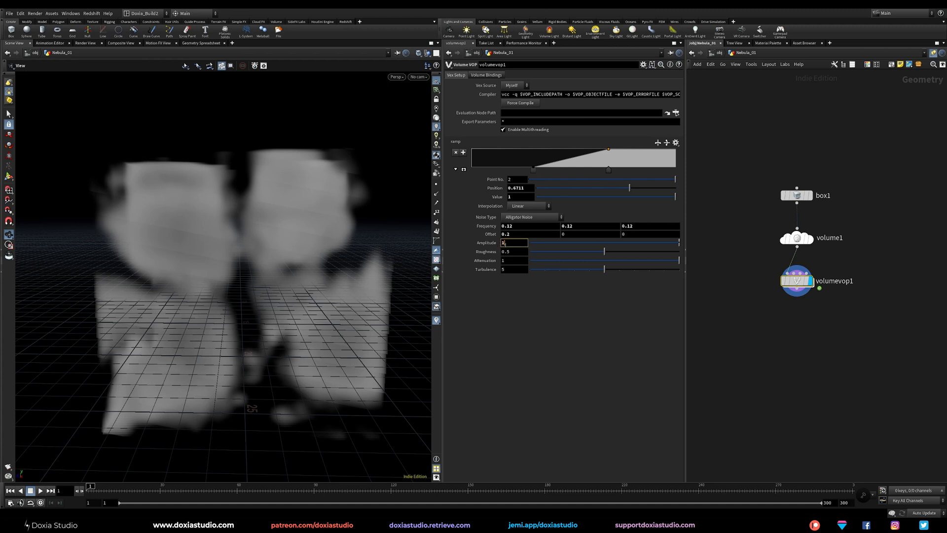
{"action": "key", "text": "Return"}
{"action": "left_click_drag", "start_coordinate": [533, 170], "coordinate": [504, 170]}
{"action": "left_click_drag", "start_coordinate": [349, 256], "coordinate": [420, 227]}
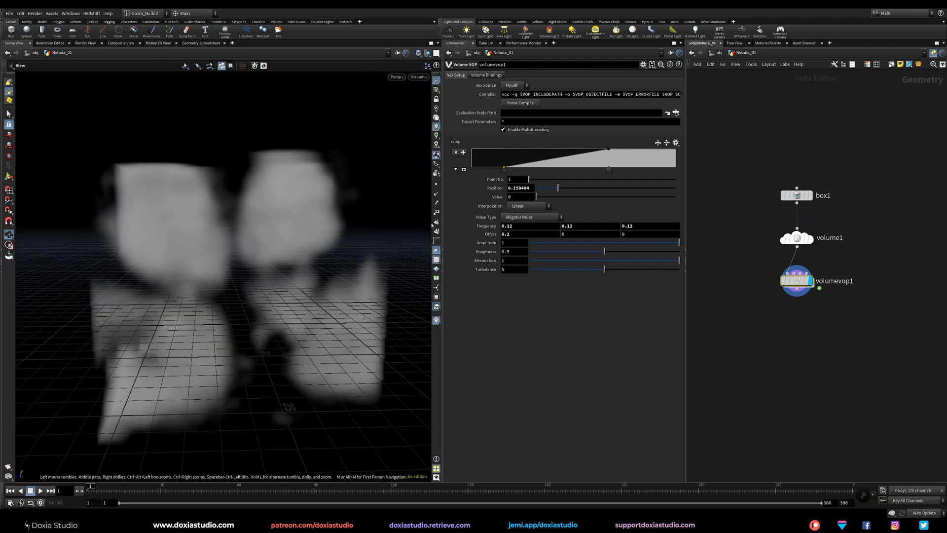
{"action": "mouse_move", "coordinate": [255, 291]}
{"action": "left_mouse_down"}
{"action": "mouse_move", "coordinate": [183, 296]}
{"action": "mouse_move", "coordinate": [242, 300]}
{"action": "left_mouse_up"}
Step: Lower the noise frequency to 0.08 on all three axes and inspect the larger cloud shapes
{"action": "middle_click", "coordinate": [487, 227]}
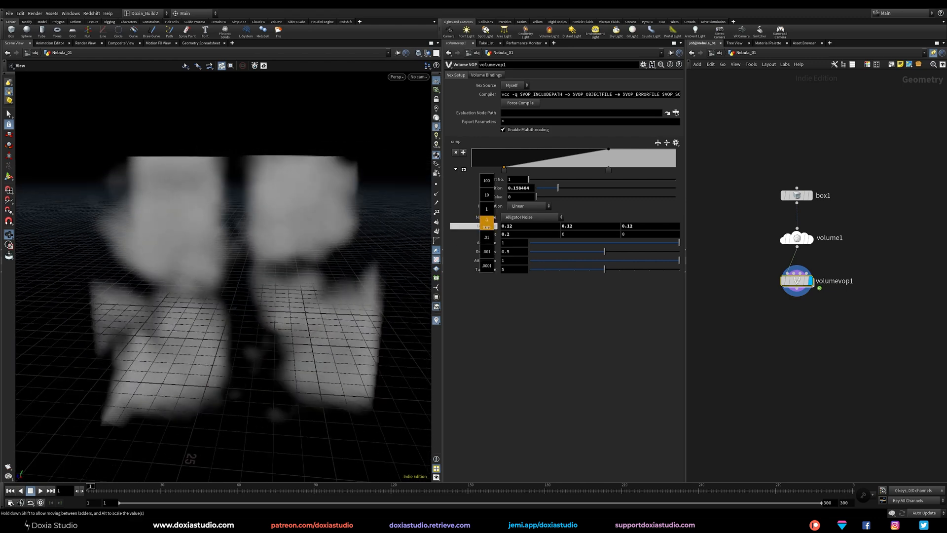
{"action": "middle_click_drag", "start_coordinate": [487, 235], "coordinate": [470, 237]}
{"action": "left_click_drag", "start_coordinate": [311, 283], "coordinate": [233, 338]}
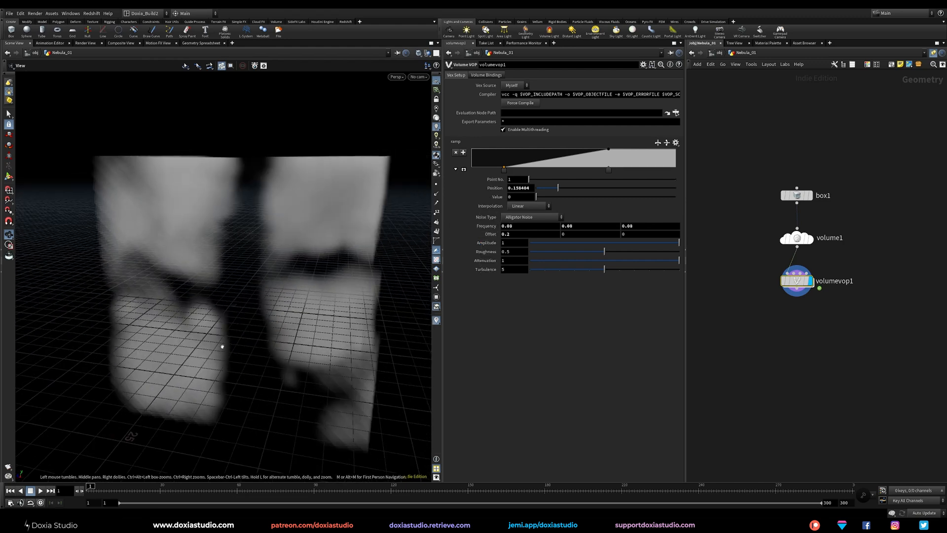
Step: Set the first noise offset component to -1.4 and the roughness to about 0.48
{"action": "middle_click_drag", "start_coordinate": [527, 231], "coordinate": [471, 239]}
{"action": "left_click_drag", "start_coordinate": [301, 275], "coordinate": [222, 291]}
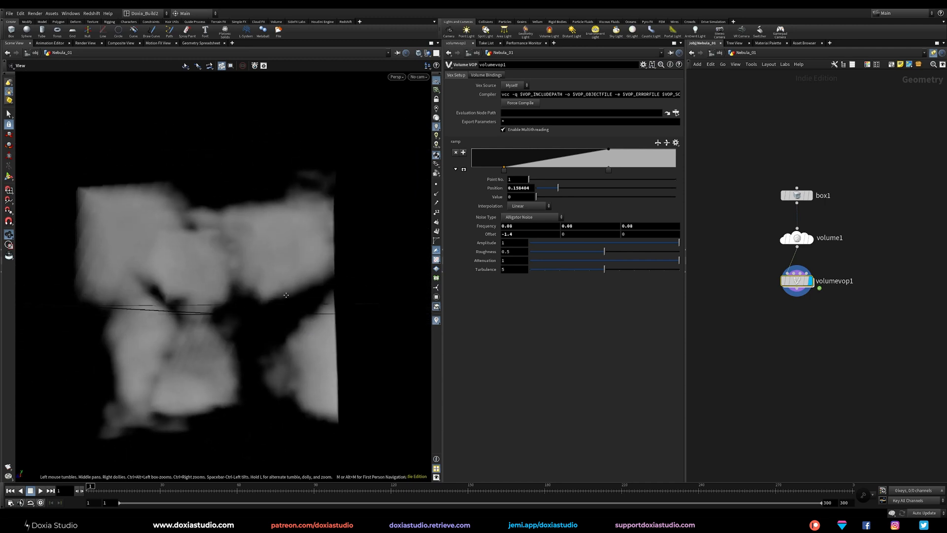
{"action": "mouse_move", "coordinate": [606, 251]}
{"action": "left_mouse_down"}
{"action": "mouse_move", "coordinate": [549, 252]}
{"action": "mouse_move", "coordinate": [601, 251]}
{"action": "left_mouse_up"}
{"action": "left_click_drag", "start_coordinate": [228, 328], "coordinate": [254, 299]}
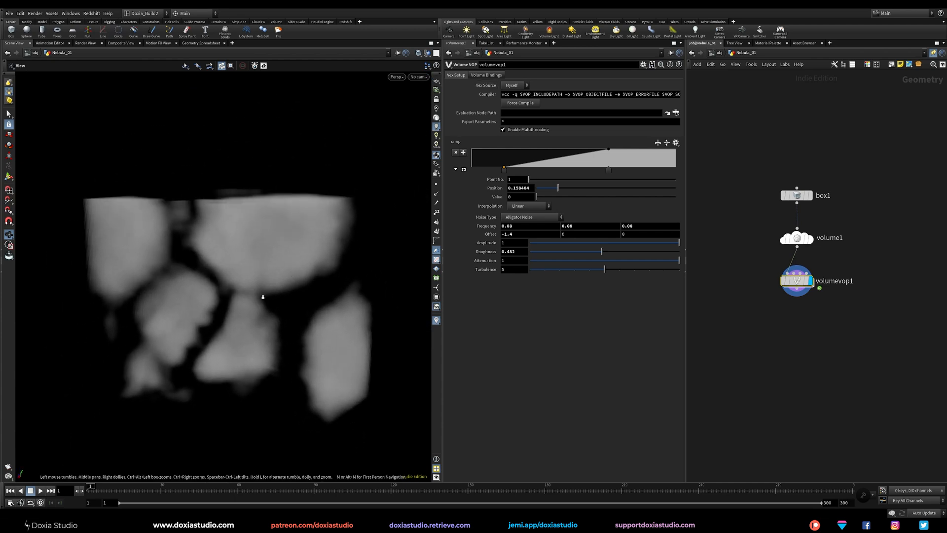
Step: Add a Scatter node fed by the Volume VOP's output, place it beneath that node and display its result
{"action": "left_click", "coordinate": [796, 296]}
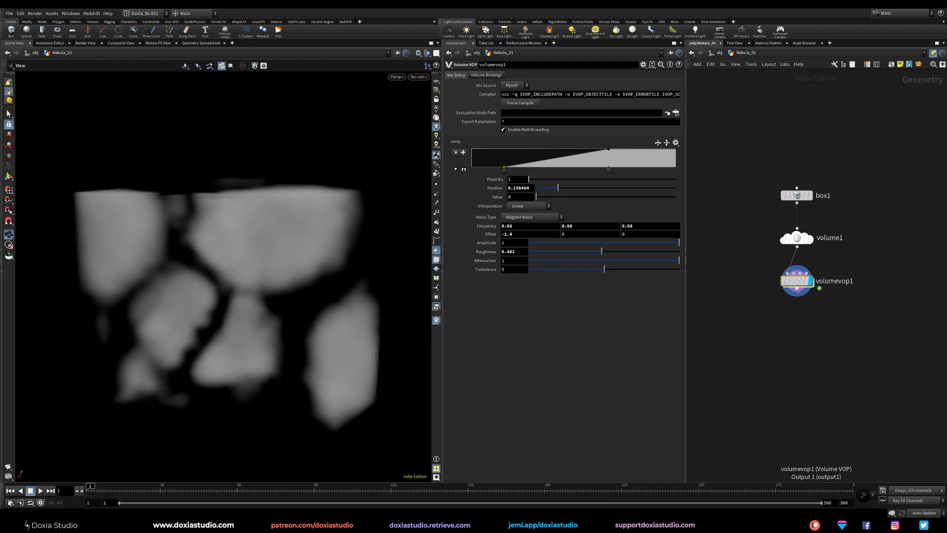
{"action": "left_click", "coordinate": [786, 326]}
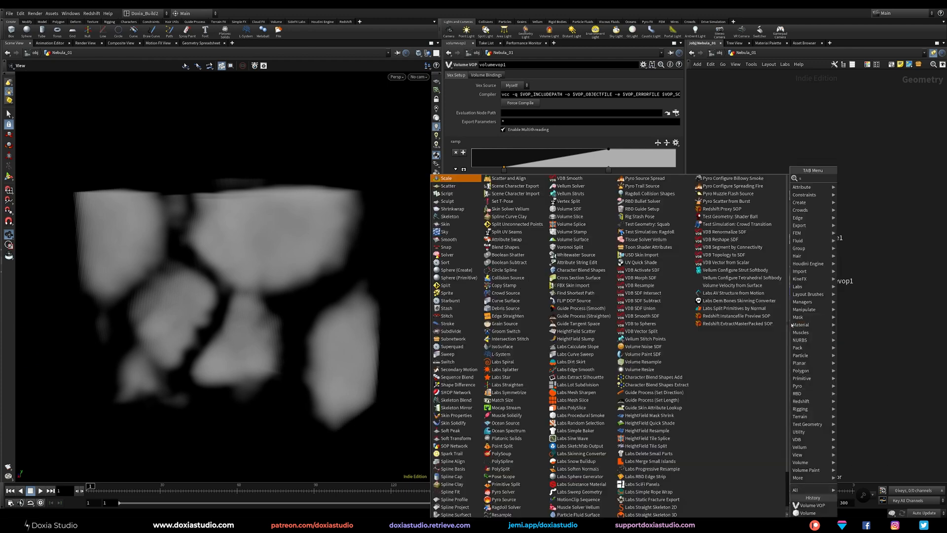
{"action": "type", "text": "scatt"}
{"action": "left_click", "coordinate": [853, 179]}
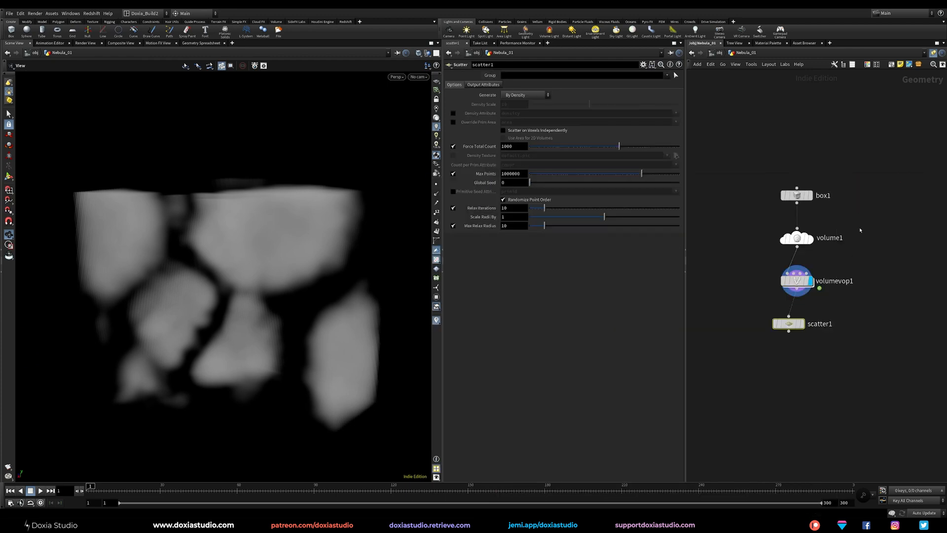
{"action": "left_click", "coordinate": [797, 321]}
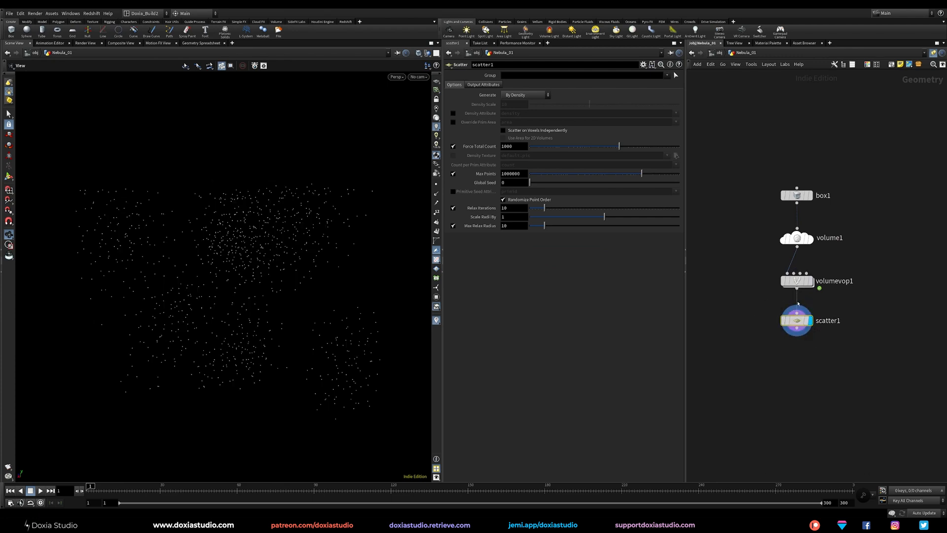
Step: Disable Relax Iterations and Max Points on the Scatter node and set Force Total Count to 50000
{"action": "left_click", "coordinate": [453, 208]}
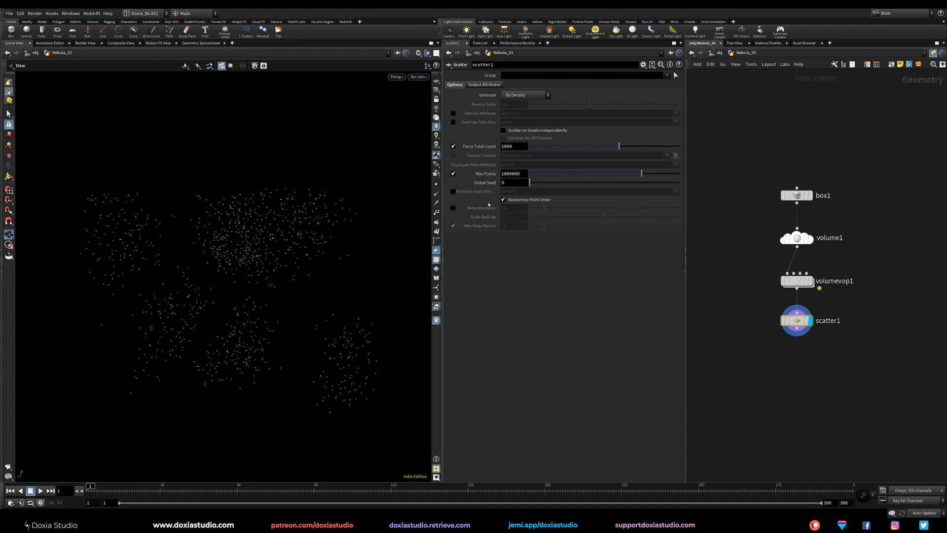
{"action": "left_click", "coordinate": [453, 173]}
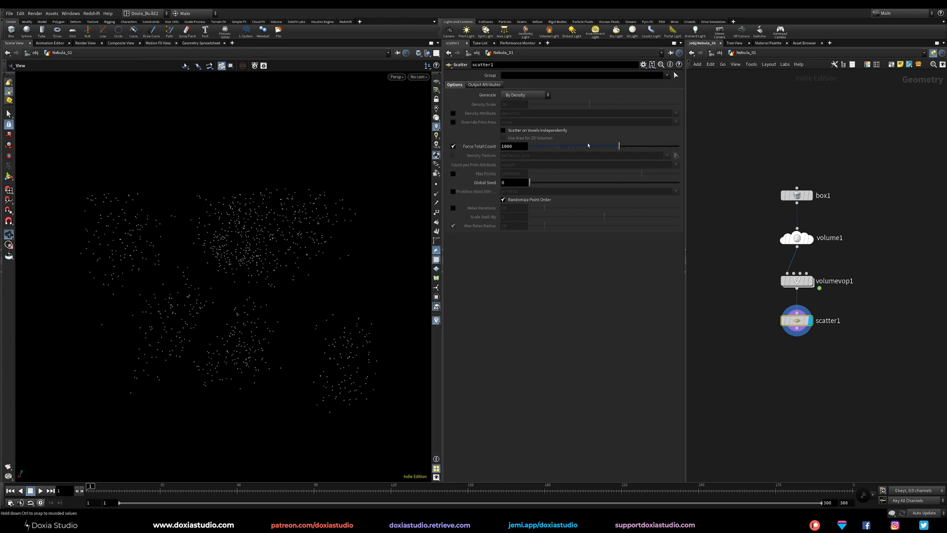
{"action": "left_click_drag", "start_coordinate": [569, 146], "coordinate": [651, 146]}
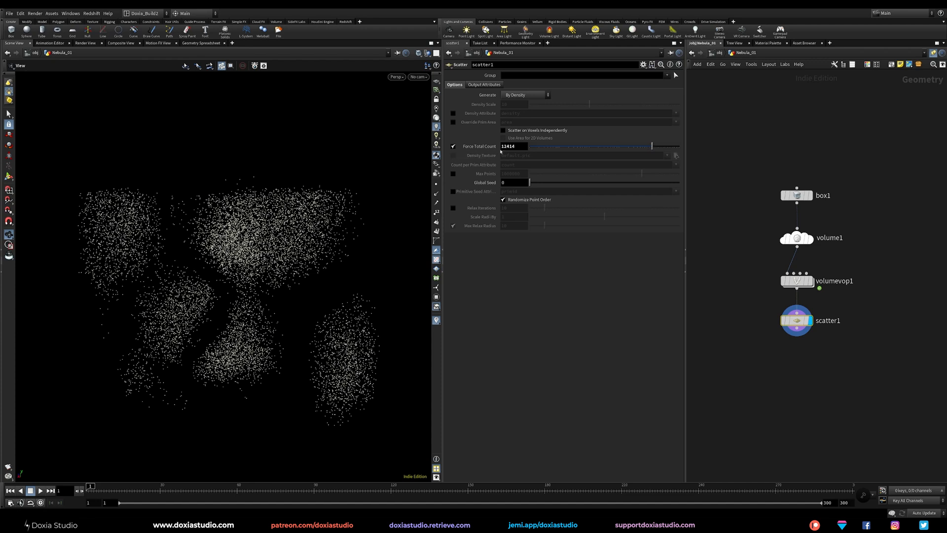
{"action": "left_click", "coordinate": [519, 146]}
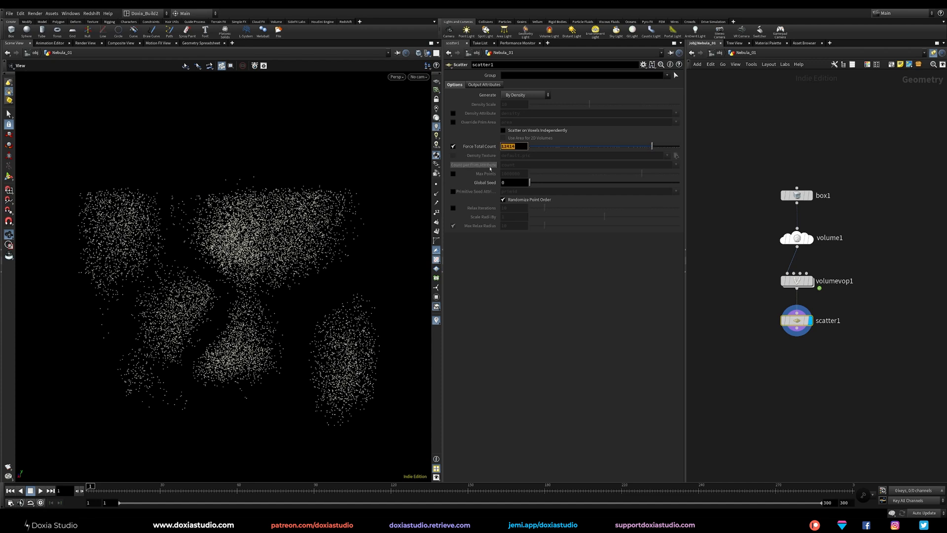
{"action": "type", "text": "500"}
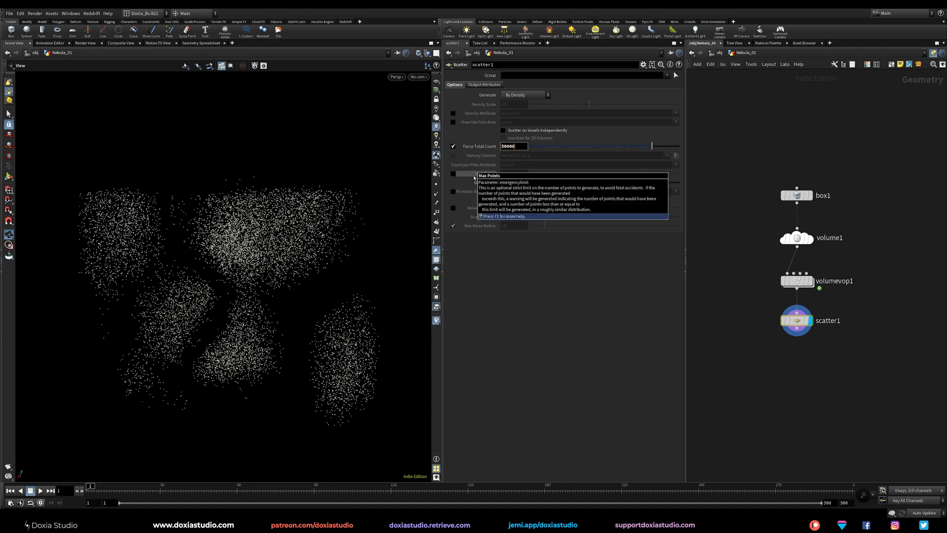
{"action": "type", "text": "00"}
{"action": "key", "text": "Return"}
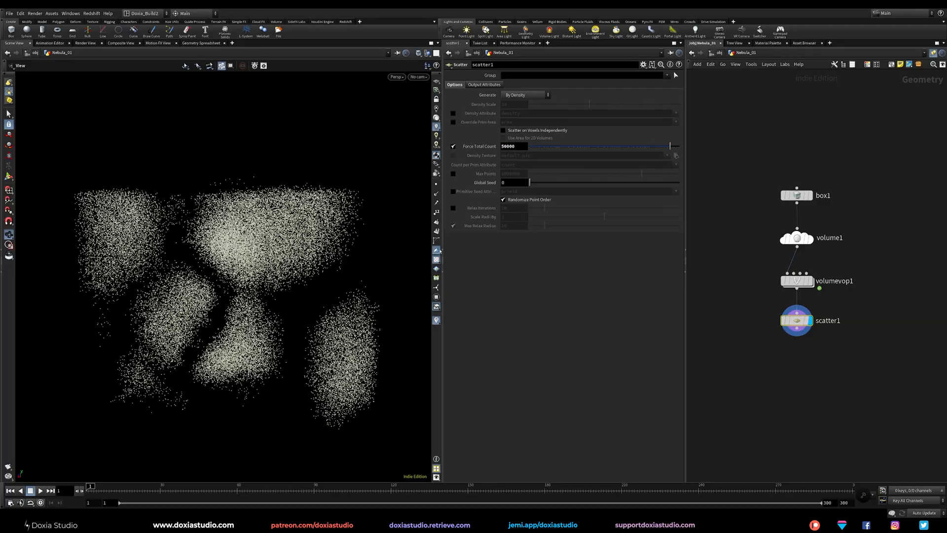
{"action": "left_click_drag", "start_coordinate": [304, 294], "coordinate": [372, 254]}
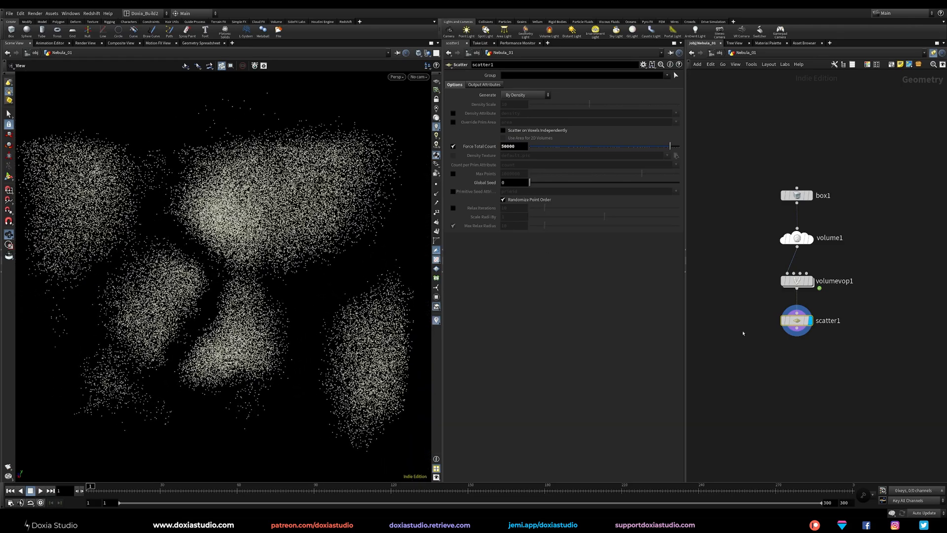
Step: Add a Point Wrangle node after the Scatter node and display it
{"action": "key", "text": "Tab"}
{"action": "type", "text": "w"}
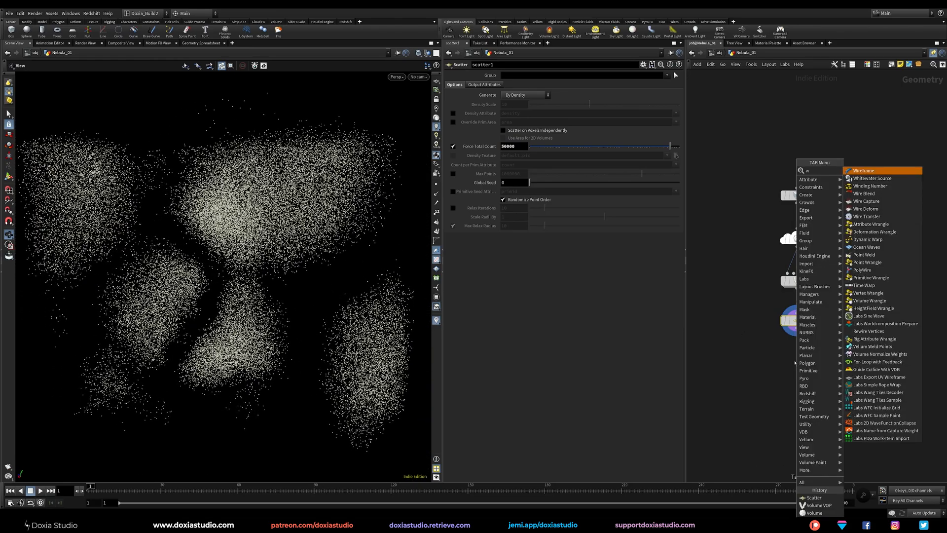
{"action": "type", "text": "rang"}
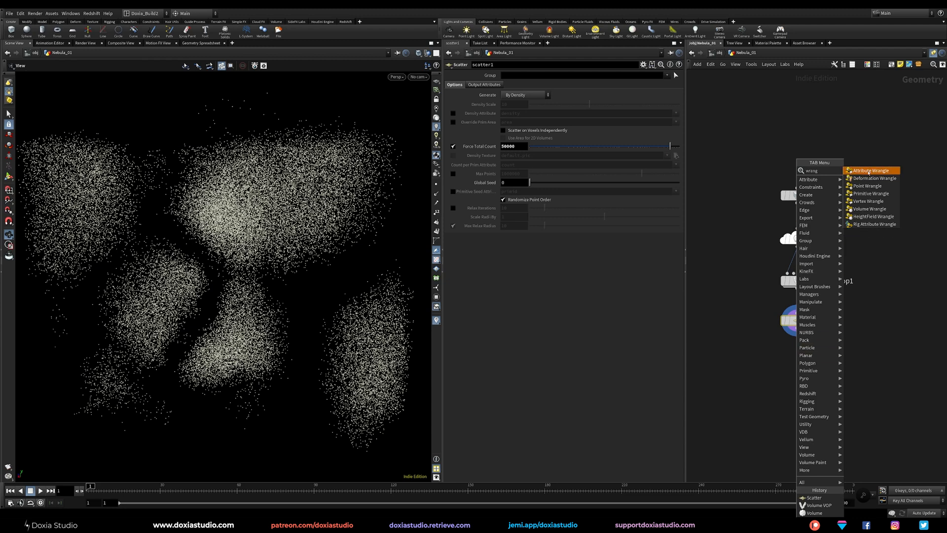
{"action": "left_click", "coordinate": [867, 186]}
{"action": "left_click", "coordinate": [810, 363]}
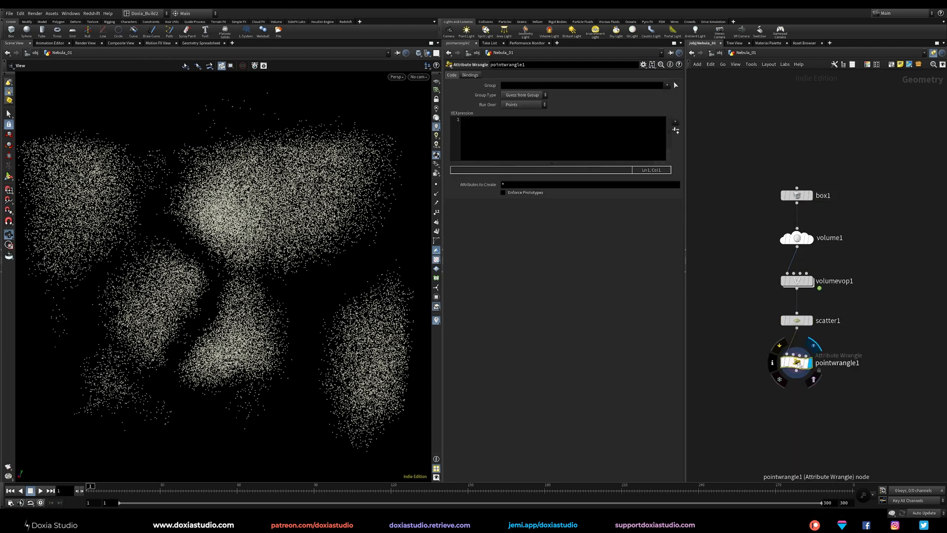
Step: Store each point's original position in the wrangle with the VEX expression v@startingPosition = @P;
{"action": "left_click", "coordinate": [453, 123]}
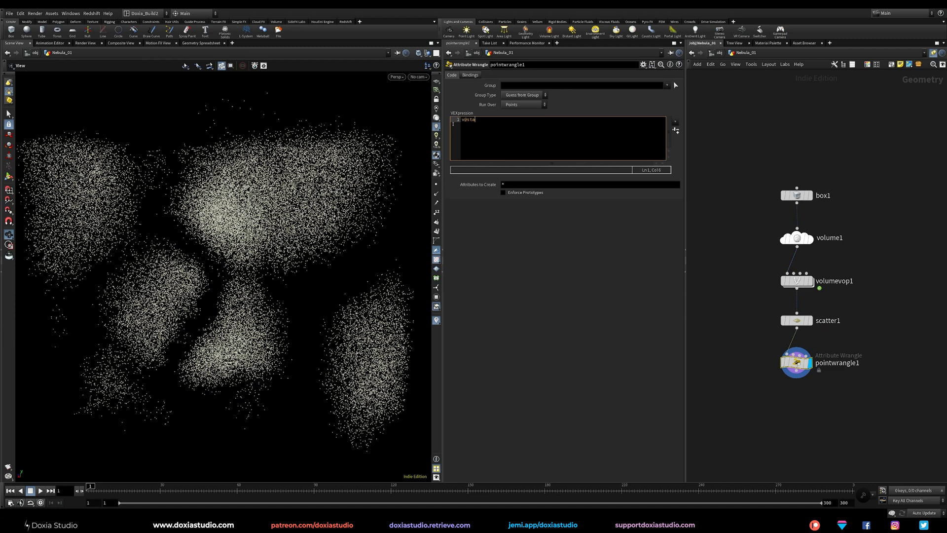
{"action": "type", "text": "v@startingPosition = @P;"}
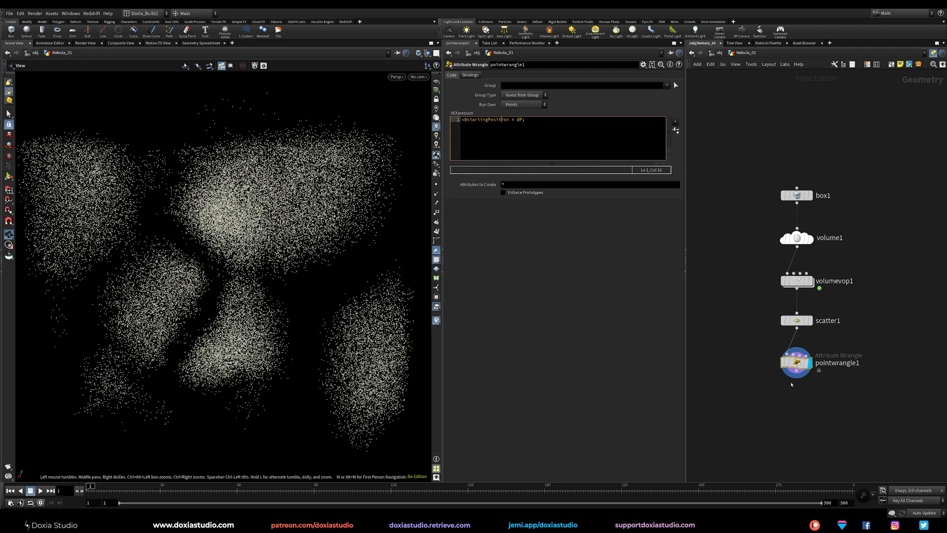
{"action": "left_click", "coordinate": [750, 359]}
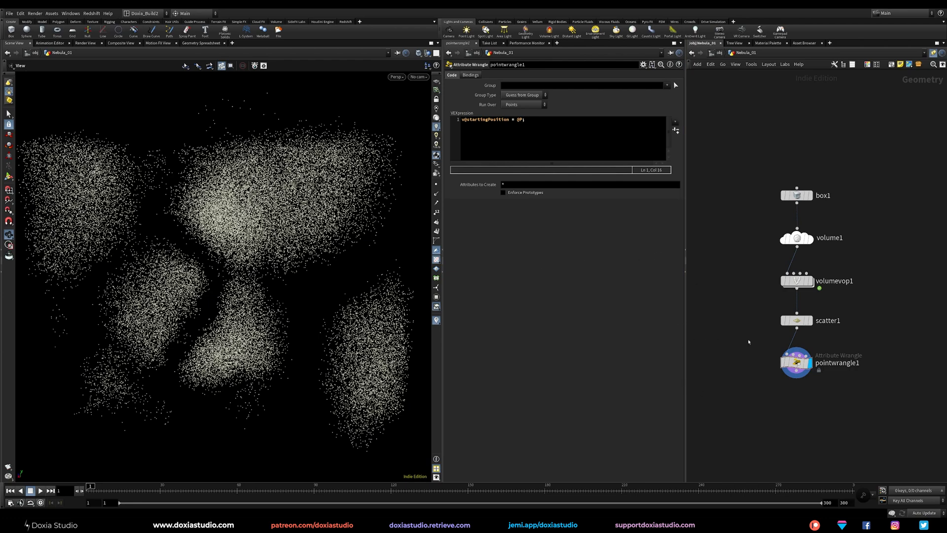
{"action": "left_click_drag", "start_coordinate": [321, 282], "coordinate": [277, 324]}
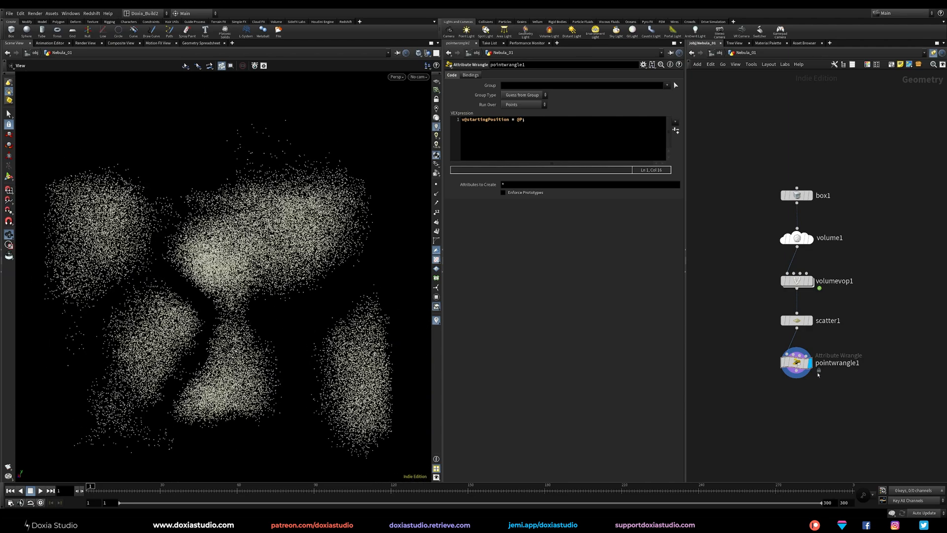
{"action": "key", "text": "Tab"}
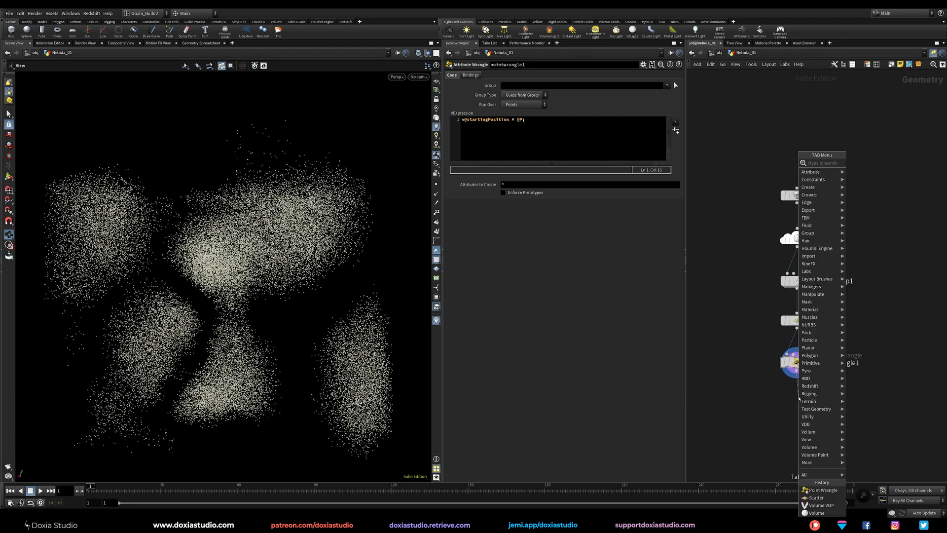
{"action": "type", "text": "points pa"}
{"action": "key", "text": "Escape"}
Step: Add a Point VOP node after the Point Wrangle and display it
{"action": "key", "text": "Tab"}
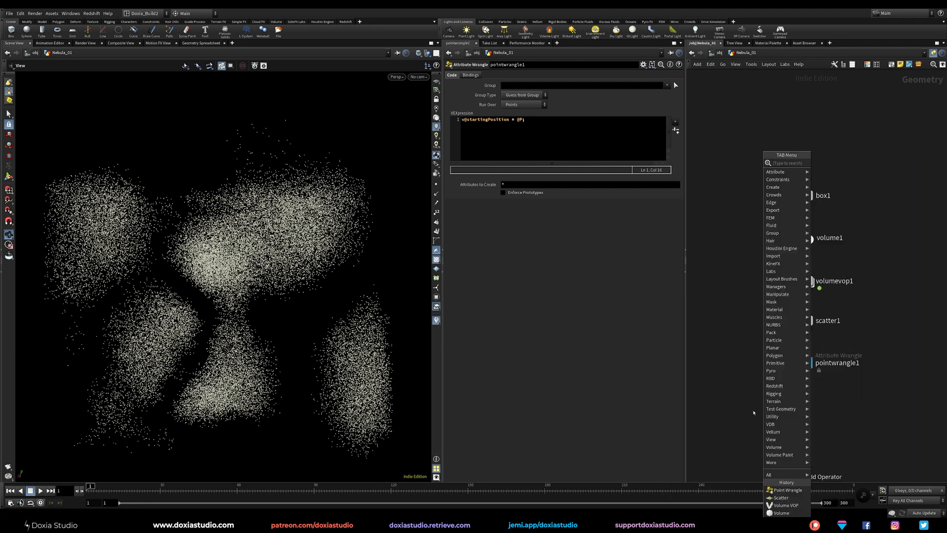
{"action": "type", "text": "point v"}
{"action": "key", "text": "Down"}
{"action": "key", "text": "Return"}
{"action": "left_click", "coordinate": [807, 432]}
{"action": "mouse_move", "coordinate": [816, 407]}
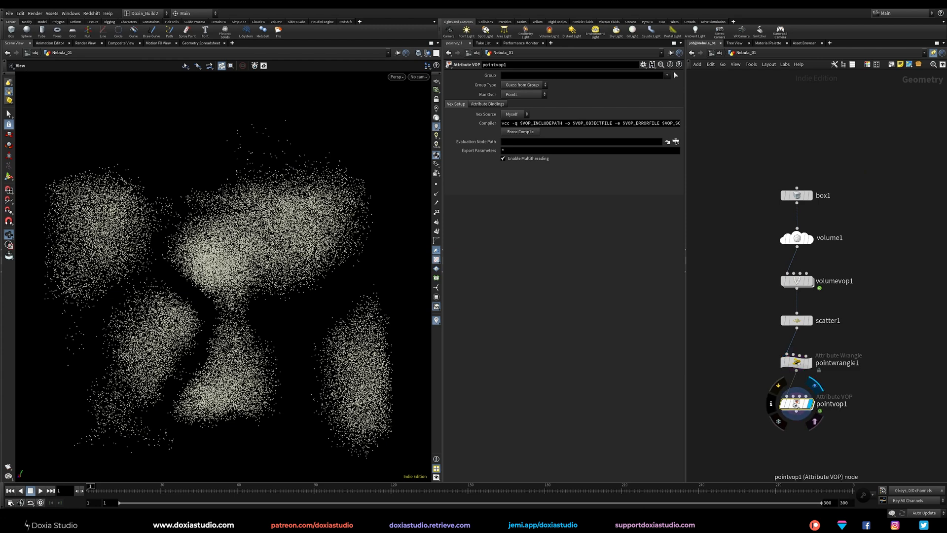
Step: Copy the attribute name v@startingPosition from the Point Wrangle's VEX expression
{"action": "left_click", "coordinate": [796, 362]}
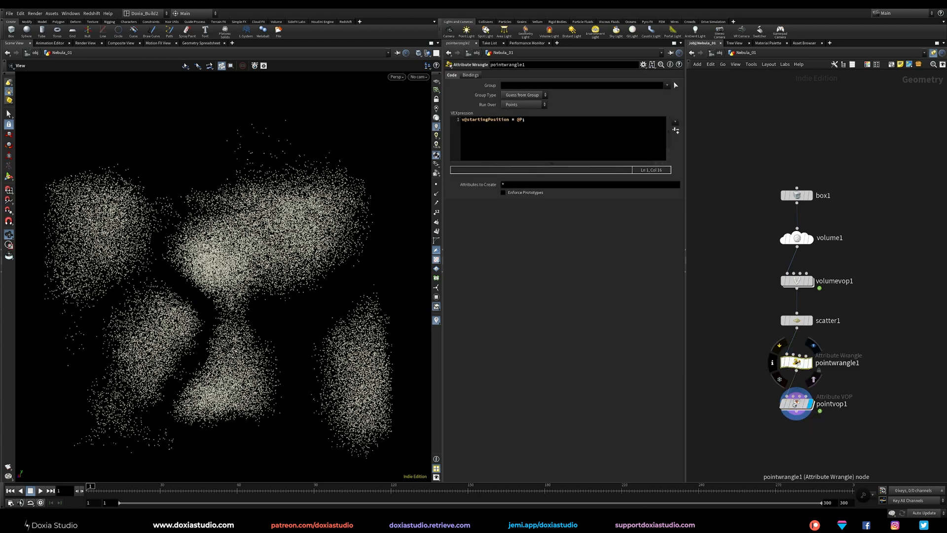
{"action": "double_click", "coordinate": [493, 121]}
{"action": "key", "text": "ctrl+c"}
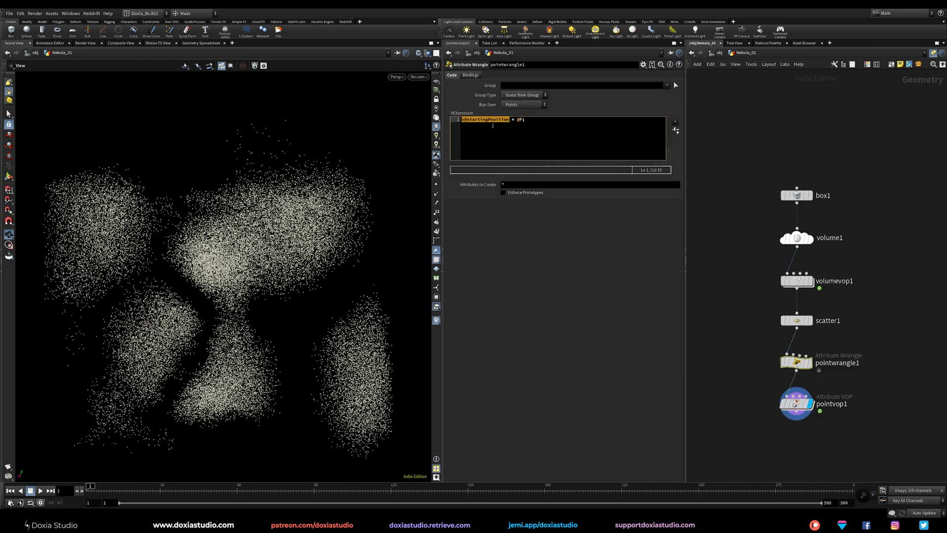
Step: Add a Bind node inside pointvop1, placing it below the geometry globals node
{"action": "double_click", "coordinate": [796, 403]}
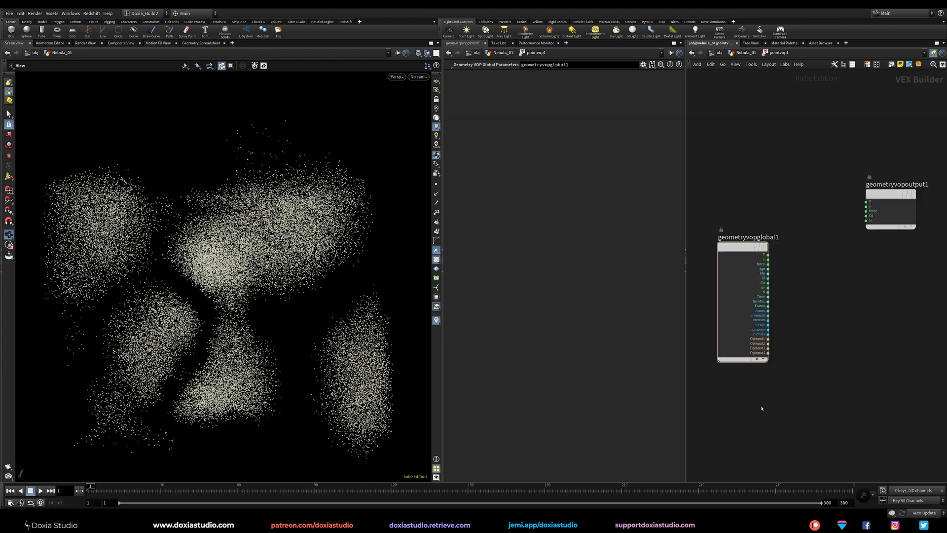
{"action": "key", "text": "Tab"}
{"action": "type", "text": "bind"}
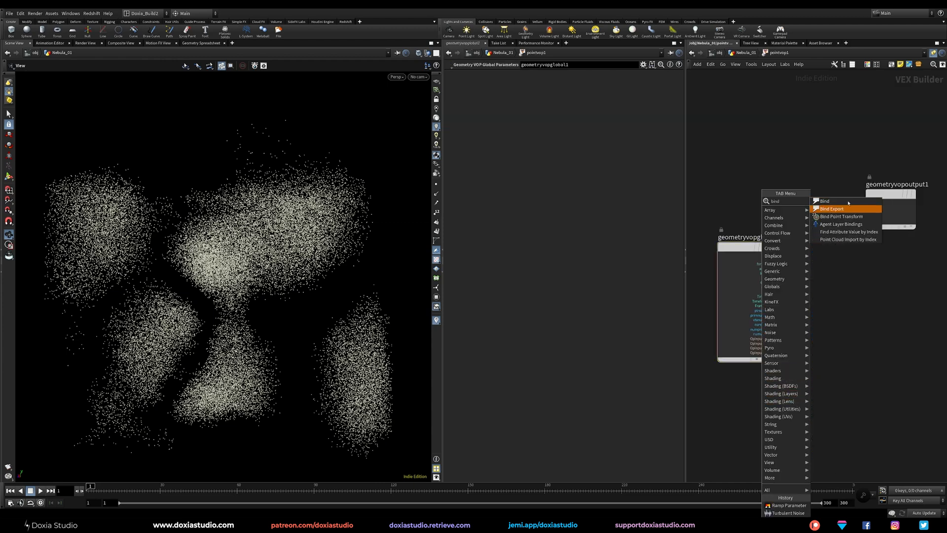
{"action": "left_click", "coordinate": [824, 201]}
{"action": "left_click", "coordinate": [755, 402]}
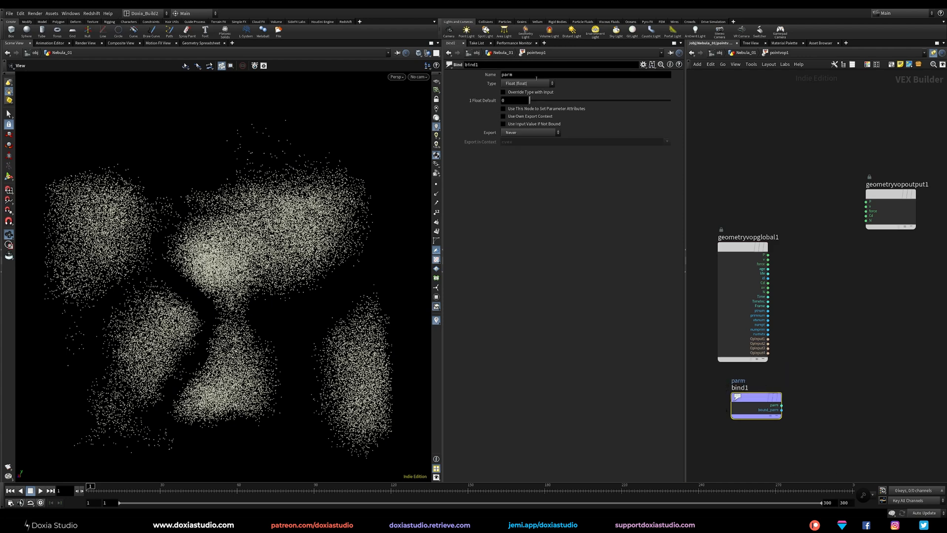
Step: Name the Bind node's attribute startingPosition, set its type to Vector, and align the node under the globals
{"action": "double_click", "coordinate": [522, 72]}
{"action": "key", "text": "ctrl+v"}
{"action": "left_click", "coordinate": [506, 74]}
{"action": "key", "text": "BackSpace"}
{"action": "key", "text": "BackSpace"}
{"action": "key", "text": "Return"}
{"action": "left_click", "coordinate": [527, 83]}
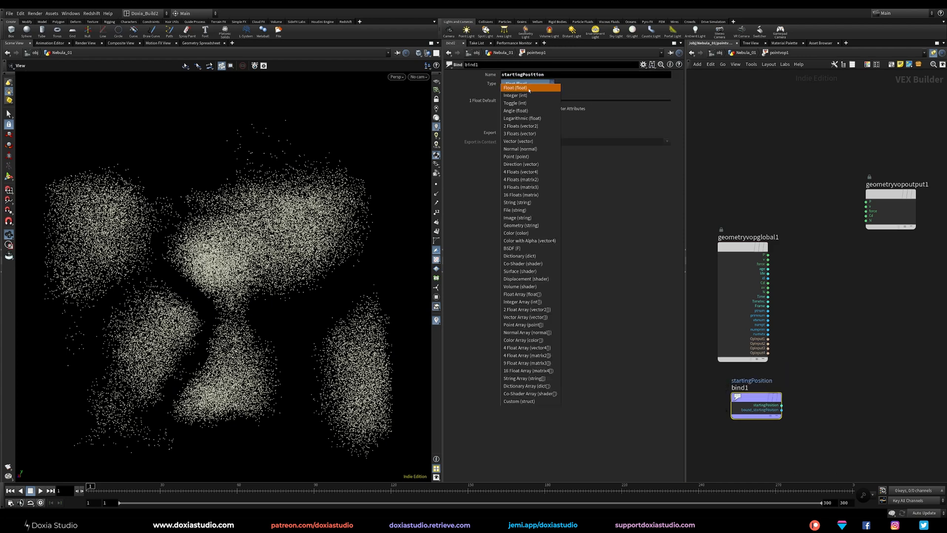
{"action": "left_click", "coordinate": [528, 142]}
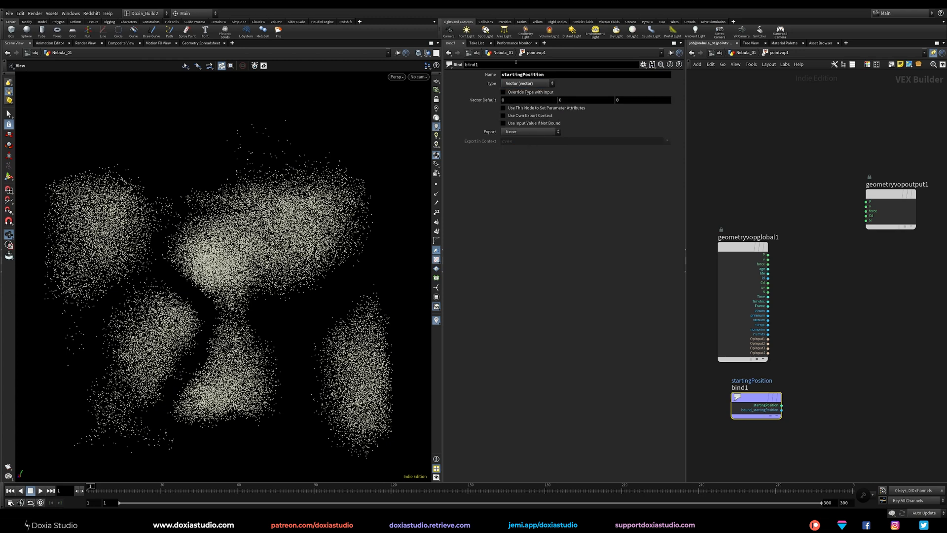
{"action": "left_click_drag", "start_coordinate": [774, 391], "coordinate": [761, 391]}
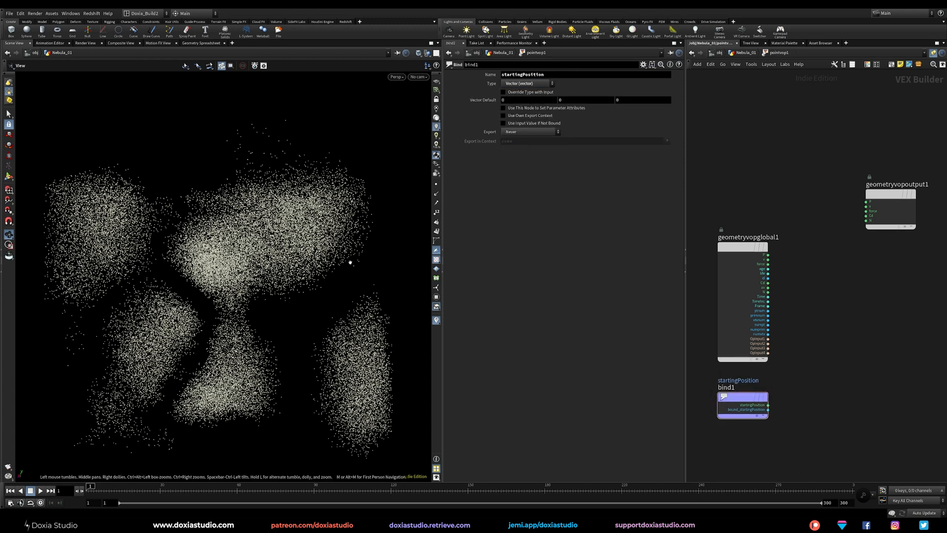
{"action": "key", "text": "u"}
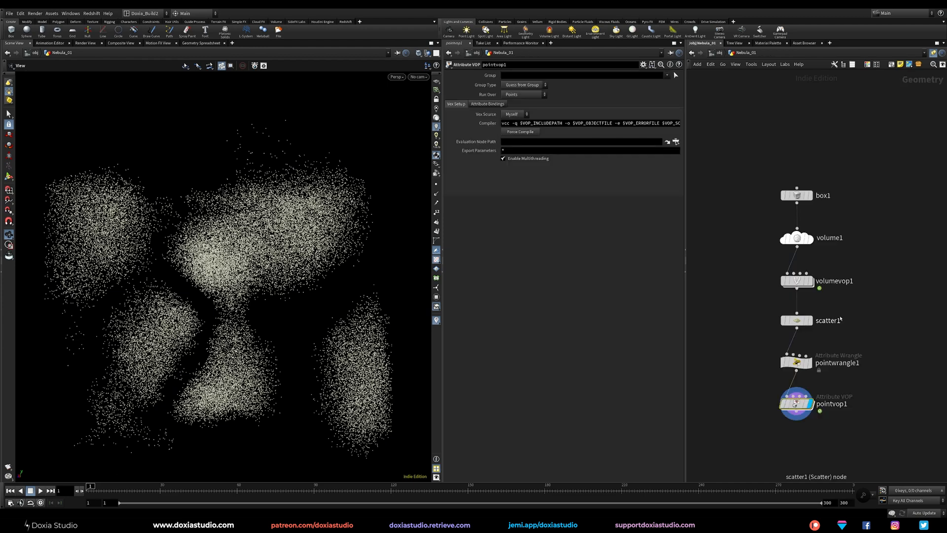
{"action": "mouse_move", "coordinate": [773, 364]}
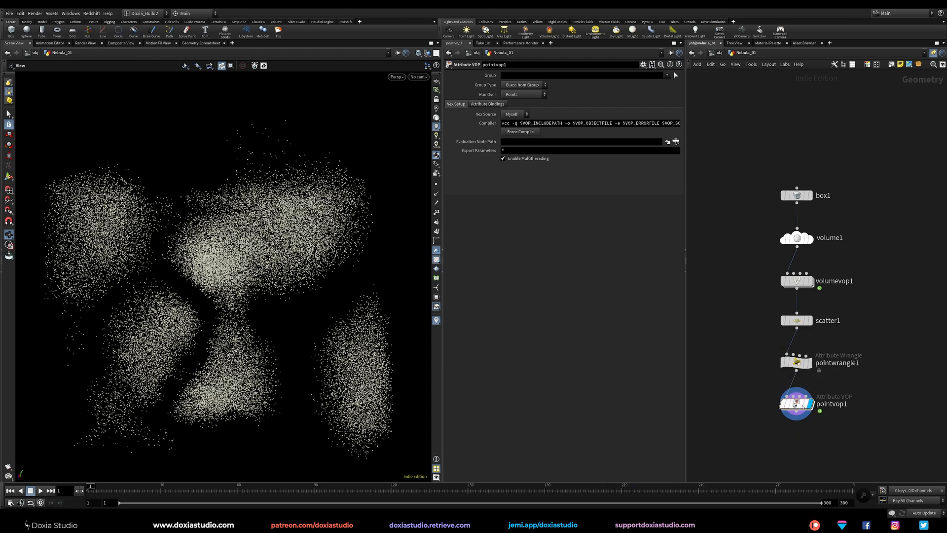
{"action": "double_click", "coordinate": [796, 403]}
Step: Add a Turbulent Noise node and feed the startingPosition output into its pos input
{"action": "left_click_drag", "start_coordinate": [742, 402], "coordinate": [743, 401]}
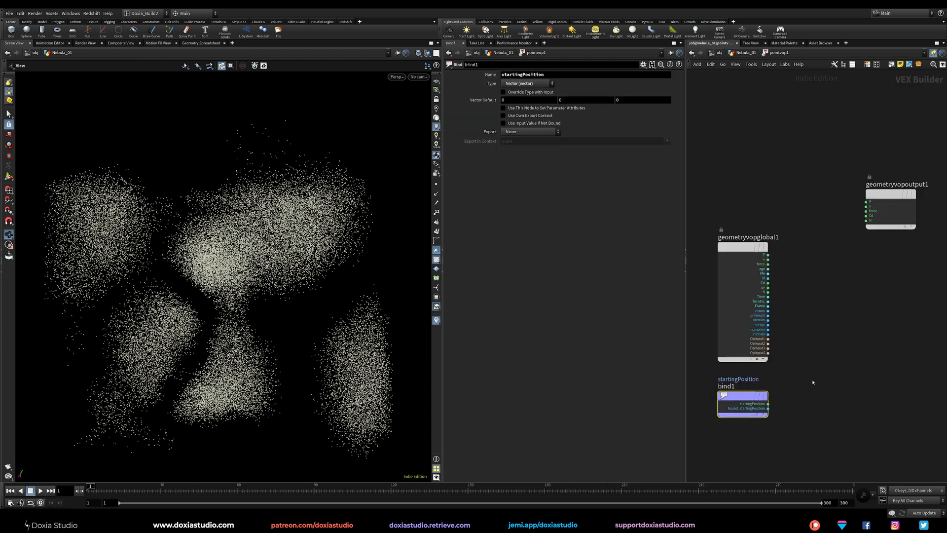
{"action": "key", "text": "Tab"}
{"action": "type", "text": "turb"}
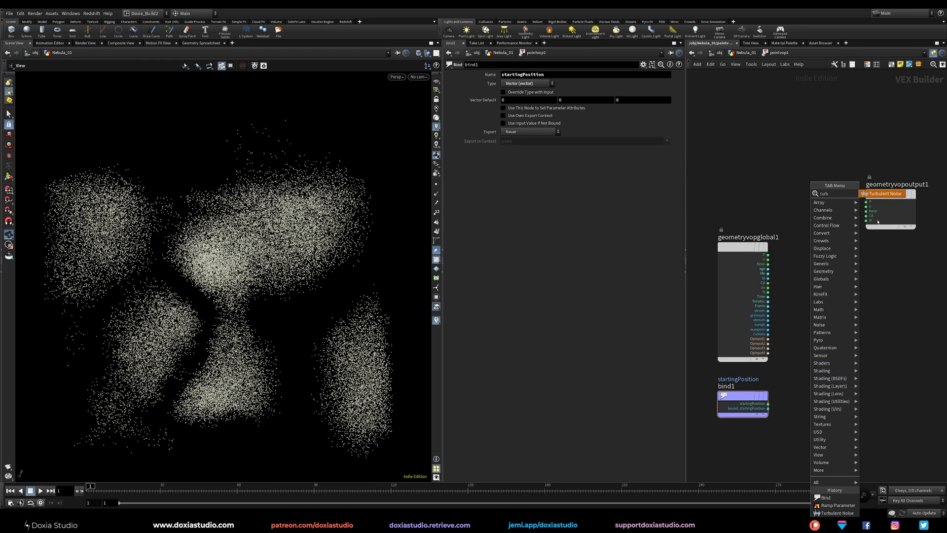
{"action": "left_click", "coordinate": [882, 193]}
{"action": "left_click_drag", "start_coordinate": [768, 403], "coordinate": [831, 347]}
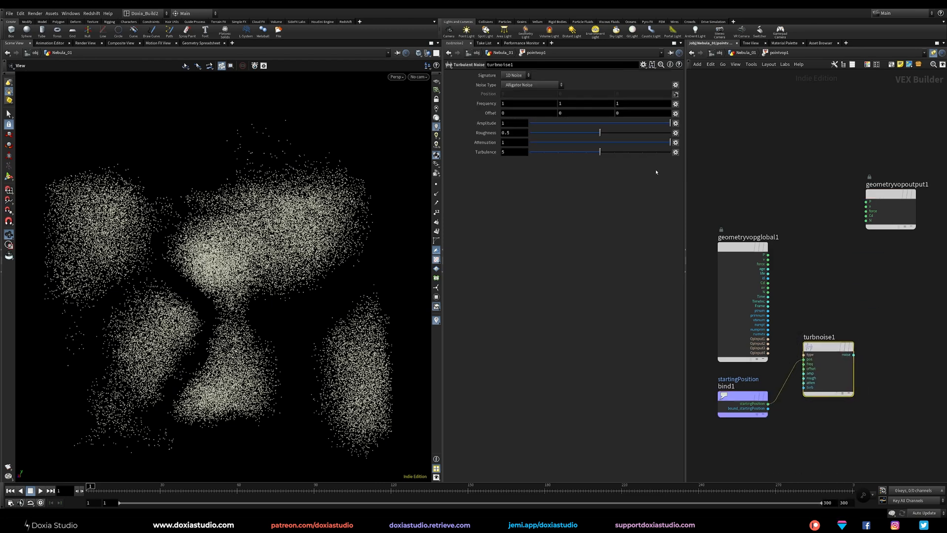
Step: Add an RGB Color Ramp parameter driven by the turbulent noise and connect its output to Cd
{"action": "left_click", "coordinate": [514, 76]}
{"action": "left_click", "coordinate": [882, 290]}
{"action": "key", "text": "Tab"}
{"action": "type", "text": "ramp"}
{"action": "key", "text": "Down"}
{"action": "key", "text": "Down"}
{"action": "key", "text": "Return"}
{"action": "left_click", "coordinate": [877, 334]}
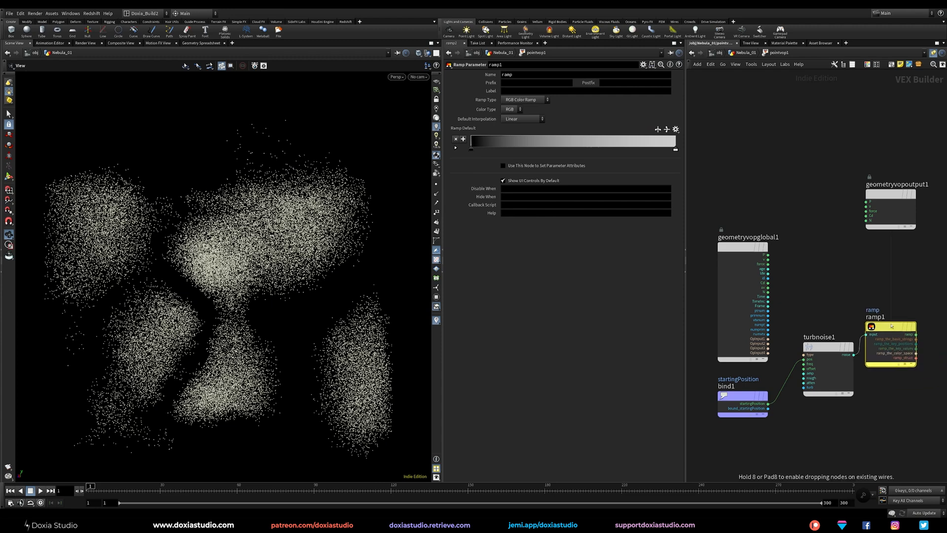
{"action": "left_click", "coordinate": [915, 334]}
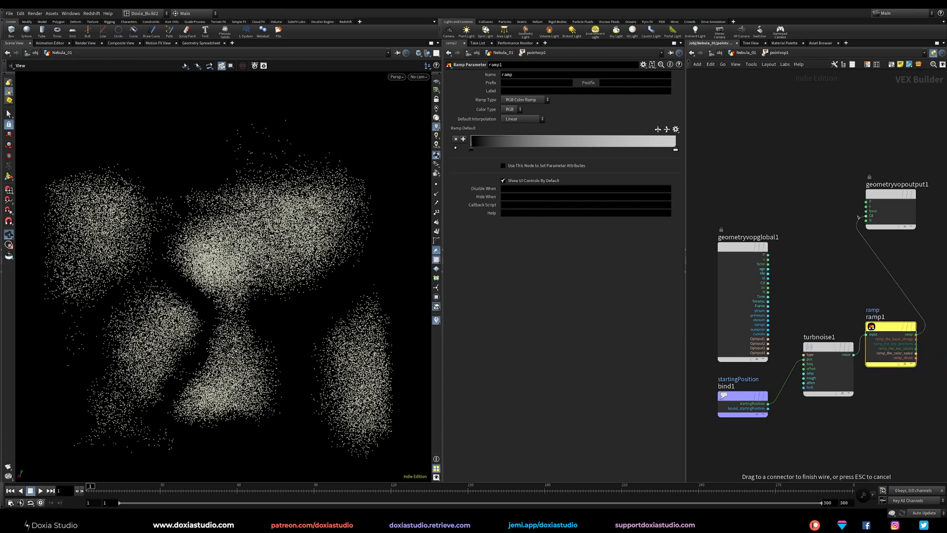
{"action": "left_click", "coordinate": [881, 216]}
Step: Arrange the bind, noise, ramp and geometry output nodes in a single row
{"action": "key", "text": "l"}
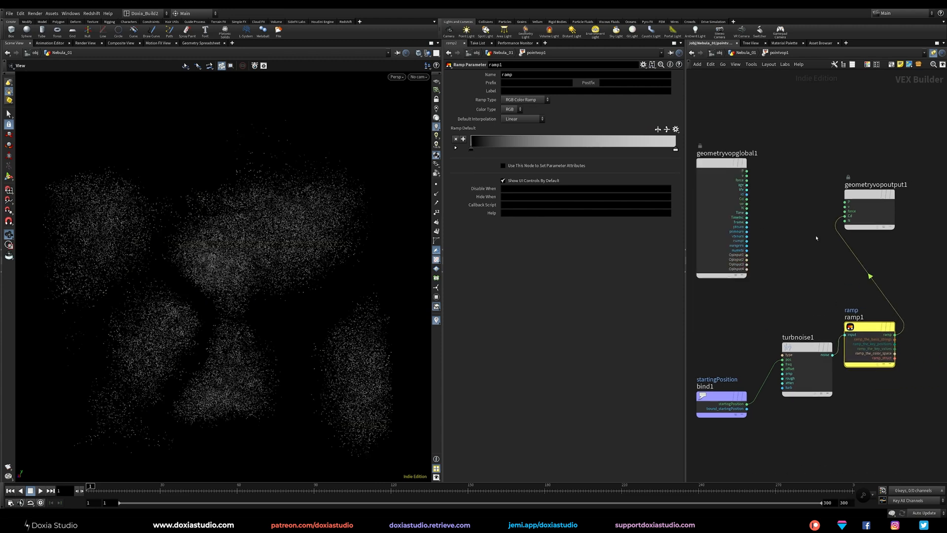
{"action": "scroll", "coordinate": [804, 279], "scroll_direction": "down", "scroll_amount": 2}
{"action": "left_click_drag", "start_coordinate": [741, 366], "coordinate": [742, 348]}
{"action": "left_click_drag", "start_coordinate": [807, 331], "coordinate": [796, 338]}
{"action": "left_click_drag", "start_coordinate": [844, 319], "coordinate": [841, 335]}
{"action": "left_click_drag", "start_coordinate": [853, 219], "coordinate": [905, 329]}
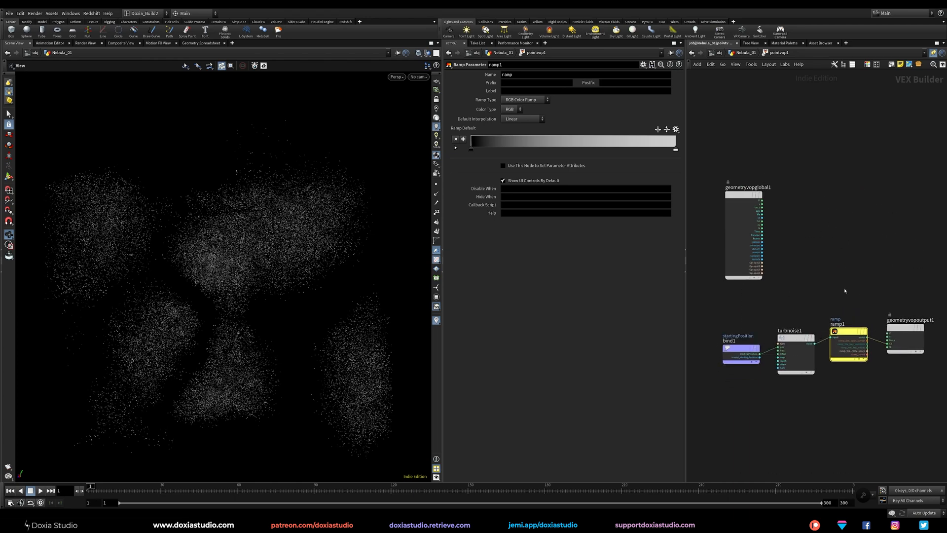
Step: Create input parameters for the Turbulent Noise node so its settings are exposed on the Point VOP
{"action": "right_click", "coordinate": [790, 338]}
{"action": "mouse_move", "coordinate": [838, 370]}
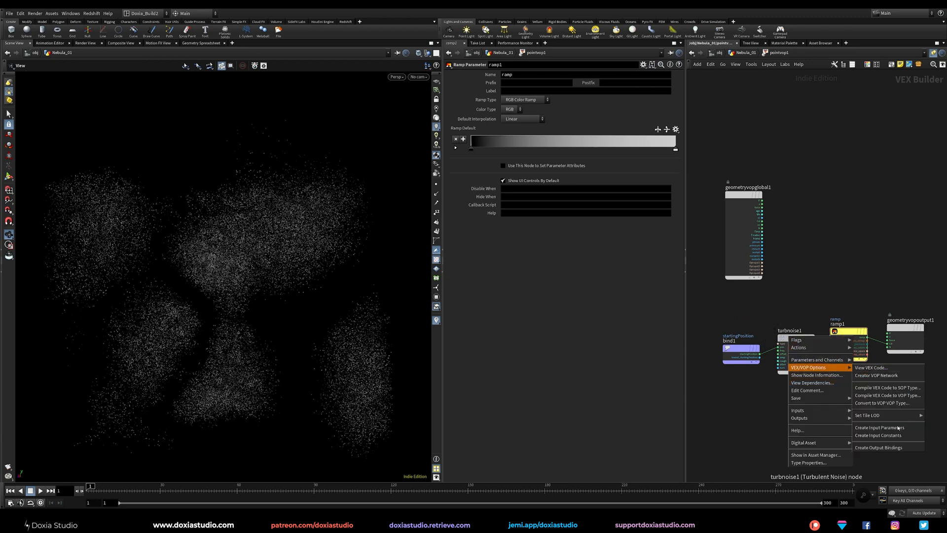
{"action": "left_click", "coordinate": [897, 426]}
{"action": "right_click", "coordinate": [792, 339]}
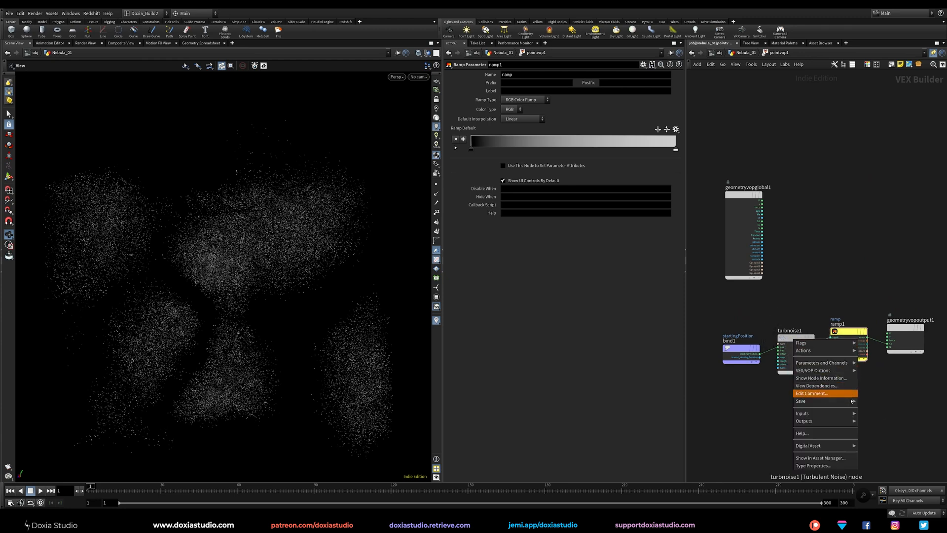
{"action": "mouse_move", "coordinate": [837, 372]}
{"action": "left_click", "coordinate": [896, 430]}
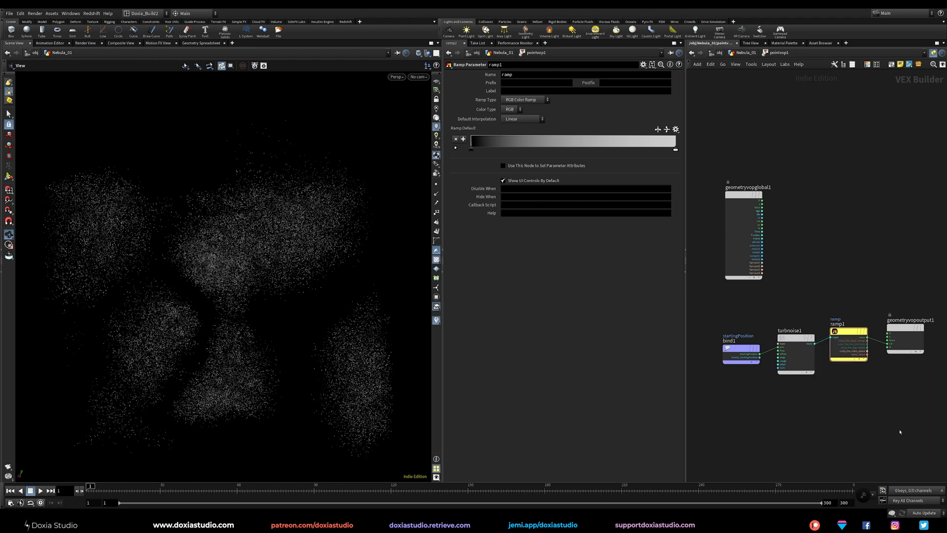
{"action": "right_click", "coordinate": [795, 338]}
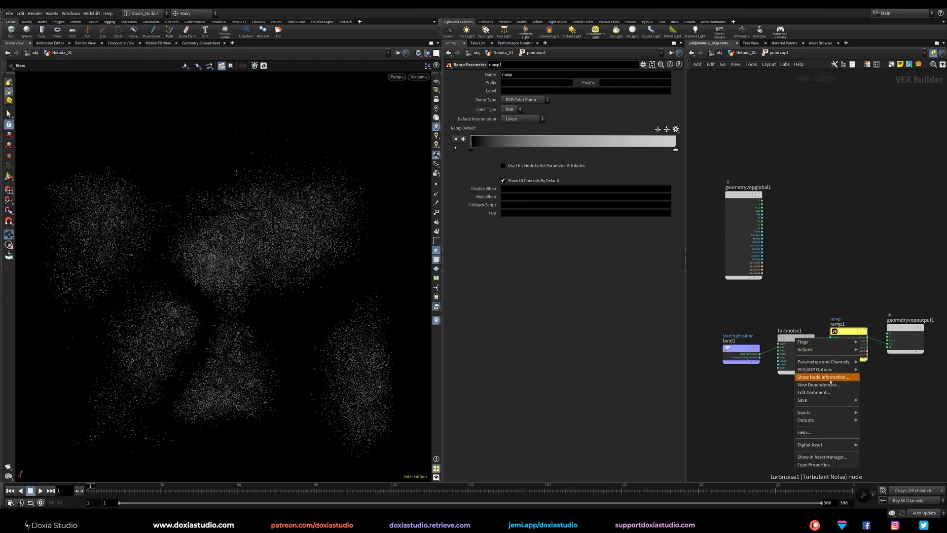
{"action": "mouse_move", "coordinate": [833, 369]}
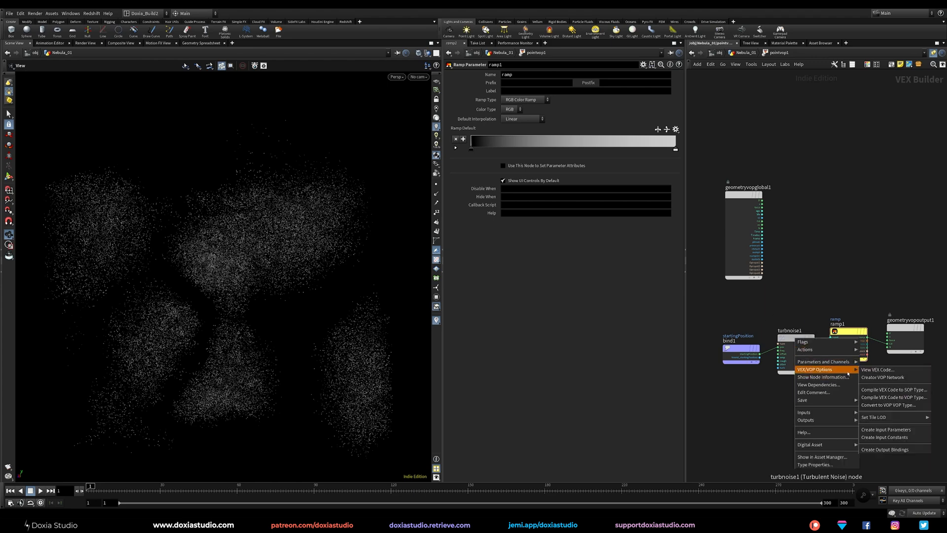
{"action": "left_click", "coordinate": [890, 430]}
{"action": "right_click", "coordinate": [793, 340]}
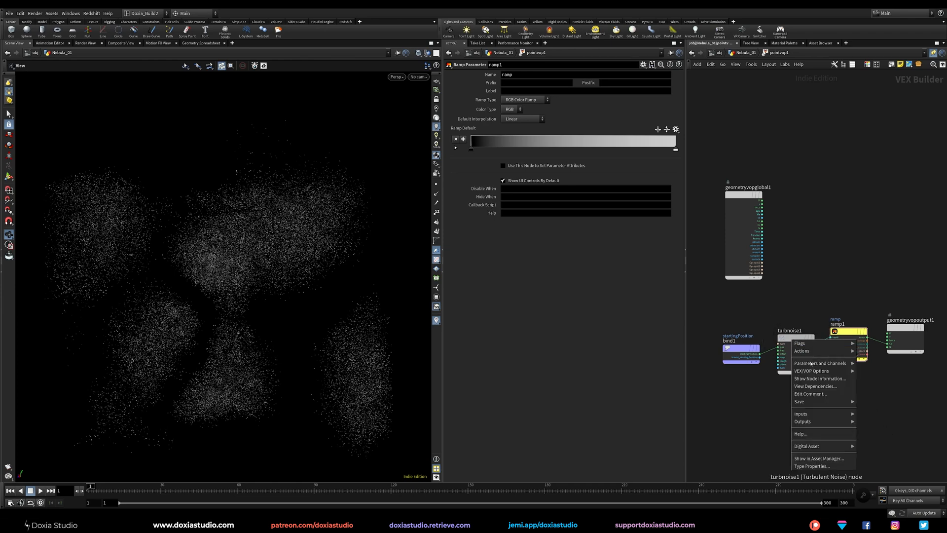
{"action": "mouse_move", "coordinate": [838, 374]}
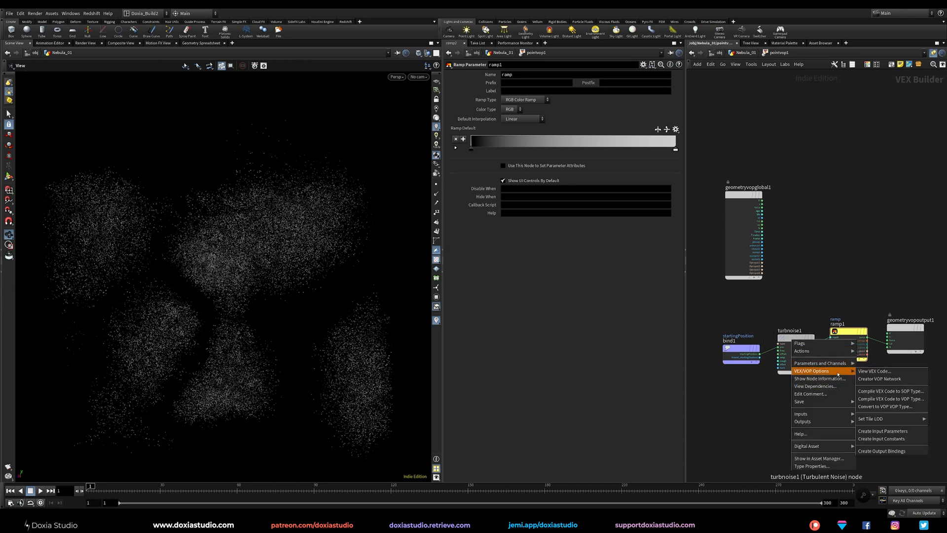
{"action": "left_click", "coordinate": [877, 432]}
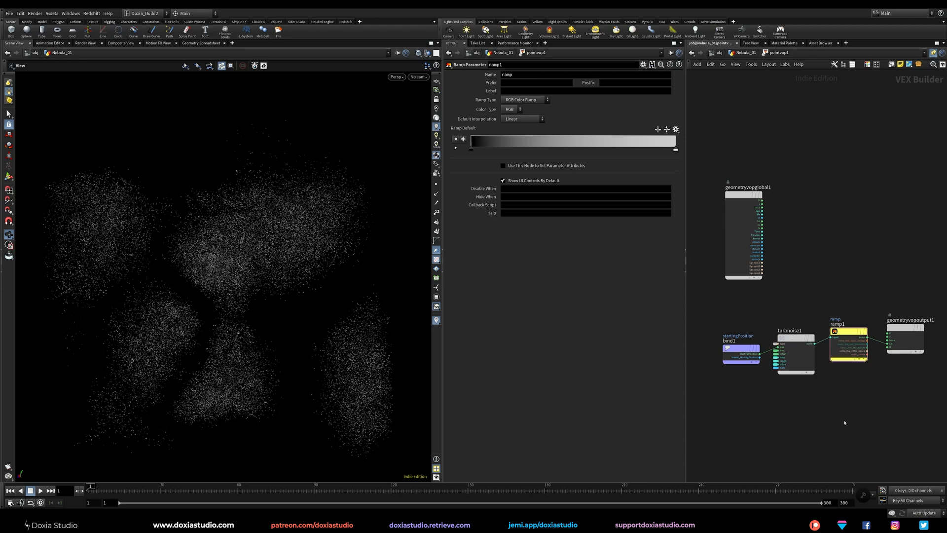
Step: Return to the geometry network and apply the Inferno preset to pointvop1's color ramp
{"action": "key", "text": "u"}
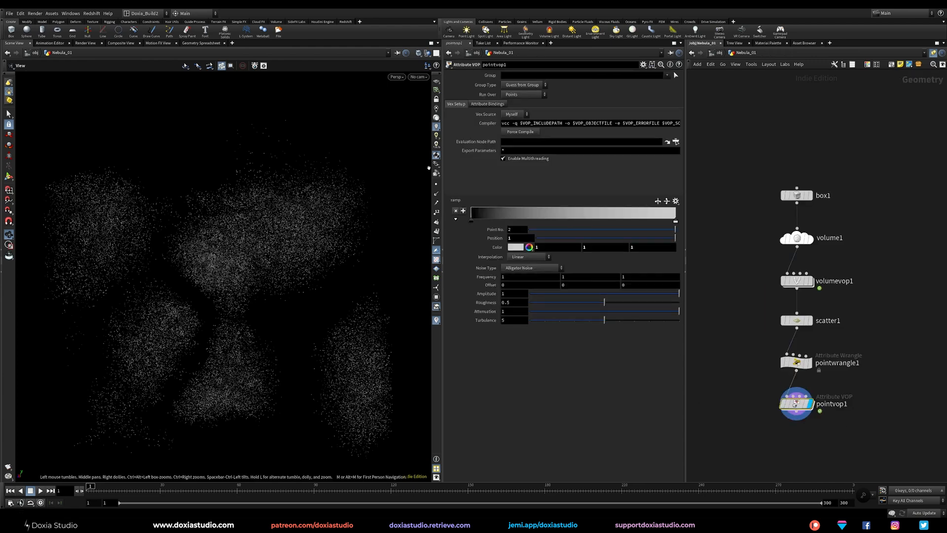
{"action": "left_click", "coordinate": [676, 201]}
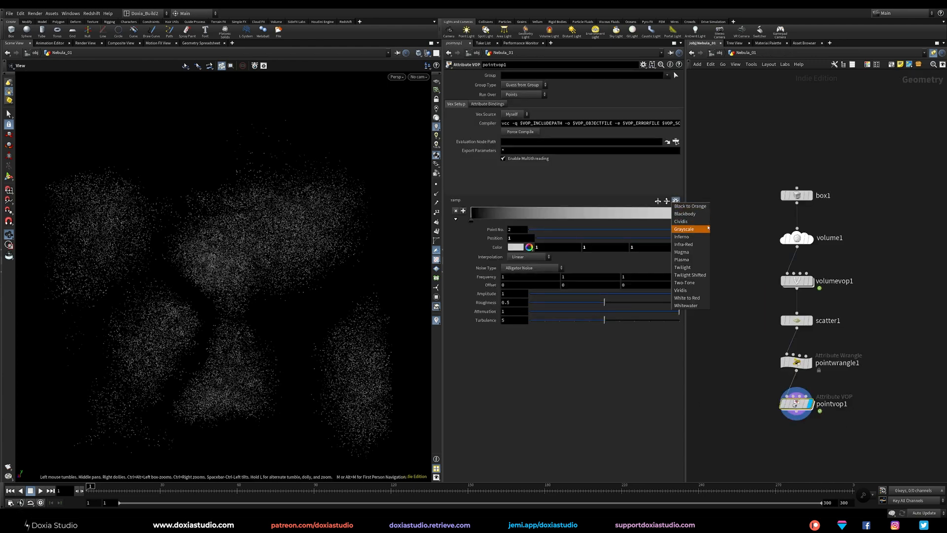
{"action": "left_click", "coordinate": [683, 236]}
Step: Remove the color ramp's black starting point, shift the purple point to the start and the crimson point to about 0.444
{"action": "left_click_drag", "start_coordinate": [471, 221], "coordinate": [470, 255]}
{"action": "left_click_drag", "start_coordinate": [522, 222], "coordinate": [470, 222]}
{"action": "left_click_drag", "start_coordinate": [573, 222], "coordinate": [562, 222]}
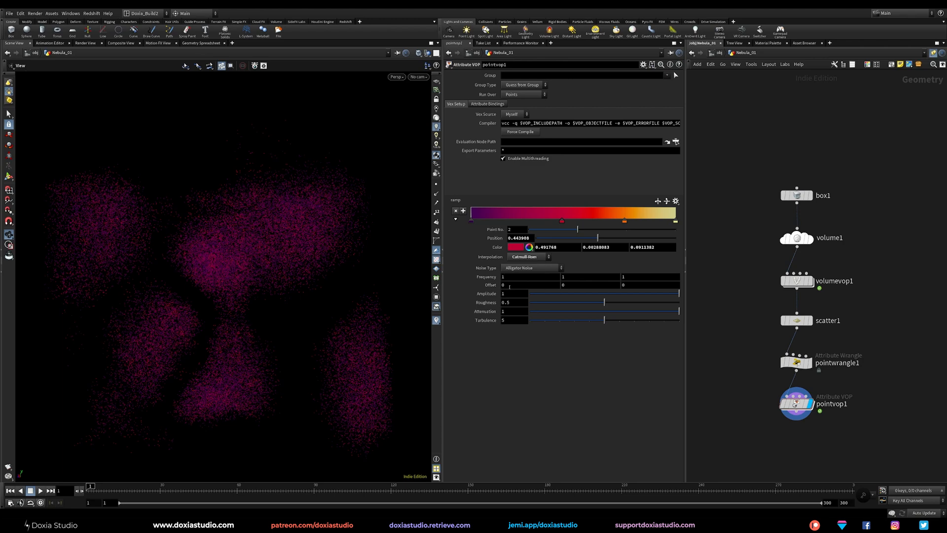
Step: Set the color noise's Amplitude to 2
{"action": "double_click", "coordinate": [509, 294]}
{"action": "type", "text": "2"}
{"action": "key", "text": "Return"}
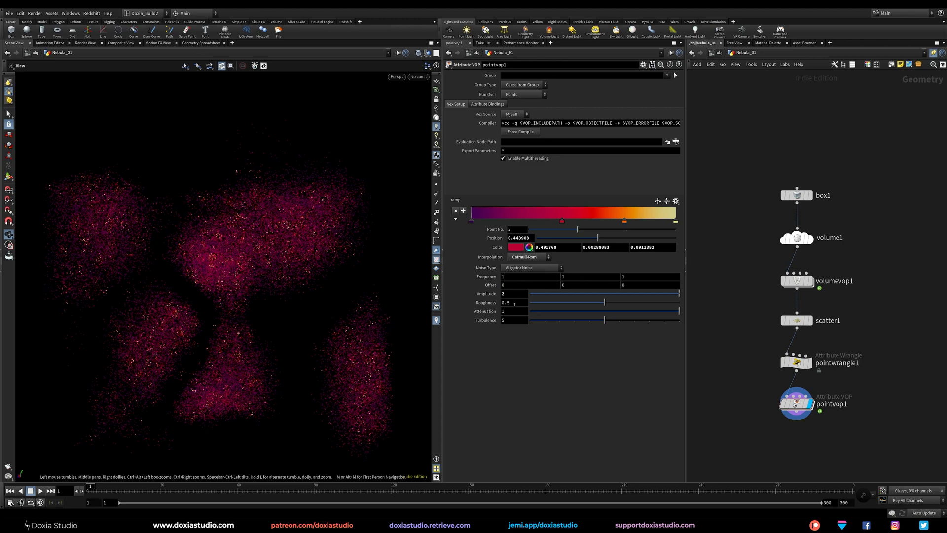
Step: Try a color noise Amplitude of 3 and undo the change
{"action": "type", "text": "3"}
{"action": "key", "text": "Return"}
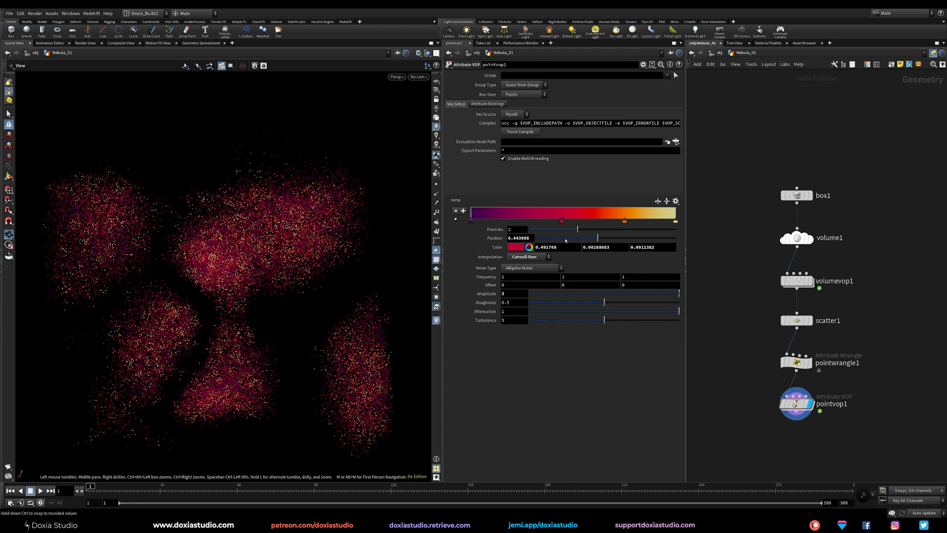
{"action": "key", "text": "ctrl+z"}
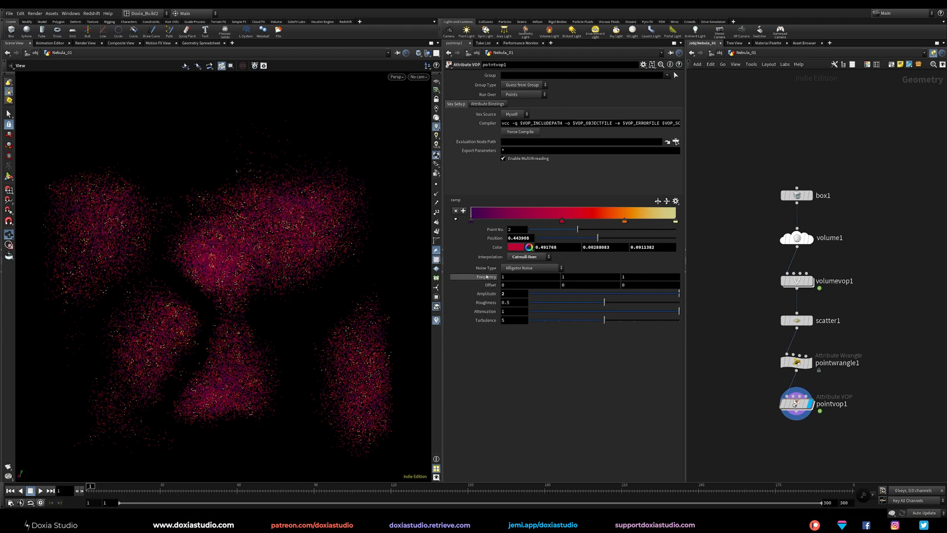
Step: Set the color noise's Frequency to 0.2 on all three axes and inspect the cloud from another angle
{"action": "mouse_move", "coordinate": [490, 277]}
{"action": "middle_mouse_down"}
{"action": "mouse_move", "coordinate": [446, 277]}
{"action": "mouse_move", "coordinate": [487, 276]}
{"action": "mouse_move", "coordinate": [478, 276]}
{"action": "middle_mouse_up"}
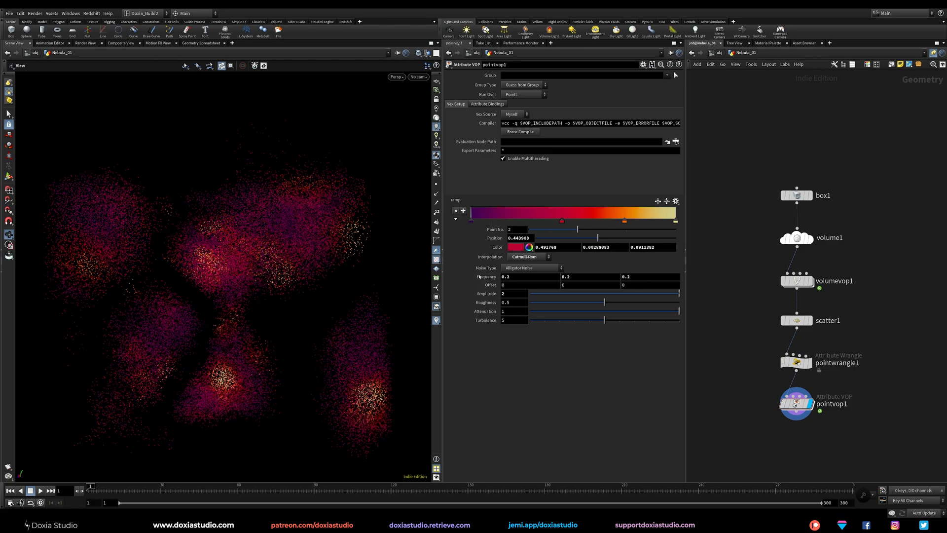
{"action": "left_click_drag", "start_coordinate": [272, 389], "coordinate": [294, 380]}
{"action": "right_click_drag", "start_coordinate": [293, 321], "coordinate": [199, 392]}
{"action": "left_click_drag", "start_coordinate": [200, 393], "coordinate": [205, 363]}
Step: Set the Scatter node's Force Total Count to 500000 points and check the denser cloud
{"action": "left_click", "coordinate": [795, 320]}
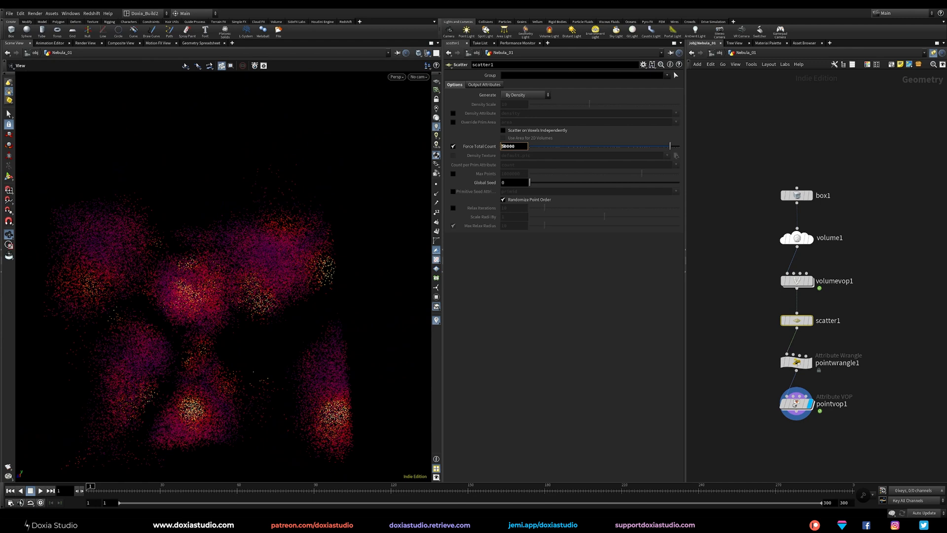
{"action": "type", "text": "5"}
{"action": "key", "text": "Return"}
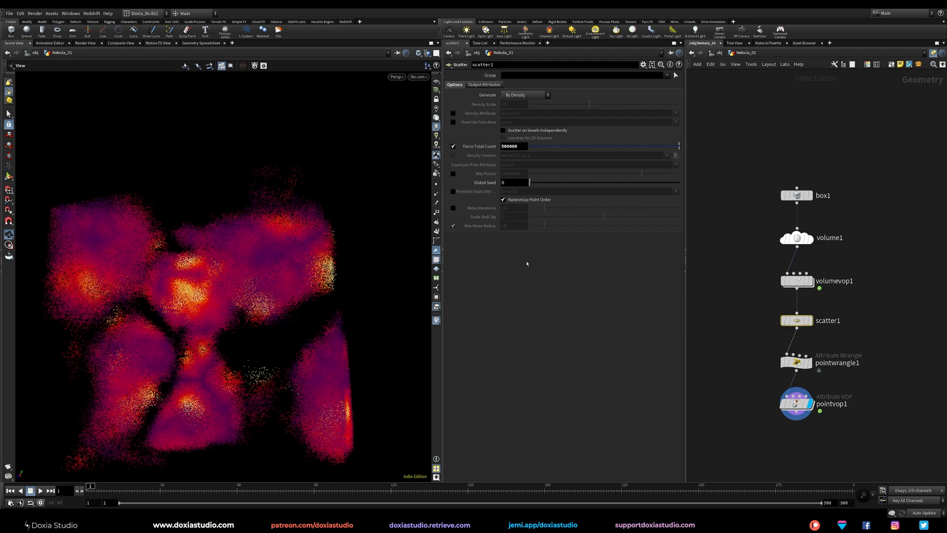
{"action": "left_click_drag", "start_coordinate": [280, 337], "coordinate": [266, 316]}
{"action": "middle_click_drag", "start_coordinate": [748, 400], "coordinate": [735, 337]}
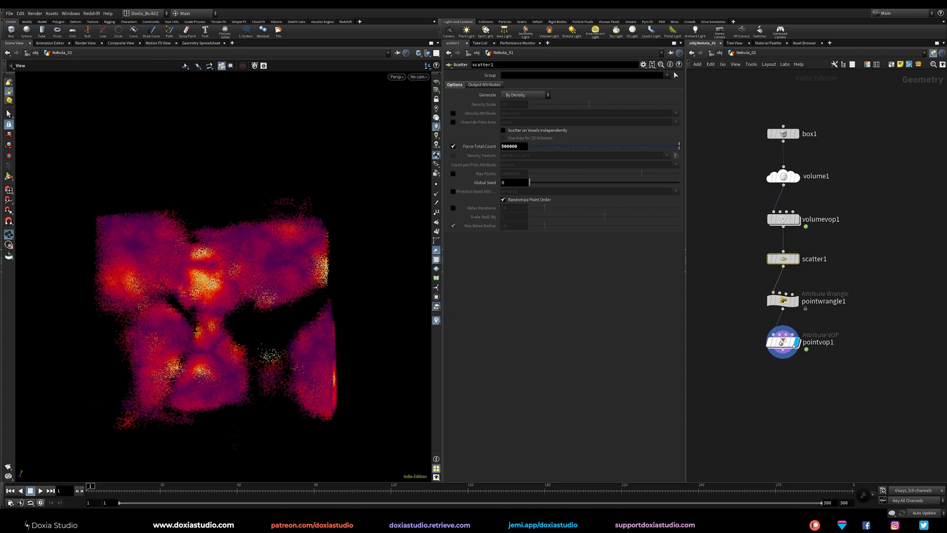
{"action": "left_click", "coordinate": [783, 349]}
{"action": "left_click", "coordinate": [784, 389]}
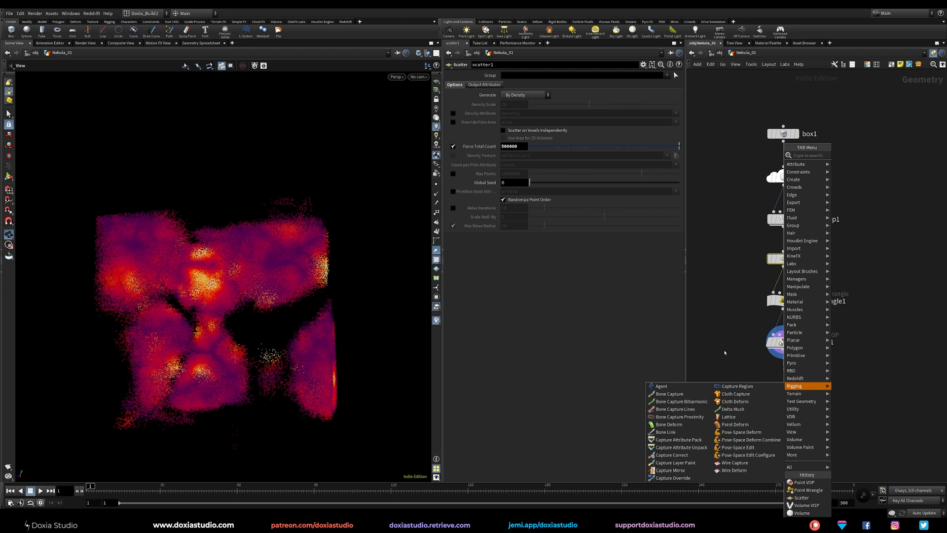
{"action": "left_click", "coordinate": [733, 360]}
Step: Rename the pointvop1 node to color
{"action": "left_click", "coordinate": [834, 343]}
{"action": "left_click_drag", "start_coordinate": [835, 342], "coordinate": [813, 343]}
{"action": "type", "text": "color"}
{"action": "key", "text": "Return"}
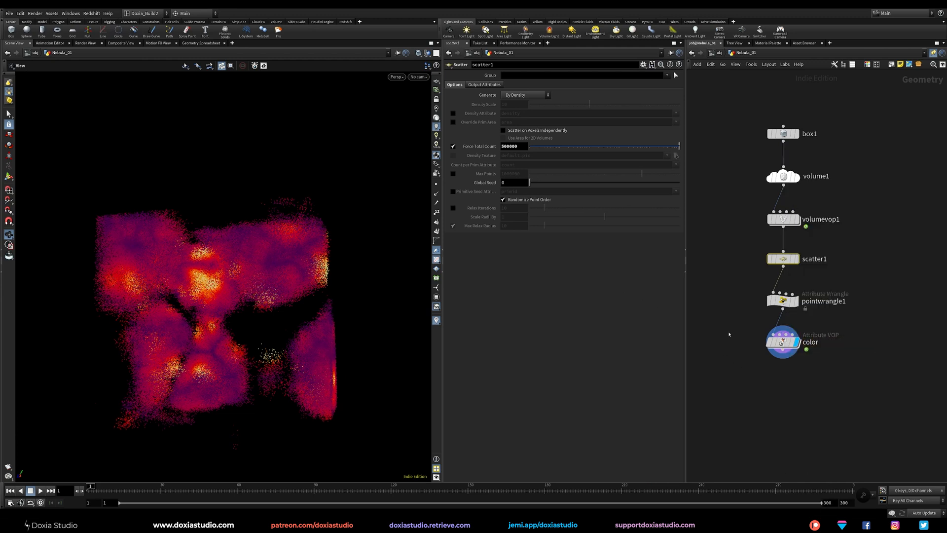
Step: Duplicate the color node below itself in the chain and rename the copy turbulence_major
{"action": "left_click_drag", "start_coordinate": [783, 343], "coordinate": [782, 381], "text": "alt"}
{"action": "double_click", "coordinate": [813, 381]}
{"action": "type", "text": "turbul"}
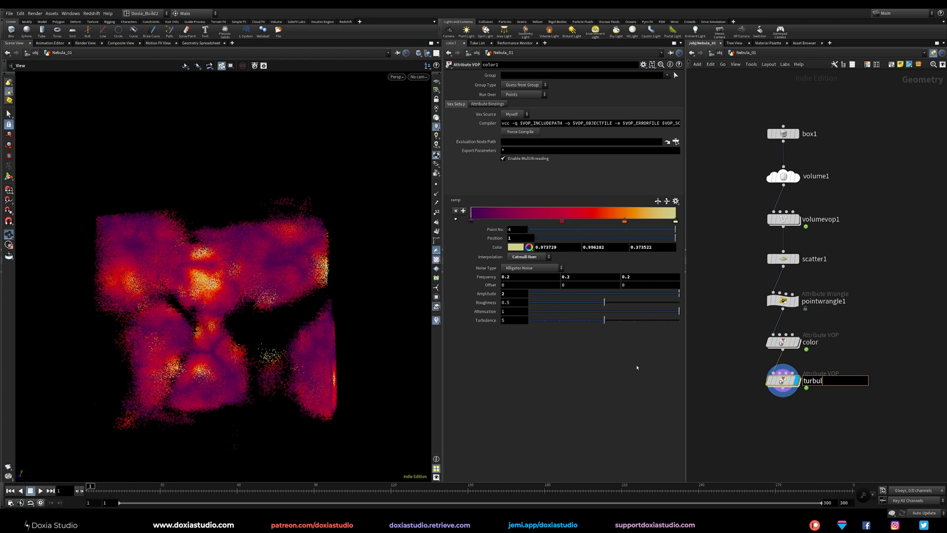
{"action": "type", "text": "ence_major"}
{"action": "key", "text": "Return"}
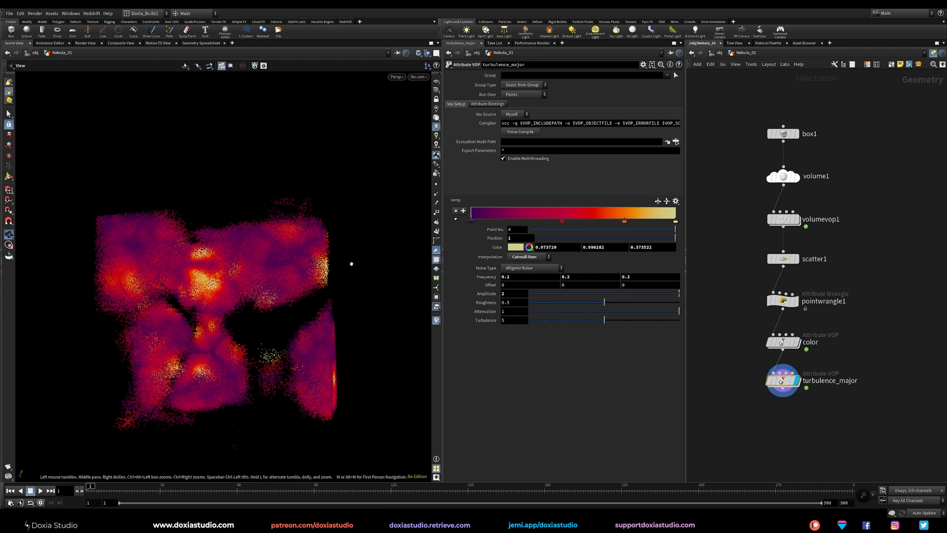
Step: Inside turbulence_major, delete the startingPosition bind and ramp nodes, and place the turbulent noise and output nodes beside the global parameters
{"action": "double_click", "coordinate": [772, 381]}
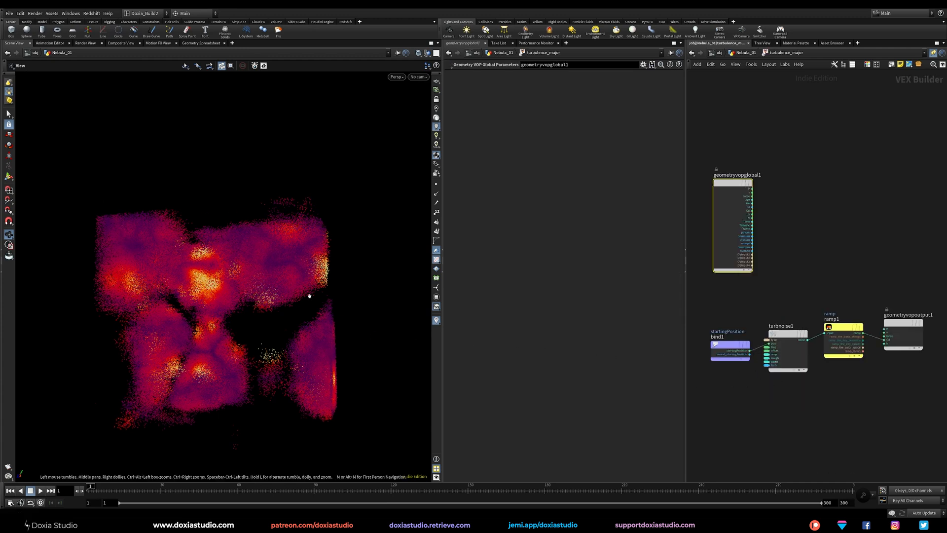
{"action": "middle_click_drag", "start_coordinate": [801, 300], "coordinate": [805, 295]}
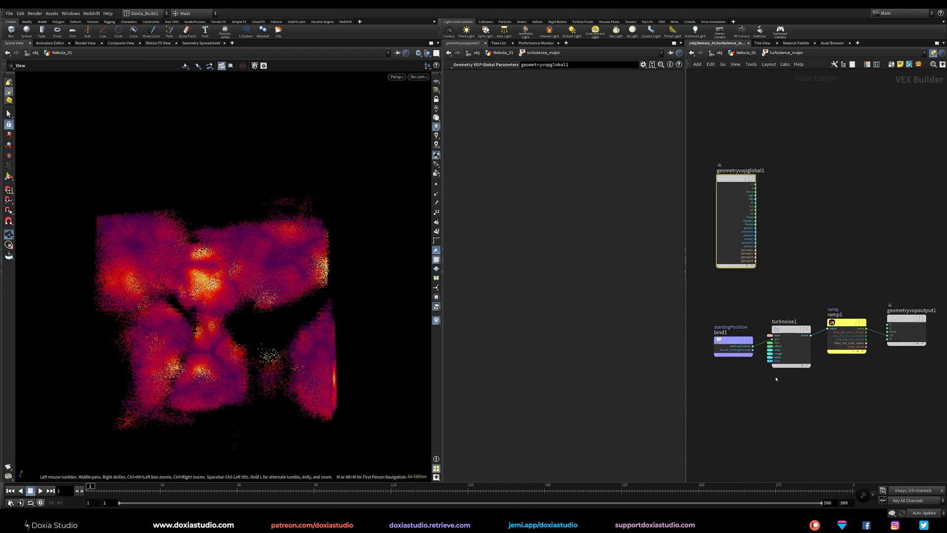
{"action": "left_click_drag", "start_coordinate": [736, 351], "coordinate": [729, 356]}
{"action": "key", "text": "Delete"}
{"action": "left_click_drag", "start_coordinate": [847, 364], "coordinate": [847, 365]}
{"action": "key", "text": "Delete"}
{"action": "left_click_drag", "start_coordinate": [801, 329], "coordinate": [825, 211]}
{"action": "key", "text": "y"}
{"action": "left_click_drag", "start_coordinate": [904, 318], "coordinate": [891, 209]}
{"action": "middle_click_drag", "start_coordinate": [870, 180], "coordinate": [837, 190]}
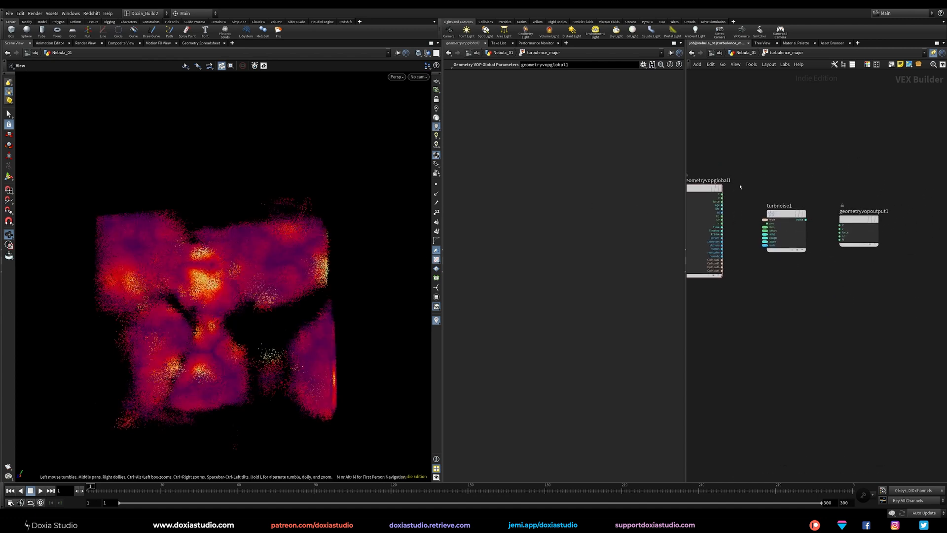
Step: Connect the global P output to the turbulent noise's pos input and set the noise Signature to 3D Noise
{"action": "scroll", "coordinate": [741, 189], "scroll_direction": "up", "scroll_amount": 3}
{"action": "left_click", "coordinate": [721, 194]}
{"action": "left_click", "coordinate": [800, 259]}
{"action": "left_click_drag", "start_coordinate": [831, 243], "coordinate": [811, 223]}
{"action": "left_click_drag", "start_coordinate": [933, 252], "coordinate": [924, 241]}
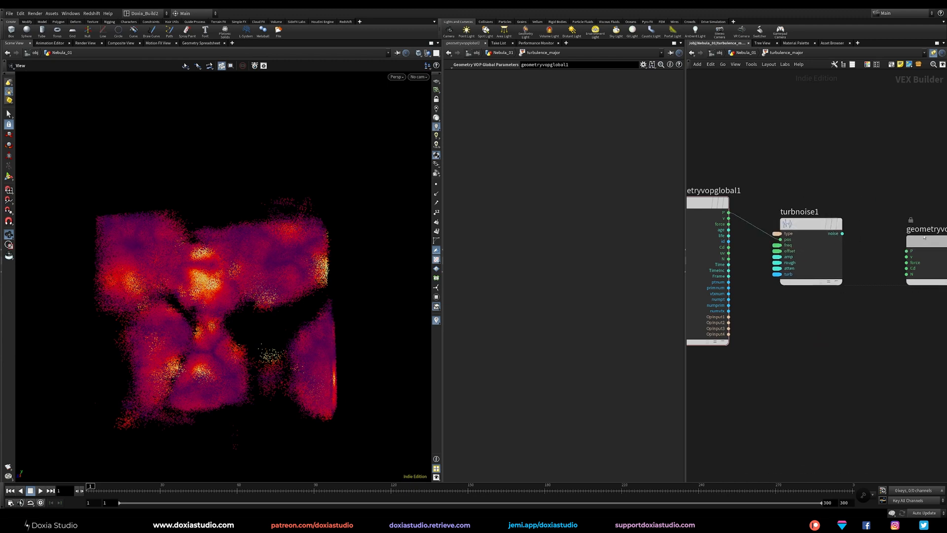
{"action": "middle_click_drag", "start_coordinate": [924, 242], "coordinate": [906, 267]}
{"action": "left_click", "coordinate": [792, 249]}
{"action": "left_click", "coordinate": [528, 74]}
{"action": "left_click", "coordinate": [520, 84]}
Step: Place an Add node above the turbulent noise node
{"action": "middle_click_drag", "start_coordinate": [800, 214], "coordinate": [816, 232]}
{"action": "key", "text": "Tab"}
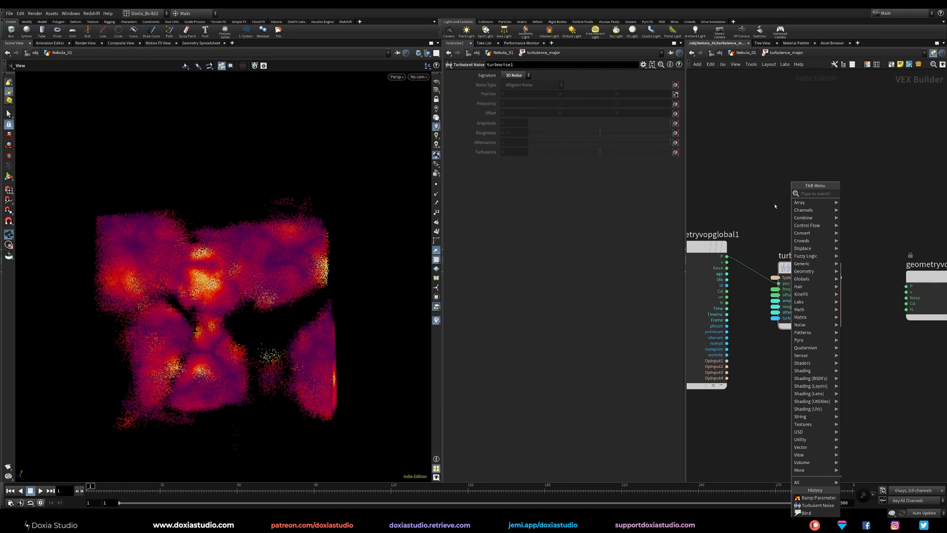
{"action": "type", "text": "add"}
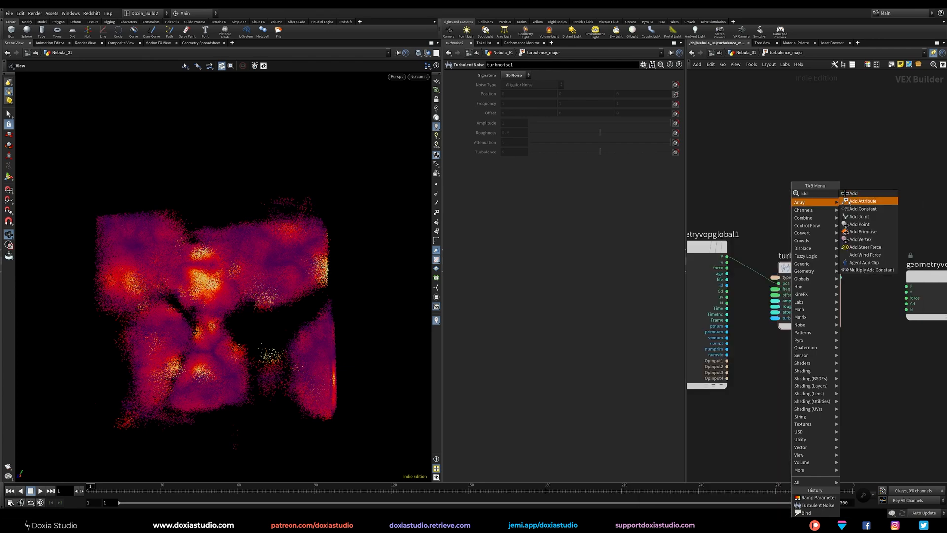
{"action": "left_click", "coordinate": [848, 194]}
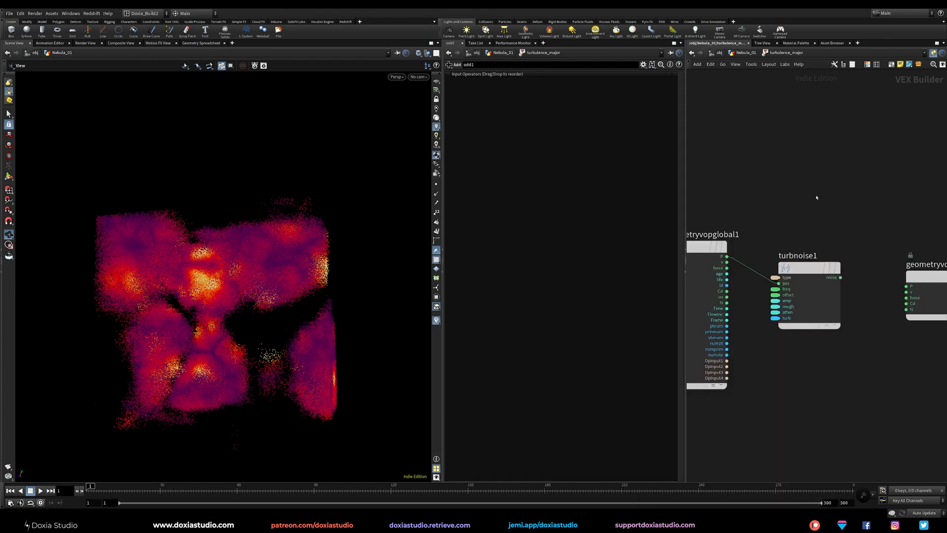
{"action": "key", "text": "Tab"}
{"action": "left_click", "coordinate": [793, 159]}
{"action": "right_click_drag", "start_coordinate": [792, 160], "coordinate": [757, 258]}
Step: Feed global P and the turbulent noise into the Add node and wire its sum to the output's P
{"action": "left_click_drag", "start_coordinate": [739, 296], "coordinate": [799, 176]}
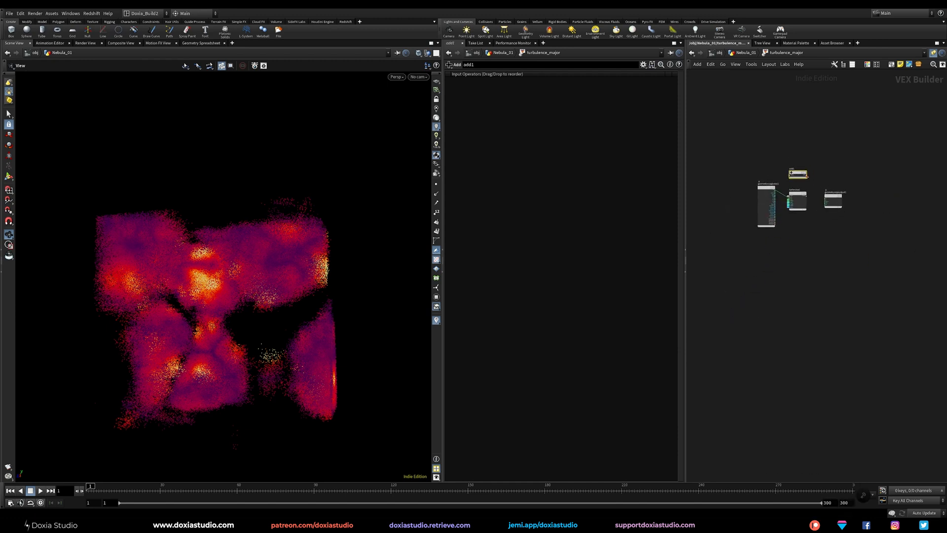
{"action": "scroll", "coordinate": [867, 169], "scroll_direction": "up", "scroll_amount": 5}
{"action": "scroll", "coordinate": [835, 176], "scroll_direction": "down", "scroll_amount": 4}
{"action": "scroll", "coordinate": [763, 230], "scroll_direction": "up", "scroll_amount": 2}
{"action": "left_click_drag", "start_coordinate": [750, 242], "coordinate": [785, 211]}
{"action": "left_click_drag", "start_coordinate": [812, 253], "coordinate": [850, 257]}
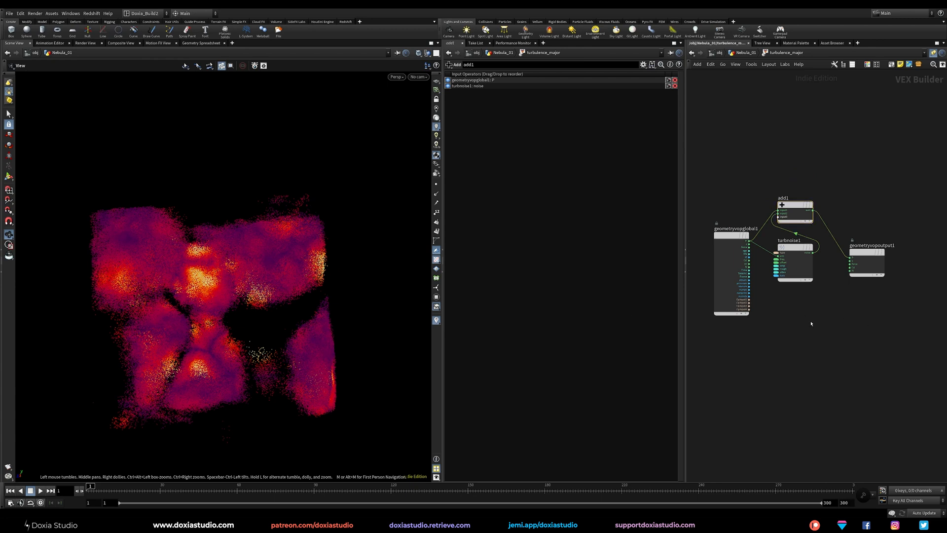
Step: Return to the geometry network and set turbulence_major's noise Frequency to 0.1 on all three axes
{"action": "key", "text": "u"}
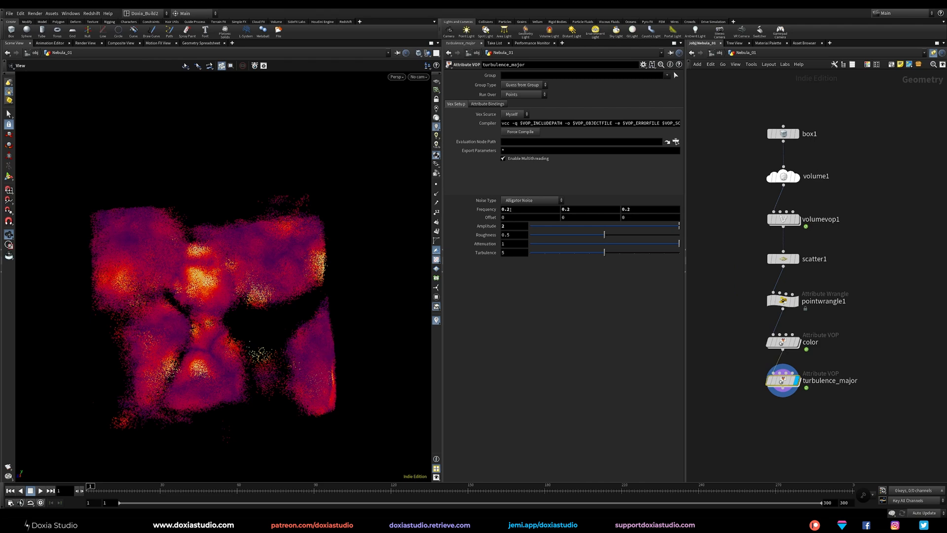
{"action": "left_click", "coordinate": [512, 210]}
{"action": "type", "text": "0.1"}
{"action": "key", "text": "Tab"}
{"action": "type", "text": "0.1"}
{"action": "key", "text": "Tab"}
{"action": "type", "text": "0.1"}
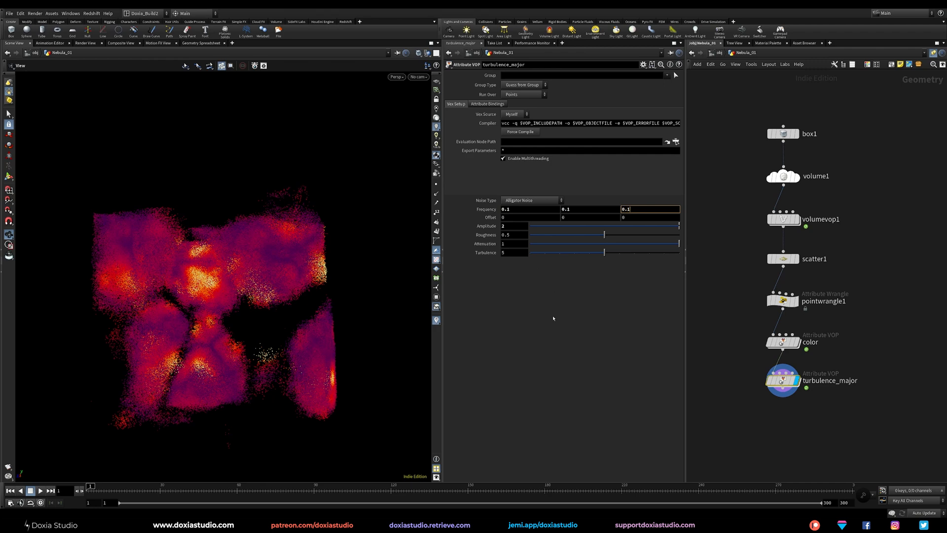
{"action": "key", "text": "Return"}
Step: Try turbulence_major noise Amplitudes of 5 and 50 and inspect the displaced cloud from another angle
{"action": "left_click", "coordinate": [513, 226]}
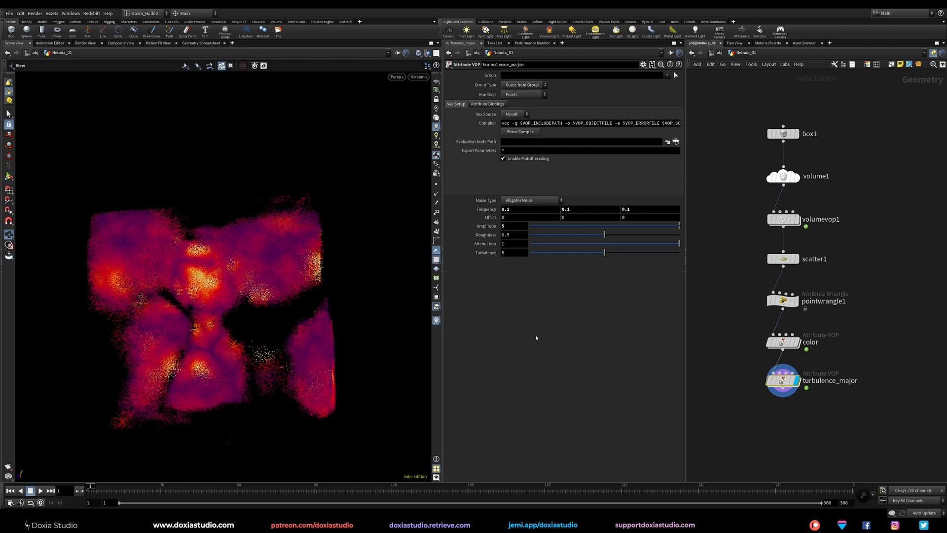
{"action": "type", "text": "5"}
{"action": "key", "text": "Return"}
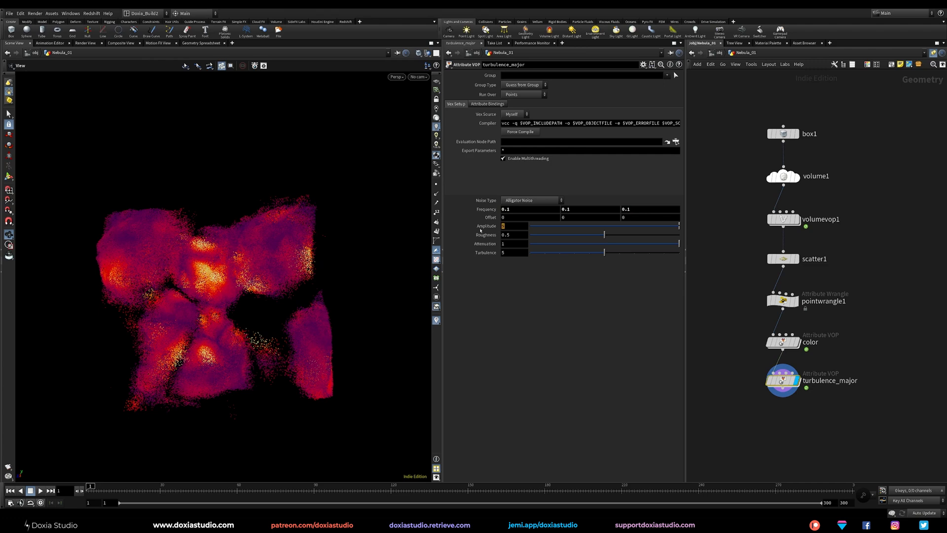
{"action": "type", "text": "0"}
{"action": "key", "text": "Return"}
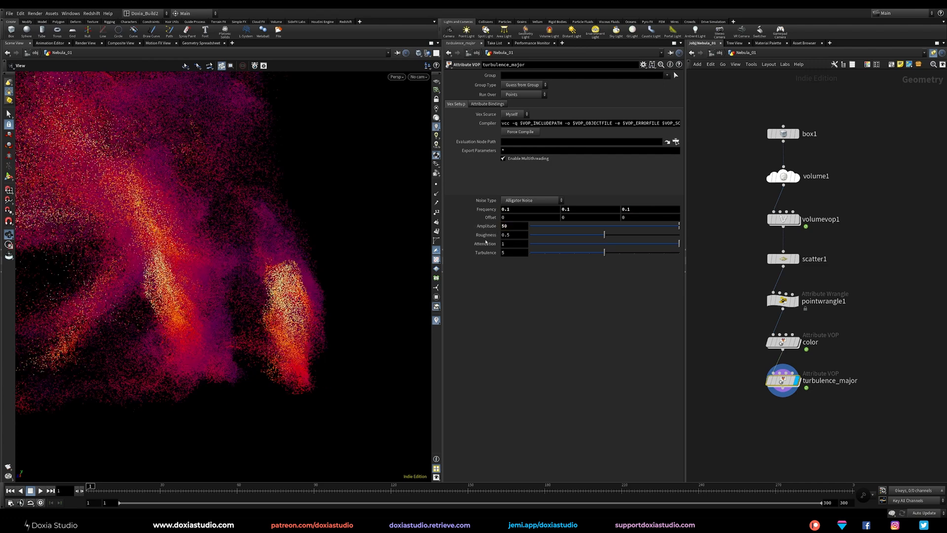
{"action": "left_click_drag", "start_coordinate": [292, 261], "coordinate": [210, 314]}
Step: Try Original Perlin Noise as turbulence_major's noise type, and set its Amplitude back to 2
{"action": "left_click", "coordinate": [532, 200]}
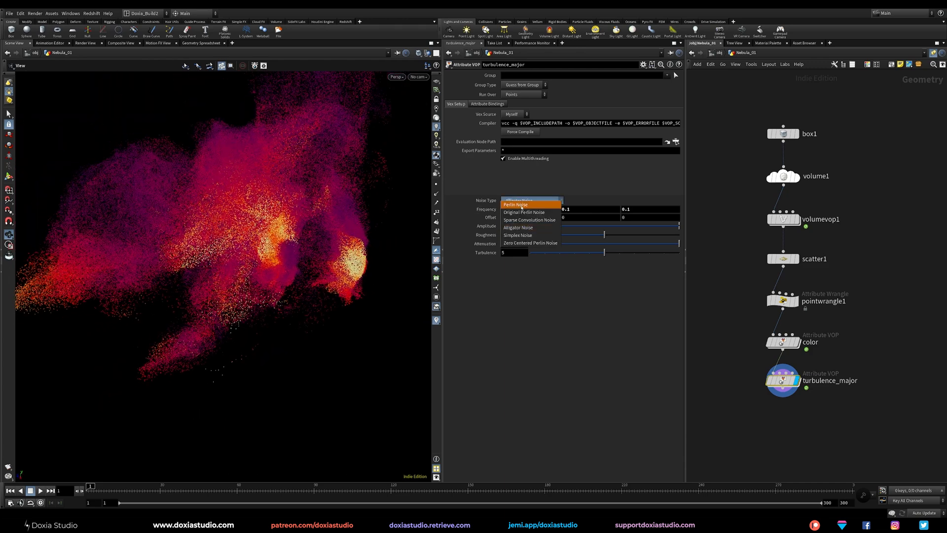
{"action": "left_click", "coordinate": [523, 209]}
{"action": "left_click_drag", "start_coordinate": [291, 268], "coordinate": [402, 268]}
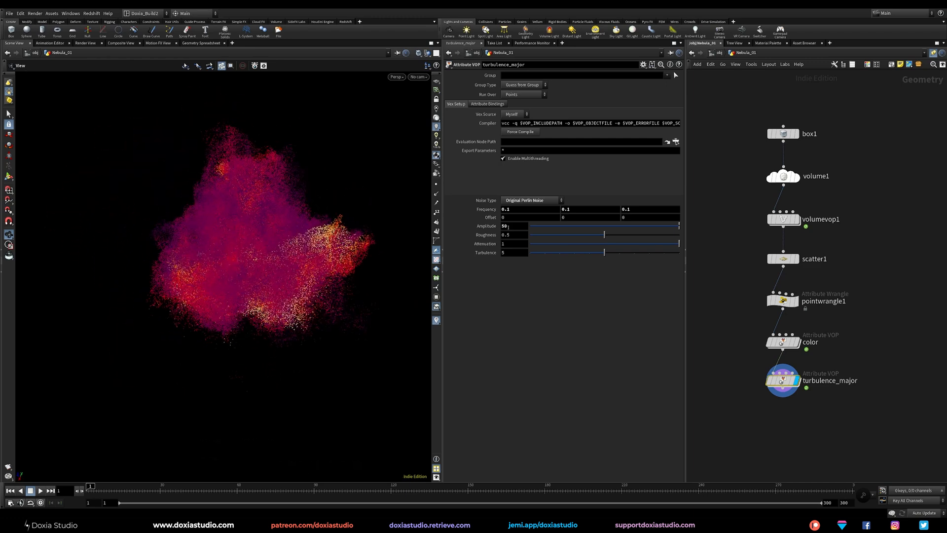
{"action": "key", "text": "Return"}
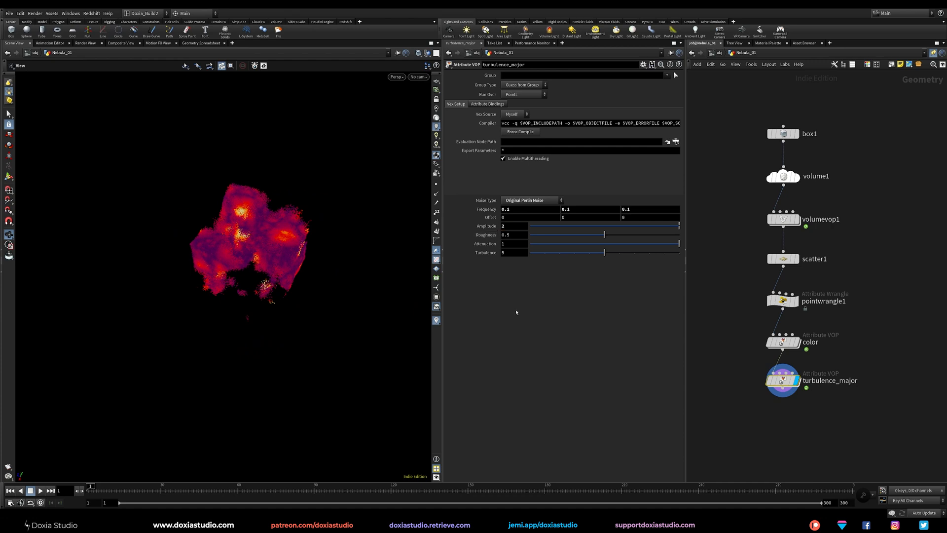
Step: Inside turbulence_major, spread out the nodes and place a Parameter node below the turbulent noise
{"action": "double_click", "coordinate": [782, 380]}
{"action": "left_click_drag", "start_coordinate": [794, 259], "coordinate": [788, 269]}
{"action": "left_click_drag", "start_coordinate": [867, 253], "coordinate": [883, 245]}
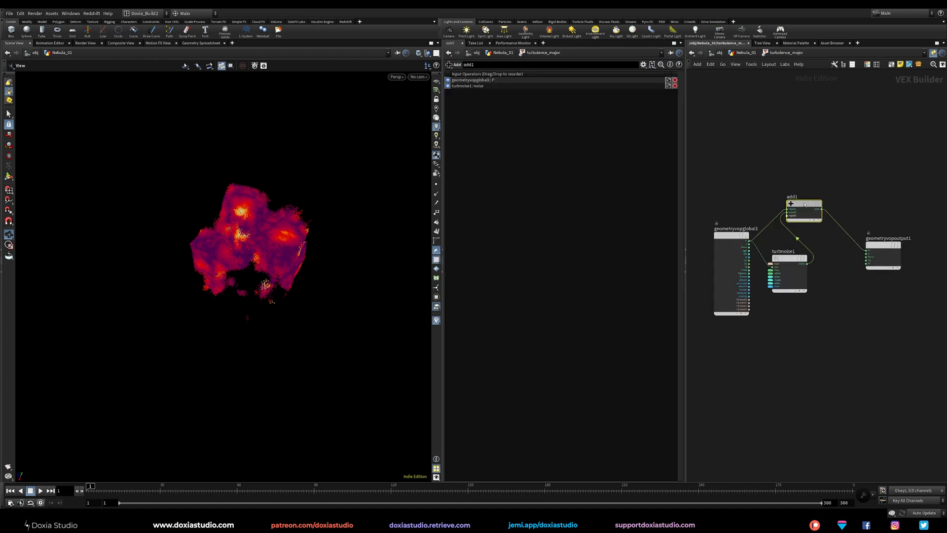
{"action": "key", "text": "Tab"}
{"action": "type", "text": "para"}
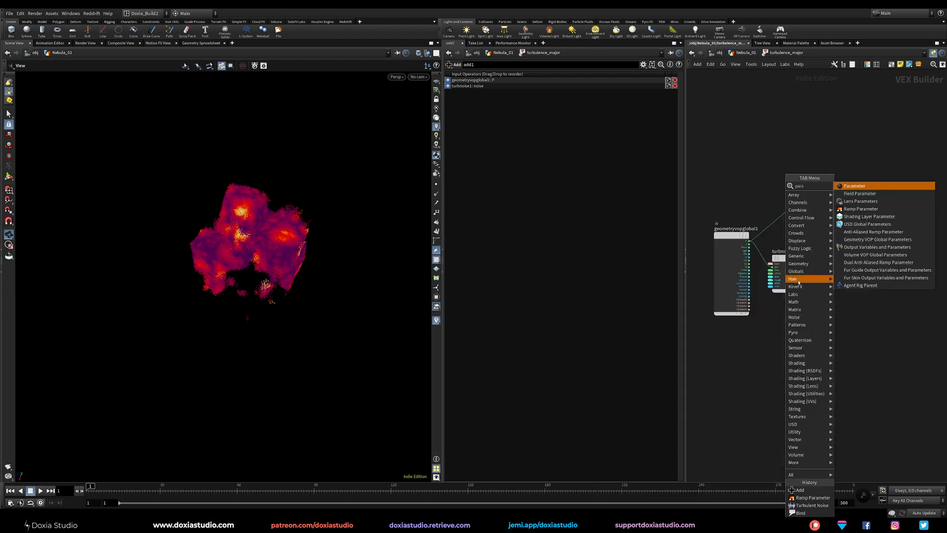
{"action": "left_click", "coordinate": [861, 186]}
{"action": "left_click", "coordinate": [773, 296]}
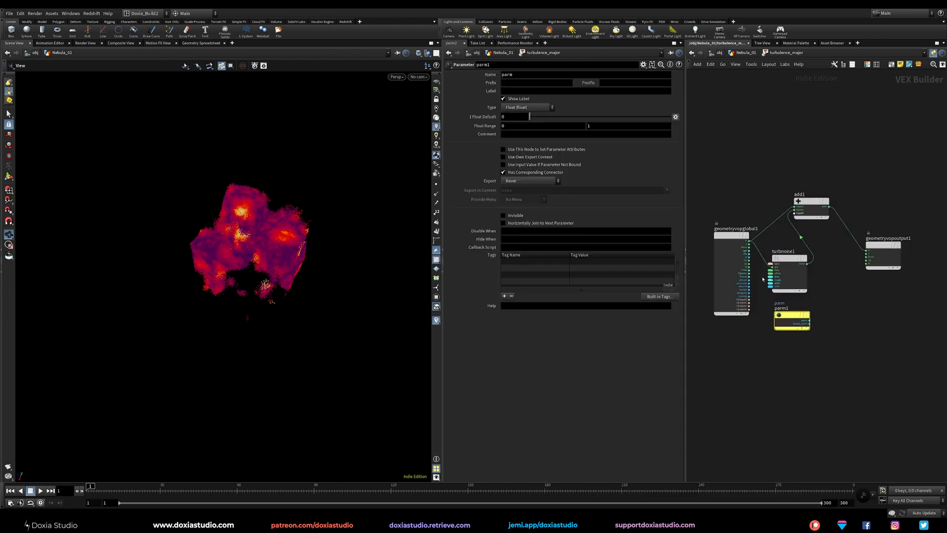
Step: Name the parameter turb_force and set the upper limit of its float range to 100
{"action": "left_click", "coordinate": [511, 74]}
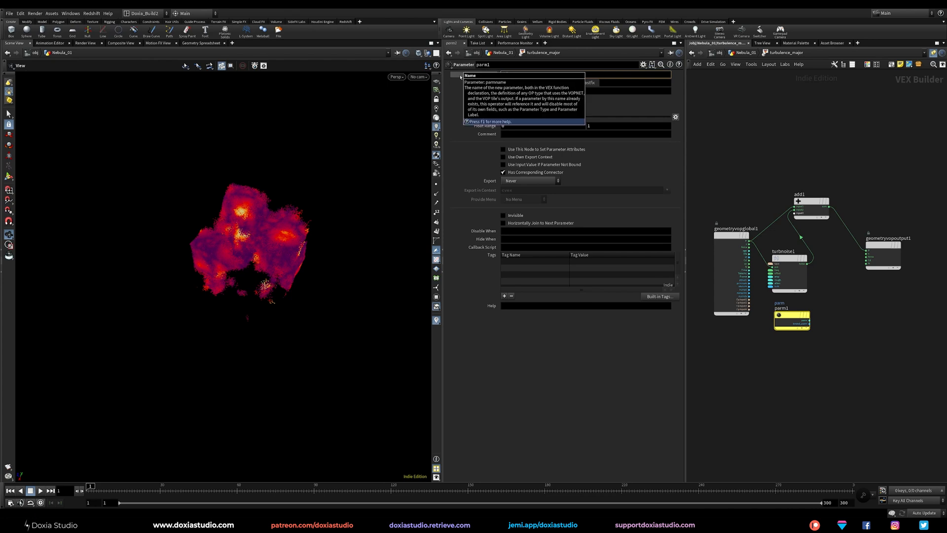
{"action": "type", "text": "turb"}
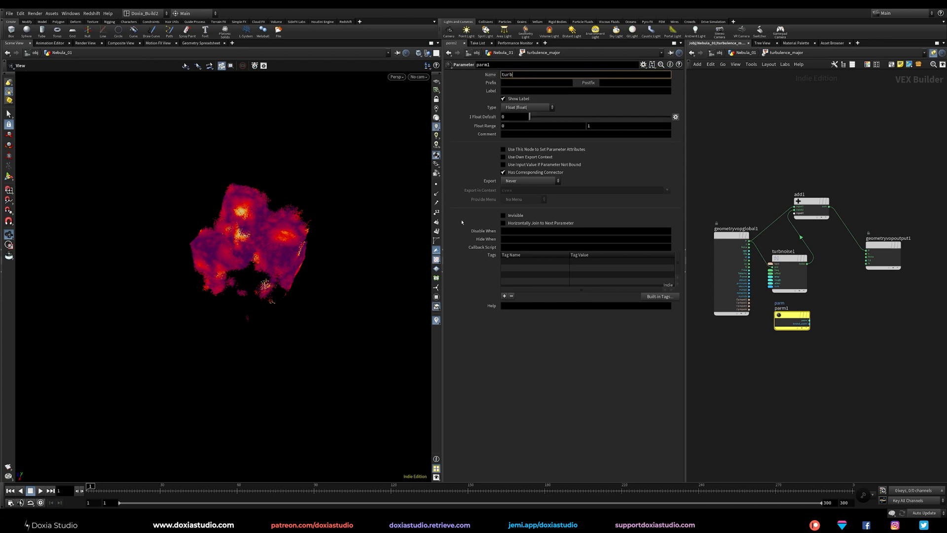
{"action": "type", "text": " force"}
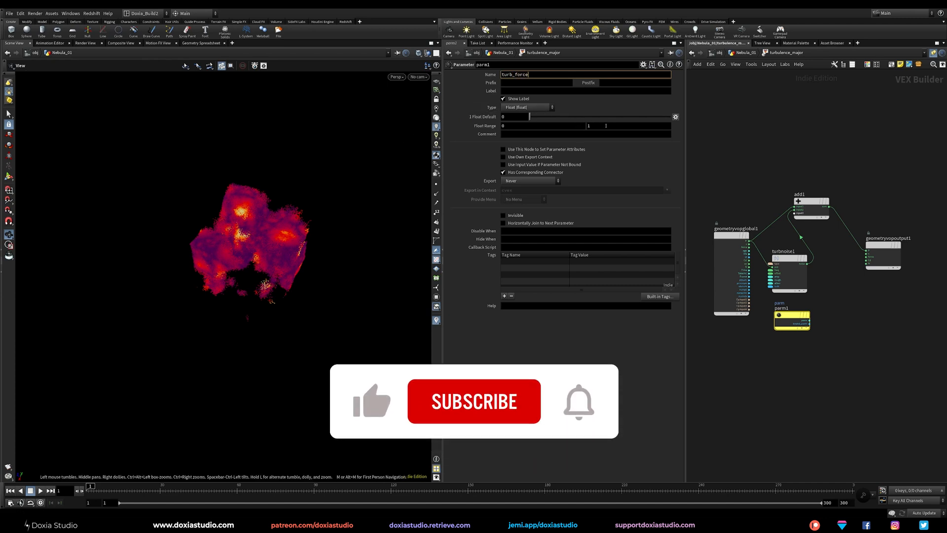
{"action": "left_click", "coordinate": [588, 126]}
{"action": "type", "text": "100"}
{"action": "key", "text": "Return"}
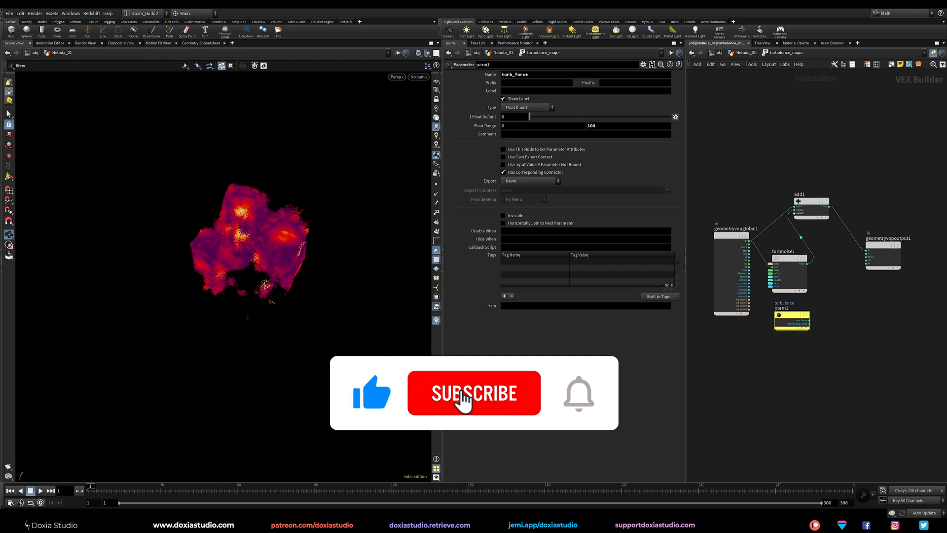
Step: Add a Multiply node that scales the turbulent noise by turb_force, and feed its product into the Add node in place of the raw noise
{"action": "key", "text": "Tab"}
{"action": "type", "text": "mult"}
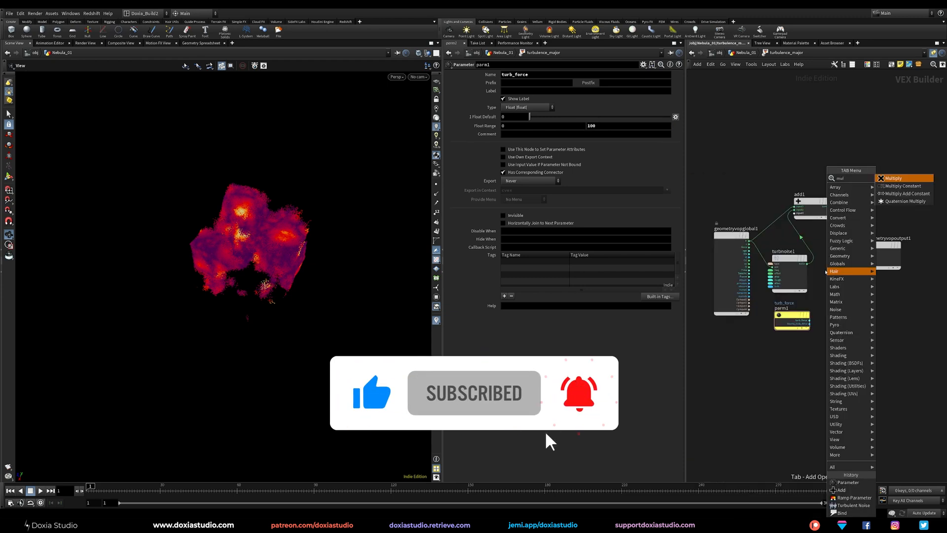
{"action": "left_click", "coordinate": [894, 178]}
{"action": "left_click", "coordinate": [839, 265]}
{"action": "left_click_drag", "start_coordinate": [807, 264], "coordinate": [822, 267]}
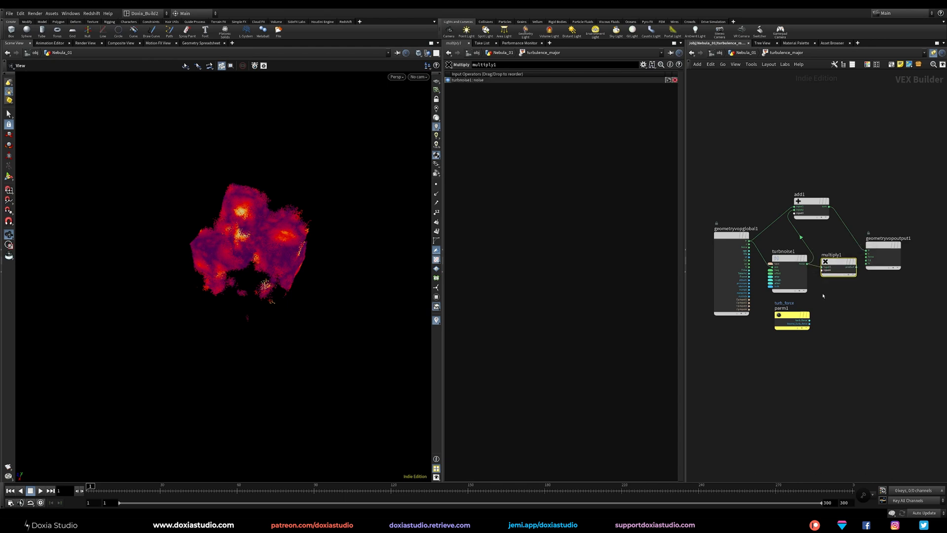
{"action": "left_click_drag", "start_coordinate": [809, 320], "coordinate": [795, 209]}
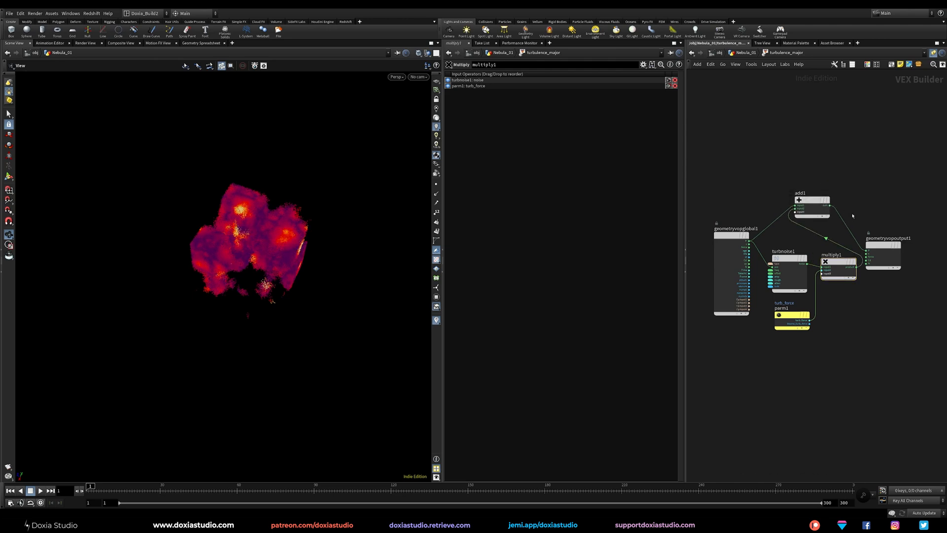
Step: Return to the geometry network and raise turbulence_major's turb_force to 13.7 while checking the cloud's shape
{"action": "key", "text": "u"}
{"action": "mouse_move", "coordinate": [531, 262]}
{"action": "left_mouse_down"}
{"action": "mouse_move", "coordinate": [557, 261]}
{"action": "mouse_move", "coordinate": [542, 262]}
{"action": "left_mouse_up"}
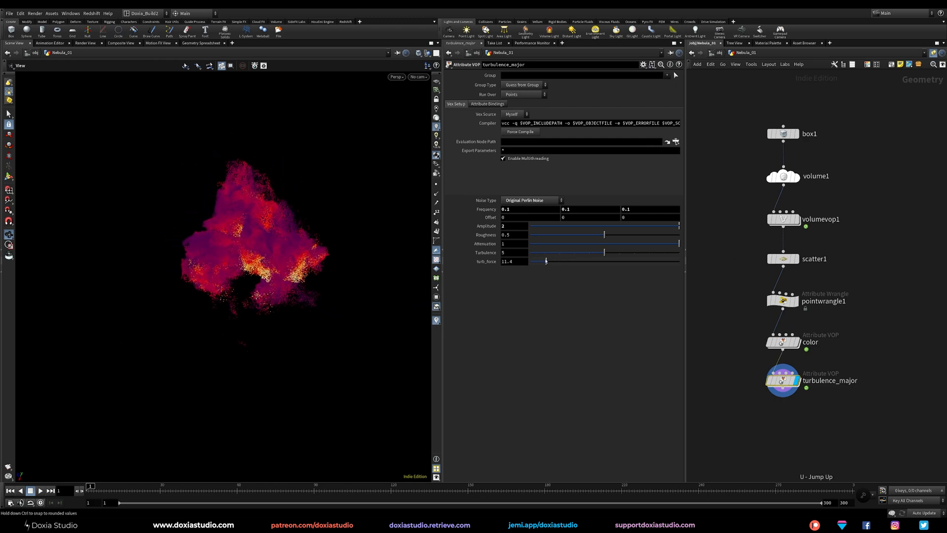
{"action": "right_click_drag", "start_coordinate": [252, 237], "coordinate": [321, 256]}
{"action": "left_click_drag", "start_coordinate": [321, 256], "coordinate": [310, 295]}
{"action": "left_click_drag", "start_coordinate": [540, 263], "coordinate": [550, 261]}
Step: Set turbulence_major's noise type to Alligator Noise and inspect the cloud from another angle
{"action": "left_click", "coordinate": [531, 200]}
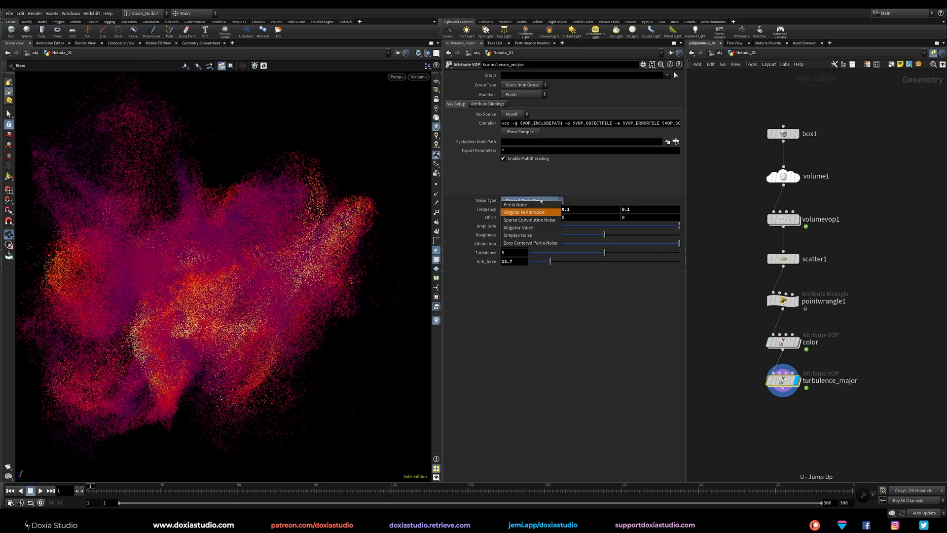
{"action": "left_click", "coordinate": [532, 228]}
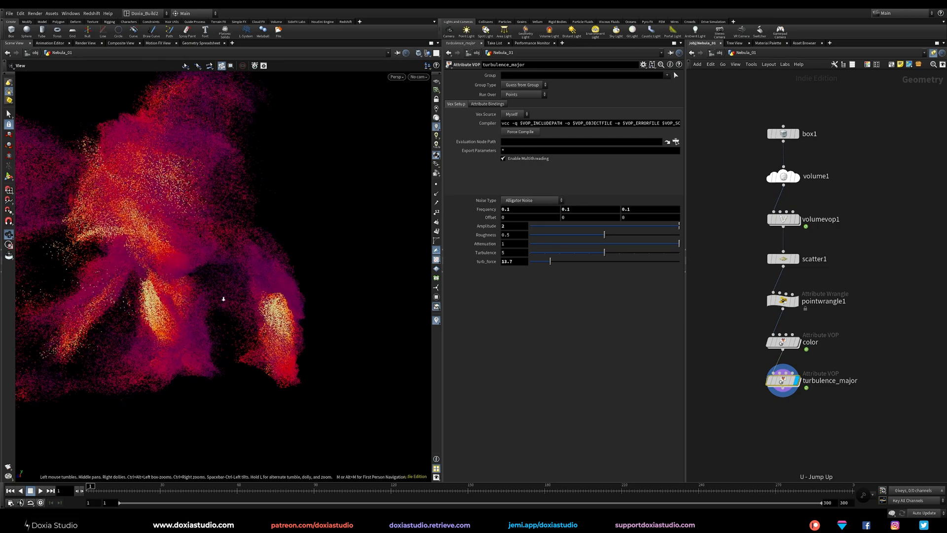
{"action": "left_click_drag", "start_coordinate": [268, 238], "coordinate": [210, 354]}
Step: Duplicate the color node below turbulence_major and open the copy's VOP network
{"action": "left_click", "coordinate": [783, 341]}
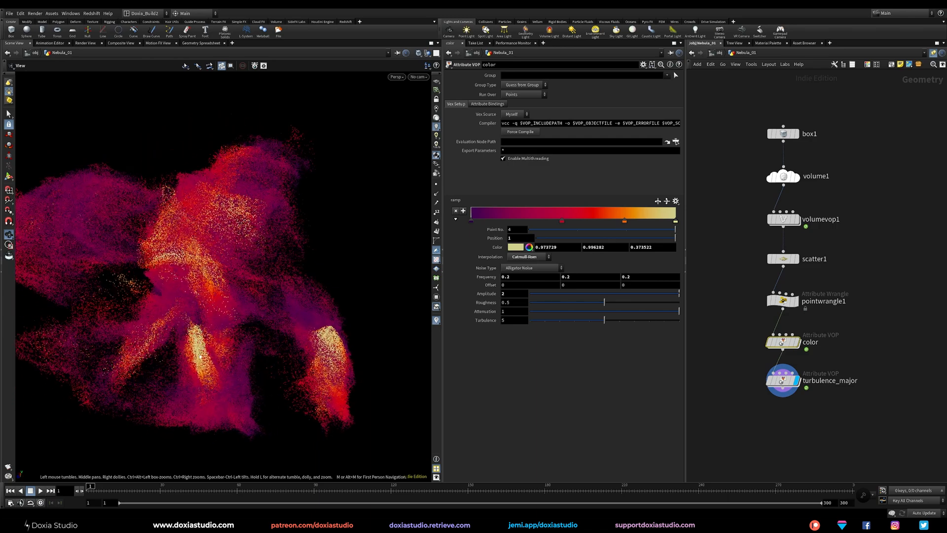
{"action": "left_click_drag", "start_coordinate": [360, 354], "coordinate": [320, 360]}
{"action": "left_click_drag", "start_coordinate": [781, 347], "coordinate": [775, 429], "text": "alt"}
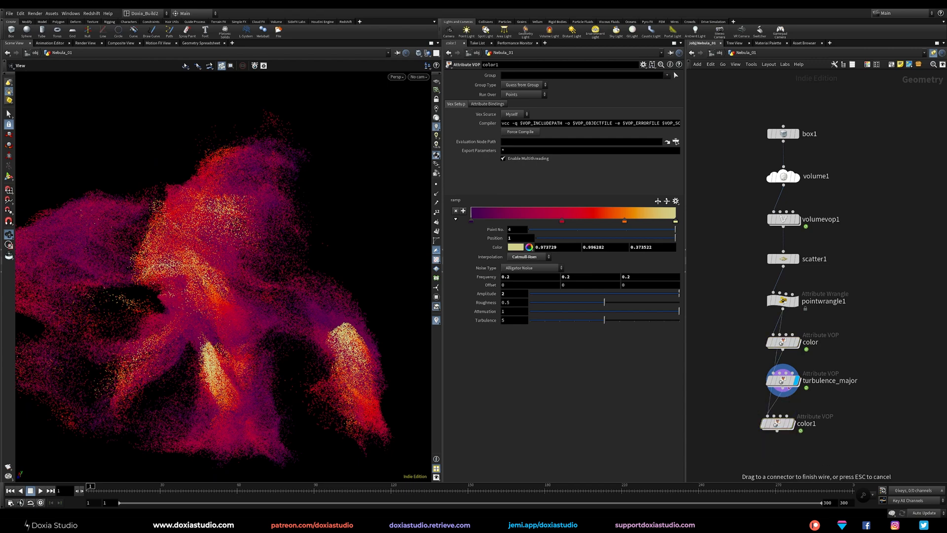
{"action": "double_click", "coordinate": [777, 423]}
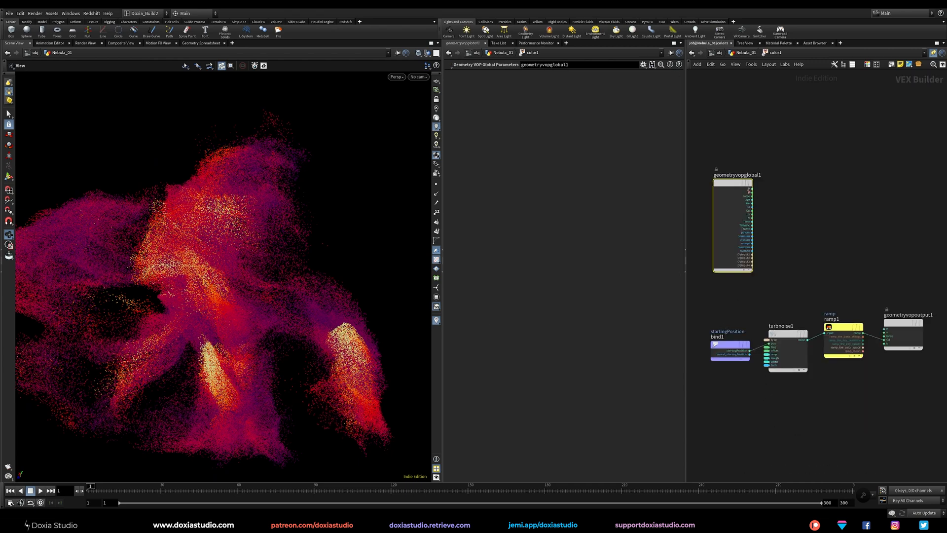
Step: Feed the current point position P into color1's turbulent noise in place of startingPosition, and return to the geometry network
{"action": "left_click_drag", "start_coordinate": [750, 190], "coordinate": [766, 344]}
{"action": "key", "text": "u"}
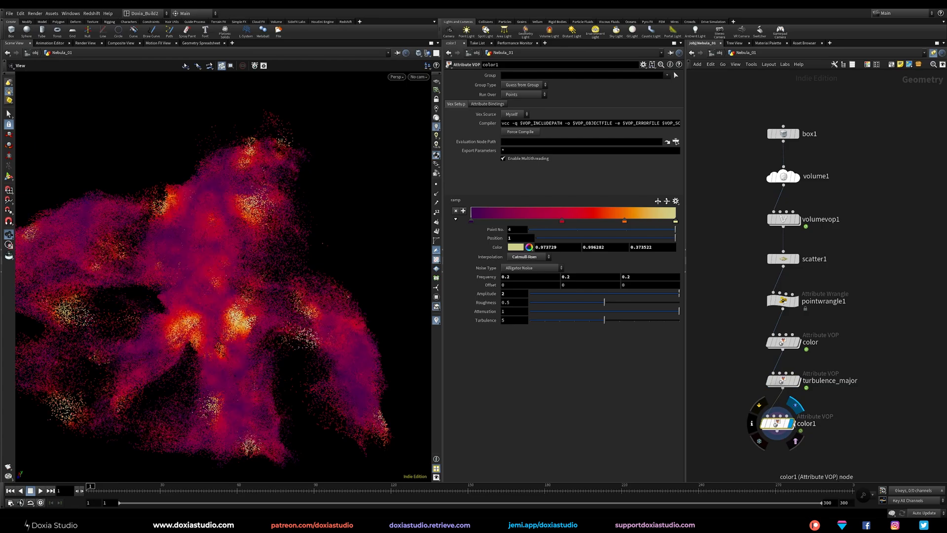
{"action": "left_click_drag", "start_coordinate": [397, 338], "coordinate": [134, 380]}
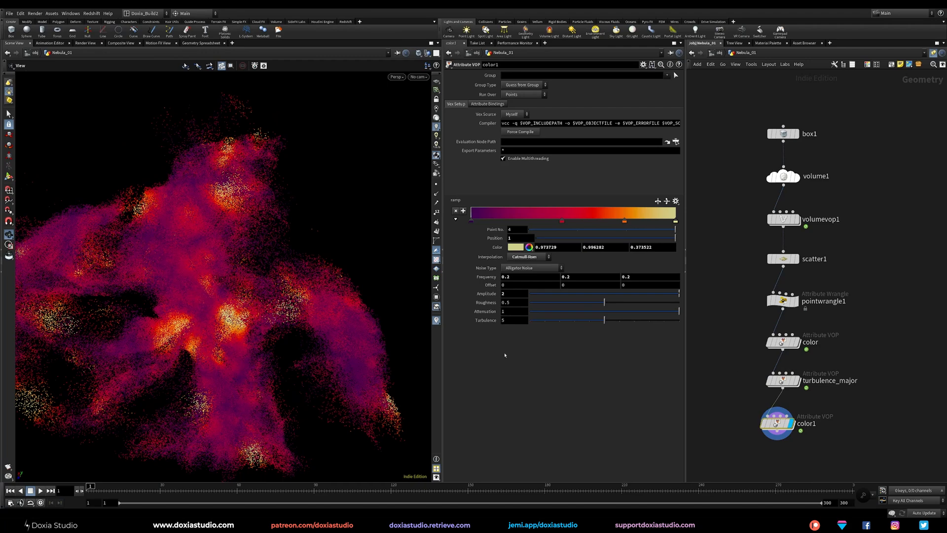
Step: Compare the cloud's coloring at turbulence_major with the coloring at color1 by displaying each node and viewing it from several angles
{"action": "left_click", "coordinate": [796, 380]}
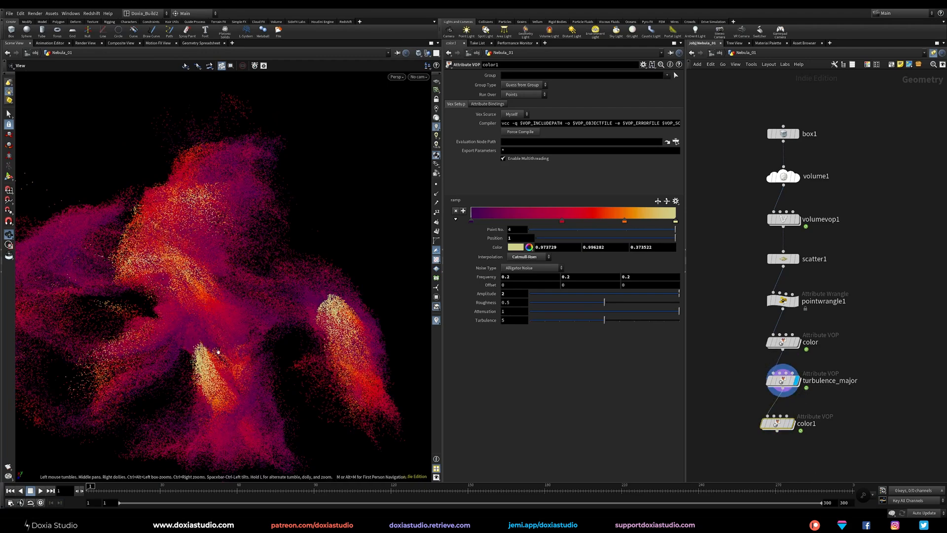
{"action": "left_click_drag", "start_coordinate": [329, 329], "coordinate": [263, 336]}
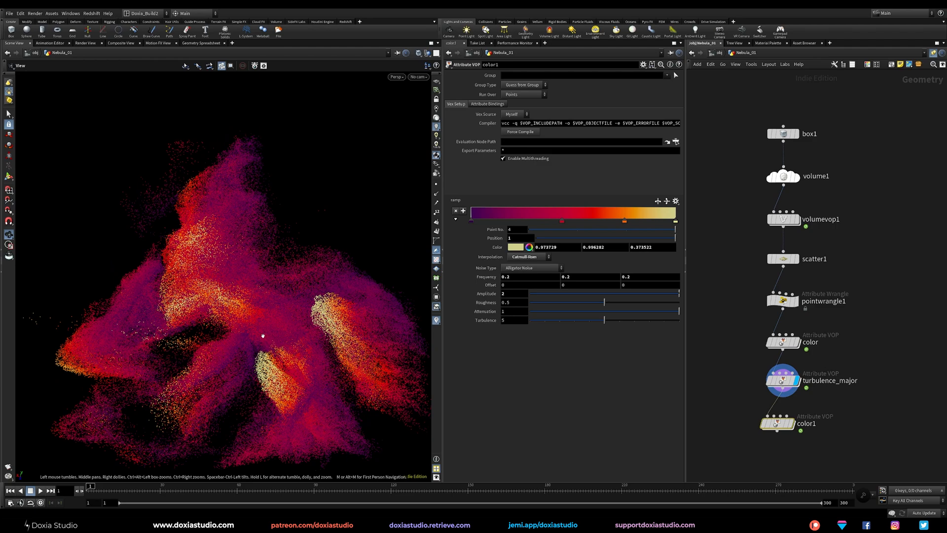
{"action": "right_click_drag", "start_coordinate": [222, 341], "coordinate": [286, 374]}
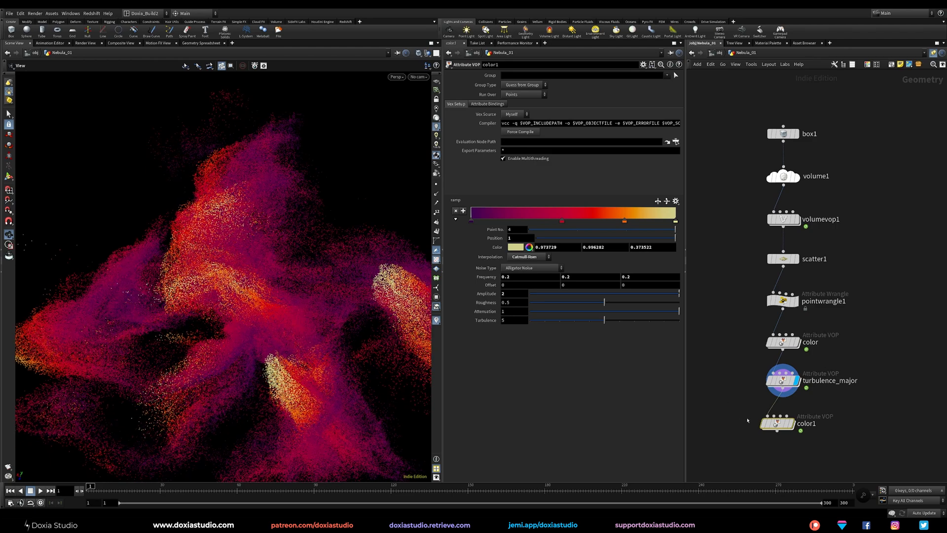
{"action": "left_click", "coordinate": [791, 423]}
{"action": "left_click_drag", "start_coordinate": [330, 345], "coordinate": [314, 352]}
{"action": "right_click_drag", "start_coordinate": [313, 351], "coordinate": [262, 355]}
{"action": "left_click_drag", "start_coordinate": [262, 355], "coordinate": [331, 371]}
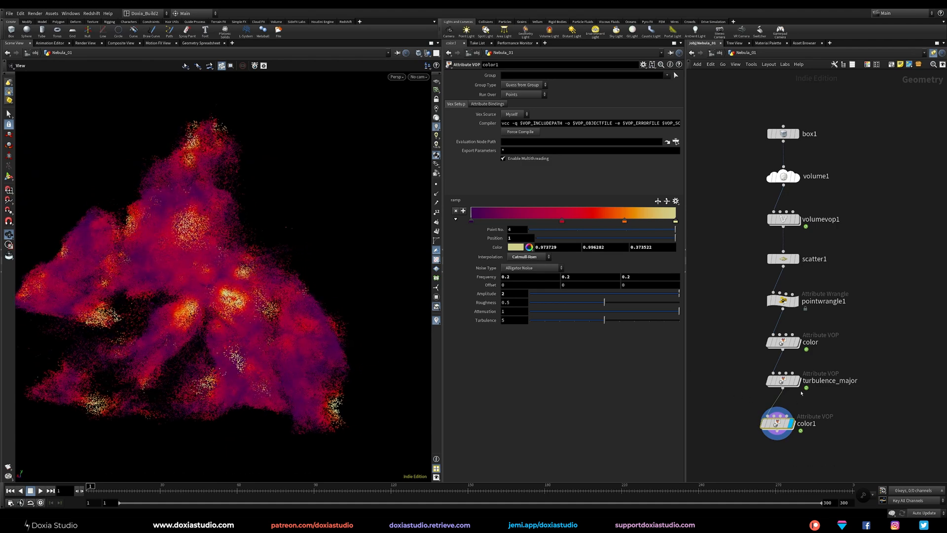
Step: Set turbulence_major as the displayed node and delete the color1 duplicate
{"action": "left_click", "coordinate": [797, 380]}
{"action": "left_click_drag", "start_coordinate": [240, 364], "coordinate": [320, 357]}
{"action": "key", "text": "Delete"}
Step: Review the startingPosition bind inside the color node's VOP network and return to the geometry network
{"action": "left_click", "coordinate": [783, 342]}
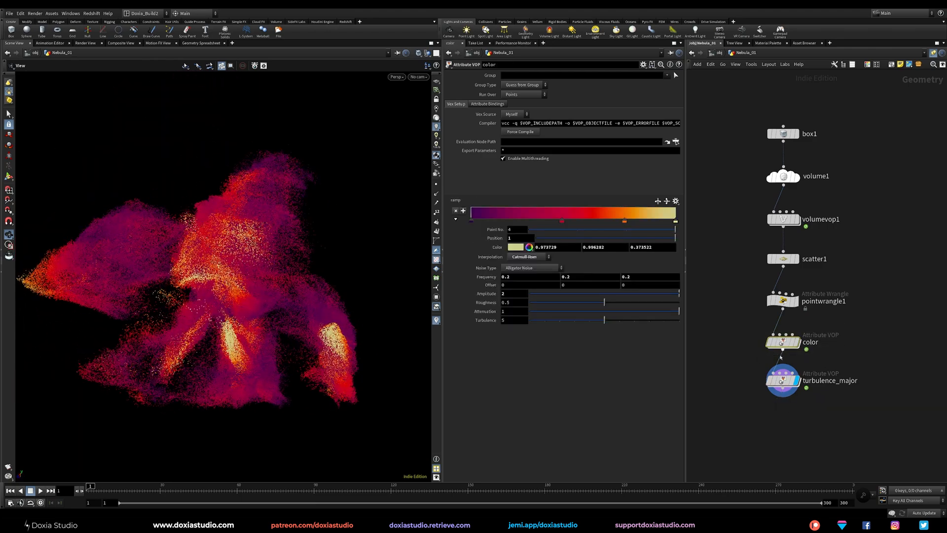
{"action": "double_click", "coordinate": [783, 342]}
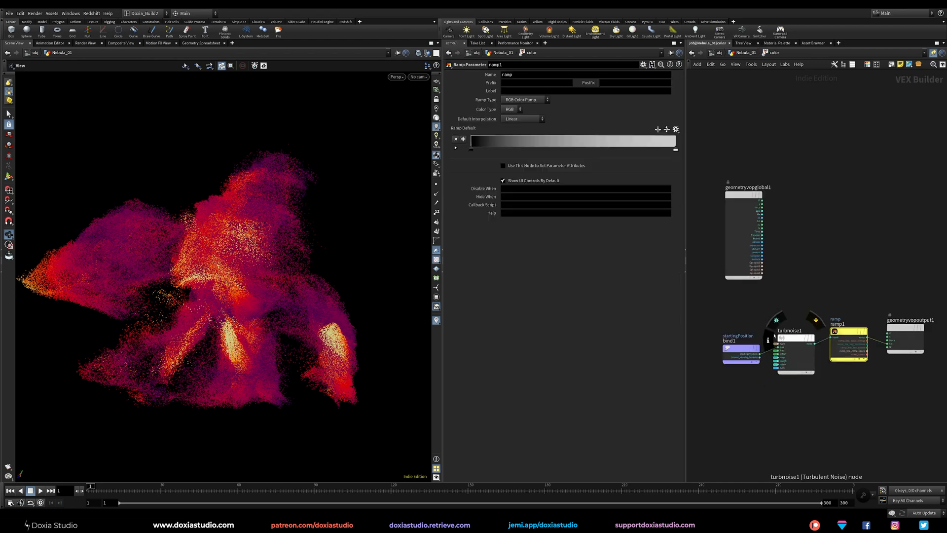
{"action": "left_click_drag", "start_coordinate": [763, 201], "coordinate": [801, 260]}
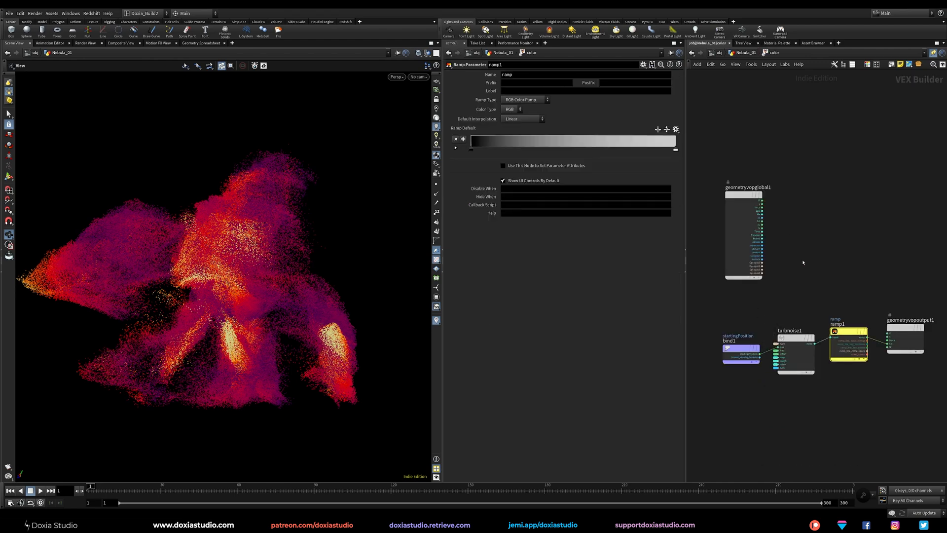
{"action": "left_click", "coordinate": [736, 353]}
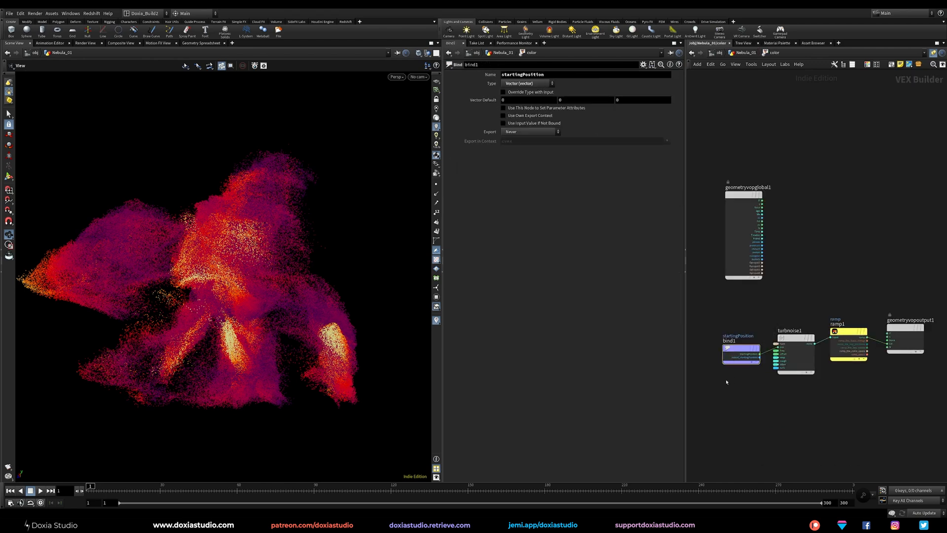
{"action": "key", "text": "u"}
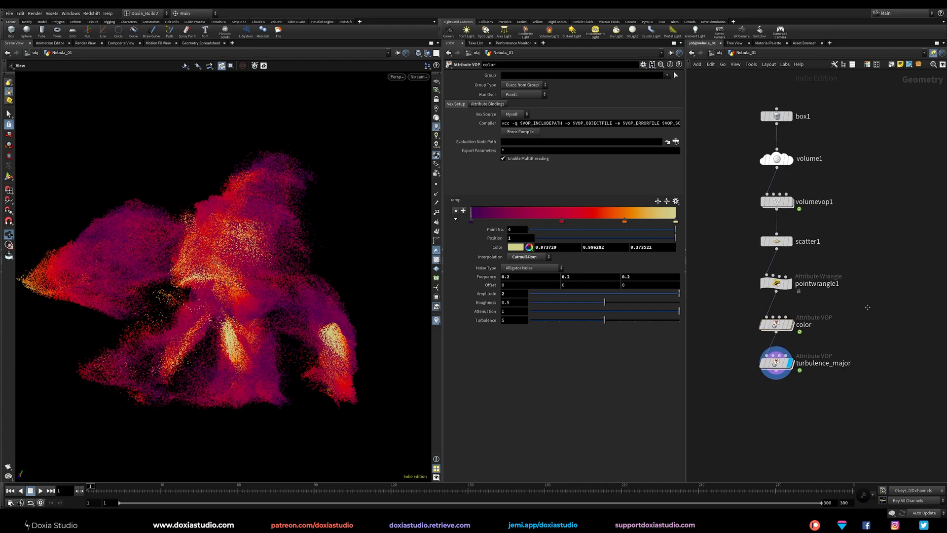
Step: Duplicate turbulence_major below the original and rename the copy turbulence_minor
{"action": "scroll", "coordinate": [267, 315], "scroll_direction": "up", "scroll_amount": 3}
{"action": "left_click_drag", "start_coordinate": [252, 325], "coordinate": [275, 306]}
{"action": "mouse_move", "coordinate": [775, 329]}
{"action": "left_click_drag", "start_coordinate": [774, 329], "coordinate": [770, 379], "text": "alt"}
{"action": "left_click", "coordinate": [832, 379]}
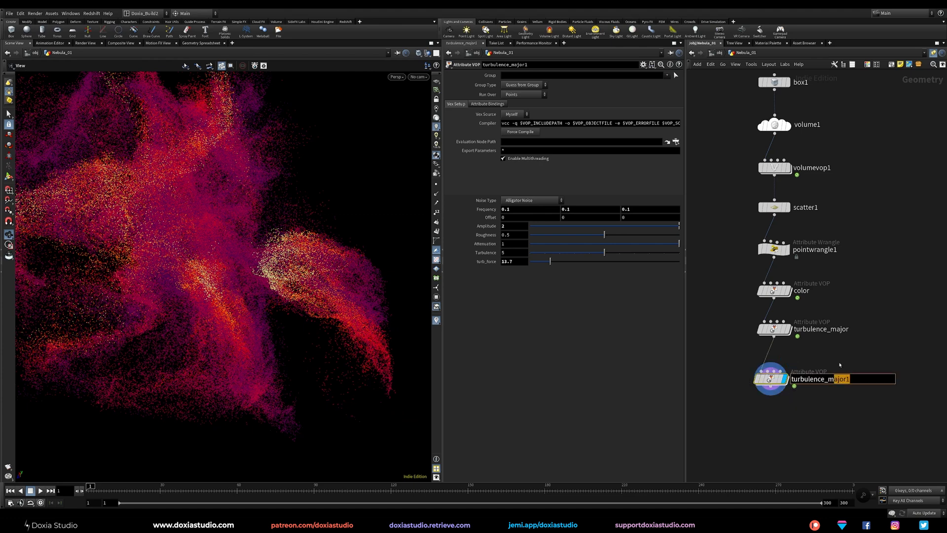
{"action": "type", "text": "turbulence_minor"}
{"action": "key", "text": "Return"}
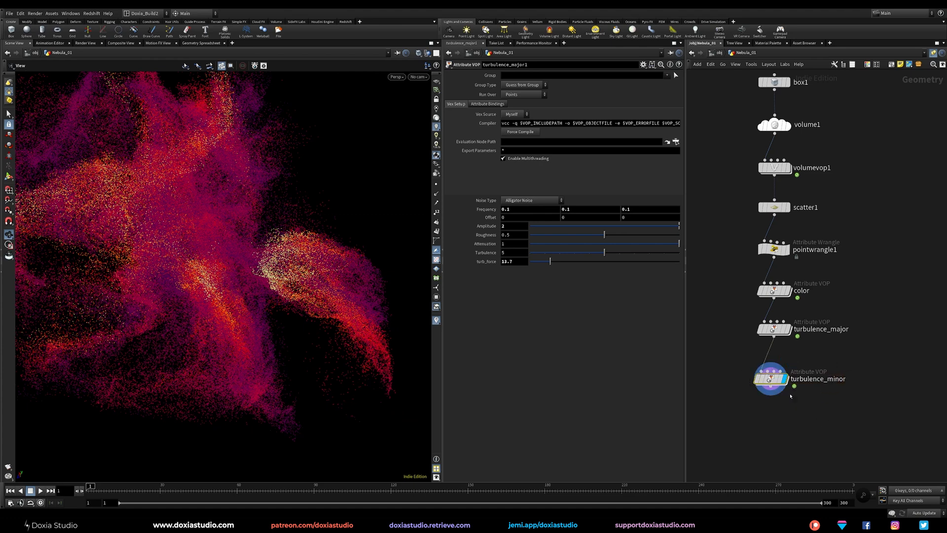
Step: Replace the turbulent noise inside turbulence_minor's VOP network with an Anti-Aliased Flow Noise node
{"action": "double_click", "coordinate": [771, 379]}
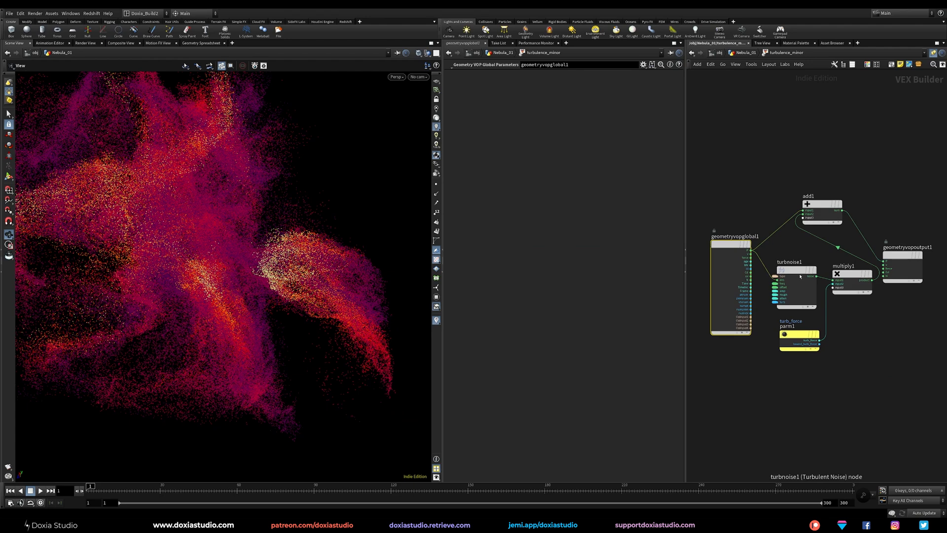
{"action": "left_click", "coordinate": [791, 274]}
{"action": "key", "text": "Delete"}
{"action": "key", "text": "Tab"}
{"action": "type", "text": "flow"}
{"action": "mouse_move", "coordinate": [792, 279]}
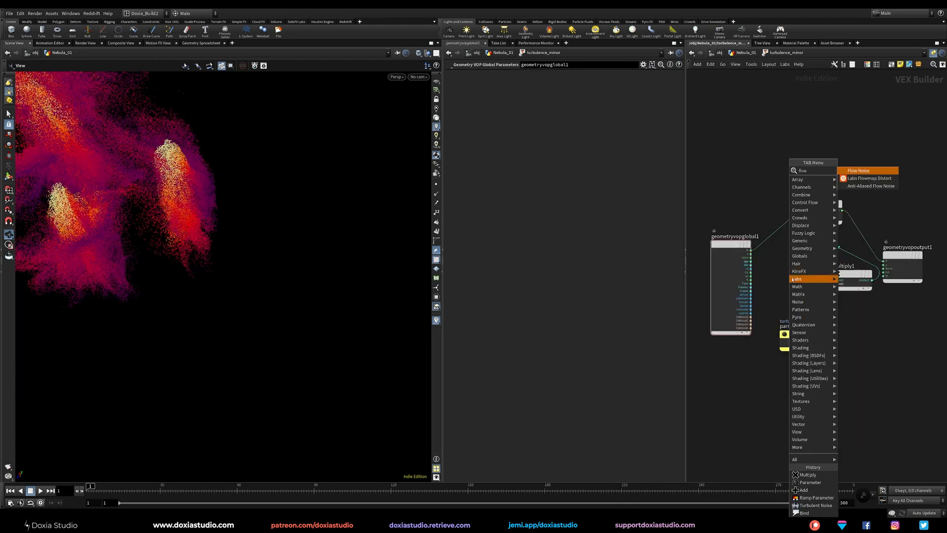
{"action": "left_click", "coordinate": [870, 186]}
{"action": "left_click", "coordinate": [798, 300]}
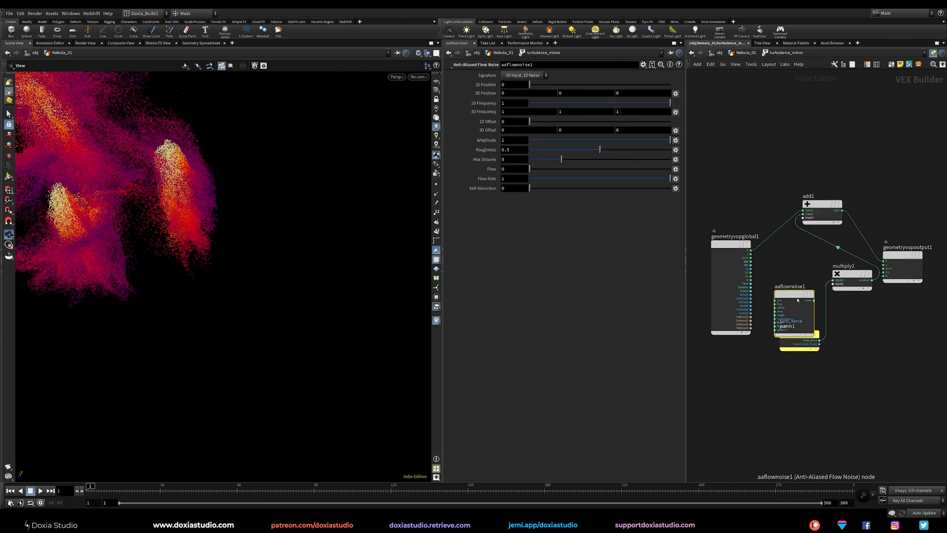
{"action": "left_click_drag", "start_coordinate": [798, 299], "coordinate": [799, 266]}
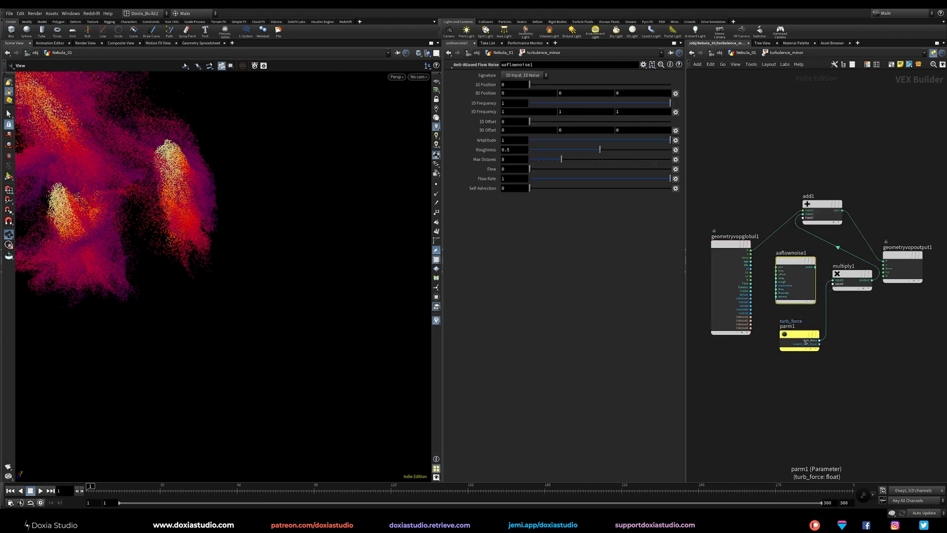
Step: Wire the global P into the Anti-Aliased Flow Noise position and connect its noise output to the Multiply node
{"action": "left_click_drag", "start_coordinate": [807, 341], "coordinate": [803, 353]}
{"action": "left_click", "coordinate": [751, 250]}
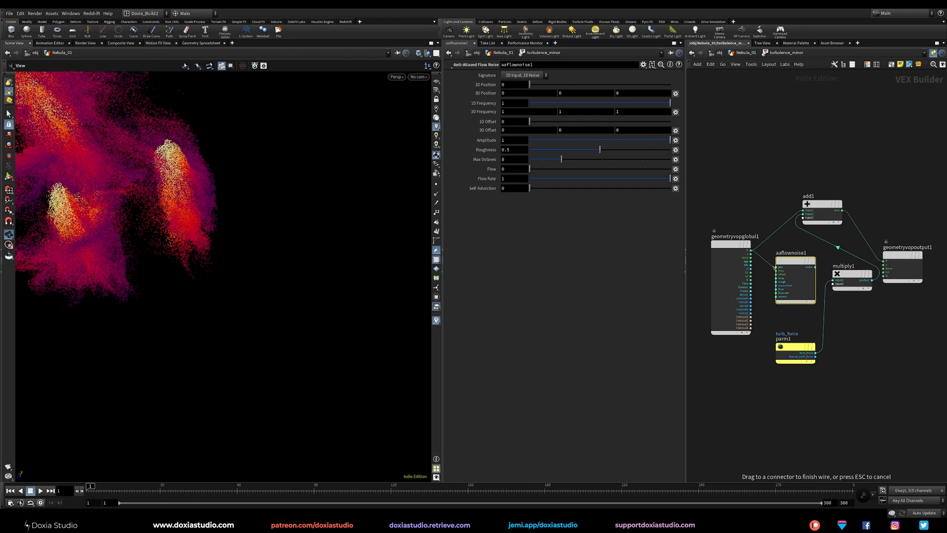
{"action": "left_click", "coordinate": [776, 267]}
{"action": "left_click", "coordinate": [815, 267]}
{"action": "left_click", "coordinate": [833, 283]}
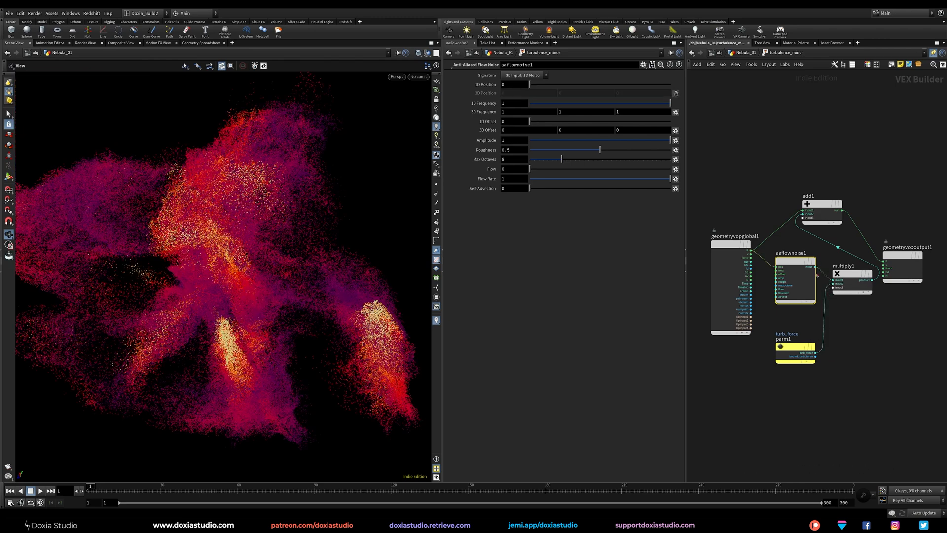
Step: Set the flow noise signature to 3D Input, 3D Noise and create input parameters for its settings
{"action": "left_click", "coordinate": [536, 75]}
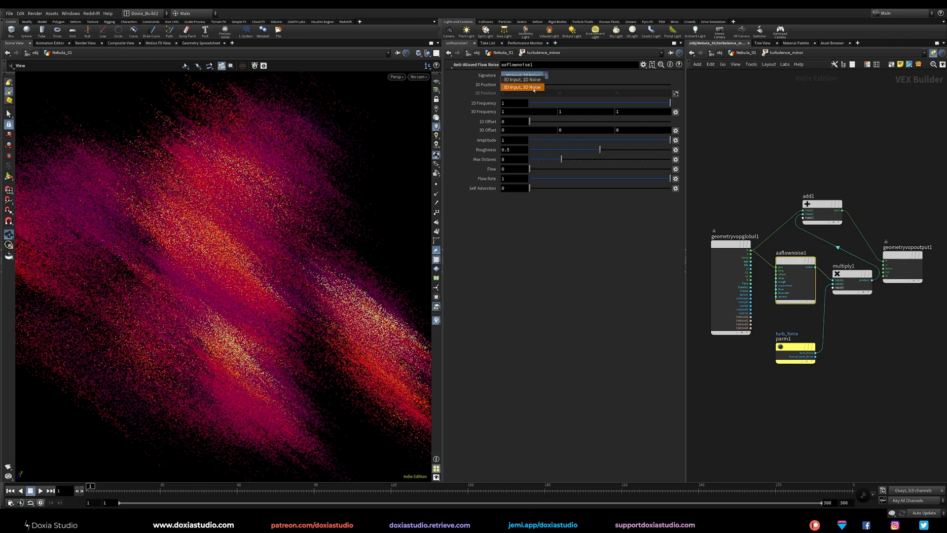
{"action": "left_click", "coordinate": [522, 87]}
{"action": "right_click_drag", "start_coordinate": [321, 258], "coordinate": [249, 293]}
{"action": "left_click_drag", "start_coordinate": [249, 293], "coordinate": [291, 290]}
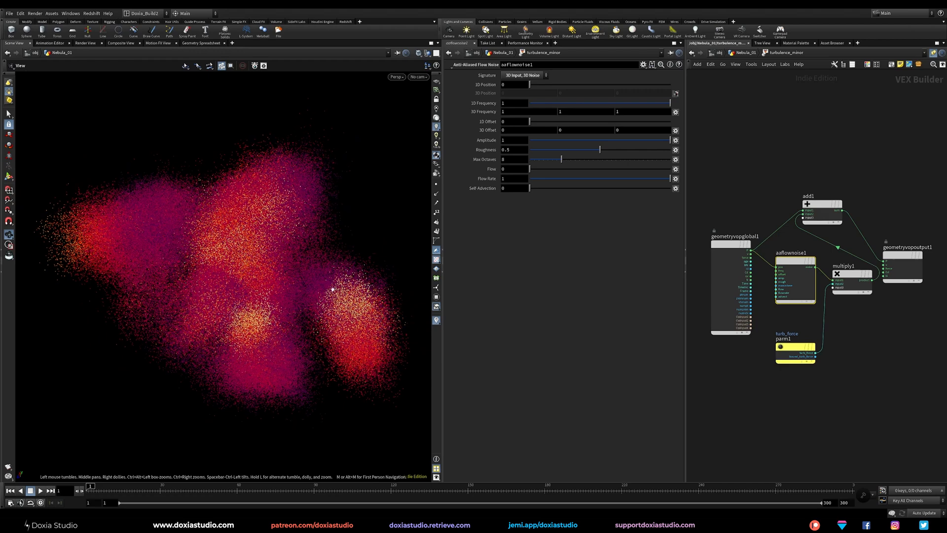
{"action": "right_click", "coordinate": [791, 264]}
{"action": "mouse_move", "coordinate": [843, 281]}
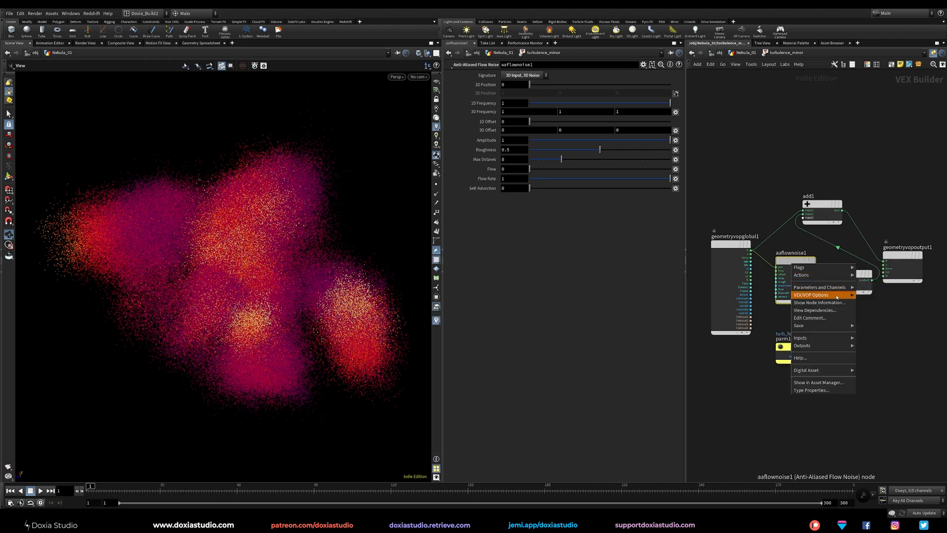
{"action": "left_click", "coordinate": [904, 355]}
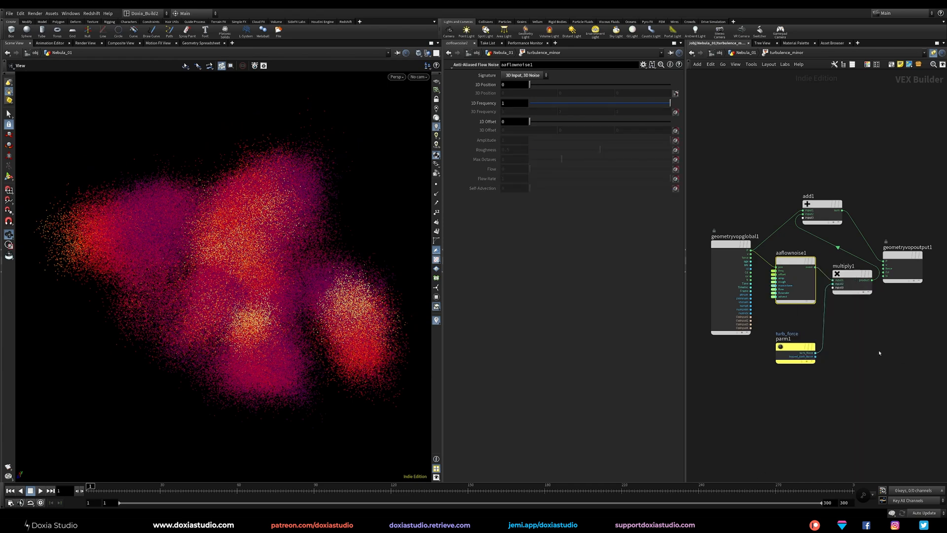
Step: Return to the geometry network and lower turbulence_minor's turb_force to 3, checking the cloud up close
{"action": "key", "text": "u"}
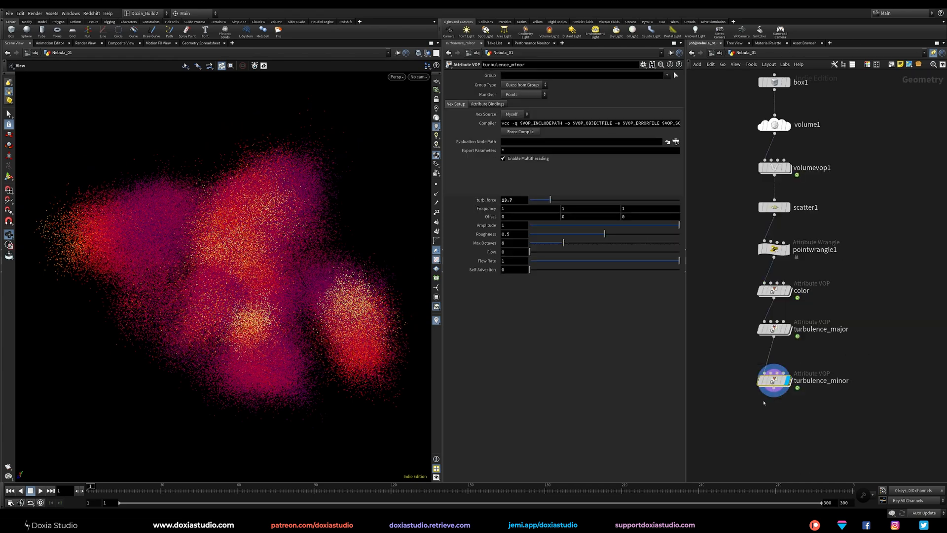
{"action": "left_click_drag", "start_coordinate": [549, 200], "coordinate": [534, 200]}
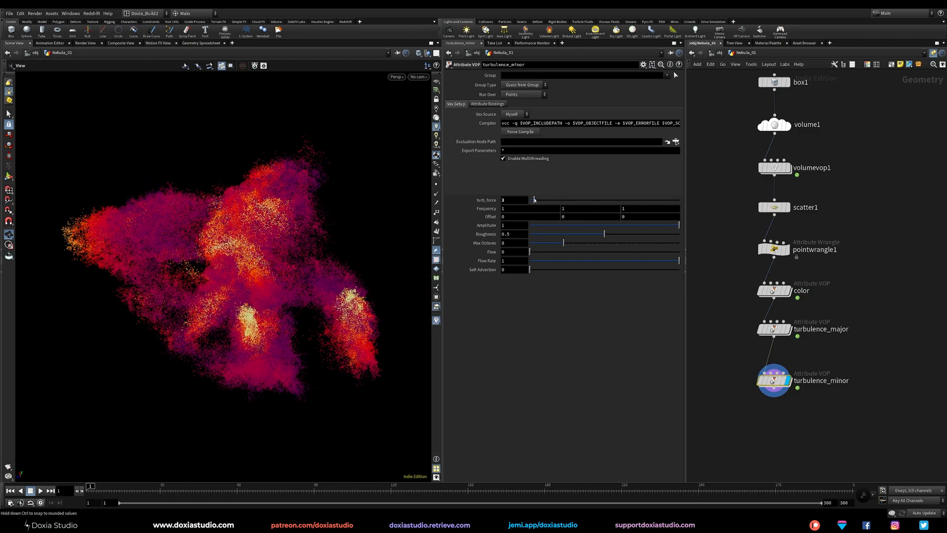
{"action": "scroll", "coordinate": [297, 298], "scroll_direction": "up", "scroll_amount": 5}
{"action": "left_click_drag", "start_coordinate": [298, 298], "coordinate": [288, 240]}
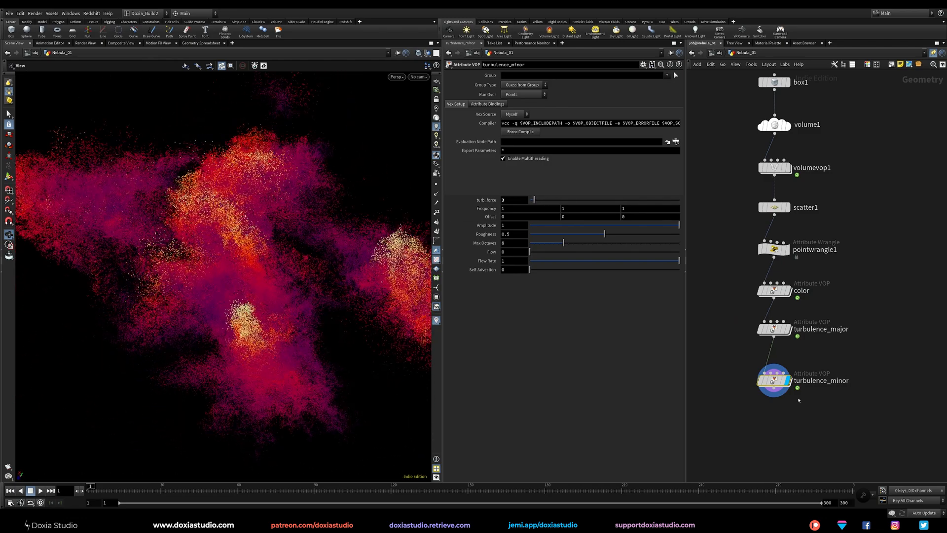
Step: Try replacing the Anti-Aliased Flow Noise in turbulence_minor's VOP network with a plain Flow Noise node
{"action": "double_click", "coordinate": [774, 380]}
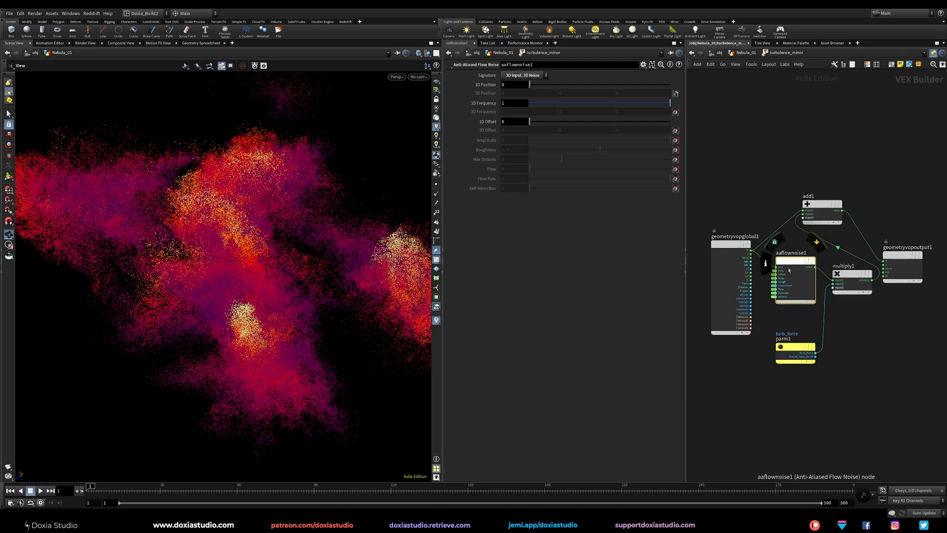
{"action": "key", "text": "Delete"}
{"action": "key", "text": "Tab"}
{"action": "type", "text": "no"}
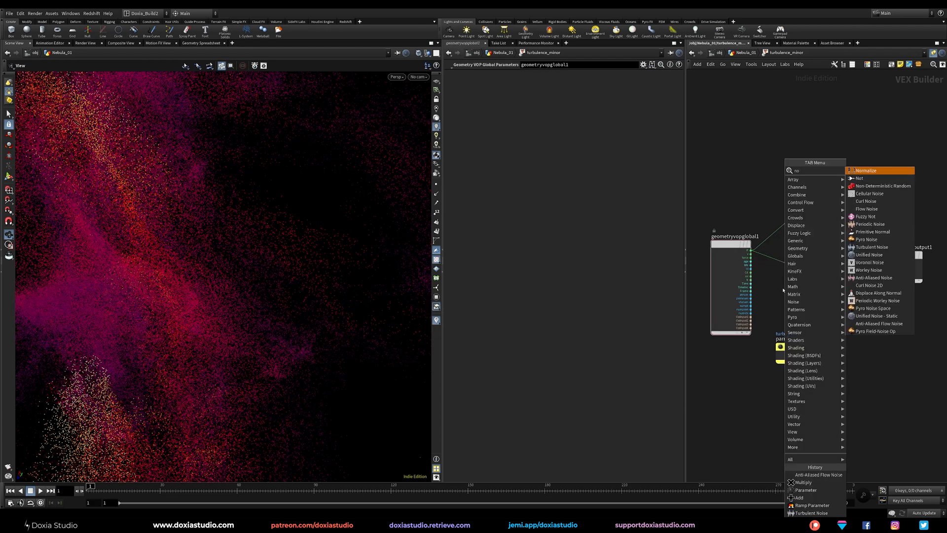
{"action": "type", "text": "ise"}
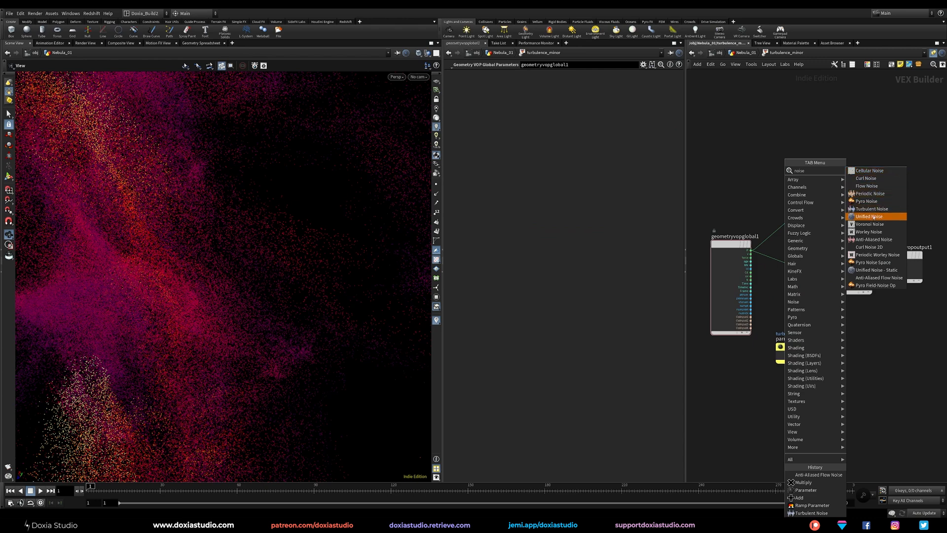
{"action": "left_click", "coordinate": [867, 186]}
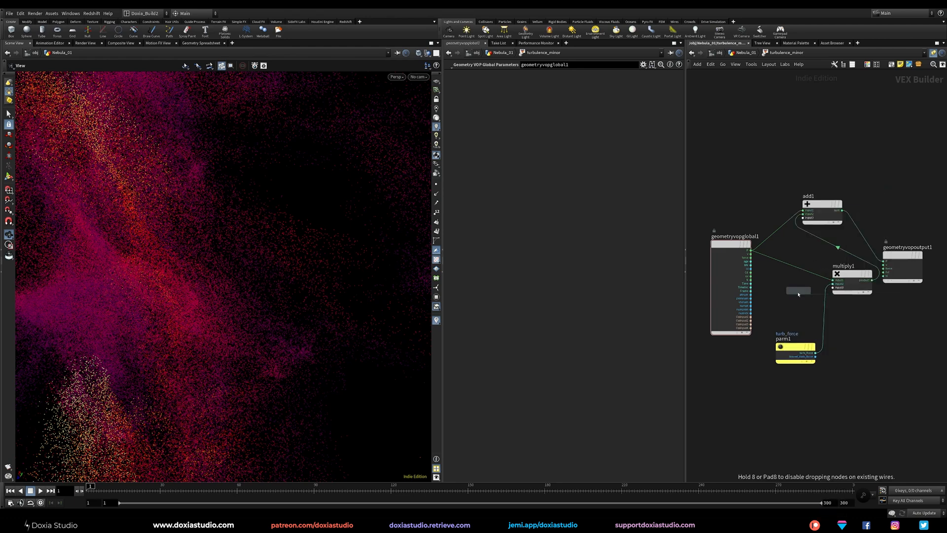
{"action": "left_click", "coordinate": [799, 292]}
{"action": "left_click_drag", "start_coordinate": [799, 292], "coordinate": [792, 288]}
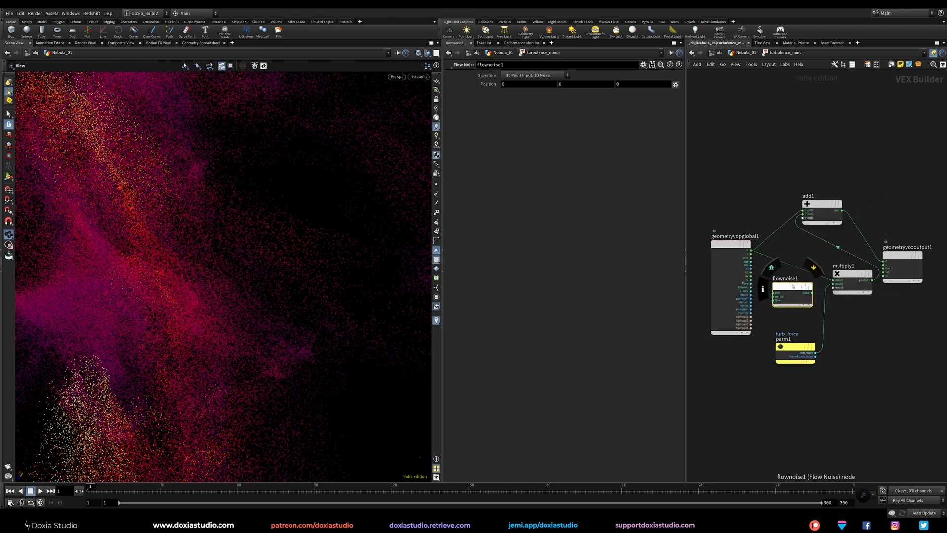
Step: Discard the Flow Noise node and undo back to the Anti-Aliased Flow Noise as it was before its input parameters were created
{"action": "key", "text": "Delete"}
{"action": "key", "text": "ctrl+z"}
{"action": "key", "text": "ctrl+z"}
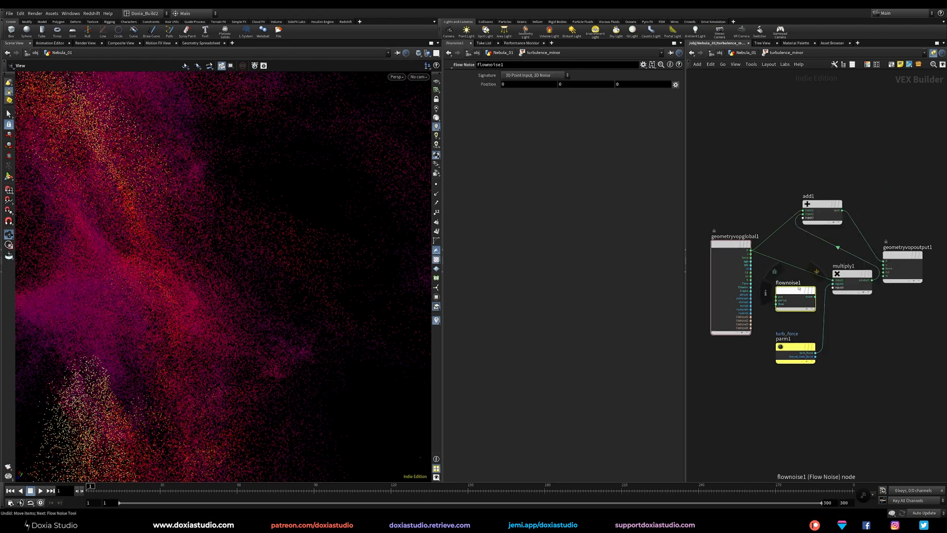
{"action": "key", "text": "ctrl+z"}
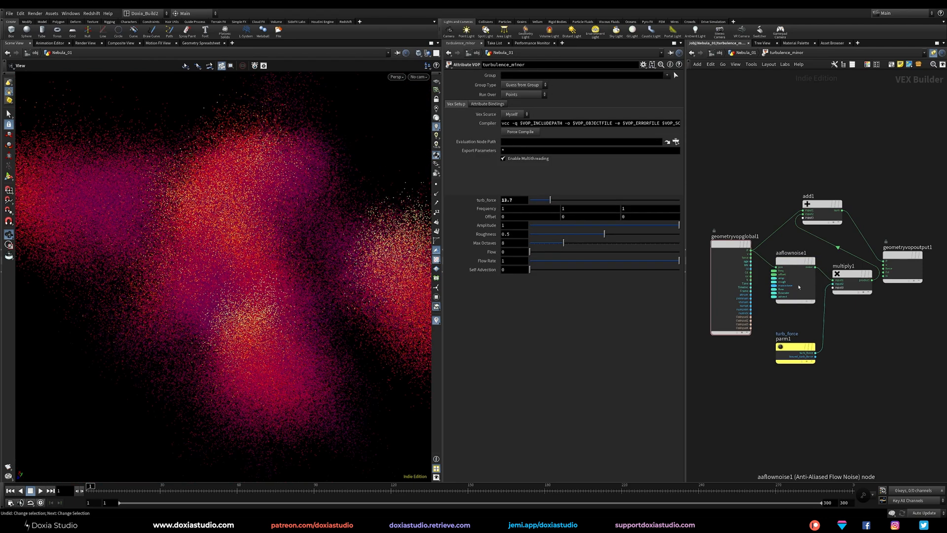
{"action": "key", "text": "ctrl+z"}
Step: Delete the Anti-Aliased Flow Noise node from turbulence_minor's VOP network
{"action": "left_click", "coordinate": [790, 262]}
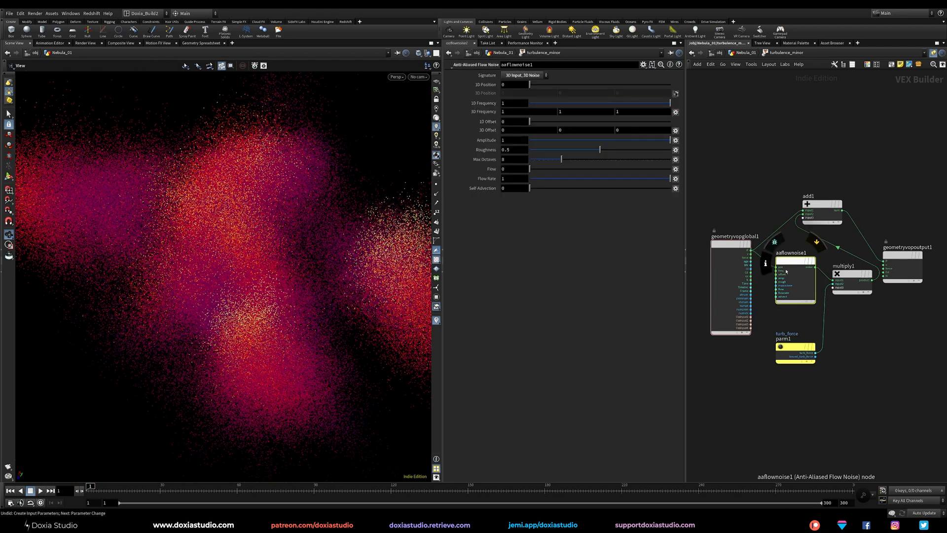
{"action": "key", "text": "Delete"}
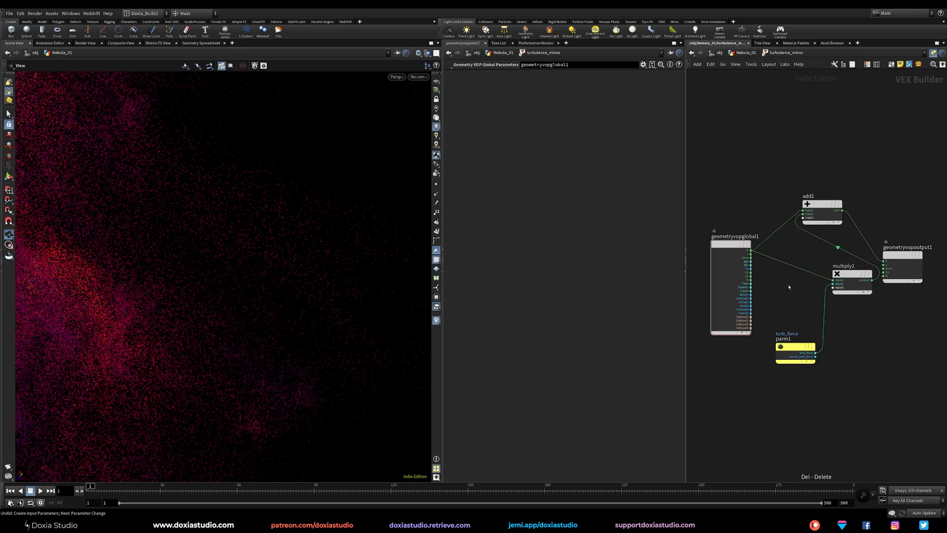
Step: Add a 3D Turbulent Noise node positioned by P, and feed its output and turb_force into multiply1
{"action": "key", "text": "Tab"}
{"action": "type", "text": "turb"}
{"action": "left_click", "coordinate": [867, 170]}
{"action": "left_click", "coordinate": [786, 290]}
{"action": "left_click_drag", "start_coordinate": [750, 250], "coordinate": [767, 298]}
{"action": "left_click", "coordinate": [514, 75]}
{"action": "left_click", "coordinate": [517, 85]}
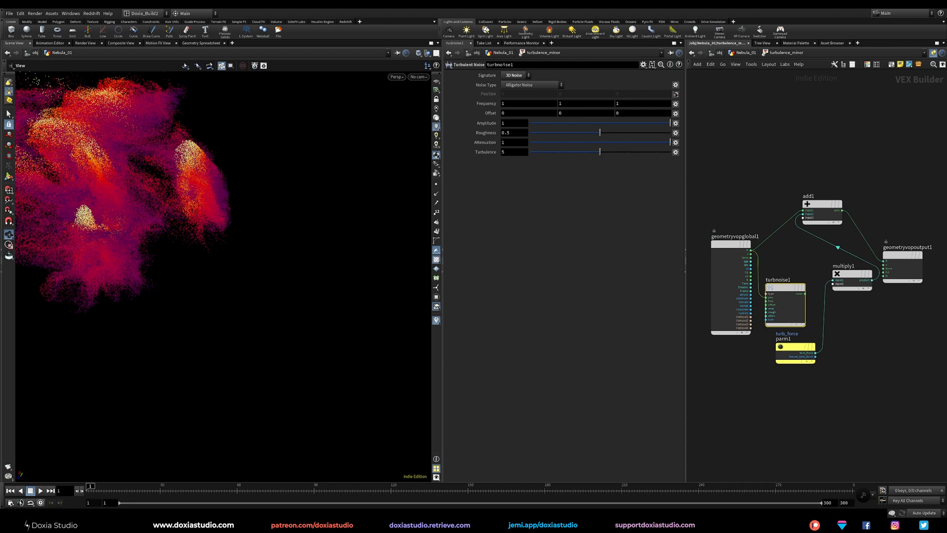
{"action": "left_click_drag", "start_coordinate": [779, 288], "coordinate": [833, 282]}
{"action": "left_click_drag", "start_coordinate": [815, 353], "coordinate": [833, 284]}
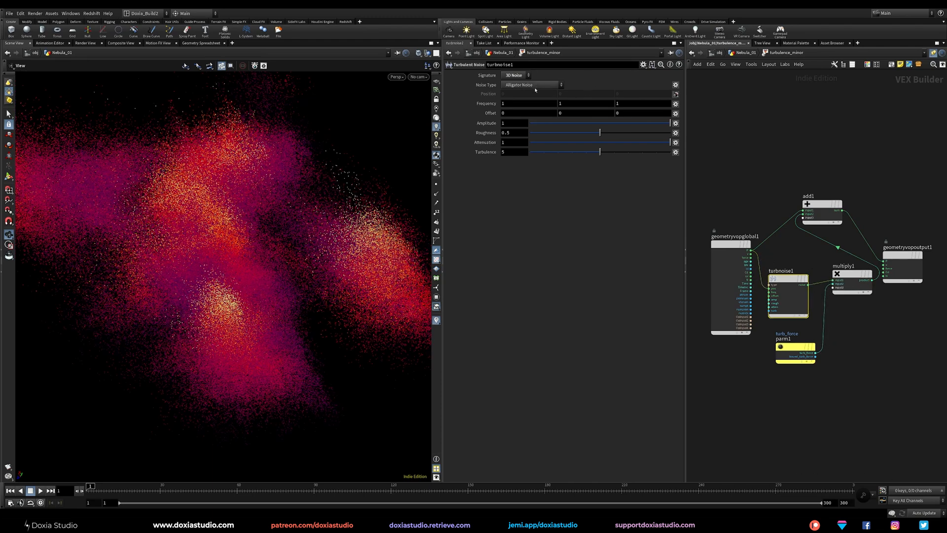
Step: Create input parameters for the turbnoise1 node
{"action": "right_click", "coordinate": [781, 279]}
{"action": "mouse_move", "coordinate": [808, 309]}
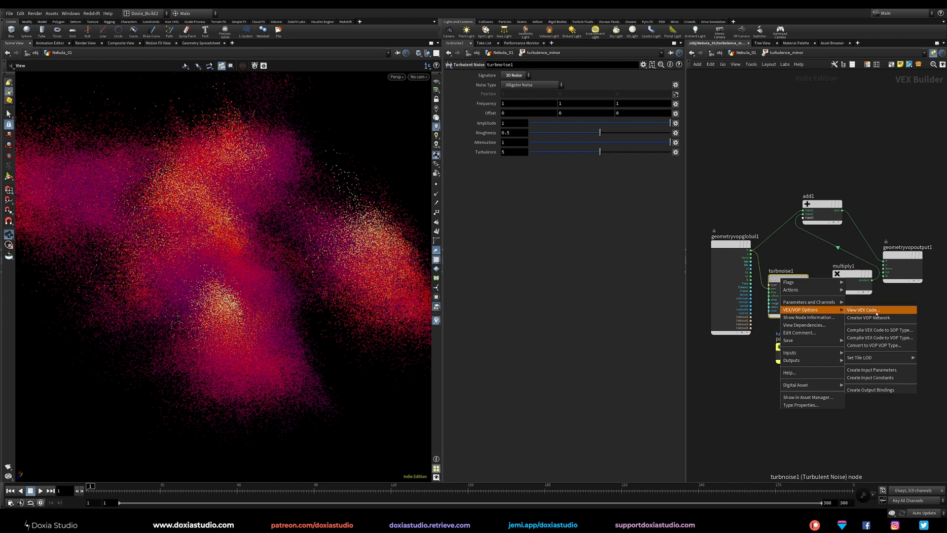
{"action": "left_click", "coordinate": [872, 369]}
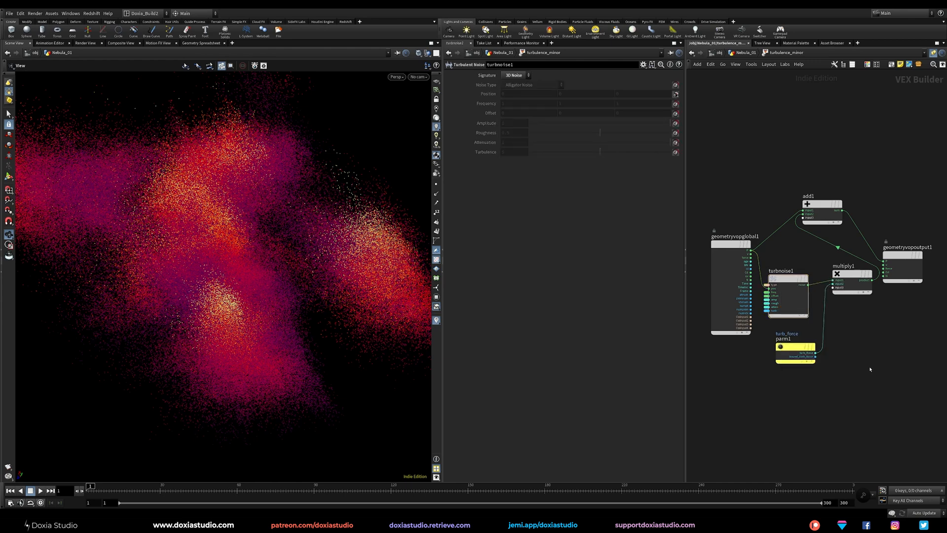
Step: Return to the geometry network and set turbulence_minor's turb_force to 1 and its noise frequency to 0.95 on all axes
{"action": "key", "text": "u"}
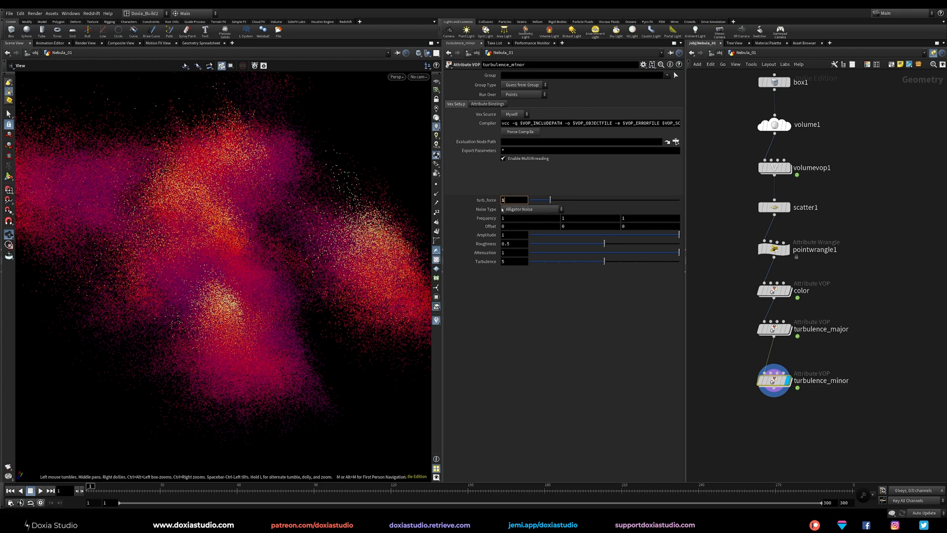
{"action": "key", "text": "Return"}
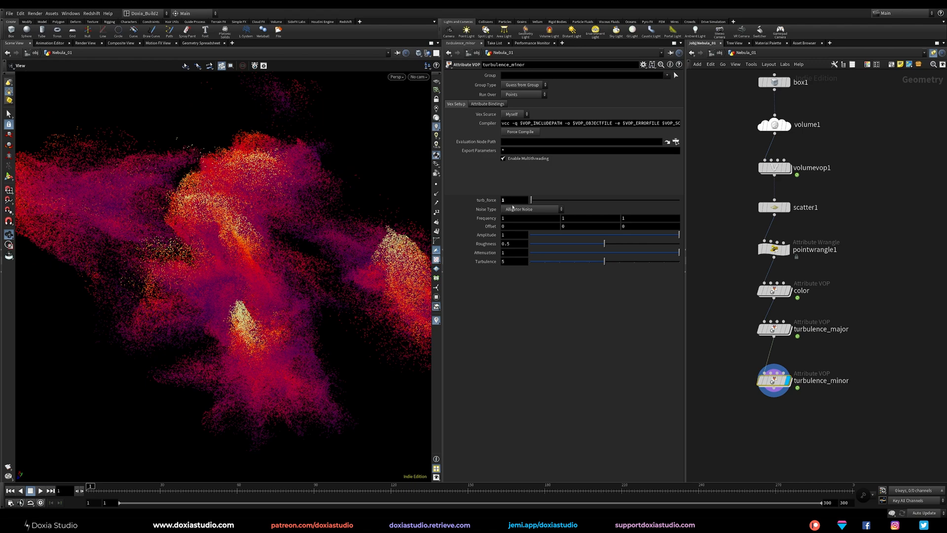
{"action": "left_click", "coordinate": [762, 329]}
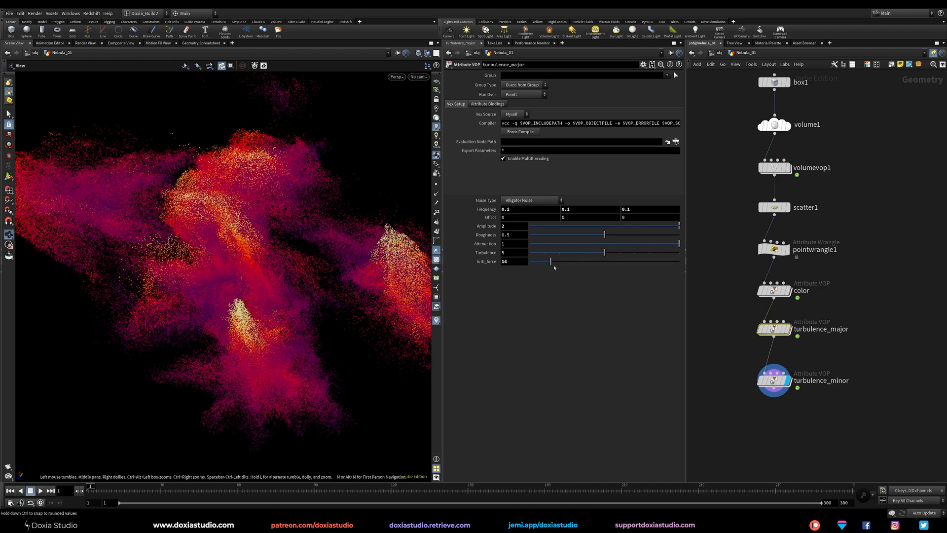
{"action": "left_click", "coordinate": [773, 380]}
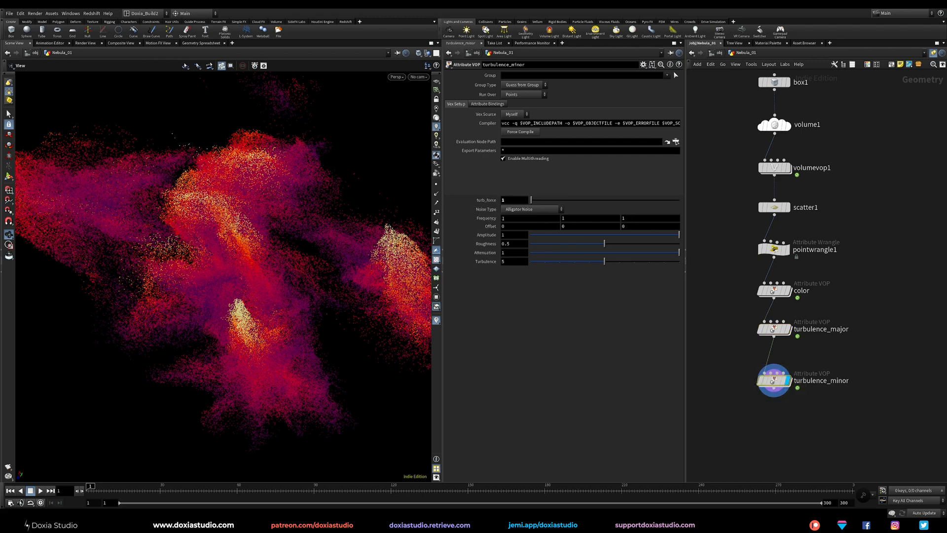
{"action": "middle_click_drag", "start_coordinate": [484, 220], "coordinate": [463, 231]}
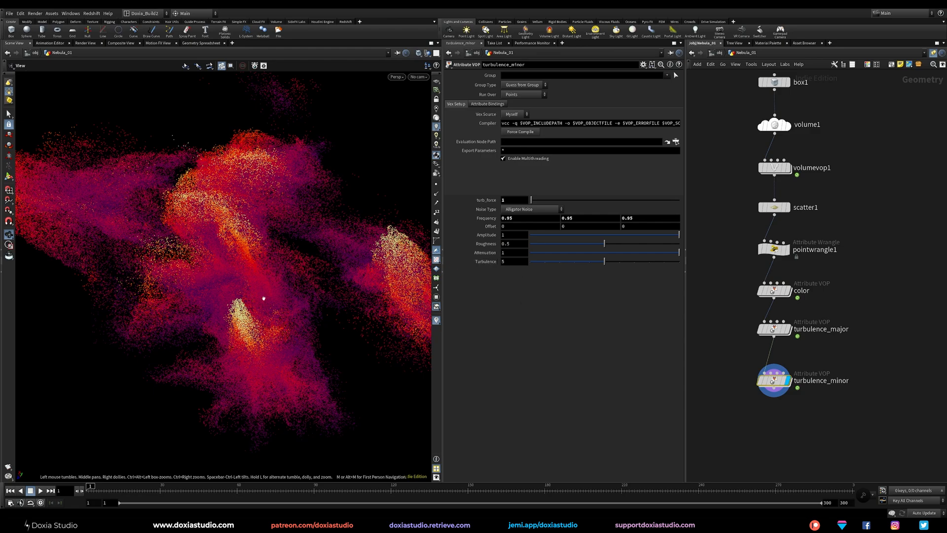
Step: Raise turbulence_minor's turb_force to 3.5 and change its noise type to Original Perlin Noise
{"action": "left_click_drag", "start_coordinate": [237, 293], "coordinate": [290, 298]}
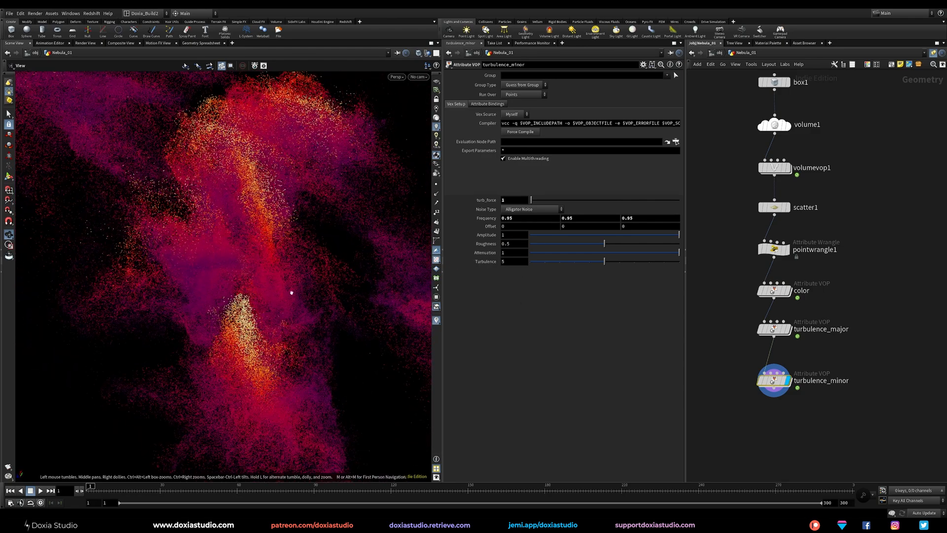
{"action": "left_click_drag", "start_coordinate": [534, 202], "coordinate": [535, 201]}
{"action": "left_click", "coordinate": [530, 209]}
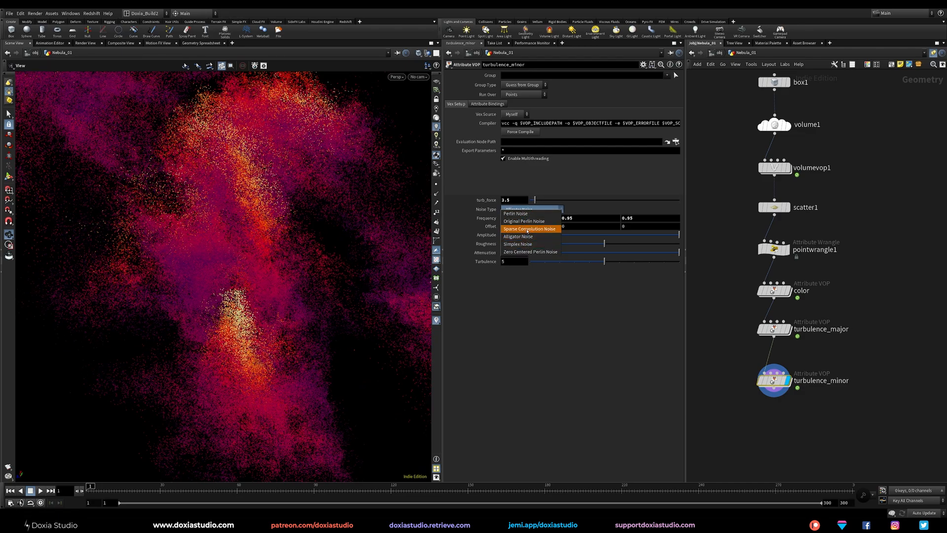
{"action": "left_click", "coordinate": [526, 222]}
{"action": "left_click_drag", "start_coordinate": [359, 273], "coordinate": [375, 288]}
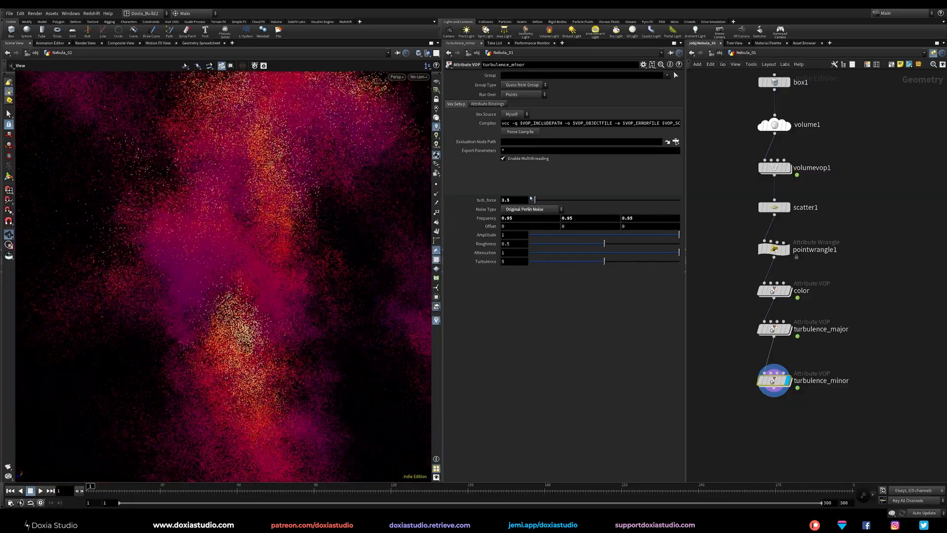
Step: Lower turbulence_minor's turb_force to 1.2 and inspect the cloud from another angle
{"action": "left_click_drag", "start_coordinate": [537, 200], "coordinate": [531, 201]}
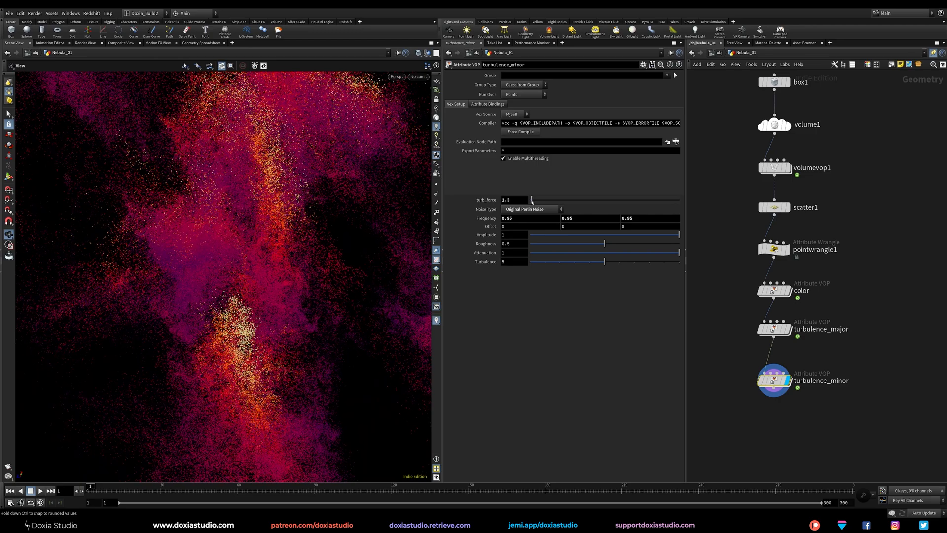
{"action": "right_click_drag", "start_coordinate": [310, 281], "coordinate": [289, 295]}
{"action": "left_click_drag", "start_coordinate": [289, 295], "coordinate": [320, 323]}
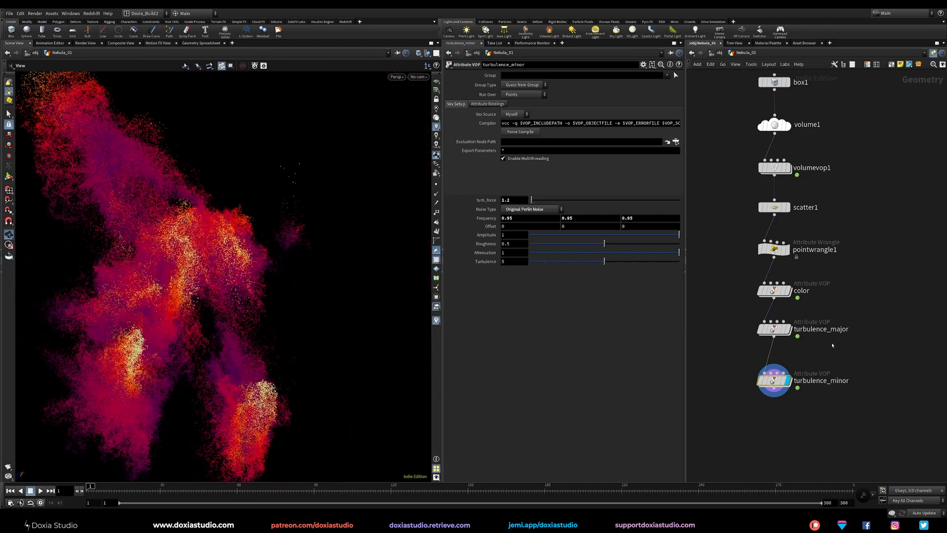
Step: Compare the cloud with and without turbulence_minor, and reduce its turb_force to 0.5
{"action": "mouse_move", "coordinate": [791, 379]}
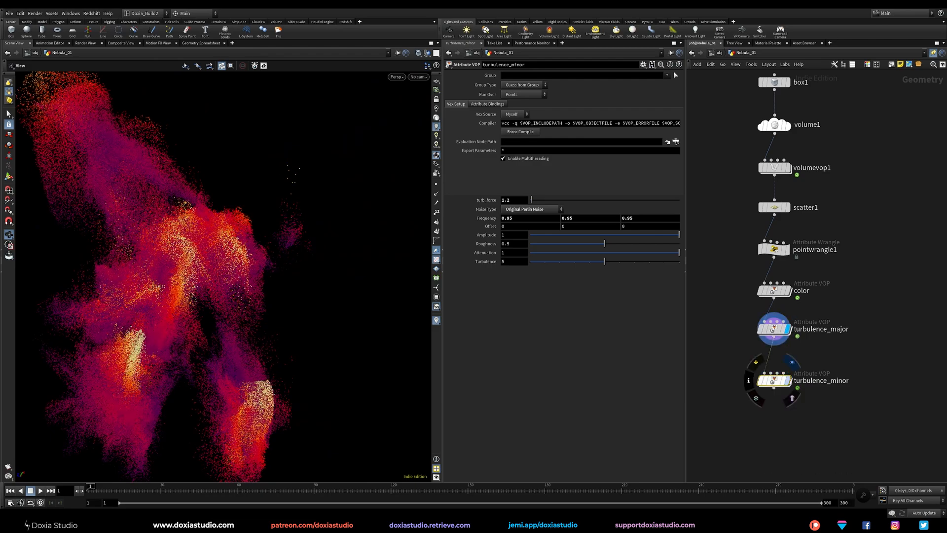
{"action": "left_click_drag", "start_coordinate": [227, 334], "coordinate": [217, 343]}
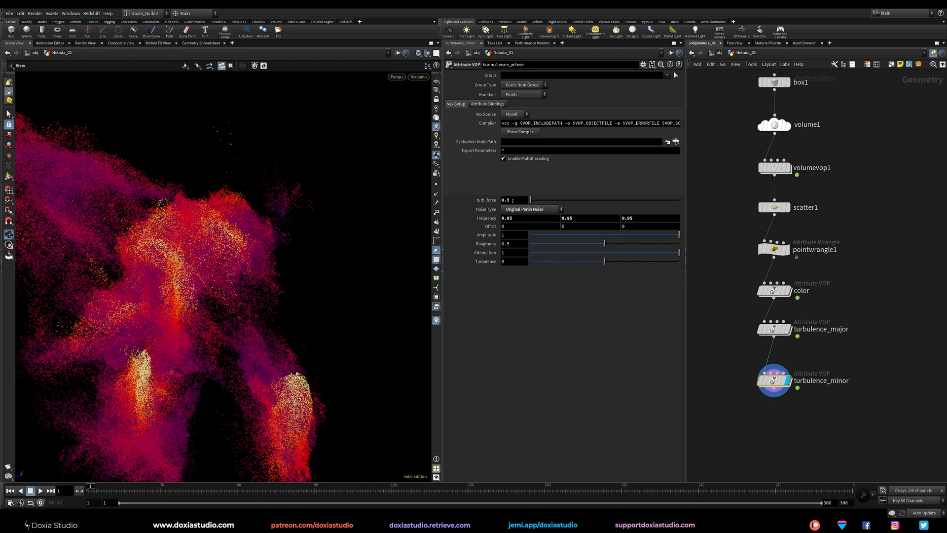
{"action": "left_click_drag", "start_coordinate": [254, 339], "coordinate": [263, 356]}
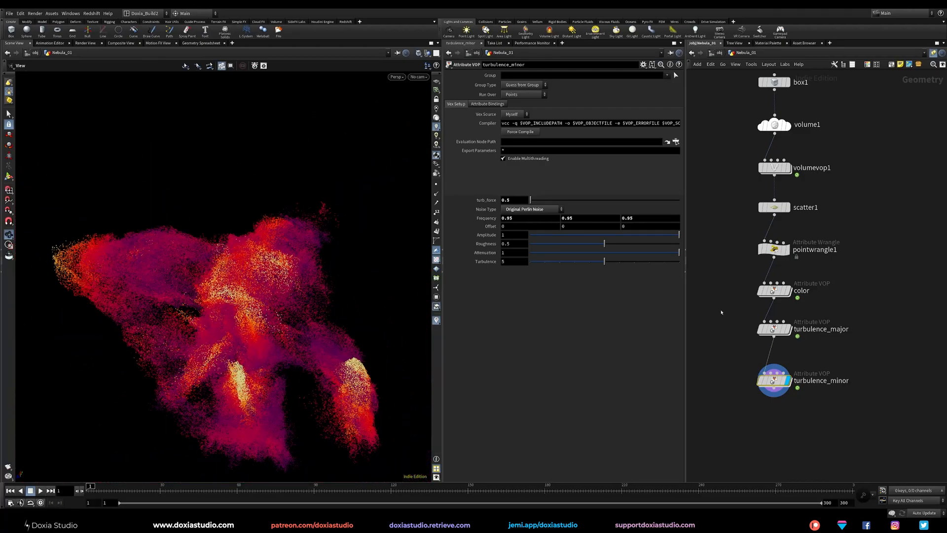
Step: Set turbulence_major's Y offset to 2.2 and its turb_force to 20
{"action": "left_click", "coordinate": [773, 329]}
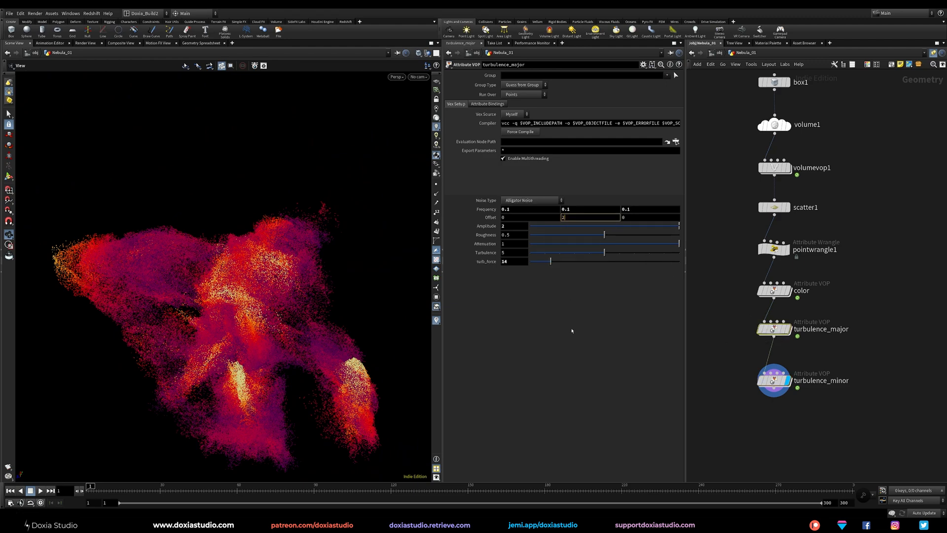
{"action": "key", "text": "Return"}
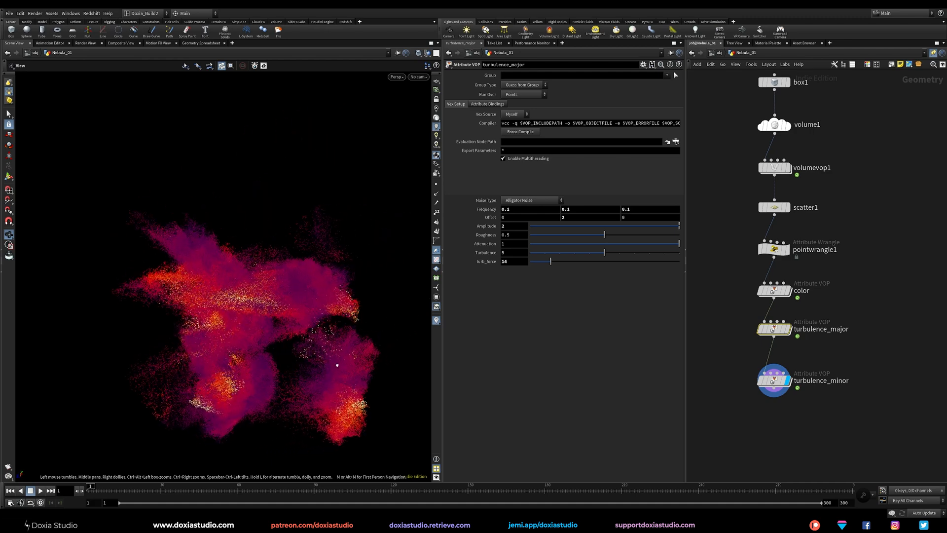
{"action": "middle_click_drag", "start_coordinate": [568, 219], "coordinate": [570, 222]}
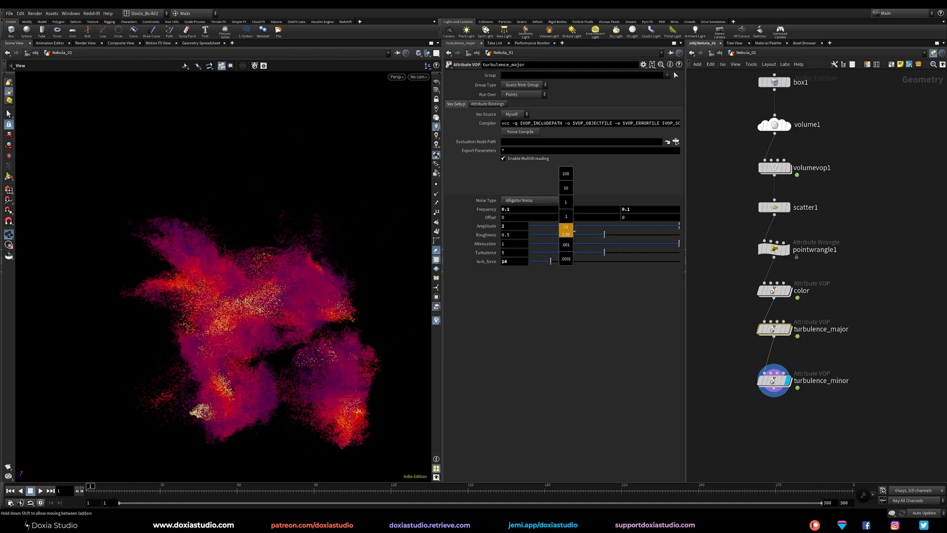
{"action": "middle_click_drag", "start_coordinate": [624, 223], "coordinate": [637, 223]}
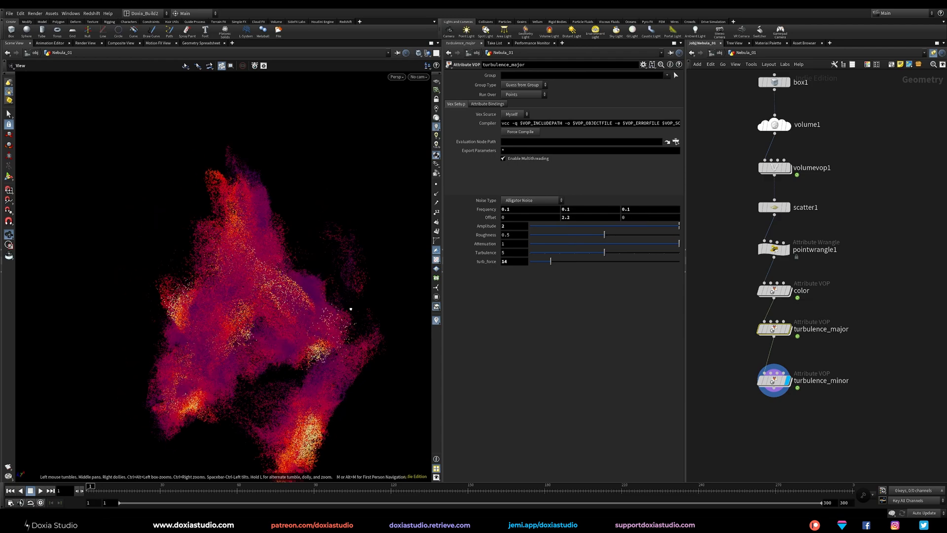
{"action": "left_click_drag", "start_coordinate": [429, 258], "coordinate": [355, 285]}
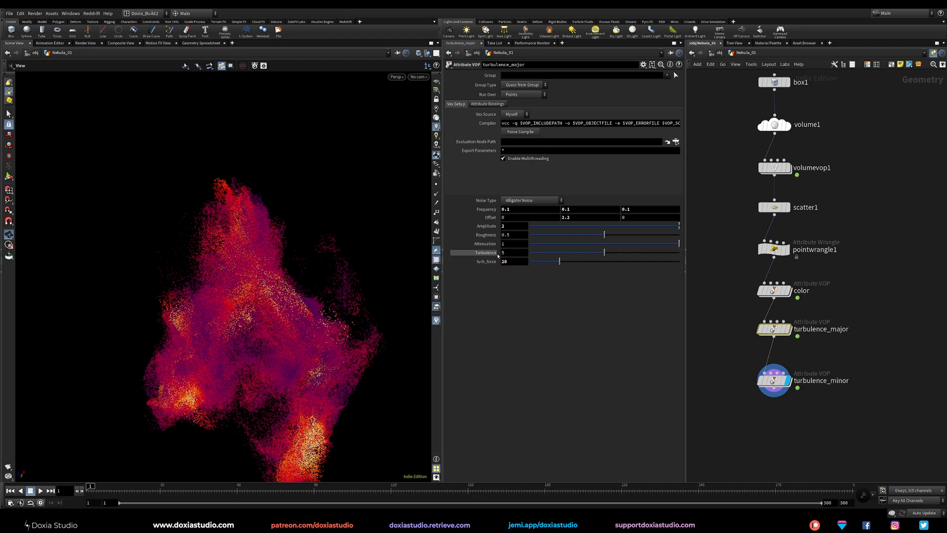
{"action": "left_click_drag", "start_coordinate": [289, 321], "coordinate": [247, 370]}
Step: Try Sparse Convolution Noise and Perlin Noise as turbulence_major's noise type
{"action": "left_click", "coordinate": [513, 200]}
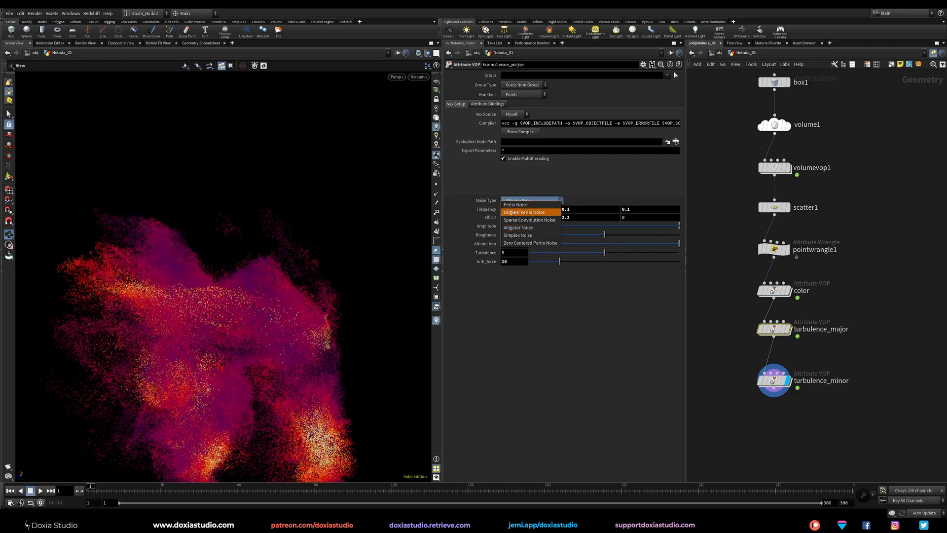
{"action": "left_click", "coordinate": [517, 220]}
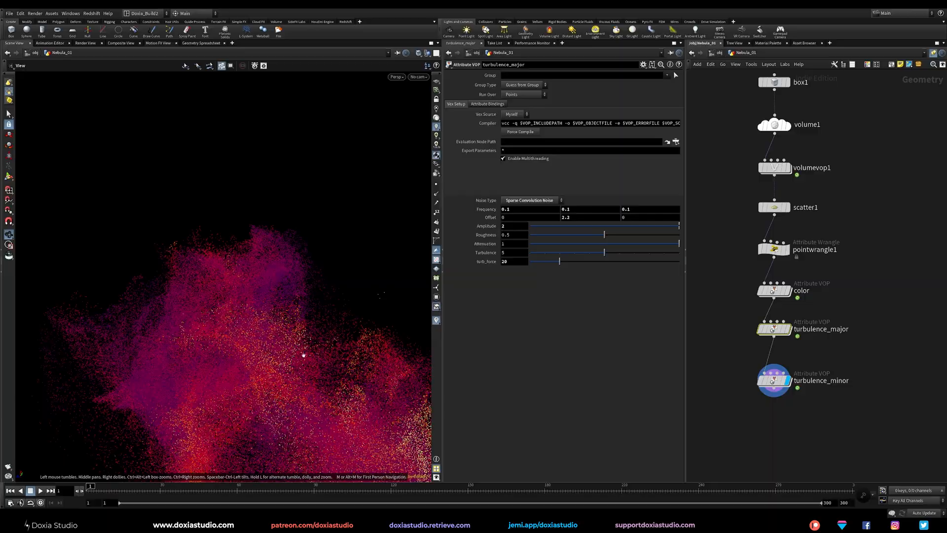
{"action": "left_click_drag", "start_coordinate": [326, 298], "coordinate": [552, 202]}
{"action": "left_click", "coordinate": [547, 201]}
{"action": "left_click", "coordinate": [535, 205]}
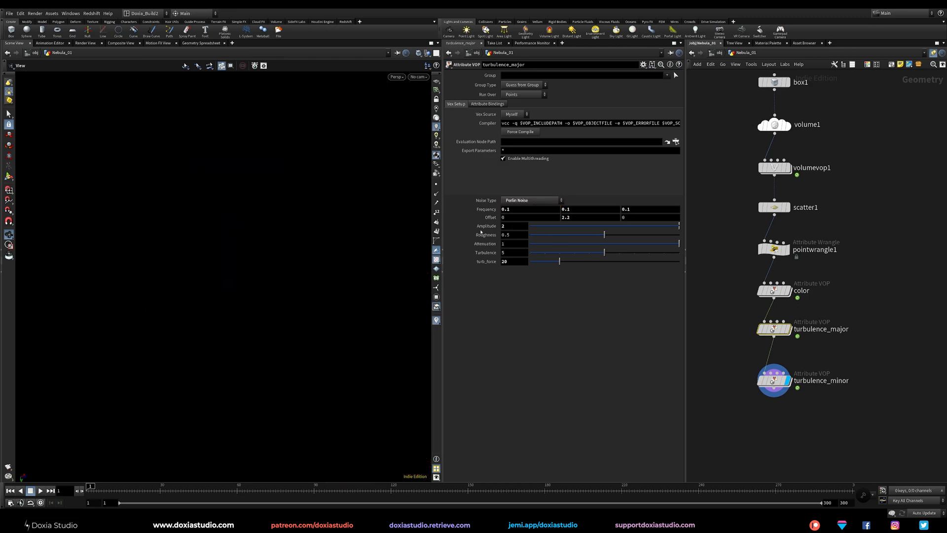
{"action": "left_click_drag", "start_coordinate": [307, 295], "coordinate": [408, 282]}
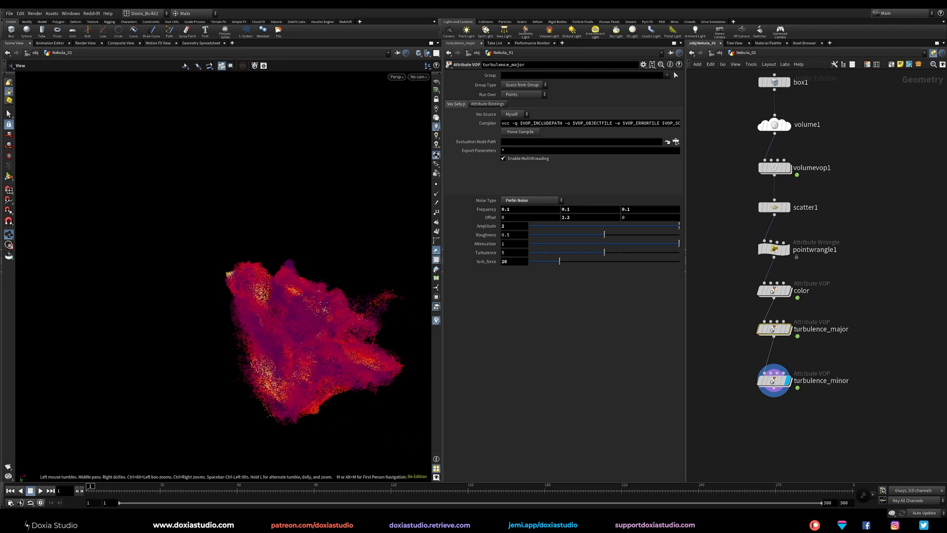
Step: Set turbulence_major's noise frequency to 0.13 on all axes and switch its noise type back to Alligator Noise
{"action": "middle_click_drag", "start_coordinate": [491, 212], "coordinate": [508, 221]}
{"action": "left_click", "coordinate": [537, 201]}
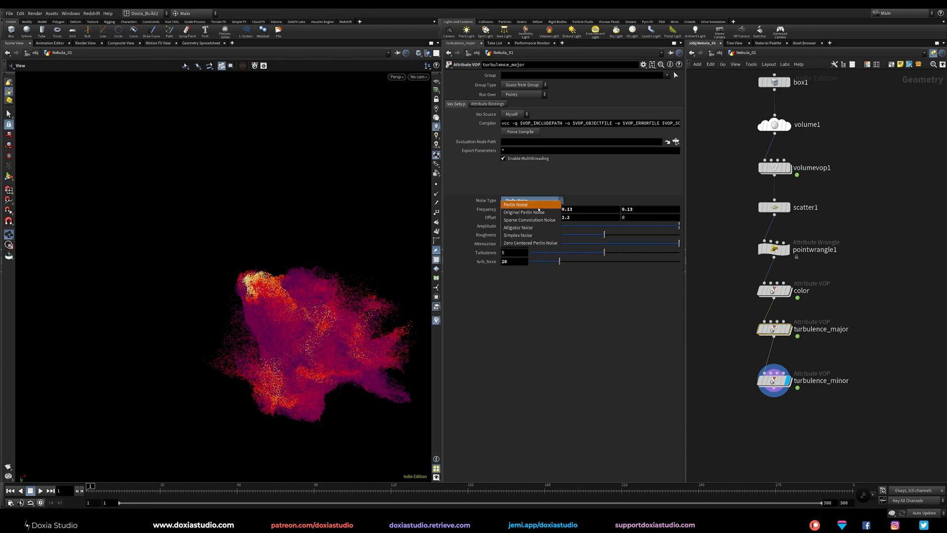
{"action": "left_click", "coordinate": [530, 228]}
{"action": "left_click_drag", "start_coordinate": [159, 257], "coordinate": [335, 378]}
Step: Increase box1's uniform scale to 30
{"action": "middle_click_drag", "start_coordinate": [716, 199], "coordinate": [714, 258]}
{"action": "left_click", "coordinate": [773, 184]}
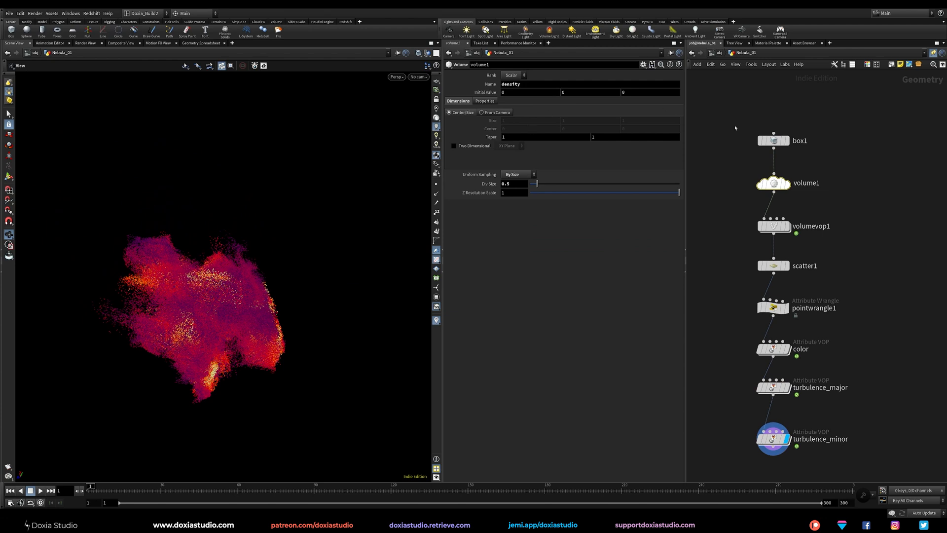
{"action": "key", "text": "Up"}
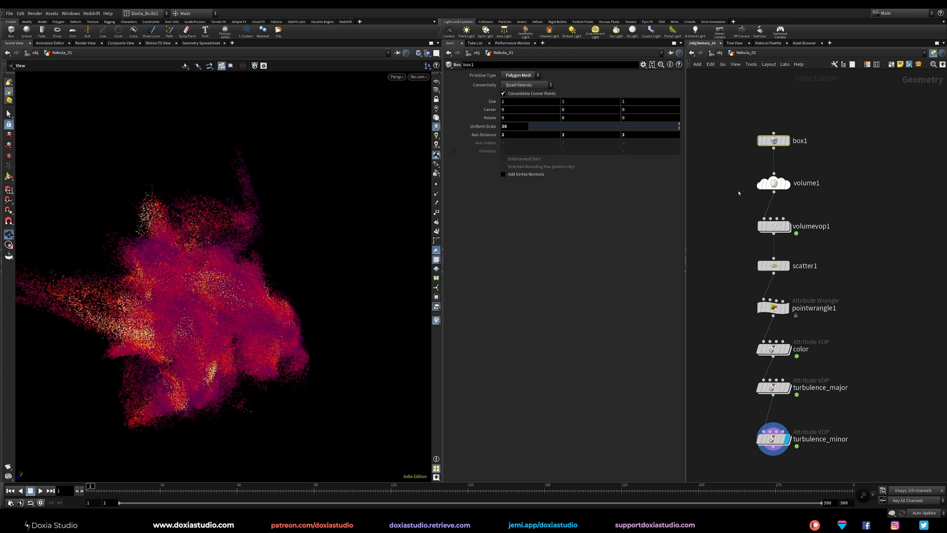
Step: Display the volumevop1 result and set its noise frequency to 0.056 on all axes and its X offset to -1.84
{"action": "left_click", "coordinate": [786, 140]}
{"action": "left_click", "coordinate": [786, 183]}
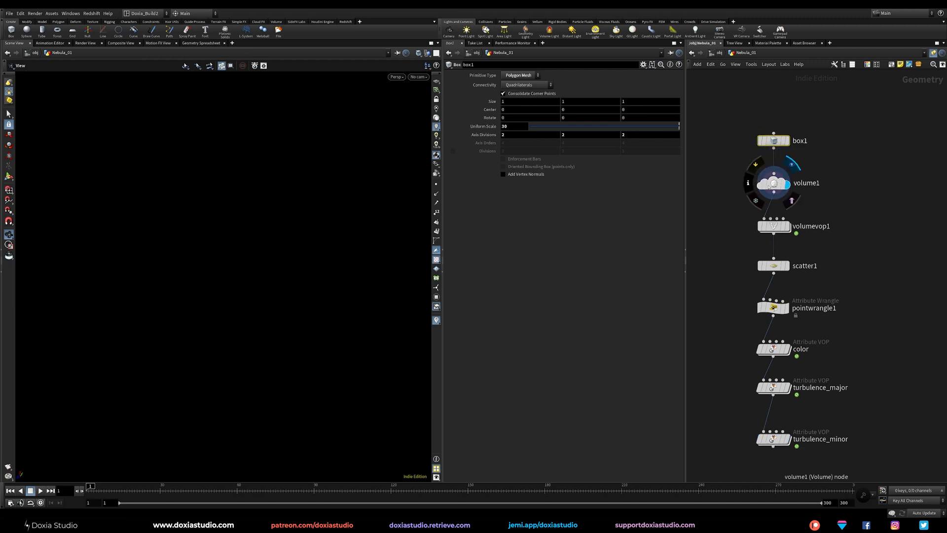
{"action": "left_click", "coordinate": [773, 193]}
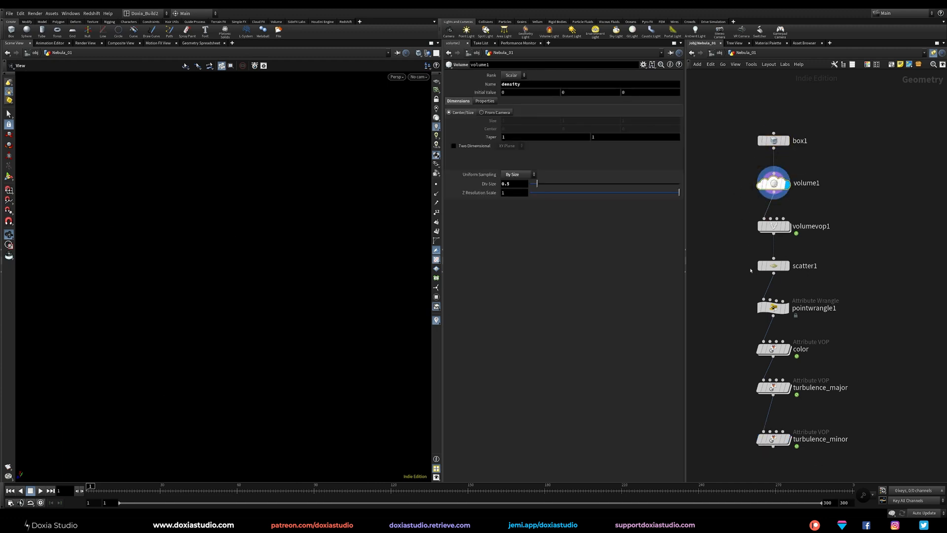
{"action": "left_click", "coordinate": [787, 226]}
{"action": "left_click", "coordinate": [772, 226]}
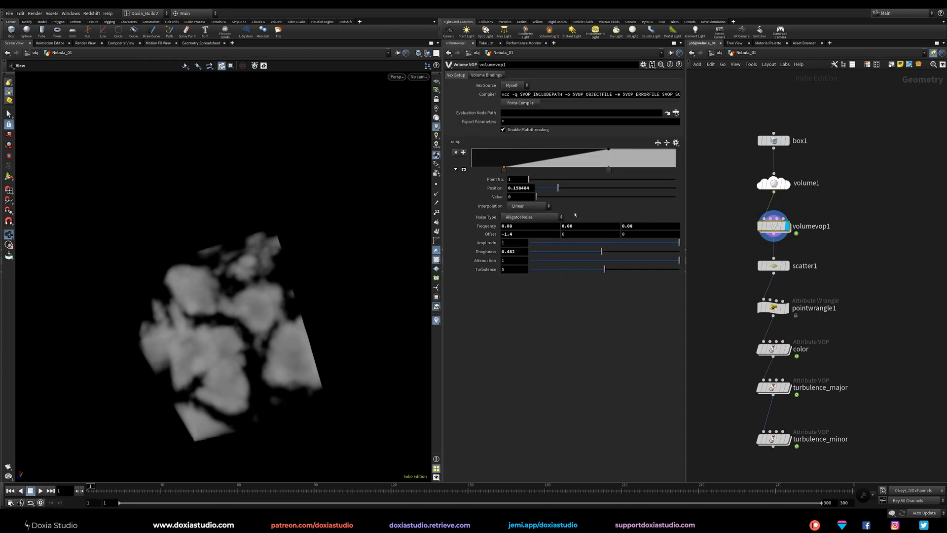
{"action": "middle_click_drag", "start_coordinate": [492, 228], "coordinate": [429, 267]}
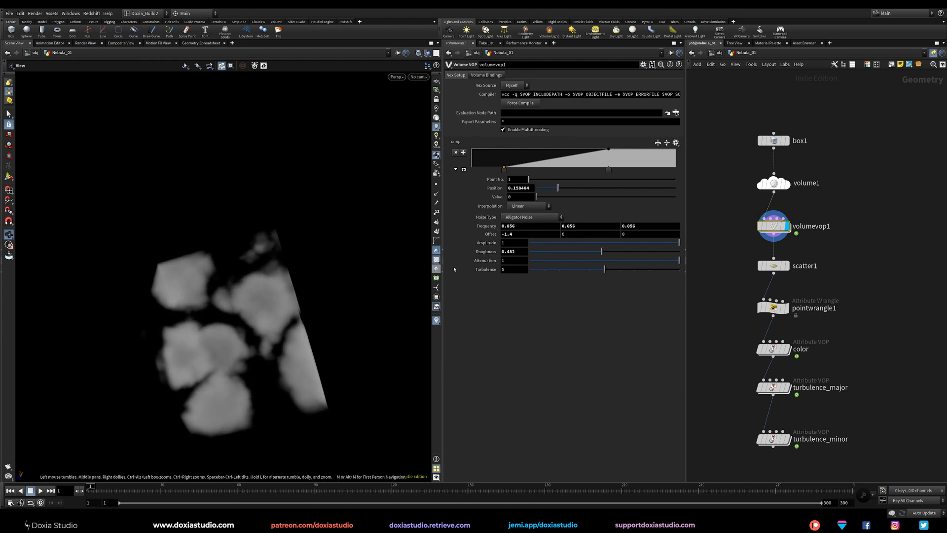
{"action": "middle_click_drag", "start_coordinate": [519, 234], "coordinate": [377, 291]}
Step: Display the scatter1, pointwrangle1 and color results in turn, and set the color node's noise frequency to 0.12 on all axes
{"action": "left_click", "coordinate": [788, 267]}
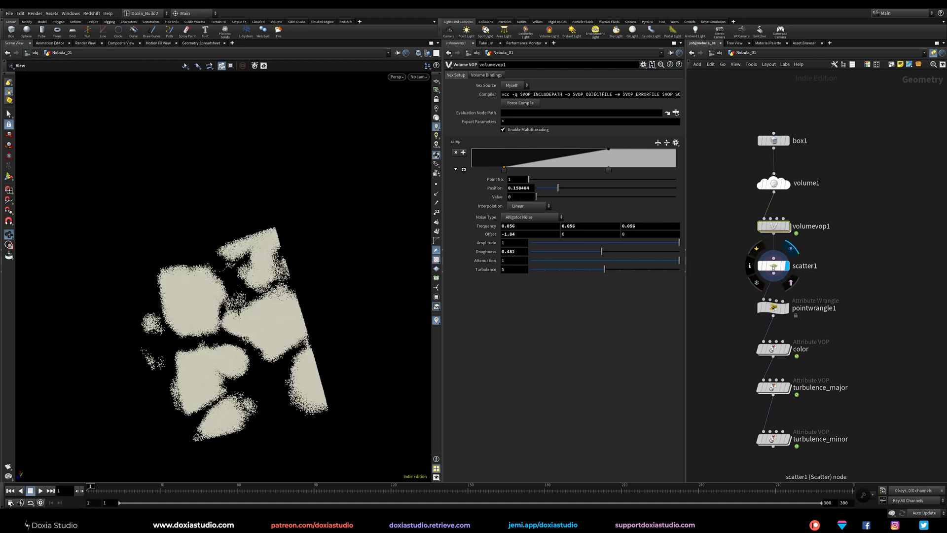
{"action": "left_click", "coordinate": [775, 266]}
{"action": "left_click", "coordinate": [788, 309]}
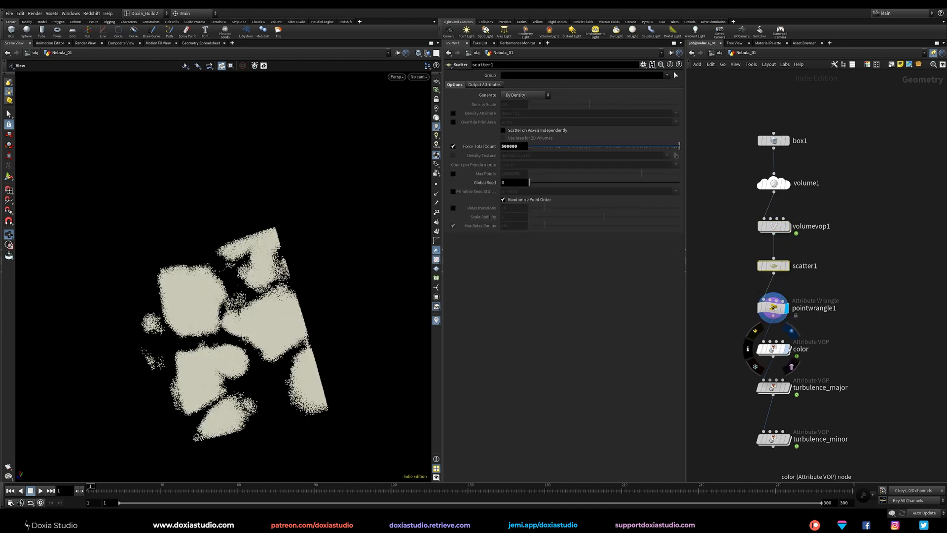
{"action": "left_click", "coordinate": [788, 349]}
{"action": "middle_click_drag", "start_coordinate": [777, 348], "coordinate": [772, 293]}
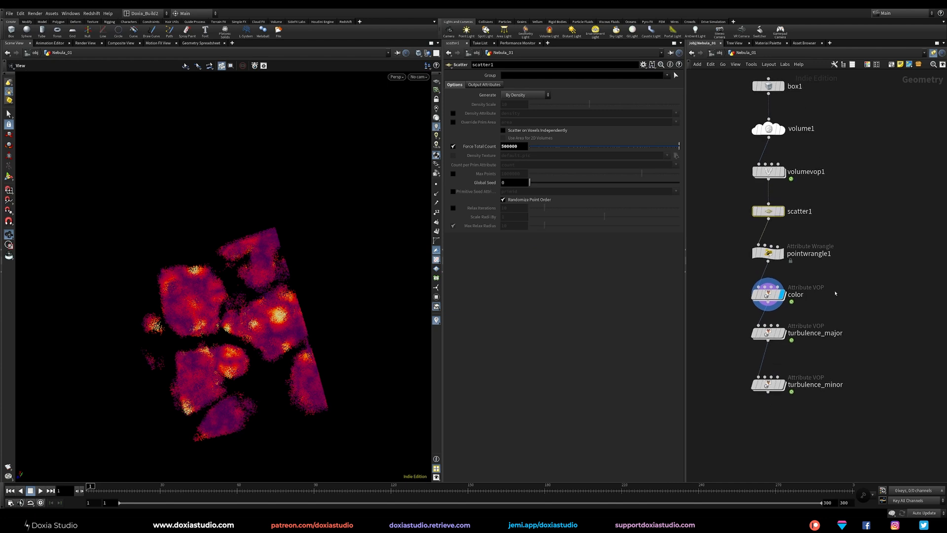
{"action": "left_click", "coordinate": [766, 294]}
{"action": "middle_click_drag", "start_coordinate": [491, 277], "coordinate": [457, 295]}
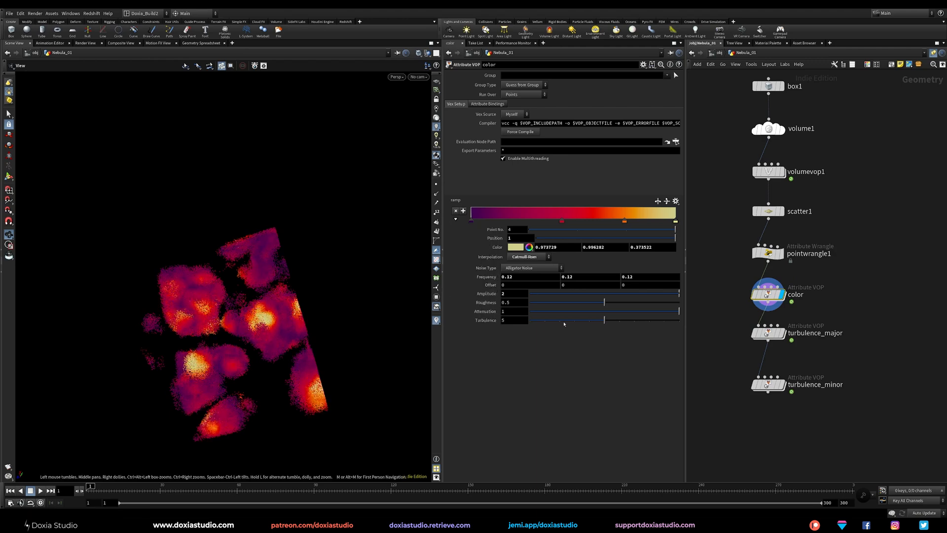
Step: Display turbulence_major and turbulence_minor in turn, and set turbulence_minor's turb_force to 0.1
{"action": "left_click", "coordinate": [784, 333]}
{"action": "left_click", "coordinate": [769, 333]}
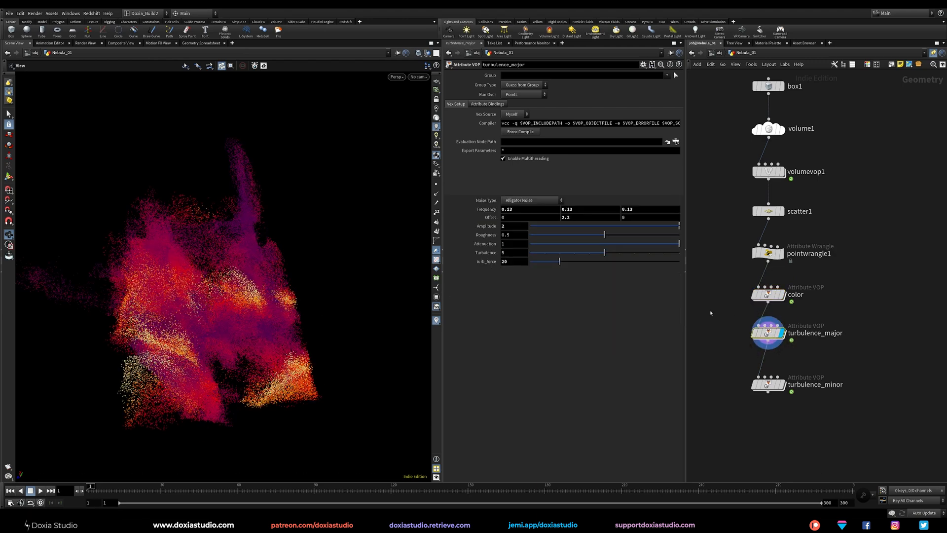
{"action": "left_click_drag", "start_coordinate": [172, 347], "coordinate": [286, 345]}
{"action": "left_click", "coordinate": [783, 384]}
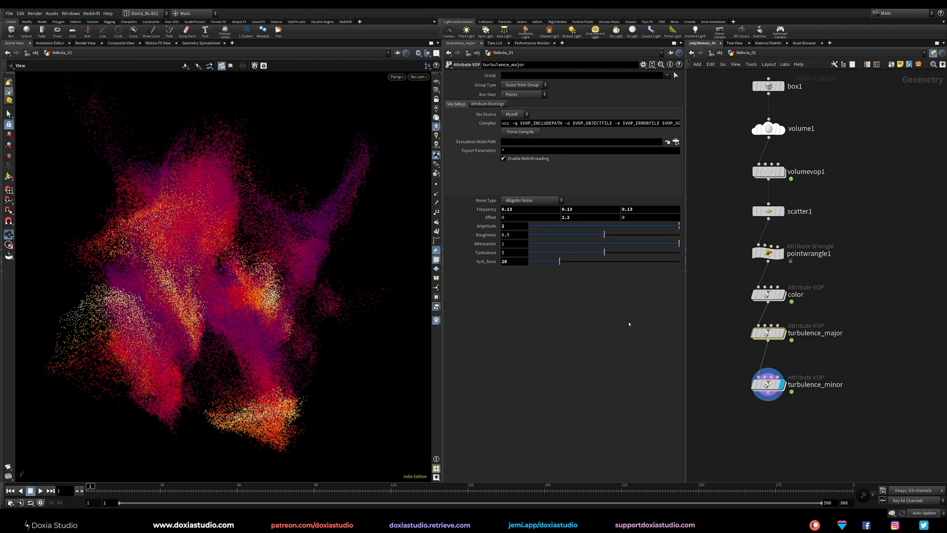
{"action": "left_click", "coordinate": [768, 384]}
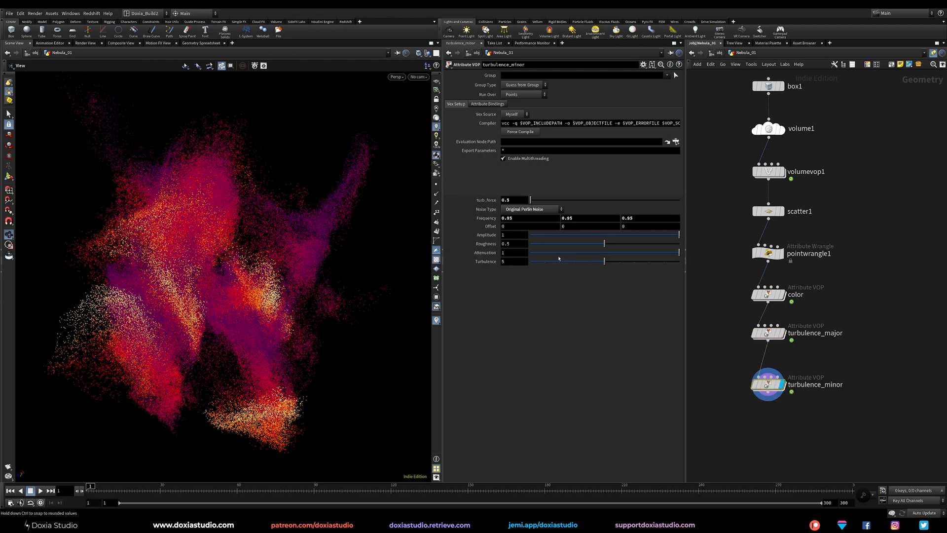
{"action": "key", "text": "Return"}
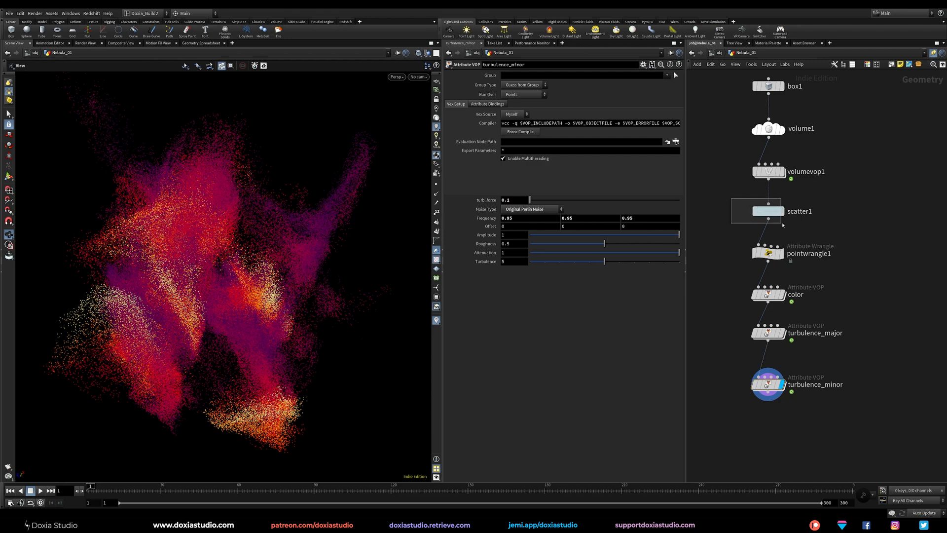
{"action": "left_click_drag", "start_coordinate": [779, 225], "coordinate": [779, 225]}
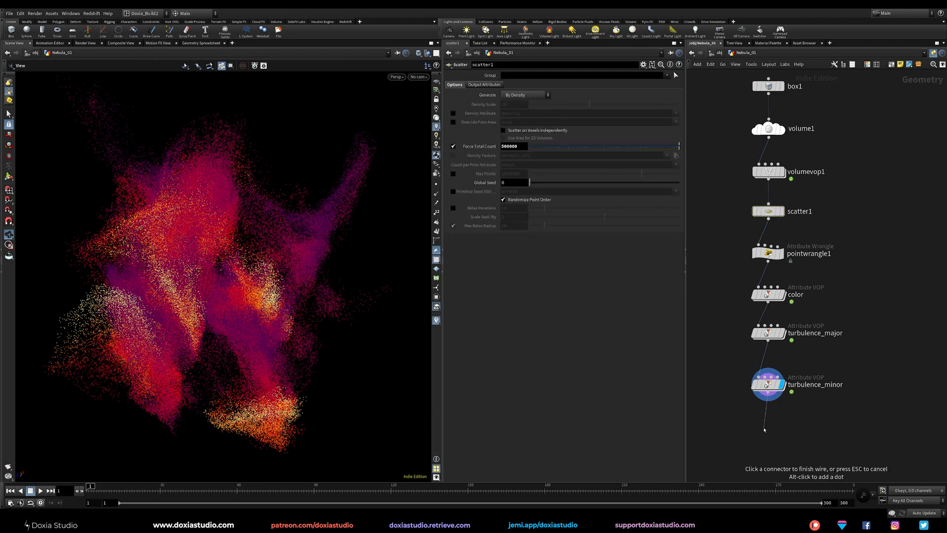
{"action": "key", "text": "Tab"}
{"action": "type", "text": "wra"}
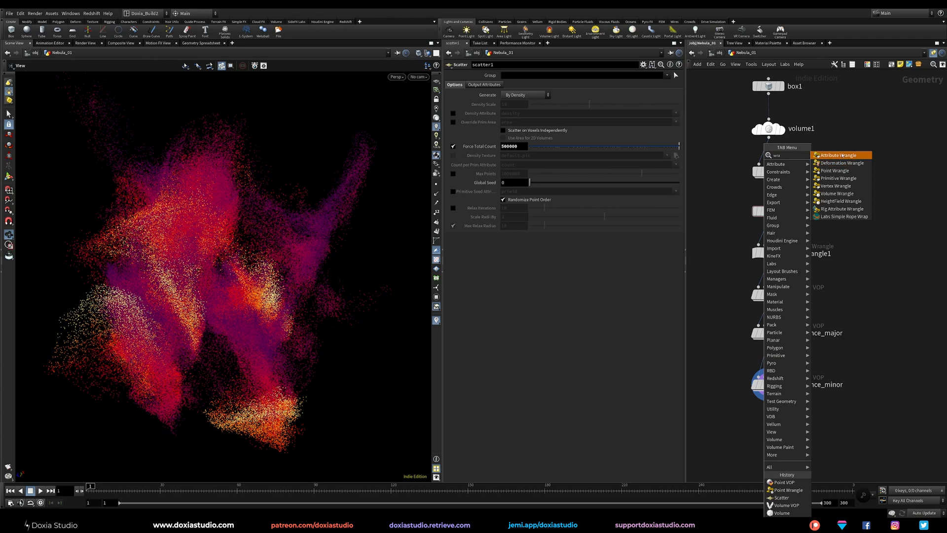
{"action": "left_click", "coordinate": [839, 171]}
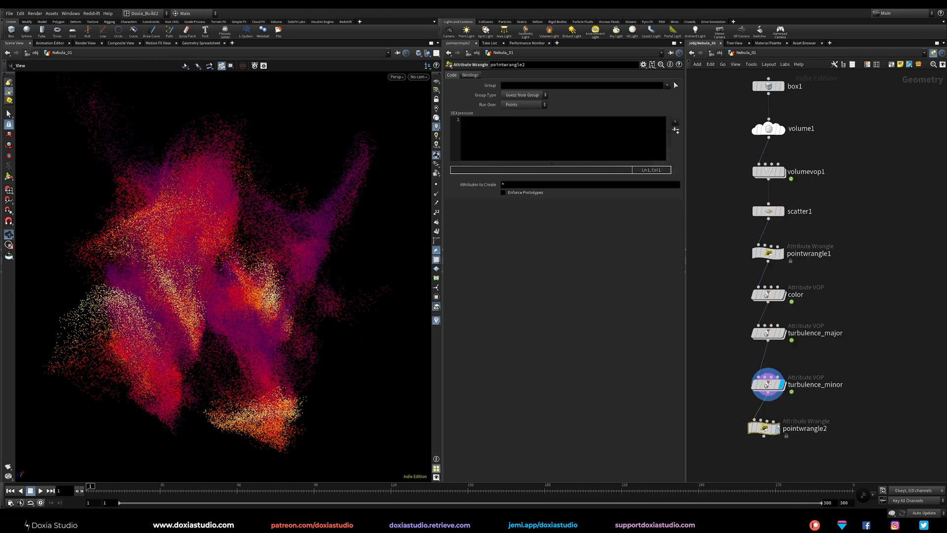
{"action": "left_click", "coordinate": [489, 125]}
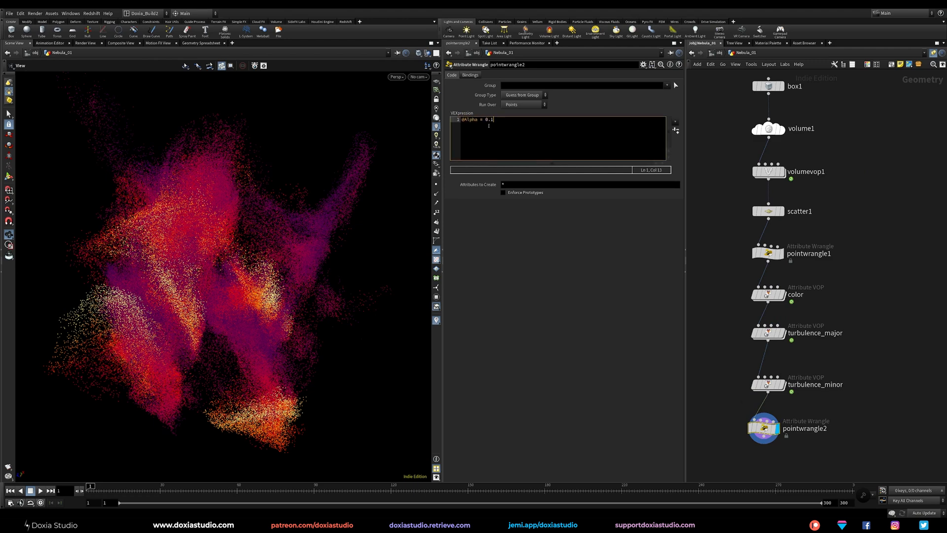
Step: Set the viewport's particle point size to 2 pixels in the geometry display options
{"action": "left_click_drag", "start_coordinate": [345, 296], "coordinate": [163, 372]}
{"action": "left_click_drag", "start_coordinate": [296, 255], "coordinate": [298, 313]}
{"action": "key", "text": "d"}
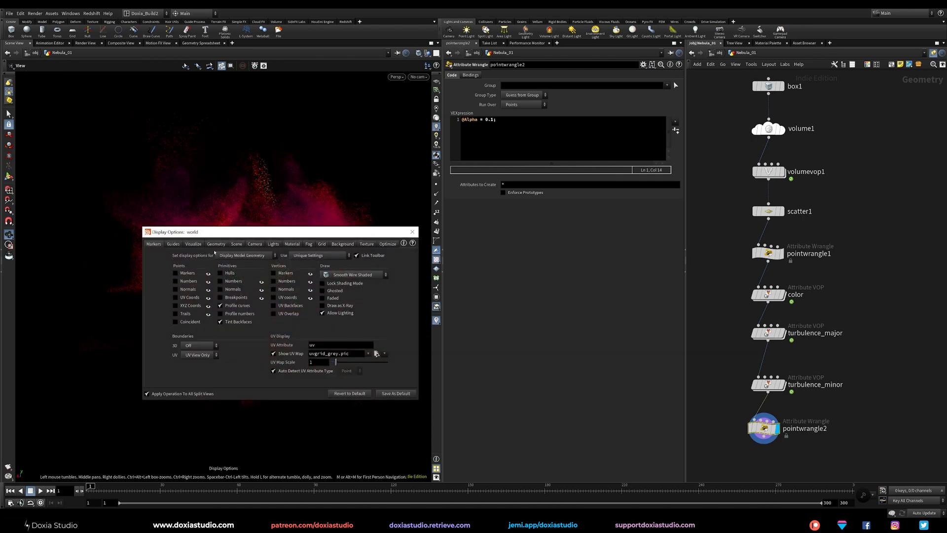
{"action": "left_click", "coordinate": [217, 244]}
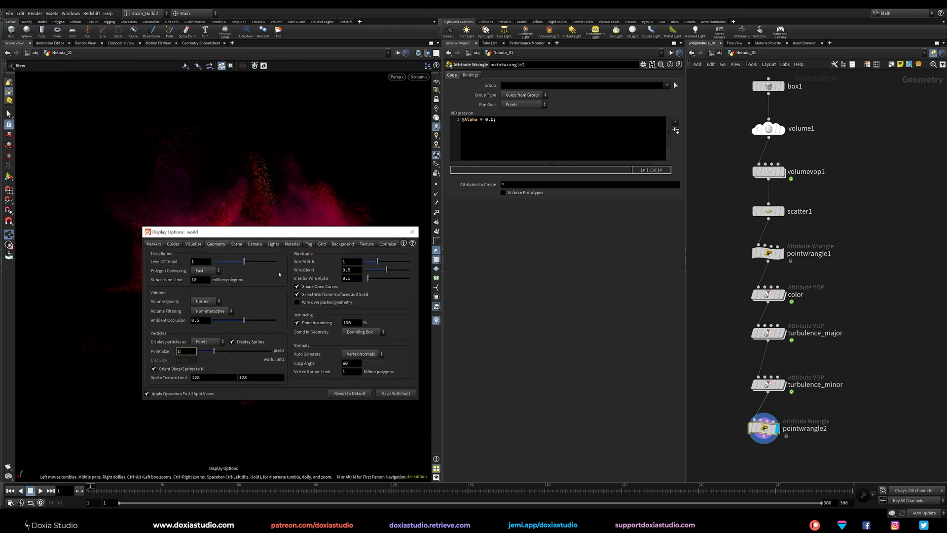
{"action": "left_click_drag", "start_coordinate": [268, 231], "coordinate": [510, 222]}
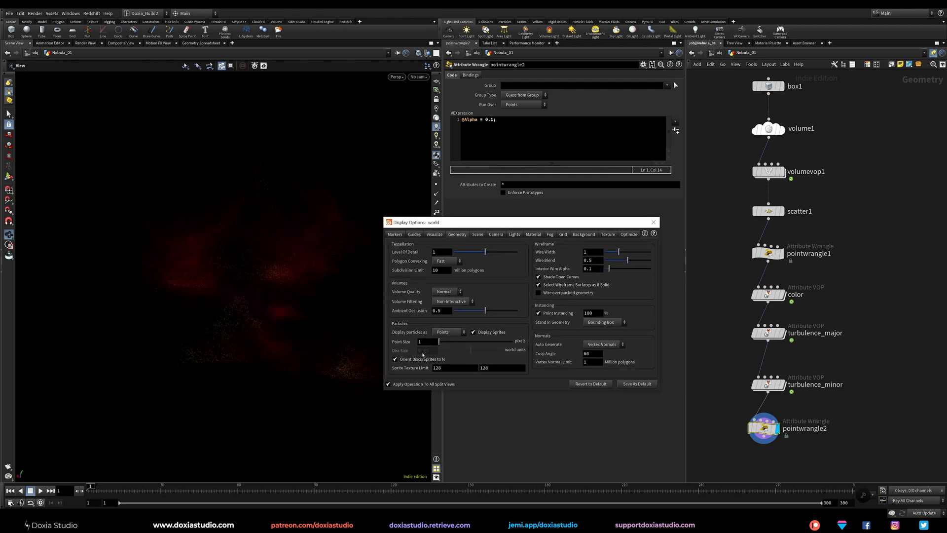
{"action": "type", "text": "2"}
{"action": "key", "text": "Return"}
{"action": "left_click_drag", "start_coordinate": [320, 286], "coordinate": [256, 375]}
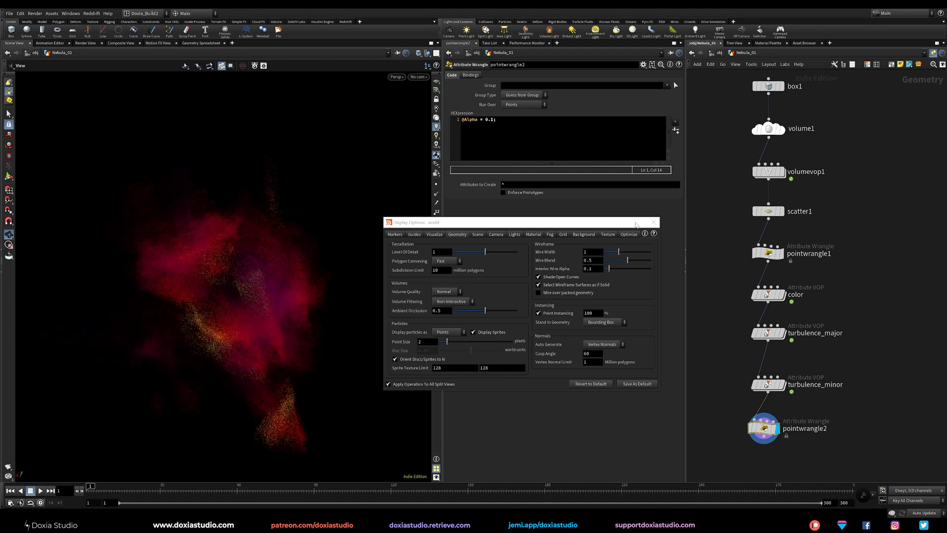
{"action": "left_click", "coordinate": [654, 222]}
Step: Compare the displayed nebula at turbulence_minor with the result at pointwrangle2
{"action": "left_click", "coordinate": [785, 366]}
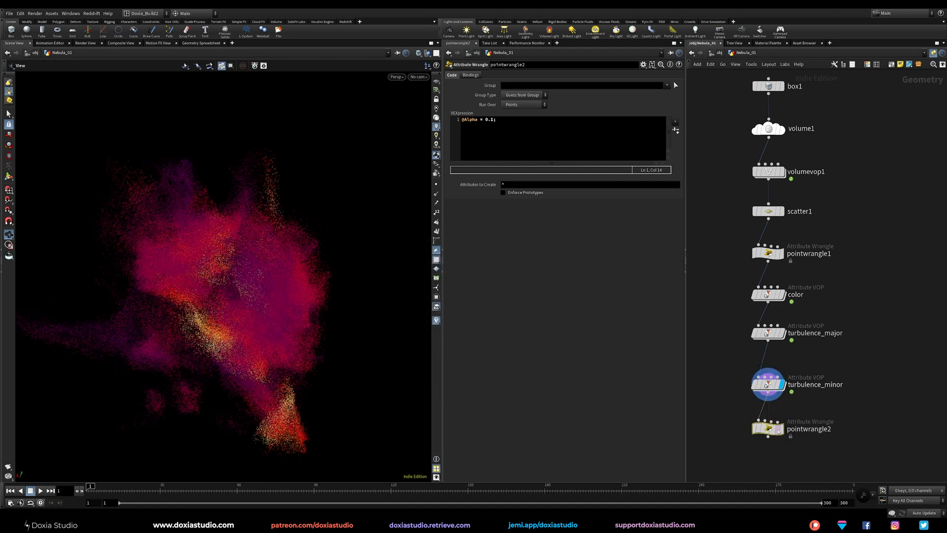
{"action": "left_click", "coordinate": [783, 429]}
{"action": "left_click_drag", "start_coordinate": [289, 345], "coordinate": [253, 306]}
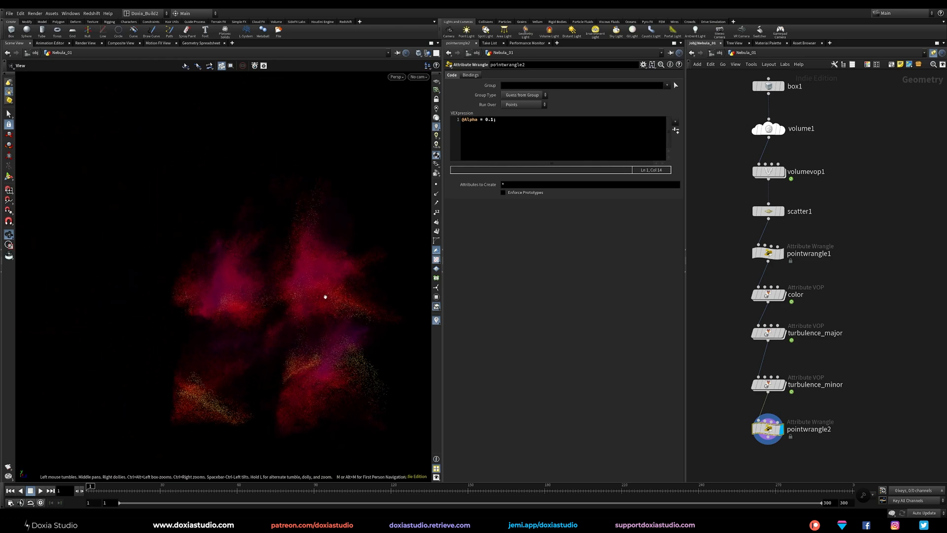
Step: Set turbulence_major's turb_force to 10 and try adjusting its noise frequency
{"action": "left_click", "coordinate": [773, 337]}
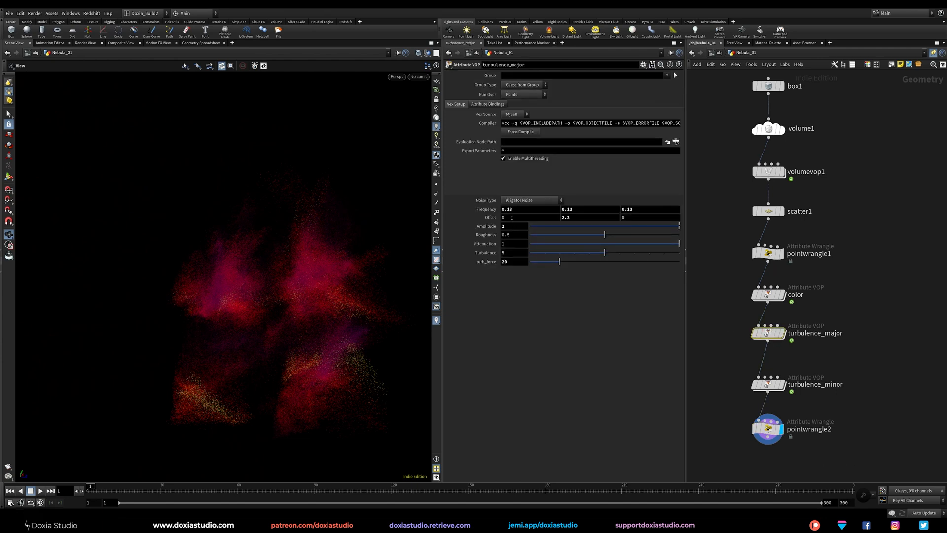
{"action": "type", "text": "5"}
{"action": "key", "text": "Return"}
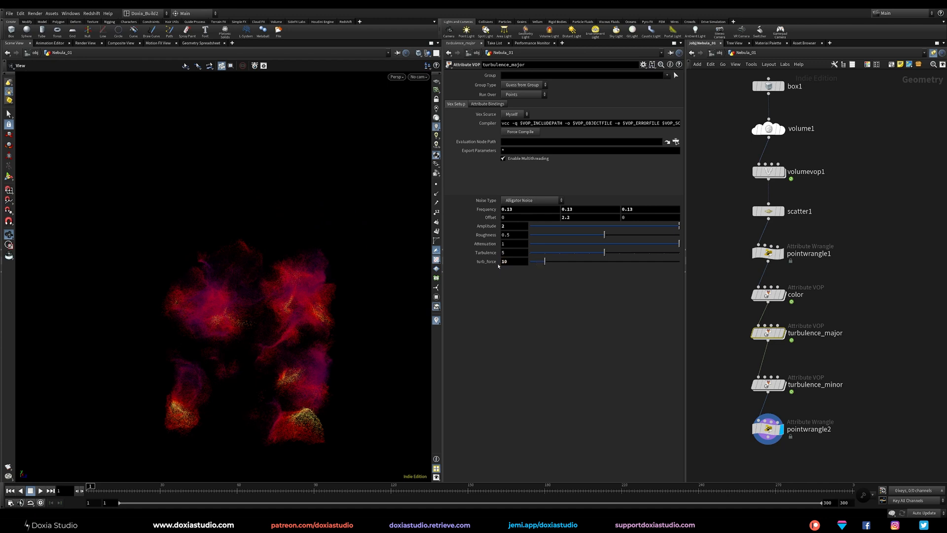
{"action": "middle_click", "coordinate": [486, 209]}
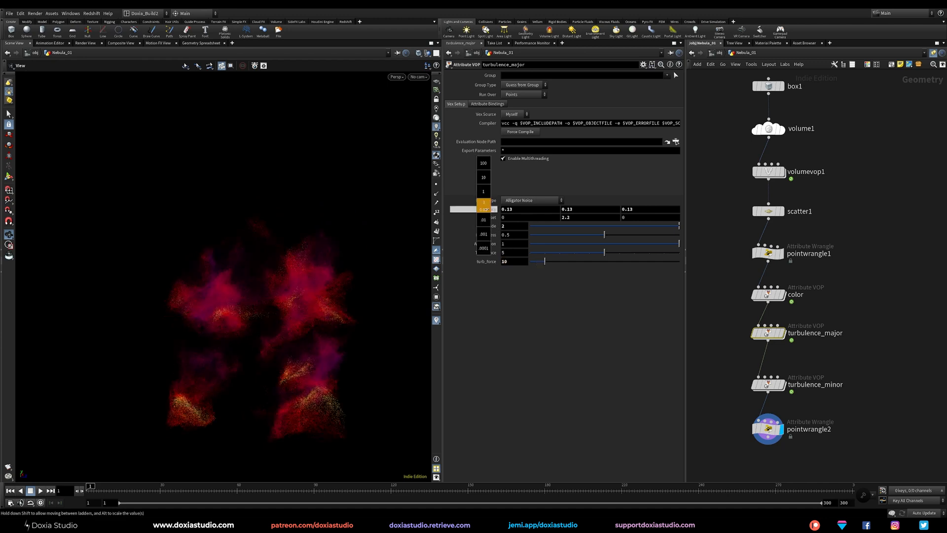
{"action": "middle_click_drag", "start_coordinate": [490, 210], "coordinate": [484, 214]}
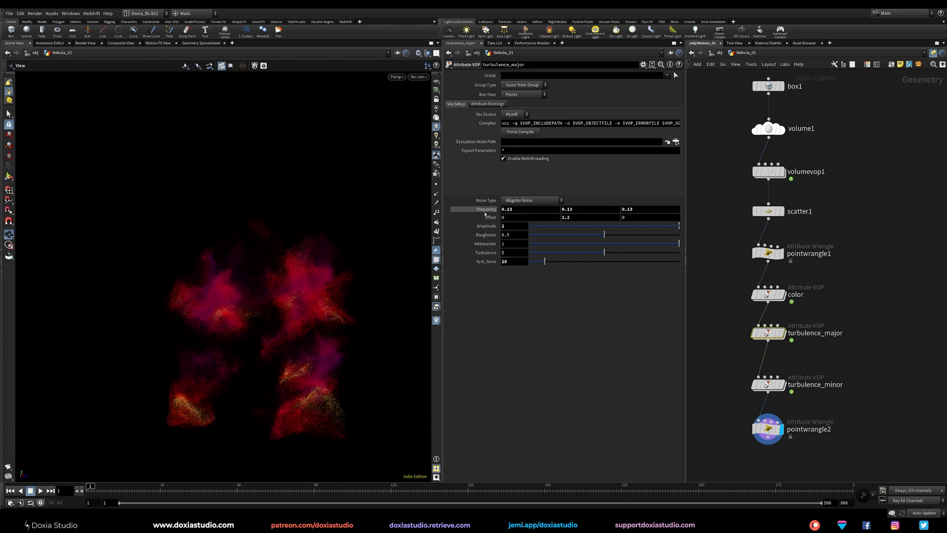
{"action": "left_click_drag", "start_coordinate": [238, 386], "coordinate": [339, 311]}
Step: Set scatter1's forced total count to 1500000 points and inspect the denser nebula
{"action": "left_click_drag", "start_coordinate": [726, 194], "coordinate": [782, 216]}
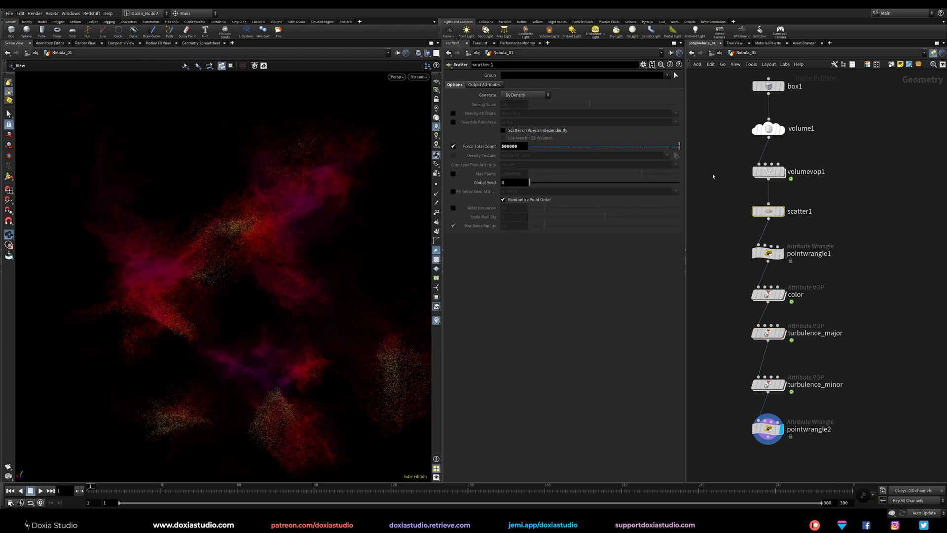
{"action": "left_click", "coordinate": [501, 146]}
{"action": "type", "text": "1"}
{"action": "key", "text": "Return"}
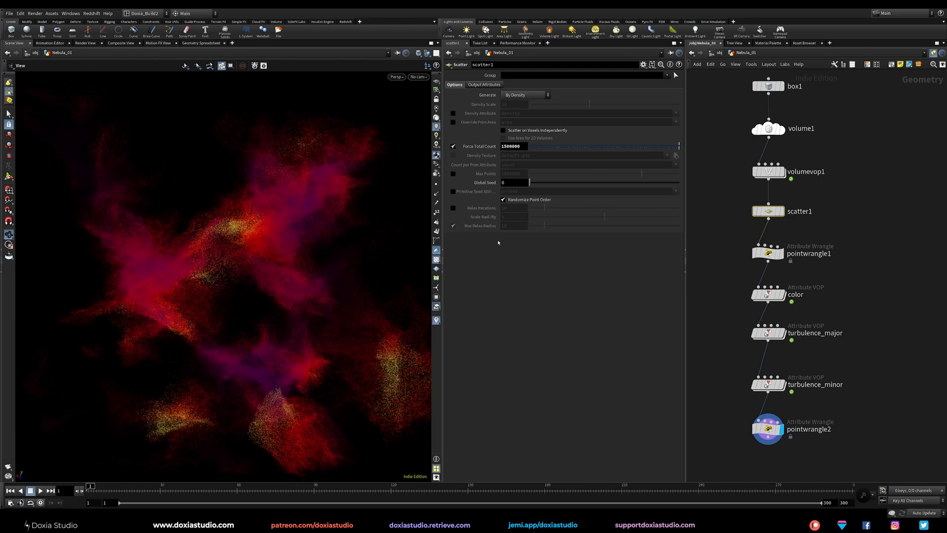
{"action": "left_click_drag", "start_coordinate": [258, 338], "coordinate": [244, 317]}
{"action": "middle_click_drag", "start_coordinate": [828, 370], "coordinate": [811, 292]}
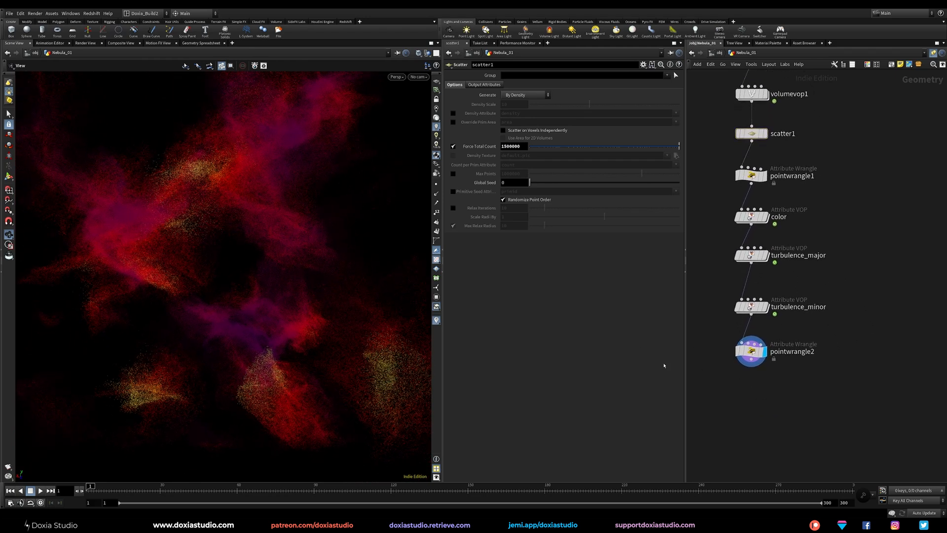
{"action": "left_click_drag", "start_coordinate": [210, 329], "coordinate": [365, 317]}
Step: Make room between turbulence_minor and pointwrangle2 and insert a Point VOP between them
{"action": "mouse_move", "coordinate": [749, 309]}
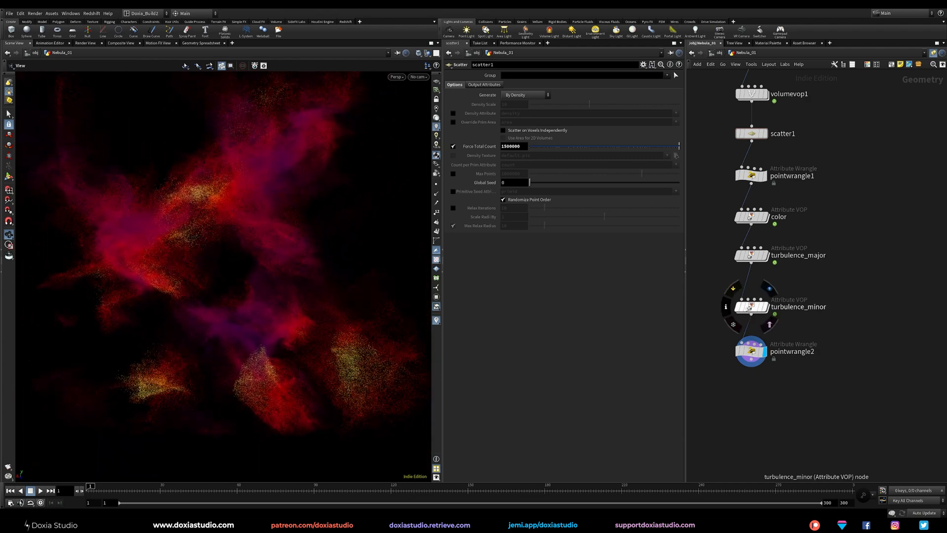
{"action": "left_click_drag", "start_coordinate": [751, 308], "coordinate": [751, 299]}
{"action": "left_click_drag", "start_coordinate": [751, 351], "coordinate": [748, 347]}
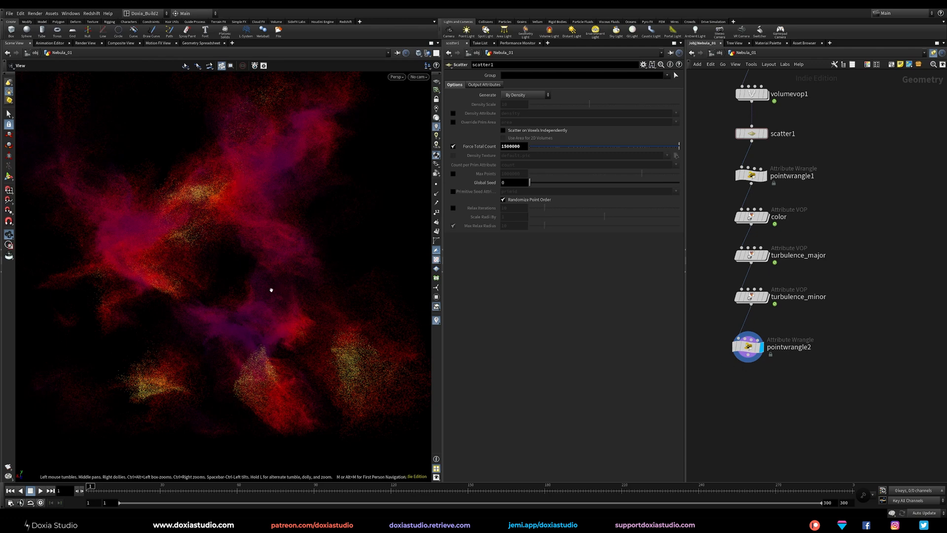
{"action": "left_click_drag", "start_coordinate": [242, 328], "coordinate": [216, 329]}
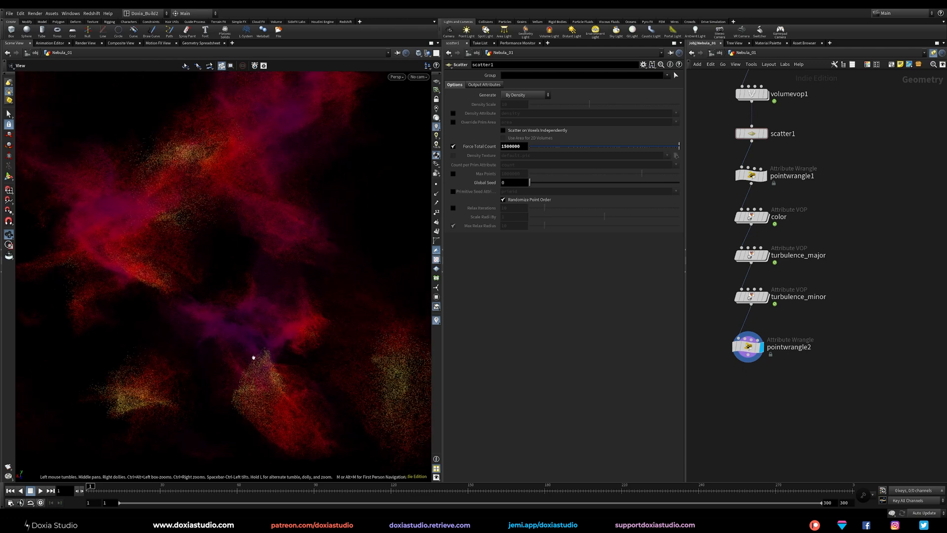
{"action": "left_click_drag", "start_coordinate": [188, 385], "coordinate": [279, 302]}
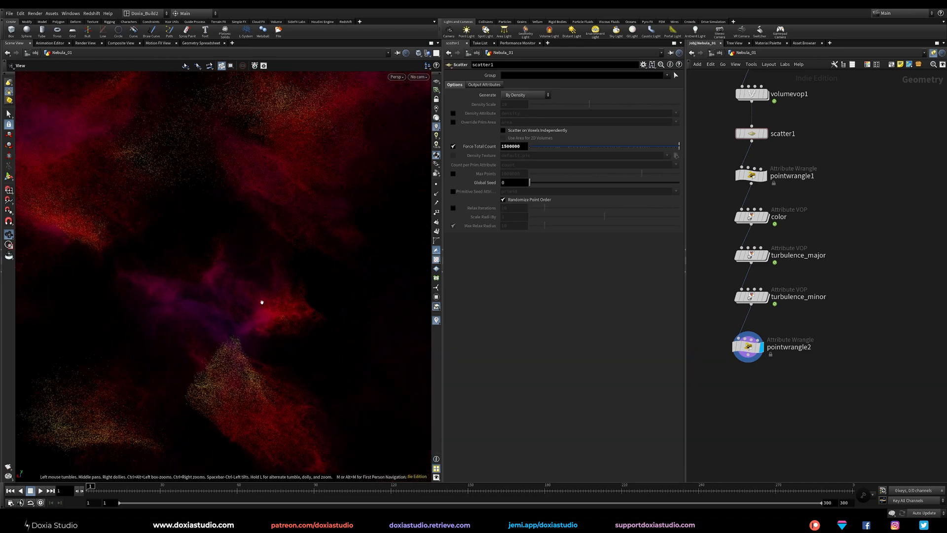
{"action": "right_click_drag", "start_coordinate": [233, 330], "coordinate": [201, 345]}
{"action": "left_click_drag", "start_coordinate": [748, 347], "coordinate": [751, 362]}
{"action": "key", "text": "Tab"}
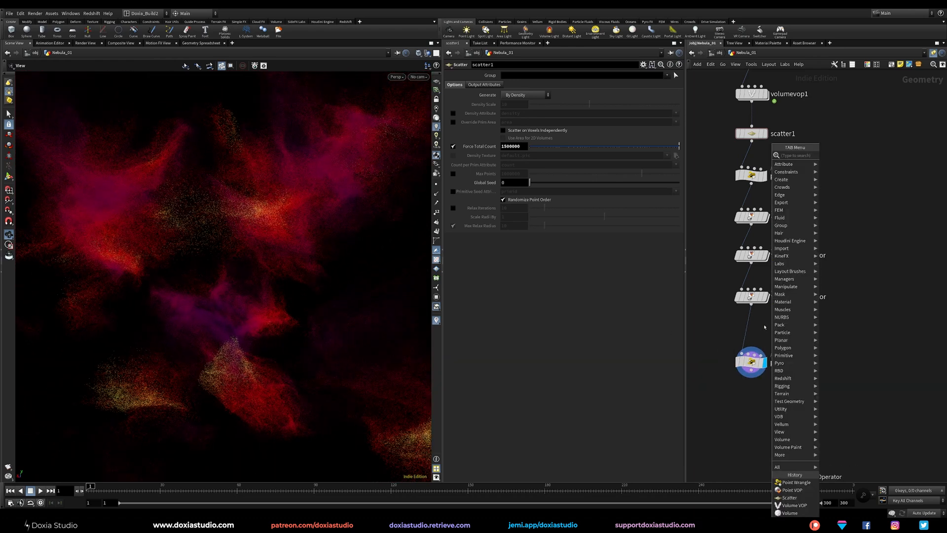
{"action": "type", "text": "point vop"}
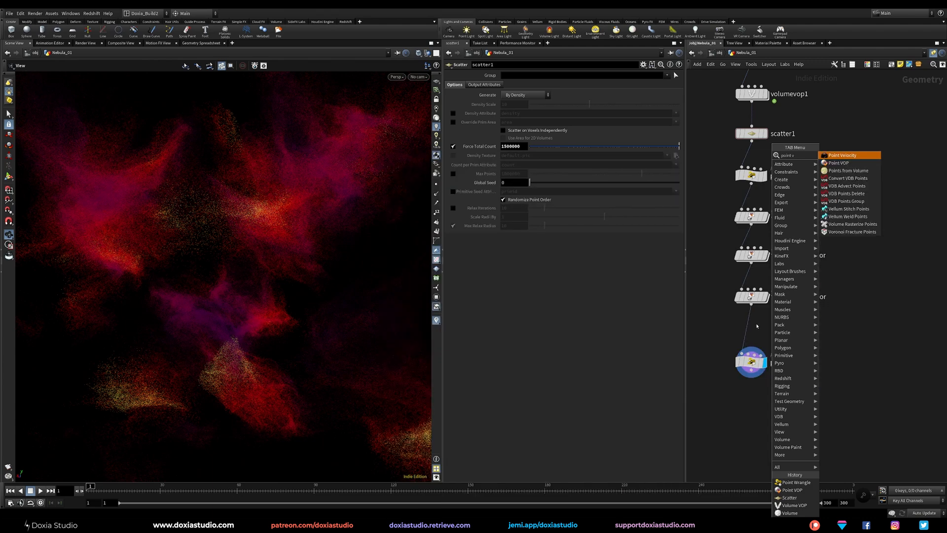
{"action": "key", "text": "Return"}
{"action": "left_click", "coordinate": [751, 328]}
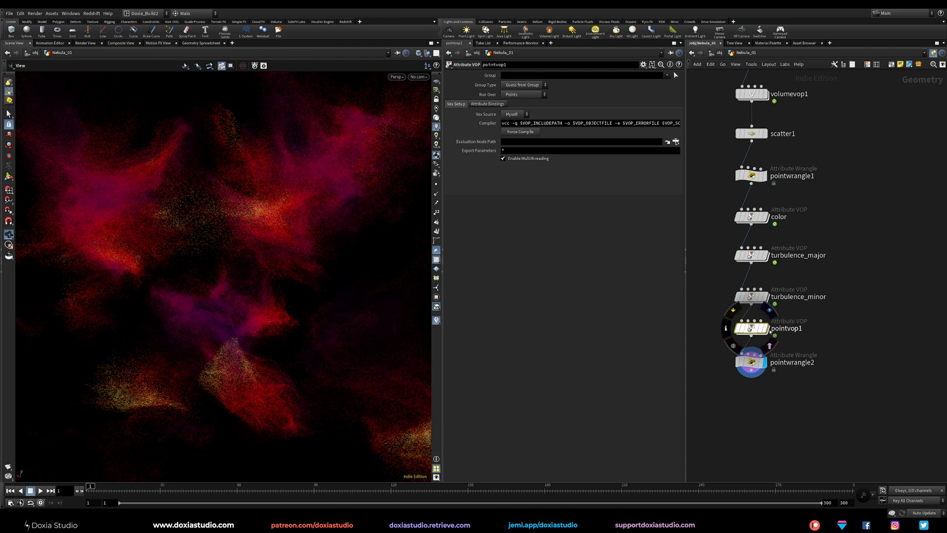
Step: Rename the new Point VOP to flow_noise
{"action": "double_click", "coordinate": [789, 328]}
{"action": "key", "text": "ctrl+a"}
{"action": "type", "text": "f"}
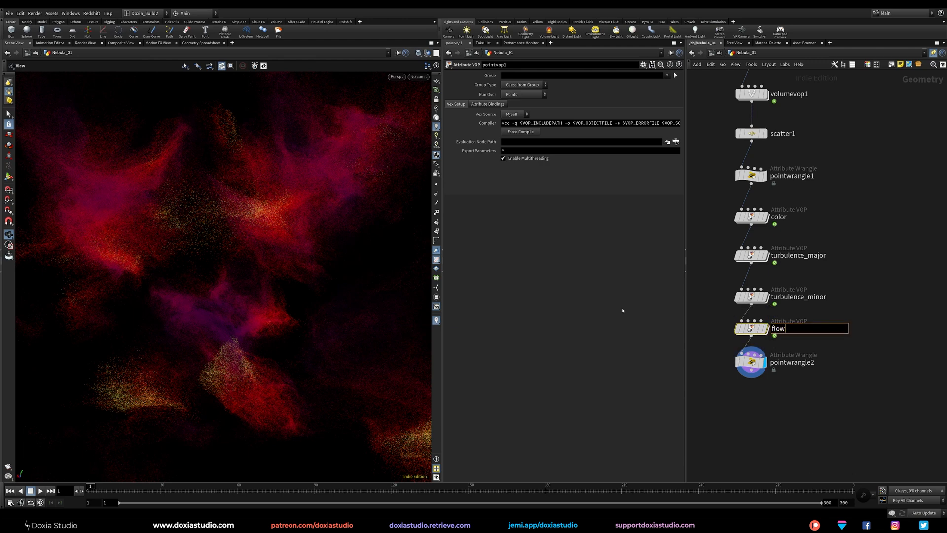
{"action": "type", "text": "low_noise"}
{"action": "key", "text": "Return"}
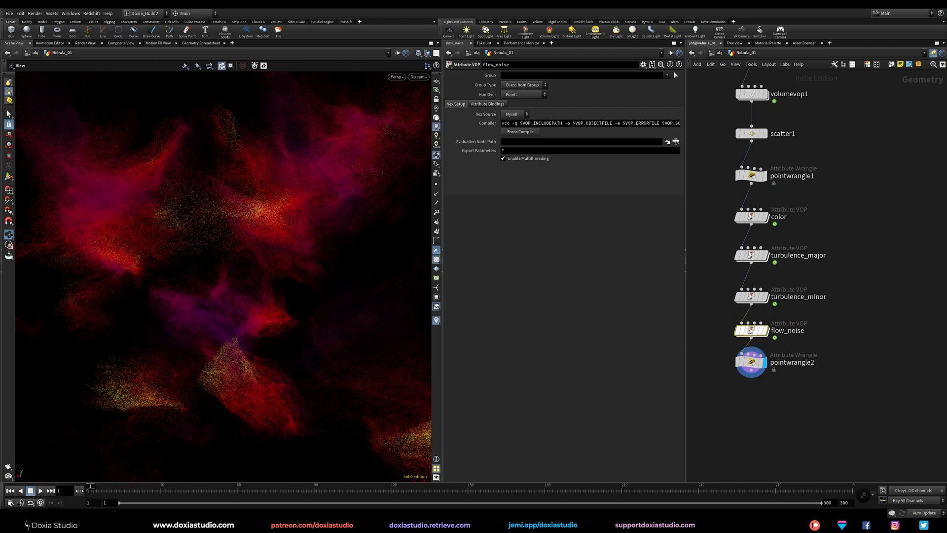
Step: Inside flow_noise, add an Anti-Aliased Flow Noise node and connect the global P output to its pos input
{"action": "double_click", "coordinate": [761, 326]}
{"action": "key", "text": "Tab"}
{"action": "type", "text": "flow"}
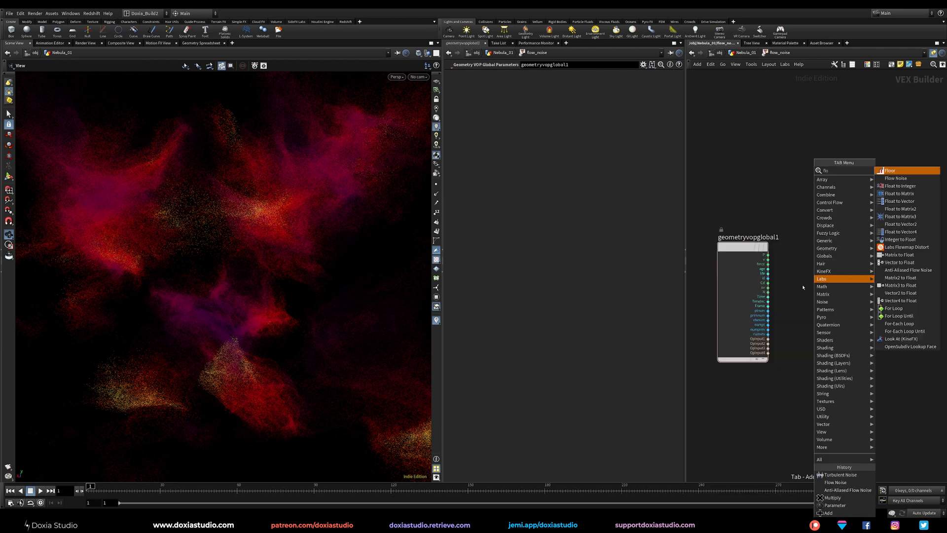
{"action": "key", "text": "Down"}
{"action": "key", "text": "Down"}
{"action": "key", "text": "Return"}
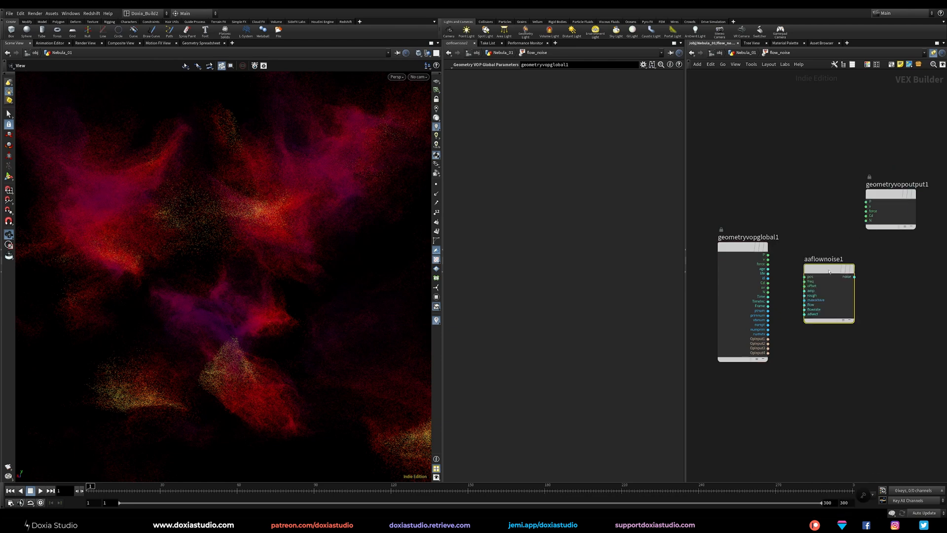
{"action": "left_click", "coordinate": [822, 269]}
{"action": "left_click_drag", "start_coordinate": [822, 270], "coordinate": [814, 255]}
{"action": "left_click_drag", "start_coordinate": [742, 247], "coordinate": [796, 262]}
Step: Add a Parameter node below the flow noise node and name its parameter flowForce
{"action": "key", "text": "Tab"}
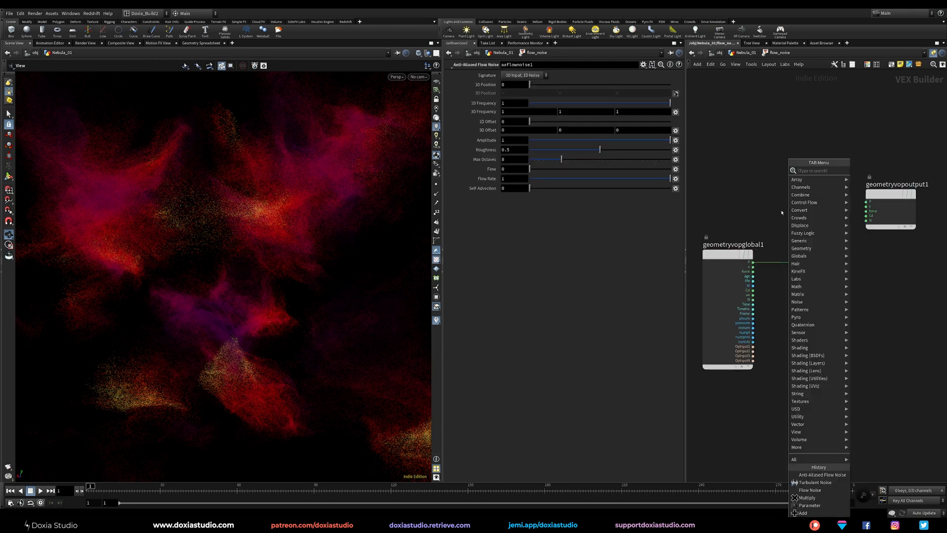
{"action": "type", "text": "para"}
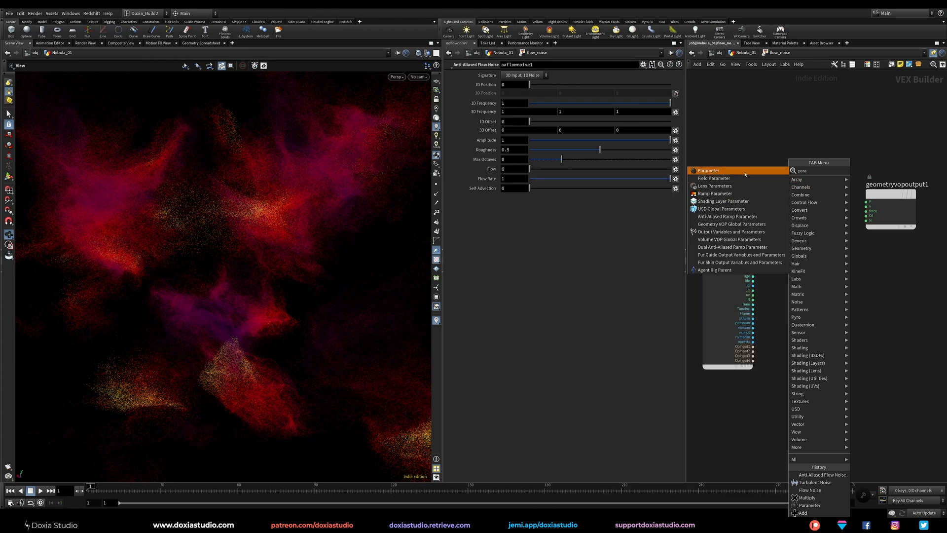
{"action": "left_click", "coordinate": [744, 171]}
{"action": "left_click", "coordinate": [824, 333]}
{"action": "double_click", "coordinate": [520, 74]}
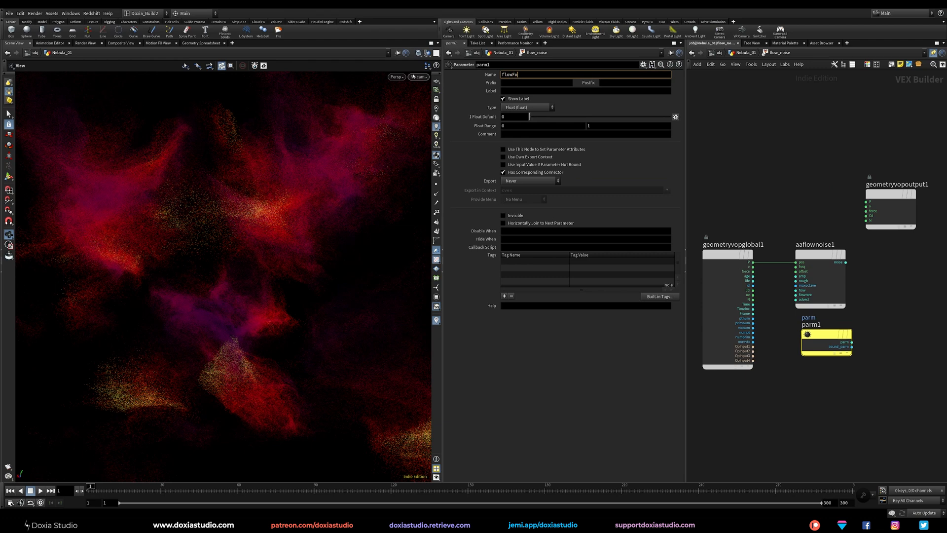
{"action": "key", "text": "Return"}
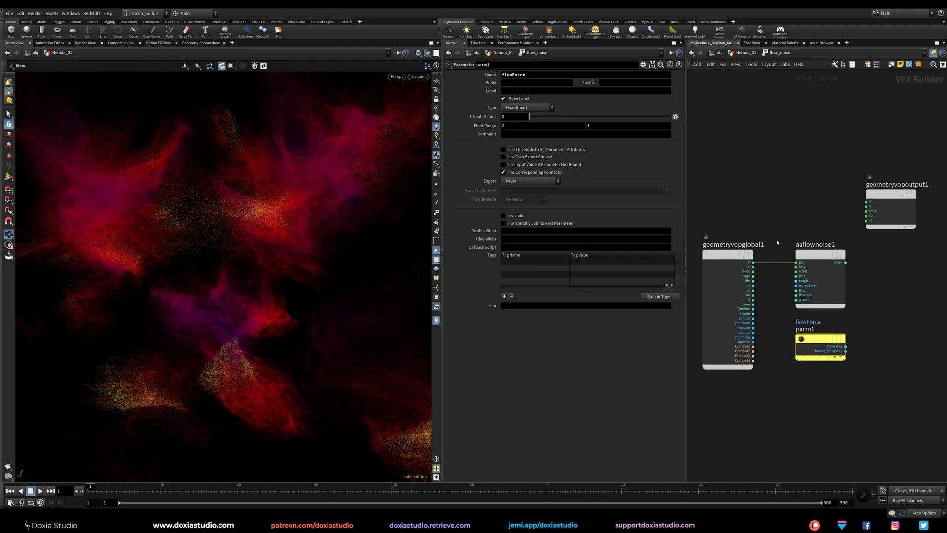
{"action": "double_click", "coordinate": [588, 128]}
Step: Add an Add node above aaflownoise1 and connect the global P output to its first input
{"action": "left_click", "coordinate": [818, 254]}
{"action": "key", "text": "Tab"}
{"action": "mouse_move", "coordinate": [811, 171]}
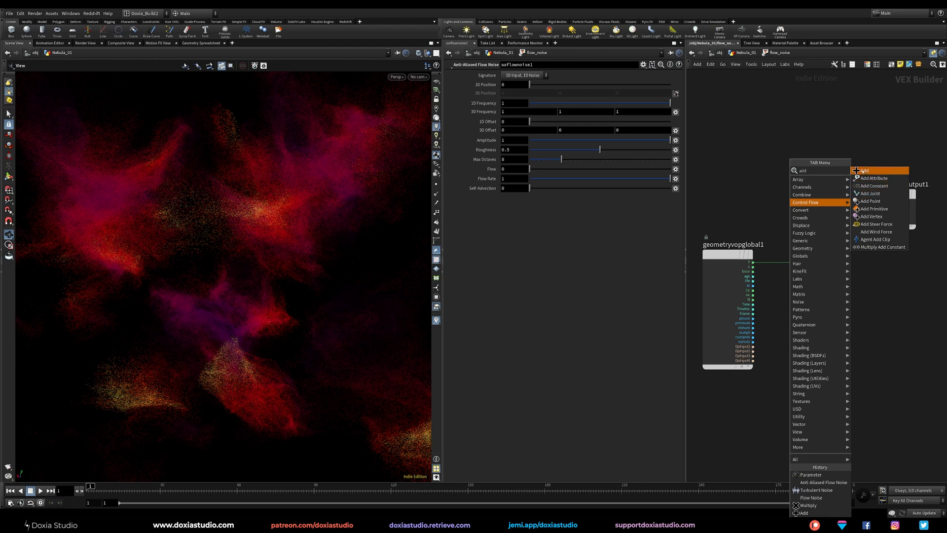
{"action": "left_click", "coordinate": [858, 169]}
{"action": "left_click", "coordinate": [819, 172]}
{"action": "left_click_drag", "start_coordinate": [753, 262], "coordinate": [796, 179]}
Step: Add a Multiply node between the flow noise and the geometry output, below geometryvopoutput1
{"action": "key", "text": "Tab"}
{"action": "type", "text": "mul"}
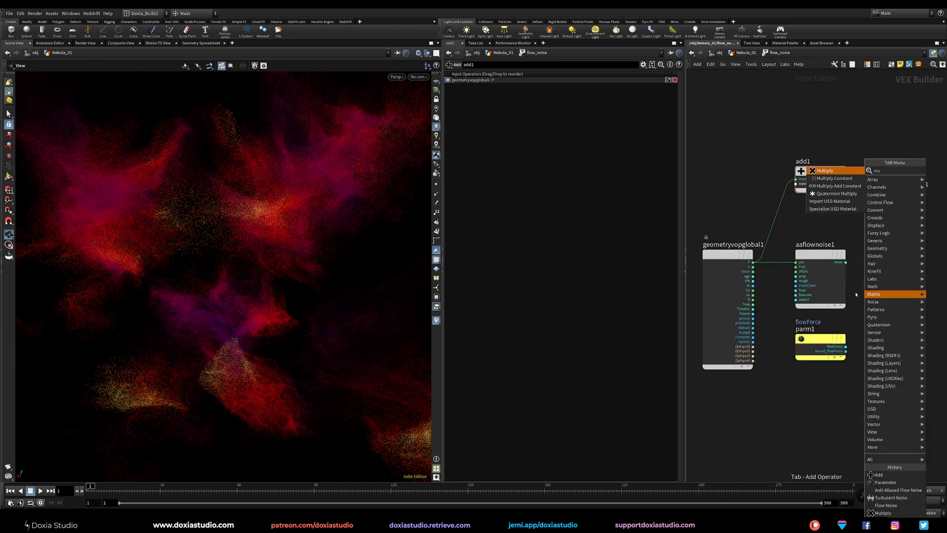
{"action": "left_click", "coordinate": [846, 171]}
{"action": "left_click", "coordinate": [890, 281]}
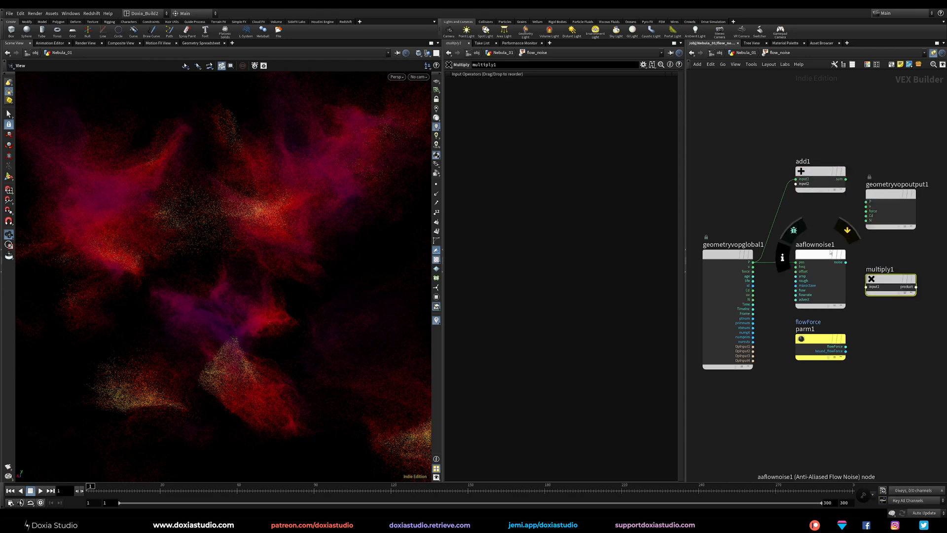
Step: Change the signature of aaflownoise1 to 3D Input, 3D Noise
{"action": "left_click", "coordinate": [823, 254]}
{"action": "left_click", "coordinate": [524, 75]}
{"action": "left_click", "coordinate": [522, 84]}
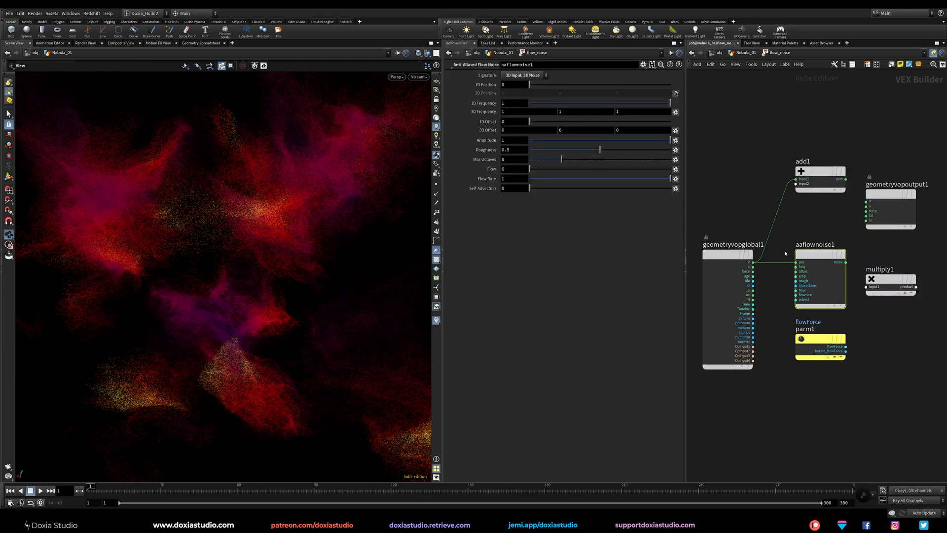
Step: Wire the flow noise and flowForce into multiply1, its product into add1's second input, and add1's sum into the geometry output's P
{"action": "left_click_drag", "start_coordinate": [846, 261], "coordinate": [795, 183]}
{"action": "left_click_drag", "start_coordinate": [845, 346], "coordinate": [866, 291]}
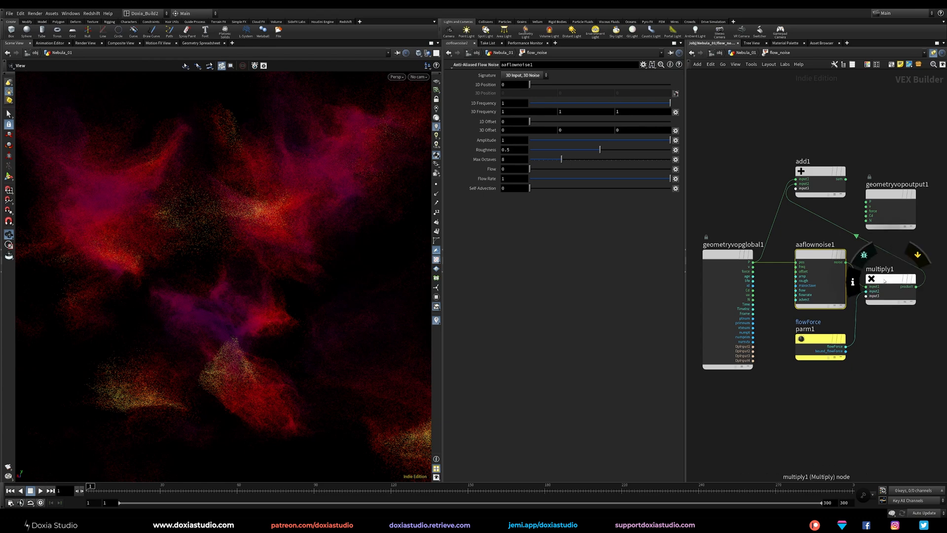
{"action": "left_click_drag", "start_coordinate": [845, 178], "coordinate": [904, 187]}
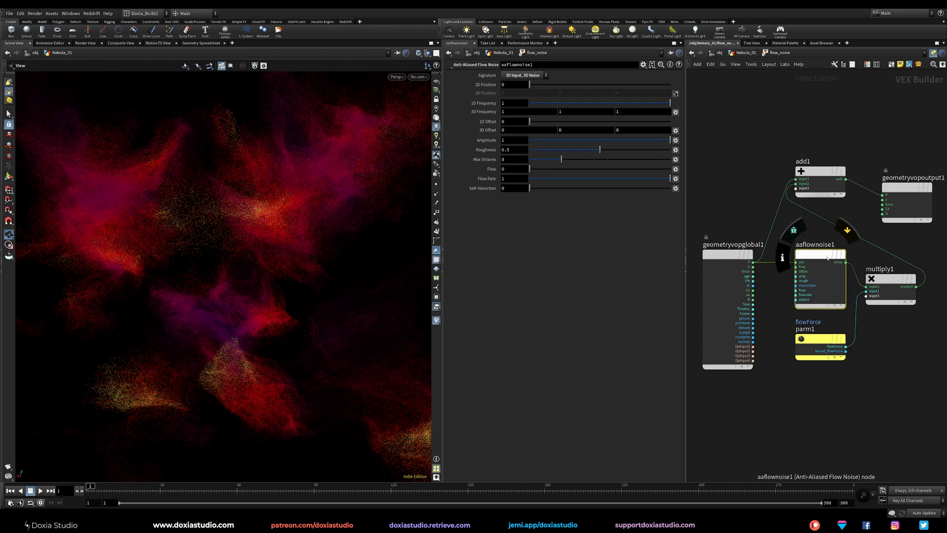
Step: Tidy the VOP network by shifting the aaflownoise1 and flowForce parameter nodes away from multiply1 and aligning them
{"action": "left_click_drag", "start_coordinate": [820, 254], "coordinate": [812, 254]}
{"action": "left_click_drag", "start_coordinate": [820, 338], "coordinate": [812, 342]}
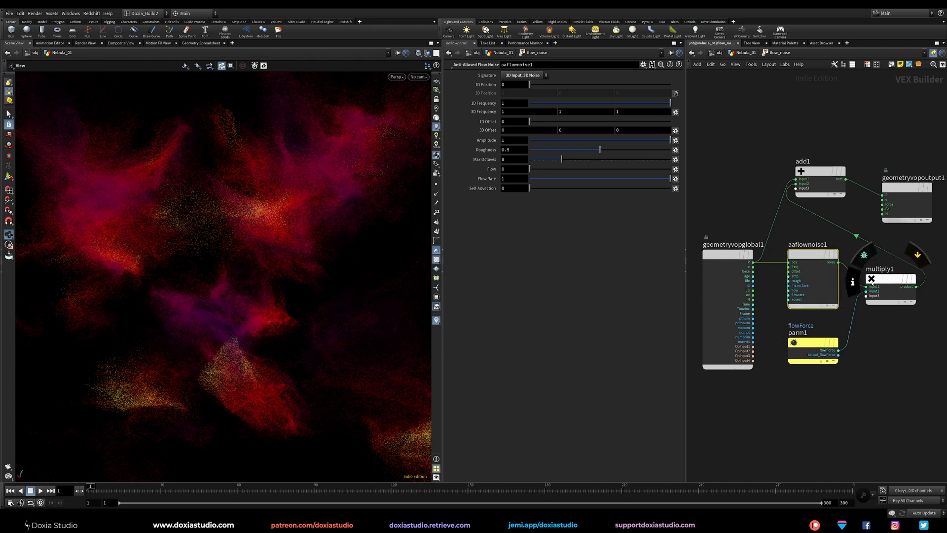
{"action": "left_click_drag", "start_coordinate": [865, 287], "coordinate": [838, 262]}
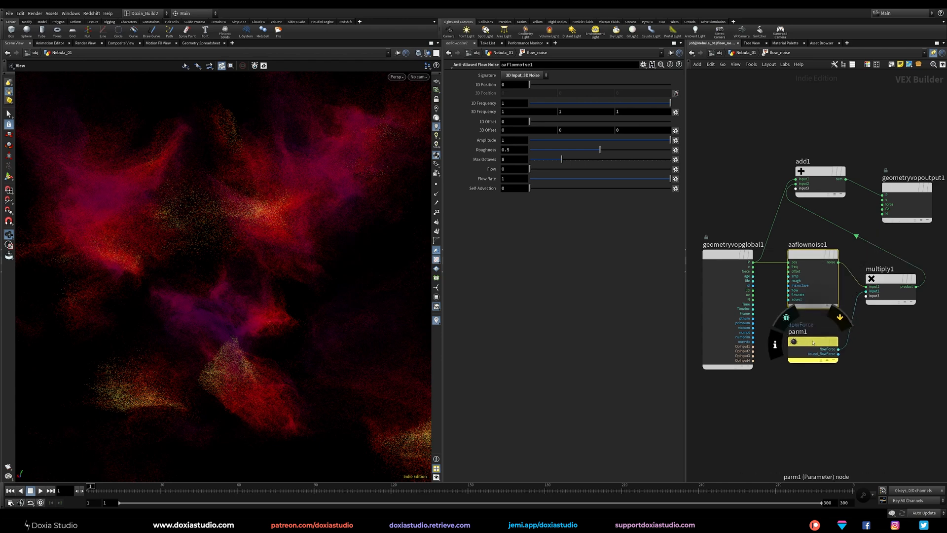
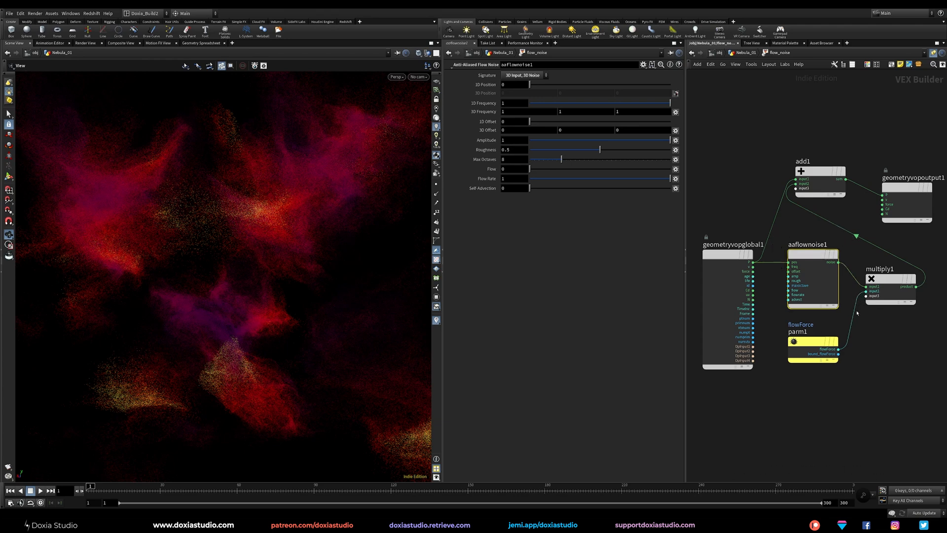
{"action": "left_click_drag", "start_coordinate": [828, 339], "coordinate": [828, 338]}
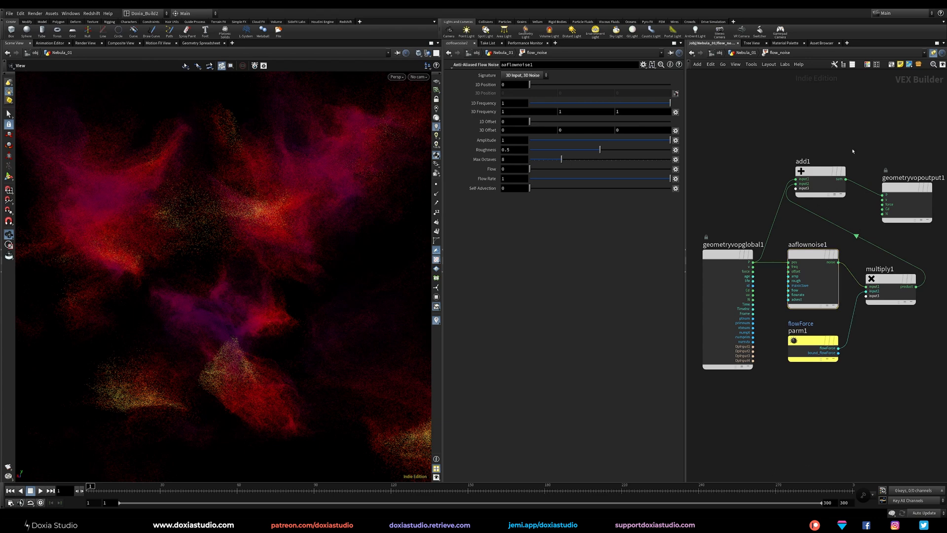
Step: Return to the Nebula_01 geometry network and move pointwrangle2 slightly farther below flow_noise
{"action": "key", "text": "u"}
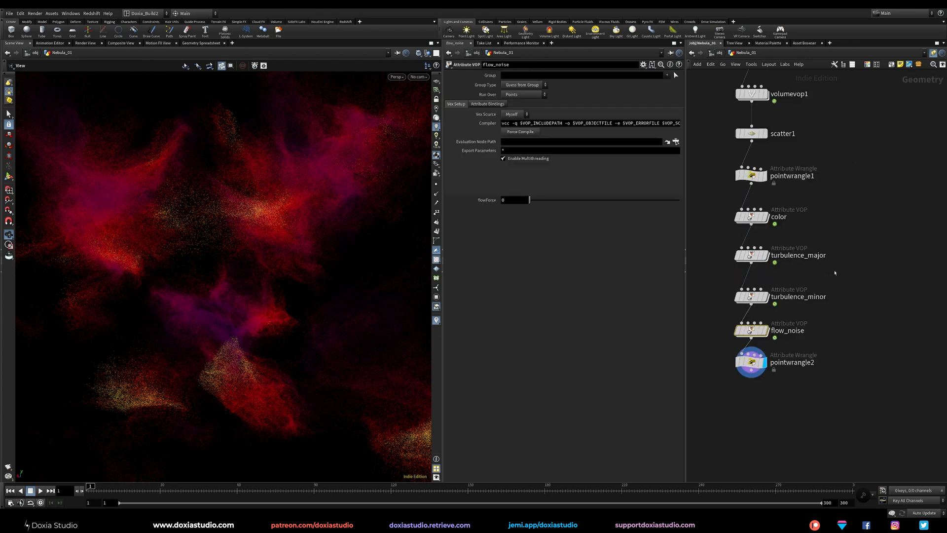
{"action": "middle_click_drag", "start_coordinate": [861, 295], "coordinate": [877, 255]}
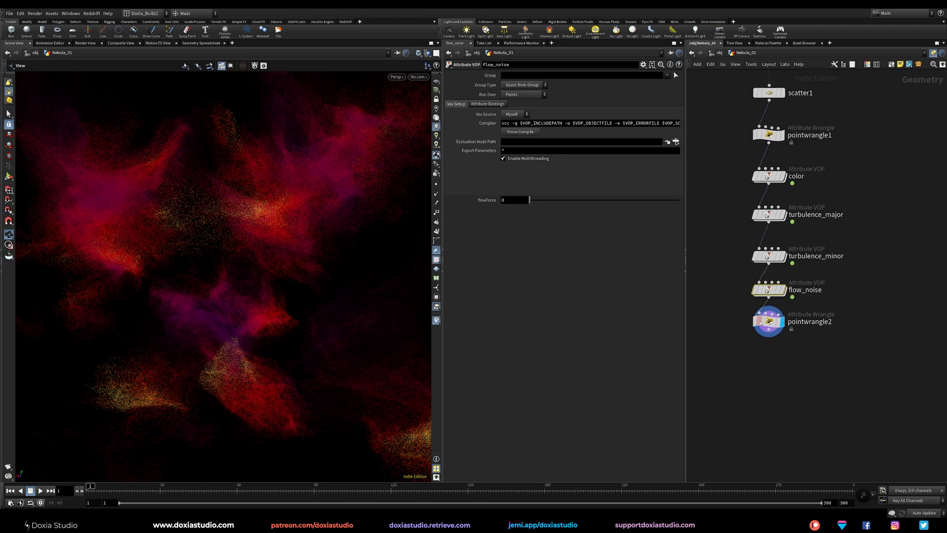
{"action": "left_click_drag", "start_coordinate": [756, 322], "coordinate": [757, 334]}
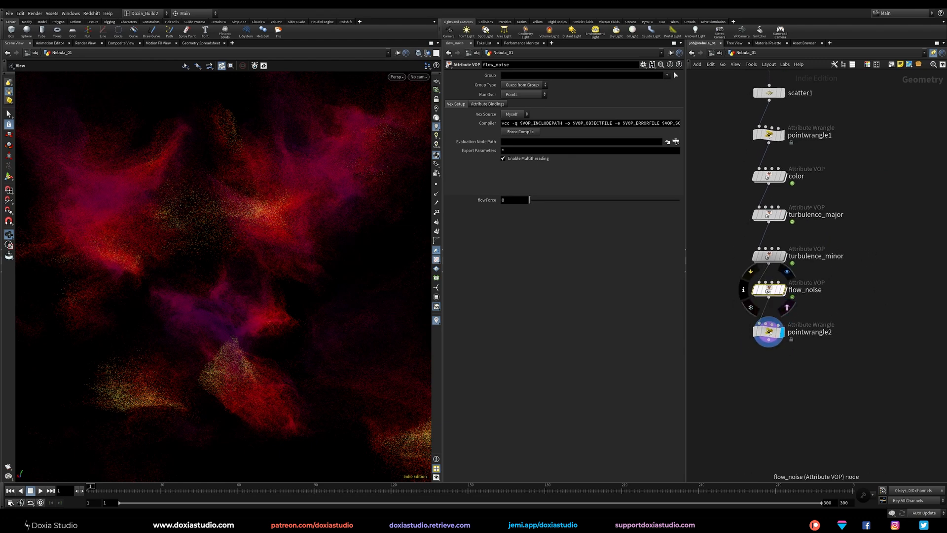
Step: Create input parameters for aaflownoise1 inside flow_noise, and go back up to the Nebula_01 network
{"action": "double_click", "coordinate": [768, 290]}
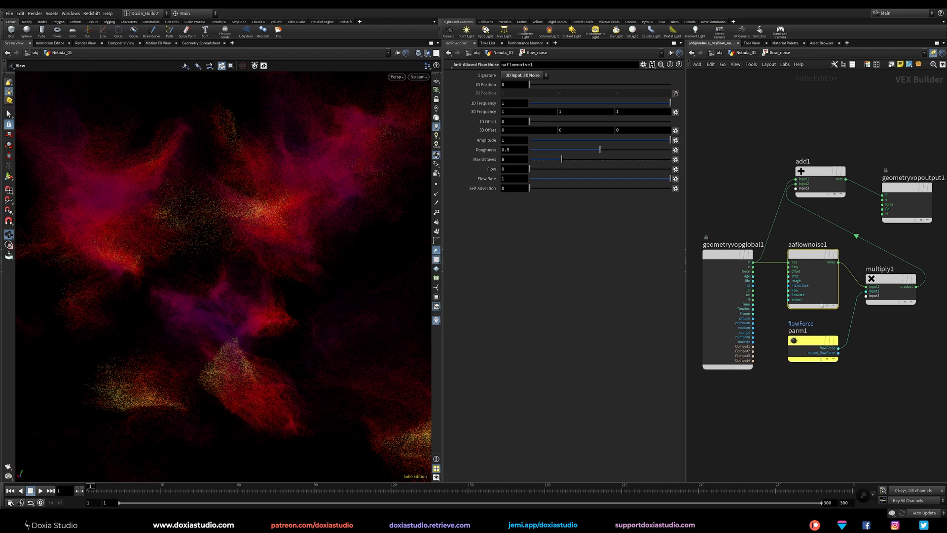
{"action": "right_click", "coordinate": [813, 256]}
{"action": "mouse_move", "coordinate": [866, 290]}
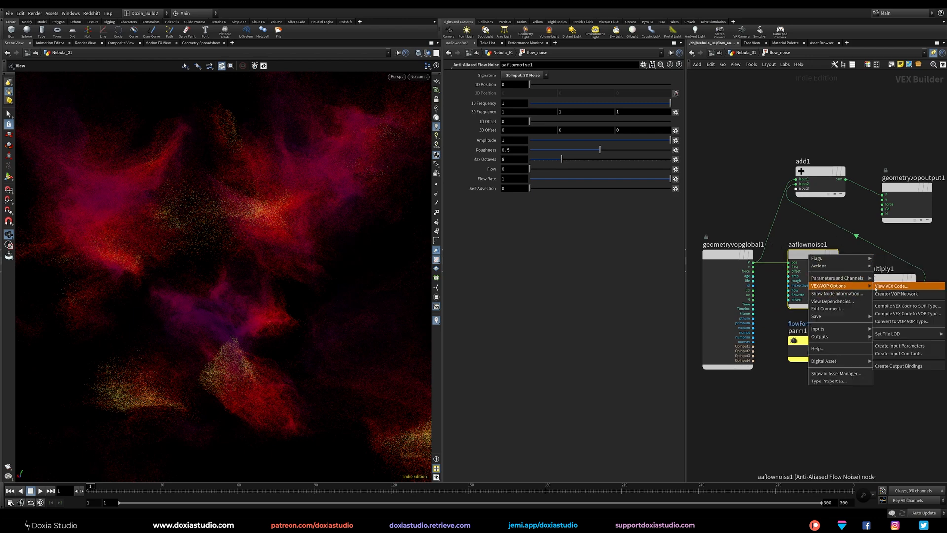
{"action": "left_click", "coordinate": [903, 346]}
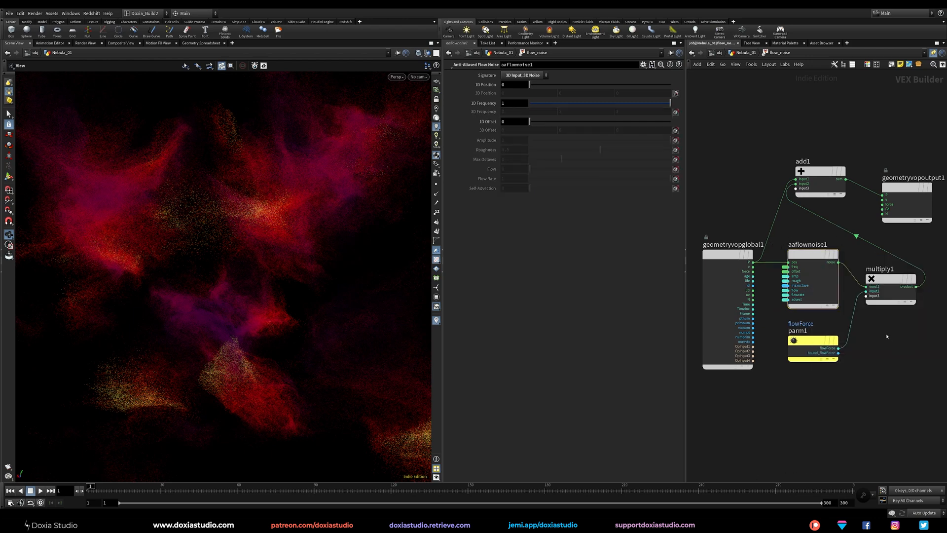
{"action": "key", "text": "u"}
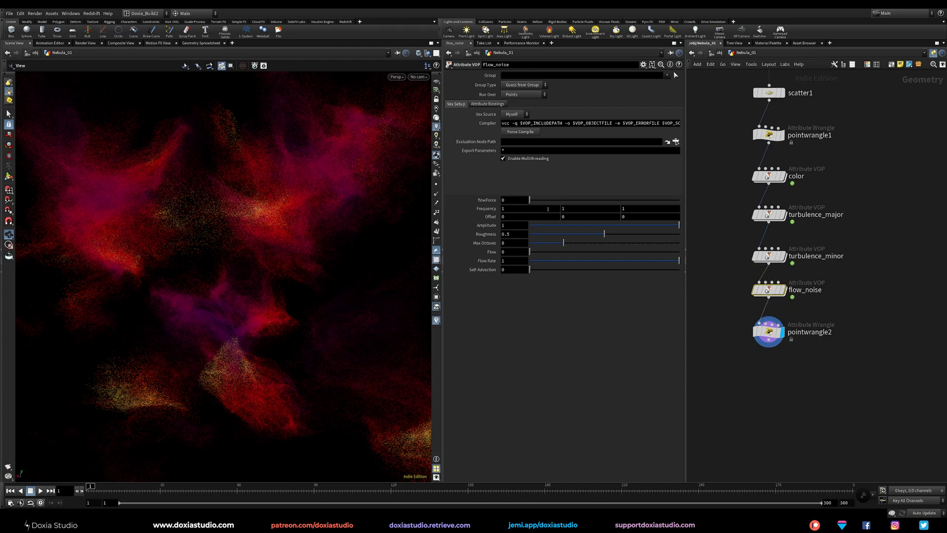
Step: Set flowForce to 4 and link the second and third Frequency components of flow_noise to the first by relative reference
{"action": "left_click_drag", "start_coordinate": [530, 200], "coordinate": [535, 199]}
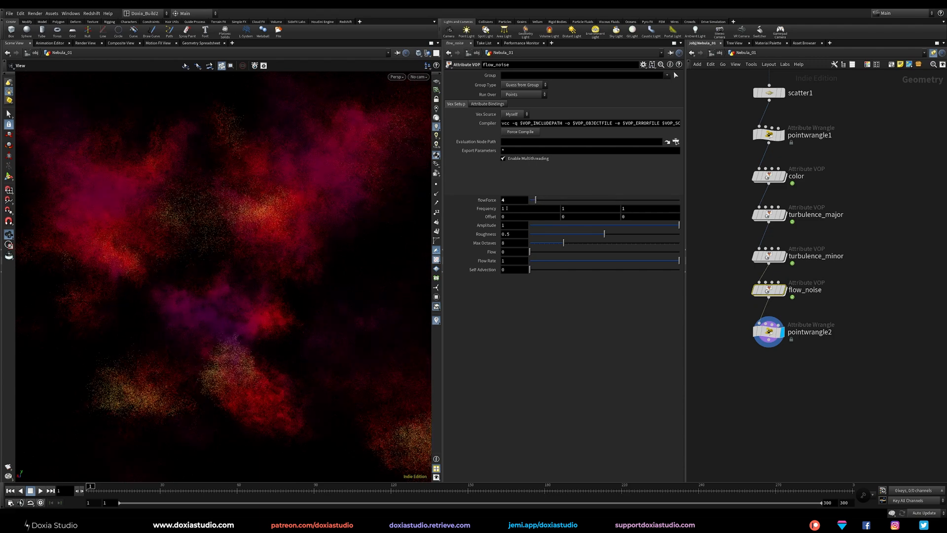
{"action": "right_click", "coordinate": [511, 203]}
{"action": "left_click", "coordinate": [542, 257]}
{"action": "right_click", "coordinate": [580, 210]}
{"action": "left_click", "coordinate": [604, 281]}
{"action": "right_click", "coordinate": [643, 207]}
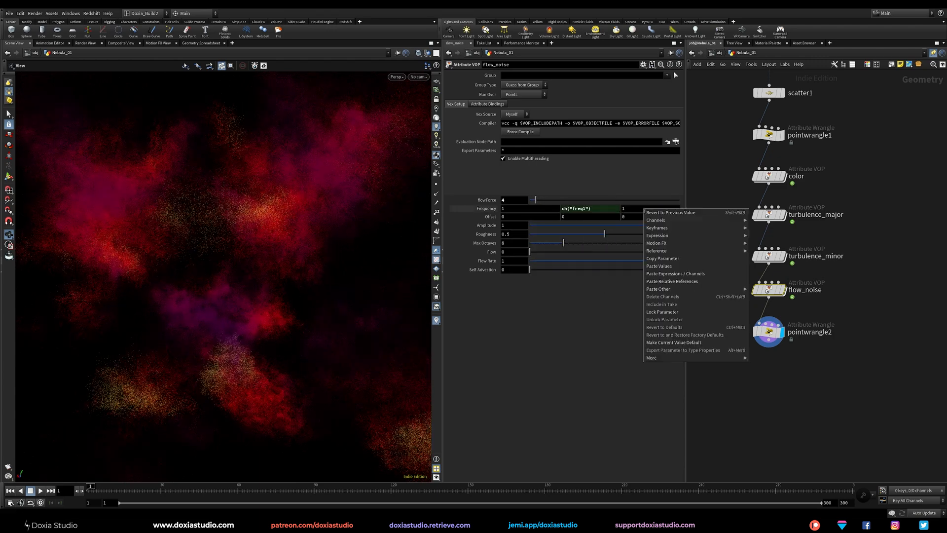
{"action": "left_click", "coordinate": [658, 277]}
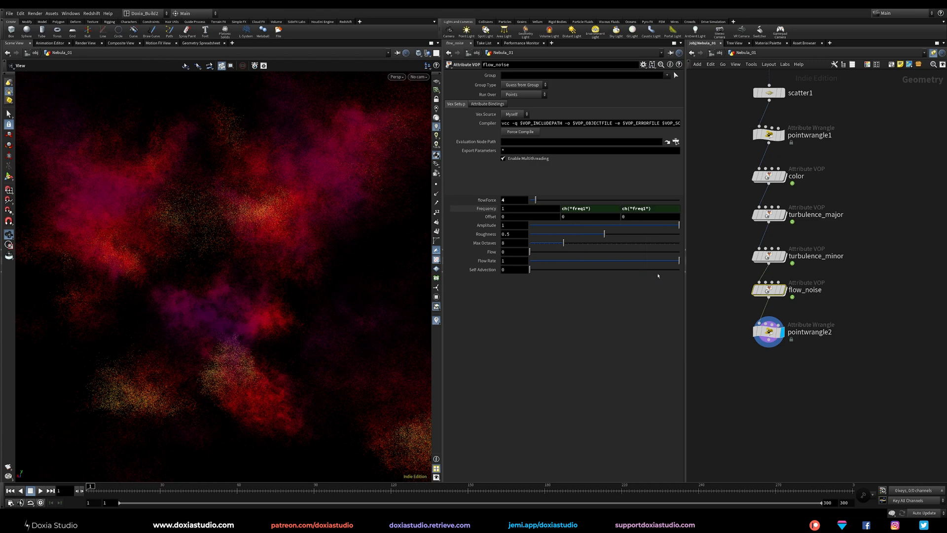
Step: Set the Frequency of flow_noise to 0.1 and raise flowForce to 13
{"action": "left_click", "coordinate": [493, 209]}
{"action": "type", "text": "0.1"}
{"action": "key", "text": "Return"}
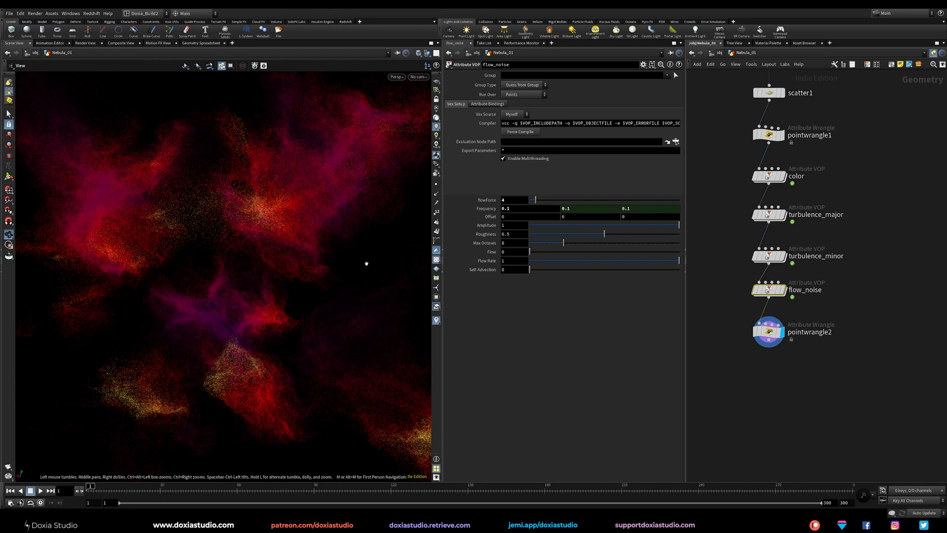
{"action": "left_click_drag", "start_coordinate": [535, 200], "coordinate": [549, 200], "text": "ctrl"}
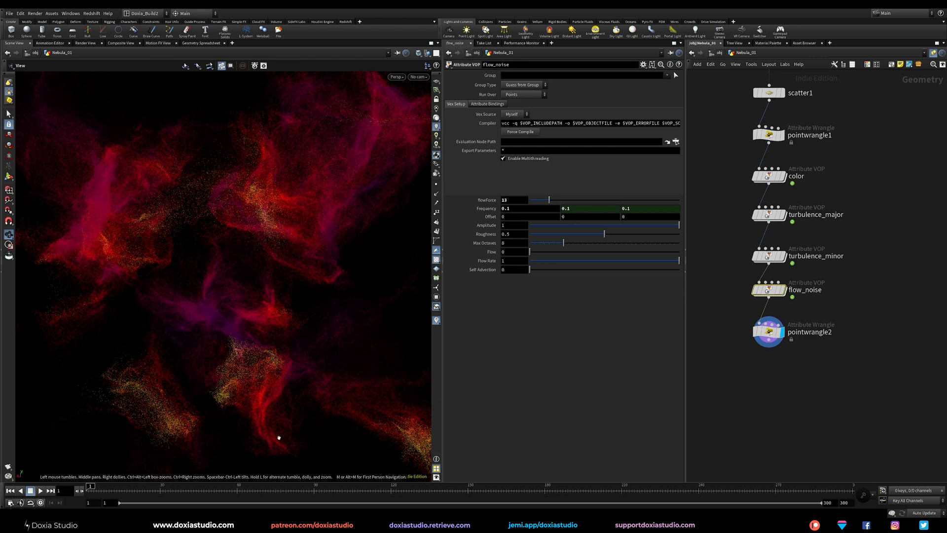
Step: Set the Flow of flow_noise to 10 and increase flowForce to 20.5
{"action": "left_click", "coordinate": [513, 251]}
{"action": "type", "text": "10"}
{"action": "key", "text": "Return"}
{"action": "left_click_drag", "start_coordinate": [549, 199], "coordinate": [561, 199]}
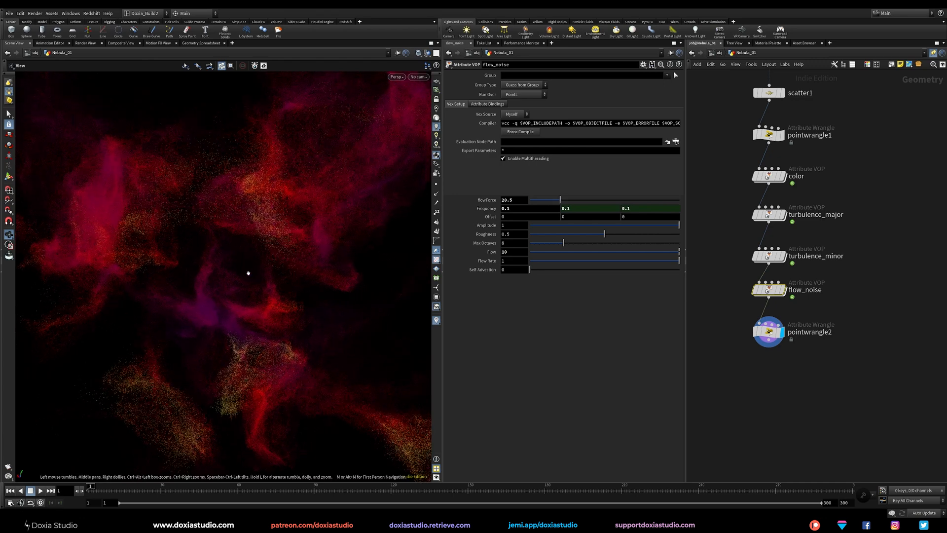
Step: Try Frequency values of 0.25 and 0.2 on flow_noise, and restore it to 0.1
{"action": "left_click", "coordinate": [509, 208]}
{"action": "key", "text": "Return"}
{"action": "left_click", "coordinate": [508, 210]}
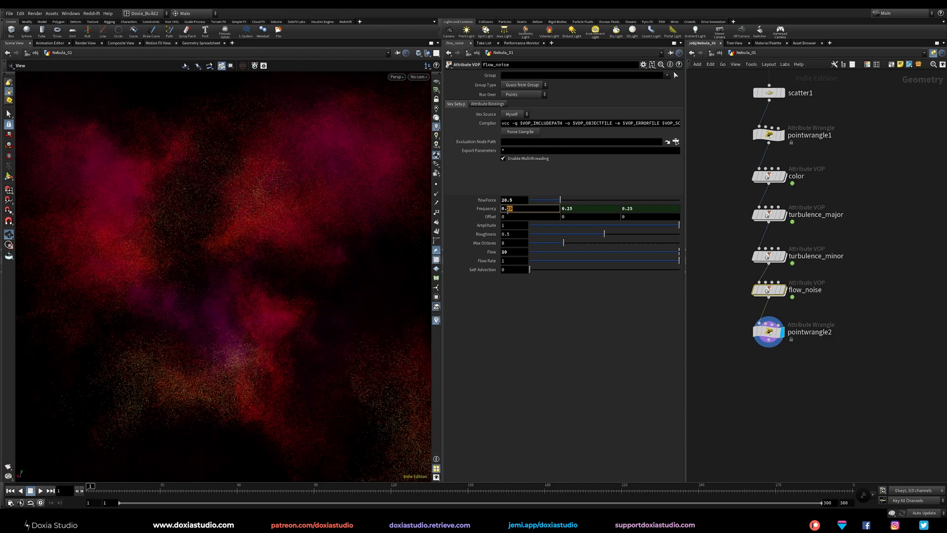
{"action": "type", "text": "2"}
{"action": "key", "text": "Return"}
{"action": "double_click", "coordinate": [508, 209]}
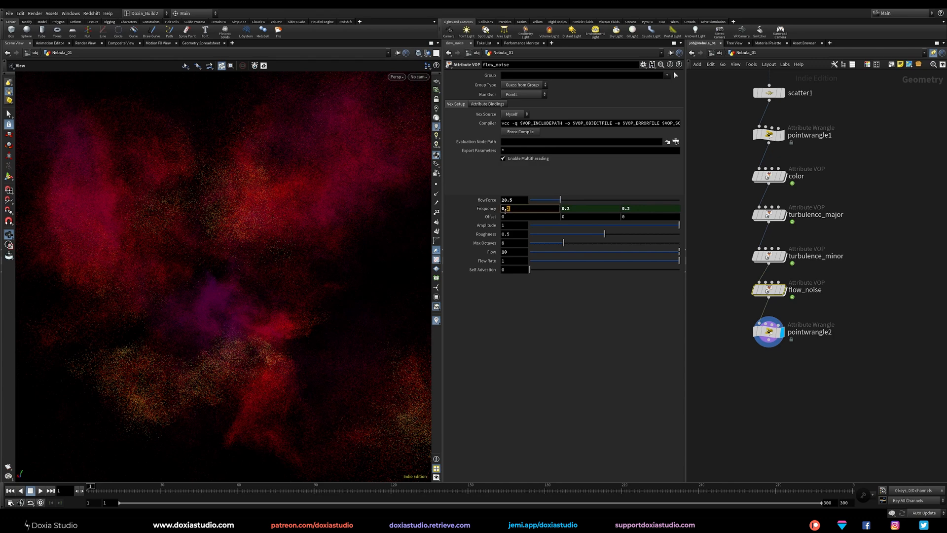
{"action": "type", "text": "1"}
{"action": "key", "text": "Return"}
Step: Set the flowForce of flow_noise to 15
{"action": "key", "text": "shift+Tab"}
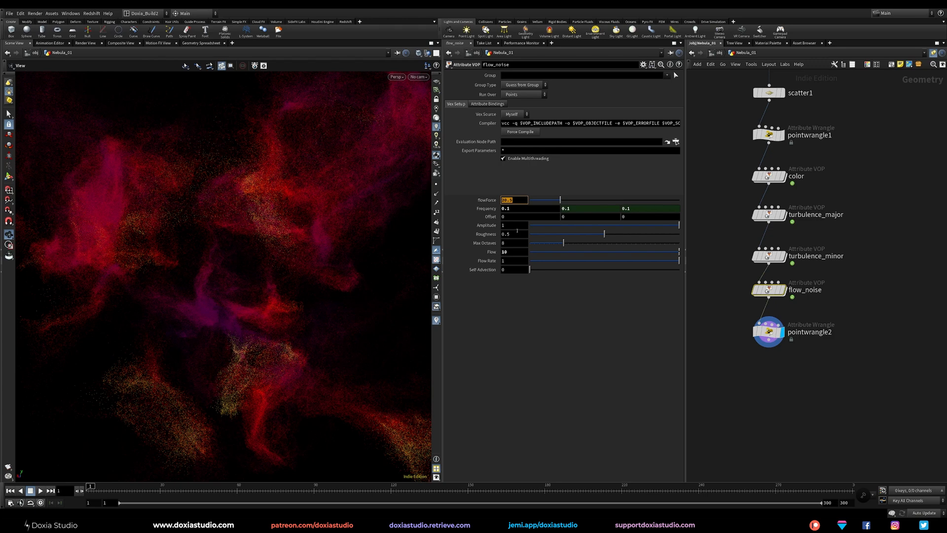
{"action": "type", "text": "15"}
{"action": "key", "text": "Return"}
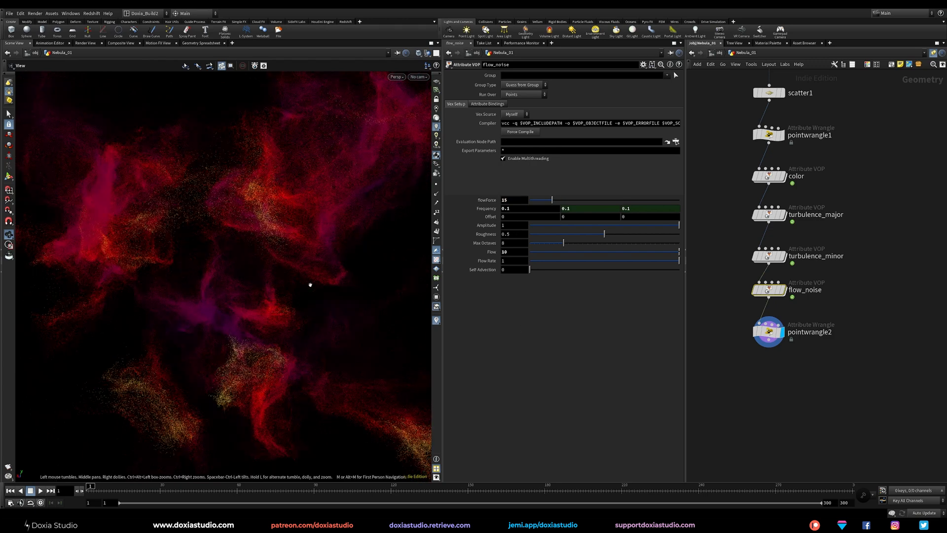
Step: Try a Frequency of 0.05 on flow_noise and return it to 0.1
{"action": "left_click", "coordinate": [514, 208]}
{"action": "key", "text": "Return"}
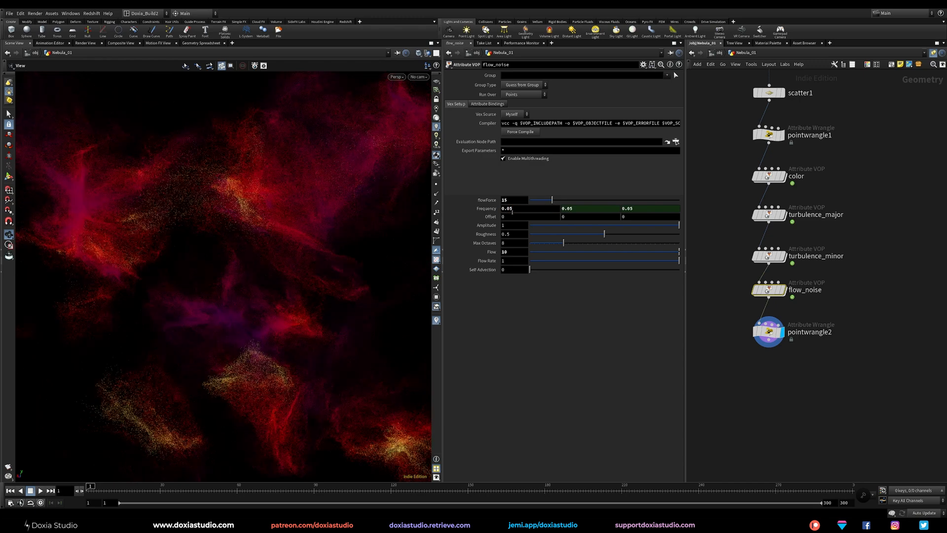
{"action": "type", "text": "1"}
{"action": "key", "text": "Return"}
Step: Set the Roughness of flow_noise to 0.4
{"action": "mouse_move", "coordinate": [306, 303]}
{"action": "left_mouse_down"}
{"action": "mouse_move", "coordinate": [317, 283]}
{"action": "mouse_move", "coordinate": [295, 304]}
{"action": "left_mouse_up"}
{"action": "left_click", "coordinate": [503, 233]}
{"action": "type", "text": "0.4"}
{"action": "key", "text": "Return"}
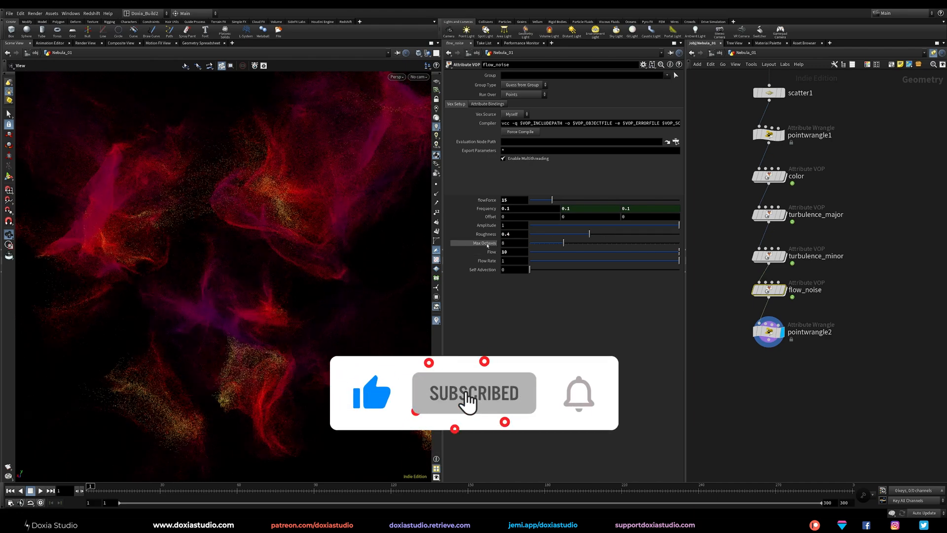
Step: Try Roughness values of 0.3 and 0.5 on flow_noise, and set it back to 0.4
{"action": "key", "text": "BackSpace"}
{"action": "type", "text": "3"}
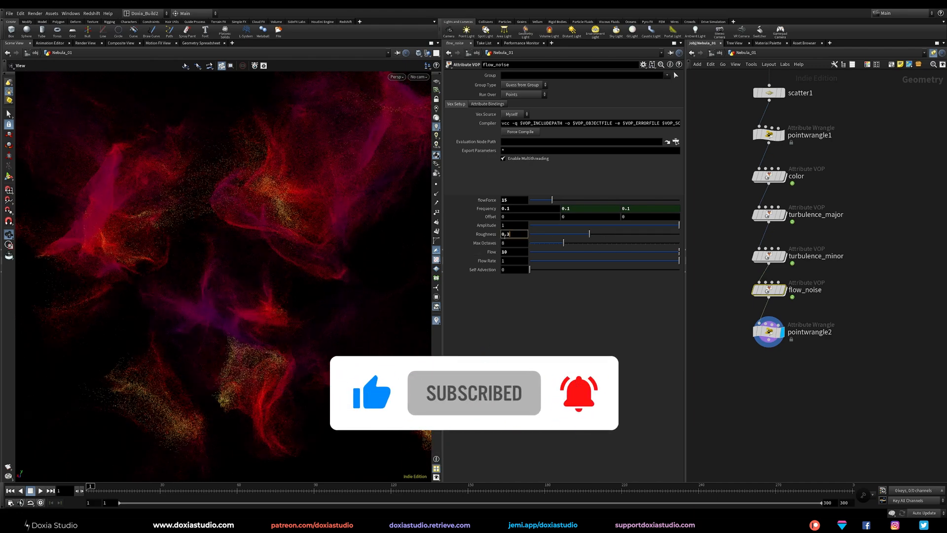
{"action": "key", "text": "Return"}
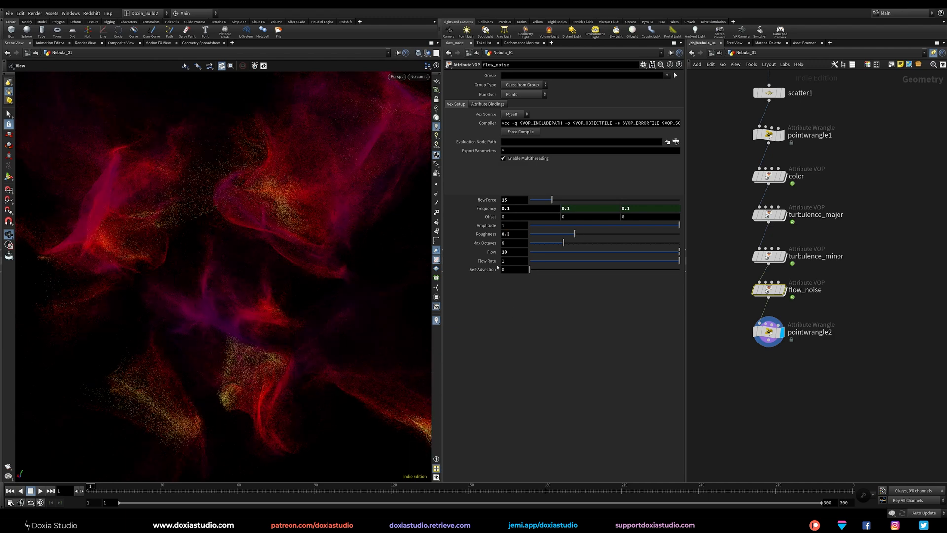
{"action": "left_click", "coordinate": [507, 234]}
{"action": "key", "text": "BackSpace"}
{"action": "type", "text": "5"}
{"action": "key", "text": "Return"}
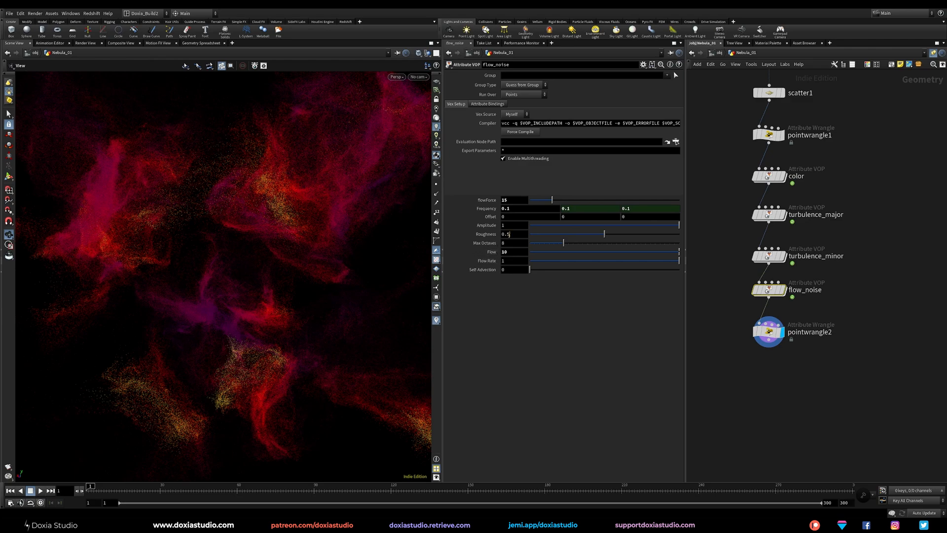
{"action": "type", "text": "4"}
{"action": "key", "text": "Return"}
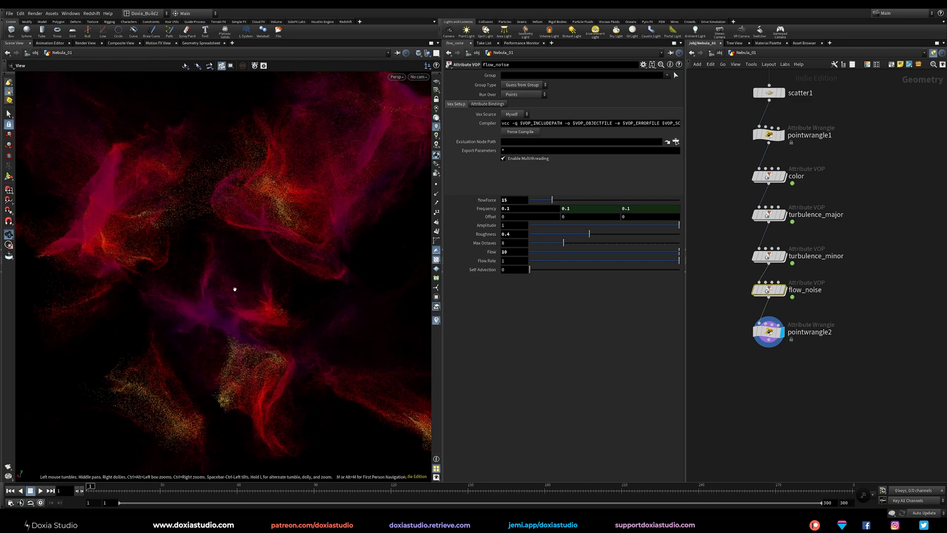
Step: Compare the nebula with flow_noise bypassed and re-enabled, inspecting the particles from several angles
{"action": "scroll", "coordinate": [238, 332], "scroll_direction": "down", "scroll_amount": 3}
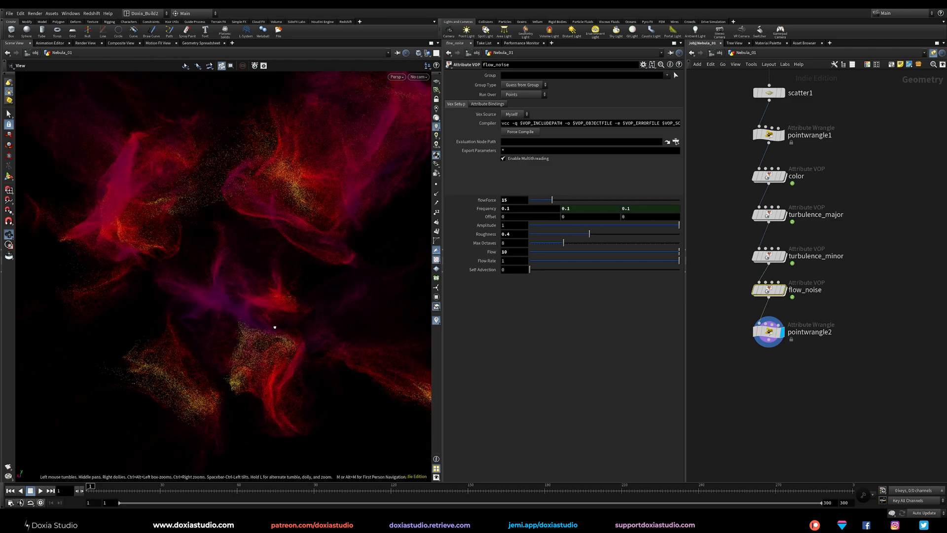
{"action": "left_click_drag", "start_coordinate": [275, 327], "coordinate": [271, 222]}
{"action": "left_click", "coordinate": [783, 255]}
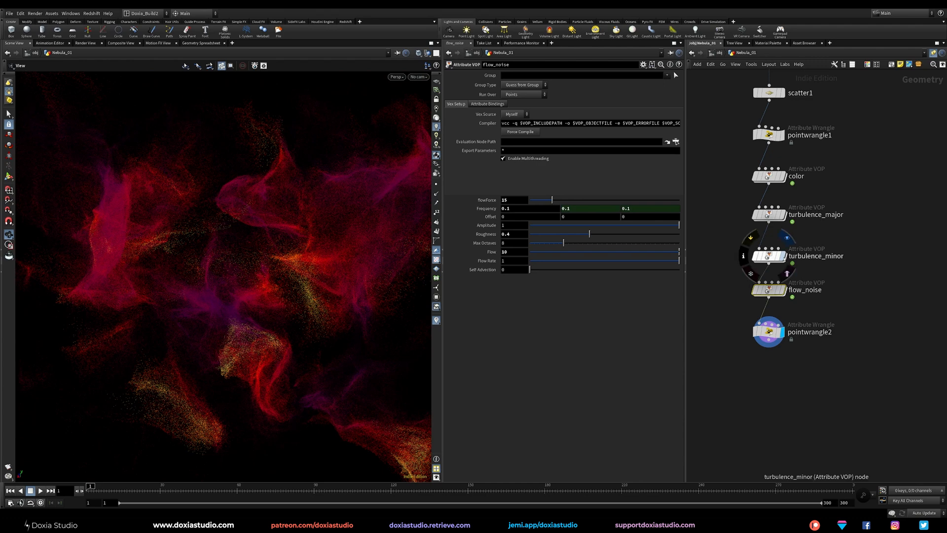
{"action": "left_click", "coordinate": [784, 331]}
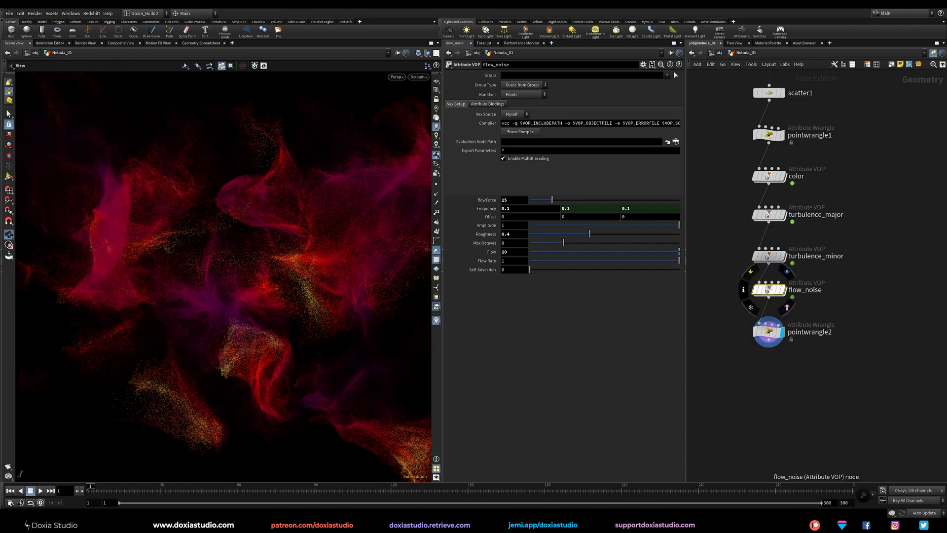
{"action": "left_click", "coordinate": [755, 289]}
{"action": "left_click_drag", "start_coordinate": [263, 293], "coordinate": [279, 338]}
{"action": "mouse_move", "coordinate": [768, 289]}
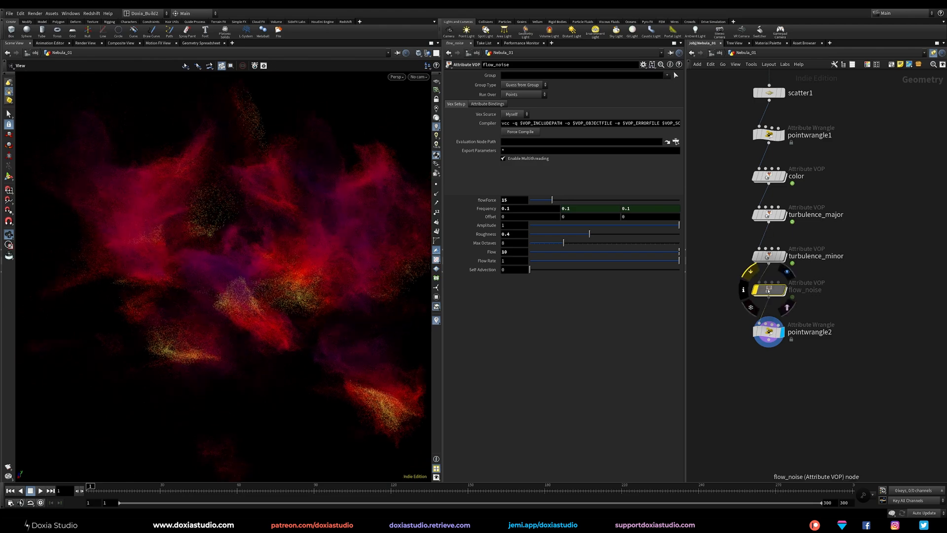
{"action": "left_click", "coordinate": [750, 271]}
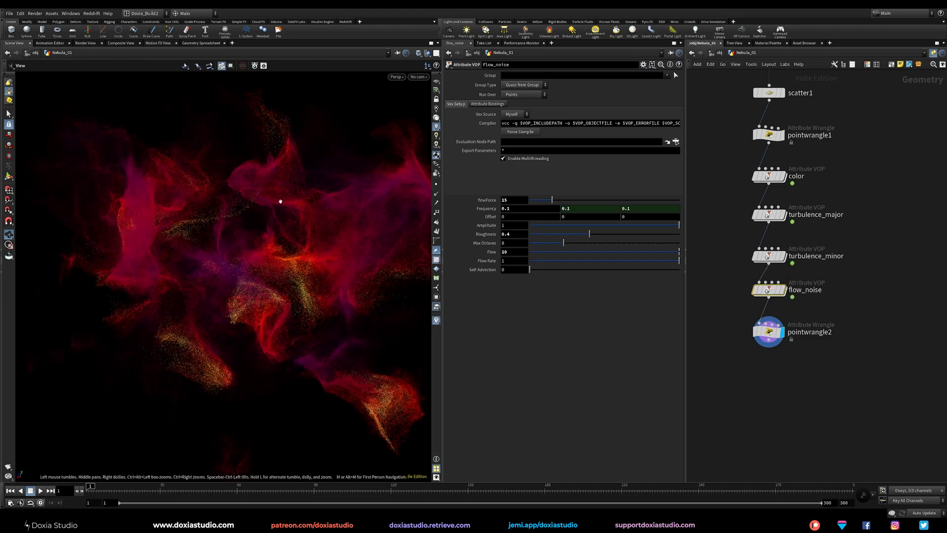
{"action": "left_click_drag", "start_coordinate": [287, 317], "coordinate": [260, 326]}
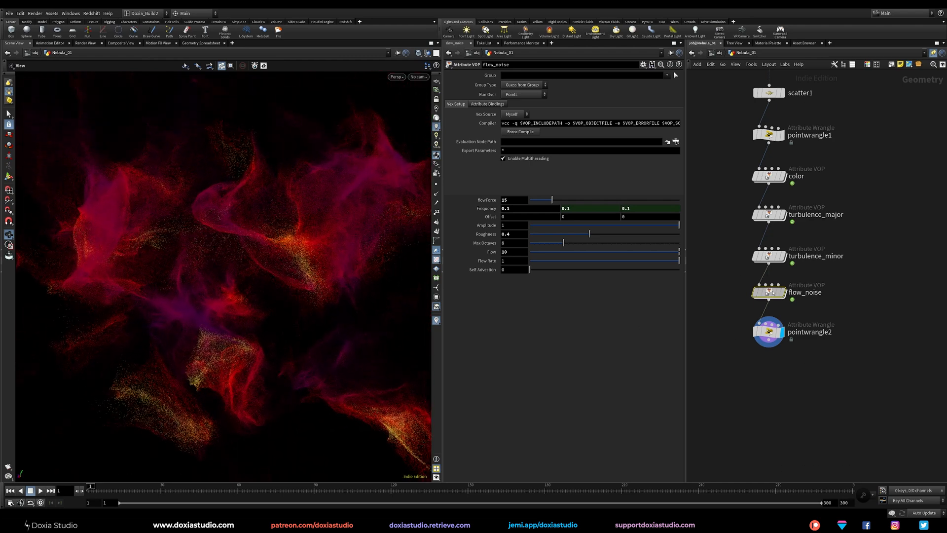
Step: Rename flow_noise as flow_noise_major, and add a duplicate of it directly below named flow_noise_minor
{"action": "double_click", "coordinate": [810, 290]}
{"action": "type", "text": "_major"}
{"action": "key", "text": "Return"}
{"action": "left_click_drag", "start_coordinate": [778, 287], "coordinate": [785, 316], "text": "alt"}
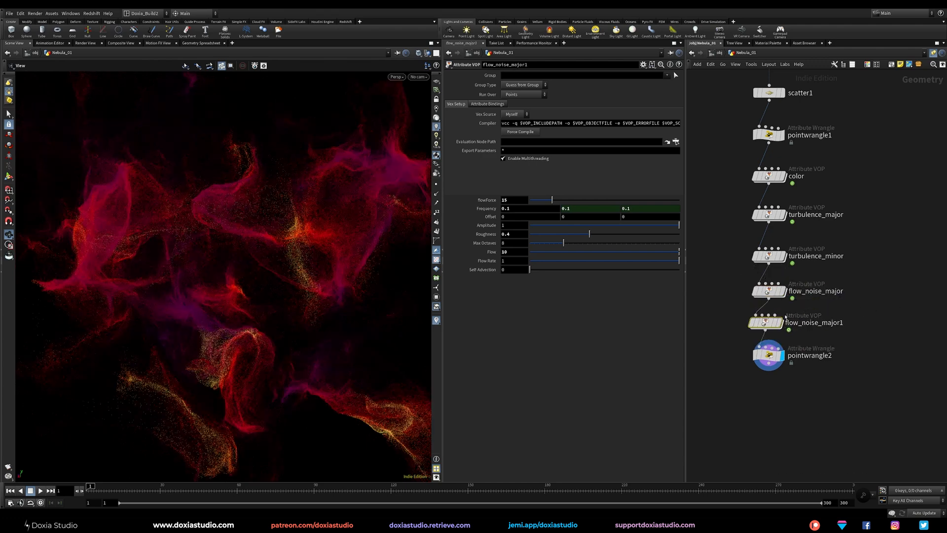
{"action": "double_click", "coordinate": [832, 322]}
{"action": "type", "text": "mino"}
{"action": "key", "text": "Return"}
Step: Set the first two Offset values of flow_noise_minor to 045 and 0645
{"action": "left_click", "coordinate": [769, 291]}
{"action": "left_click", "coordinate": [765, 324]}
{"action": "left_click", "coordinate": [590, 216]}
{"action": "type", "text": "645"}
{"action": "key", "text": "Return"}
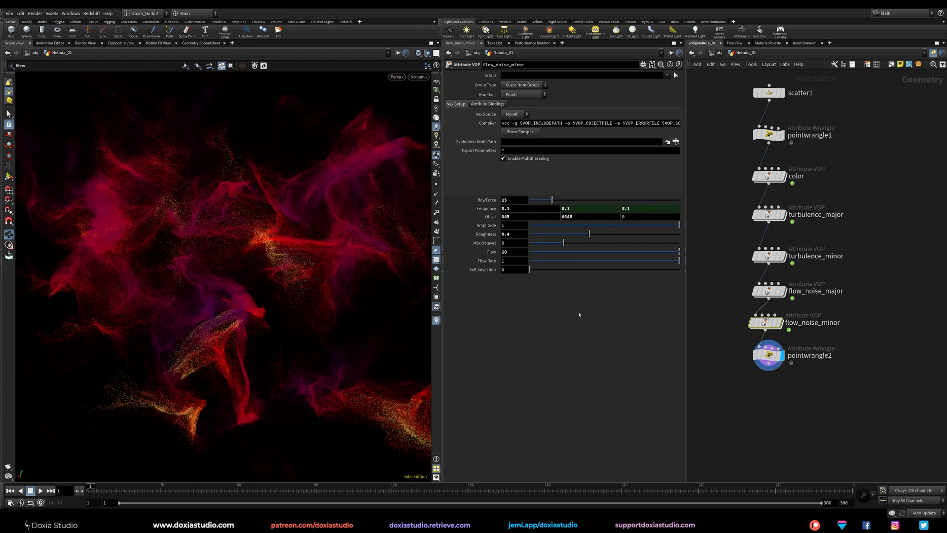
Step: Try a flowForce of 0.5, a Frequency of 1 and a Roughness of 0.55 on flow_noise_minor
{"action": "left_click_drag", "start_coordinate": [511, 202], "coordinate": [497, 202]}
{"action": "type", "text": "0"}
{"action": "key", "text": "Return"}
{"action": "type", "text": "0.5"}
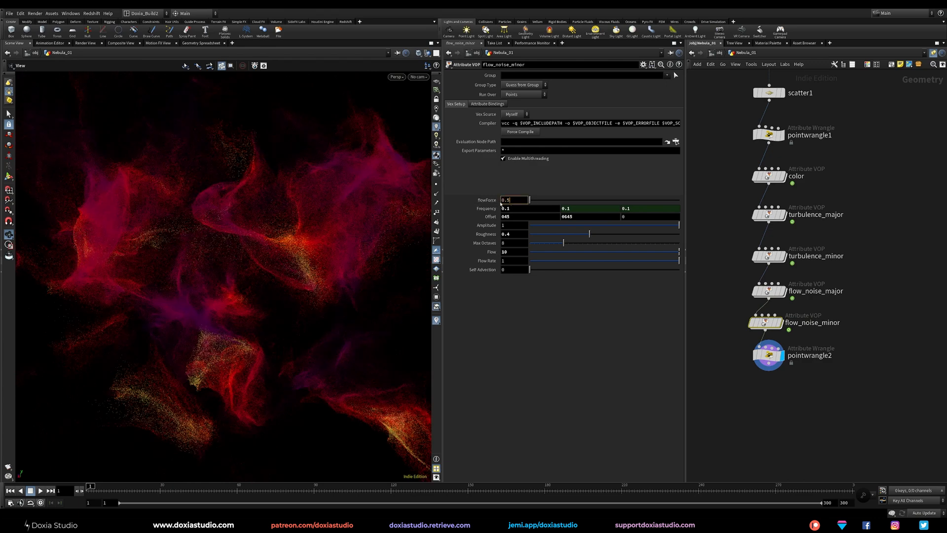
{"action": "key", "text": "Return"}
{"action": "left_click_drag", "start_coordinate": [509, 208], "coordinate": [492, 213]}
{"action": "type", "text": "1"}
{"action": "key", "text": "Return"}
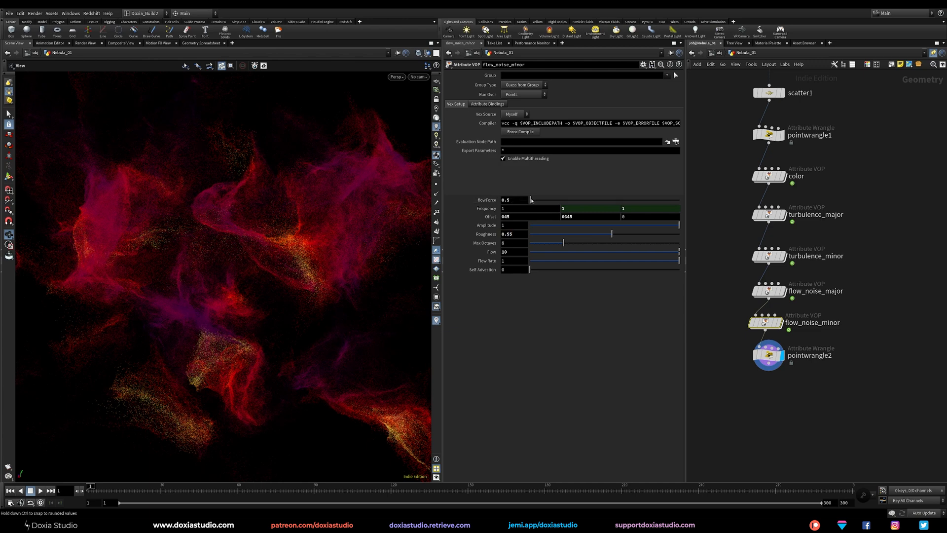
Step: Try flowForce values of 0.2 and 0.5 on flow_noise_minor, and settle on flowForce 1 with Roughness 0.2
{"action": "left_click_drag", "start_coordinate": [532, 200], "coordinate": [530, 199]}
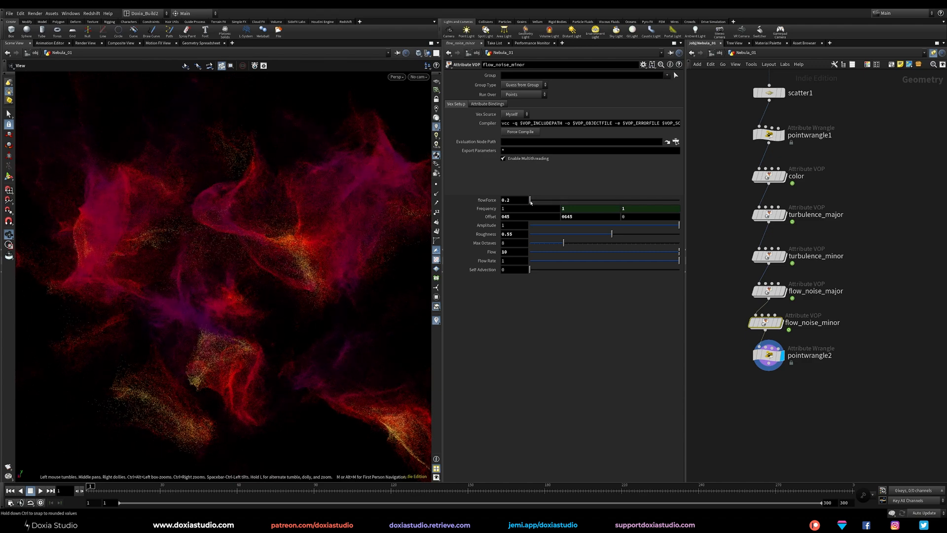
{"action": "key", "text": "Return"}
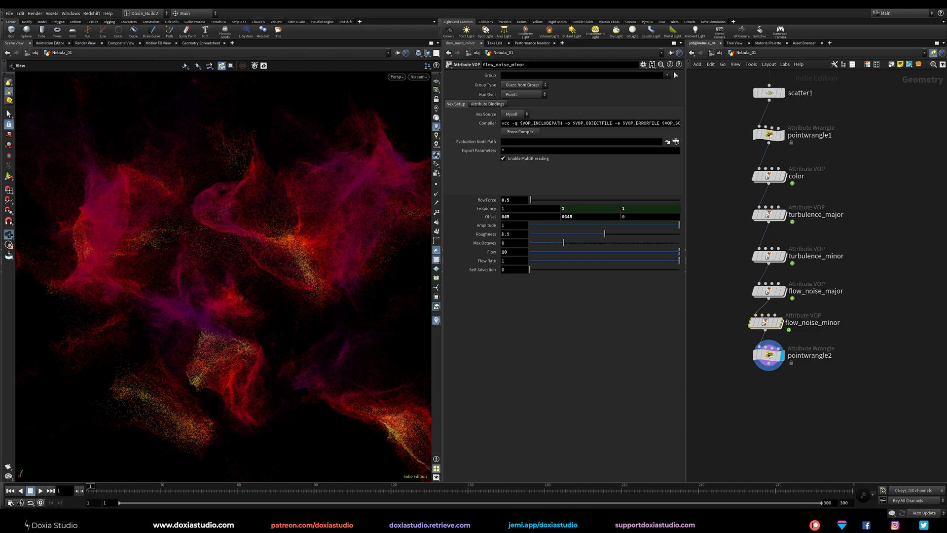
{"action": "key", "text": "Return"}
{"action": "key", "text": "Return"}
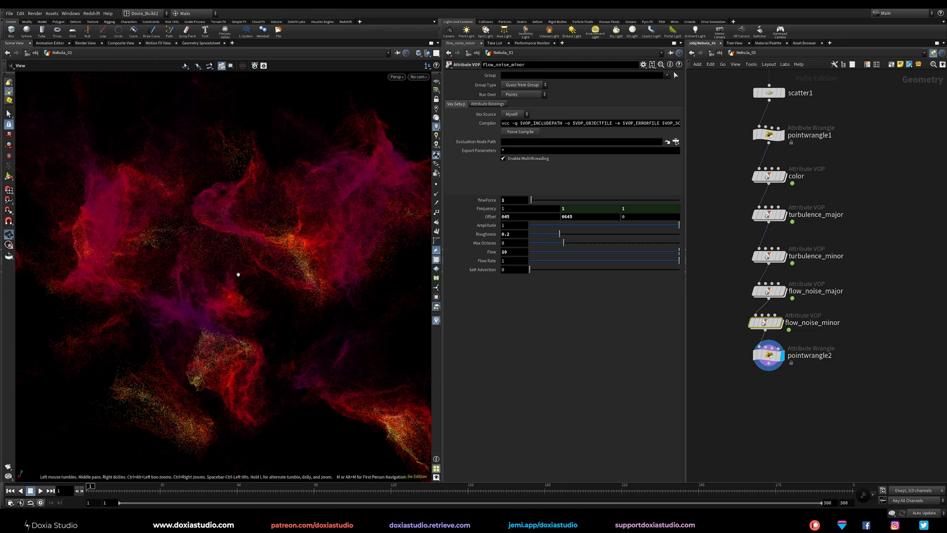
Step: Set the Amplitude of flow_noise_minor to 2
{"action": "right_click_drag", "start_coordinate": [253, 293], "coordinate": [227, 409]}
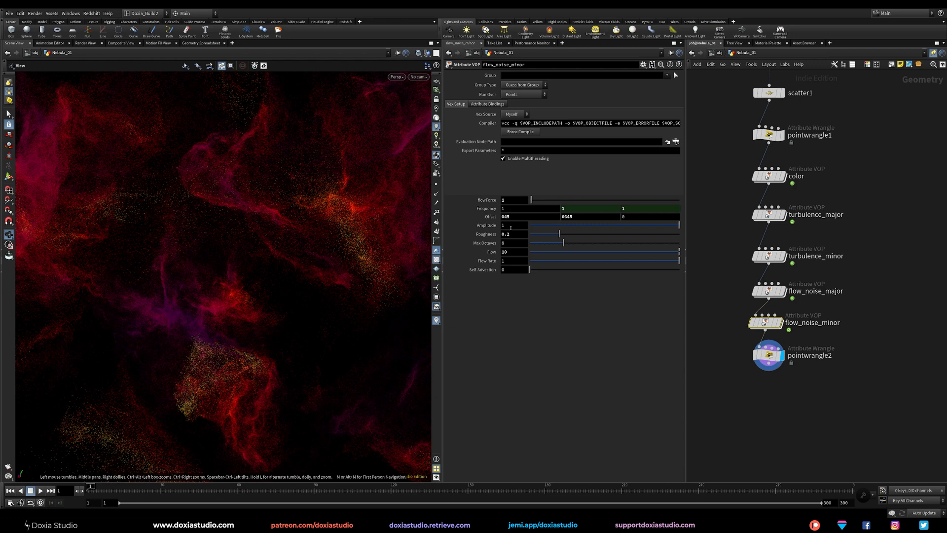
{"action": "type", "text": "2"}
{"action": "key", "text": "Return"}
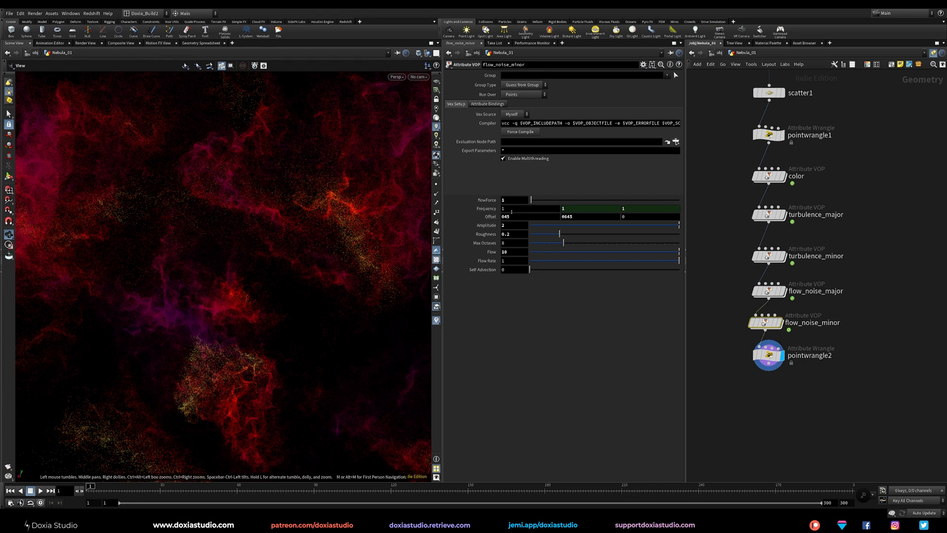
Step: Try Frequency values of 0.6 and 0.35 on flow_noise_minor, comparing against the bypassed node, and set it to 0.5
{"action": "type", "text": "0.6"}
{"action": "key", "text": "Return"}
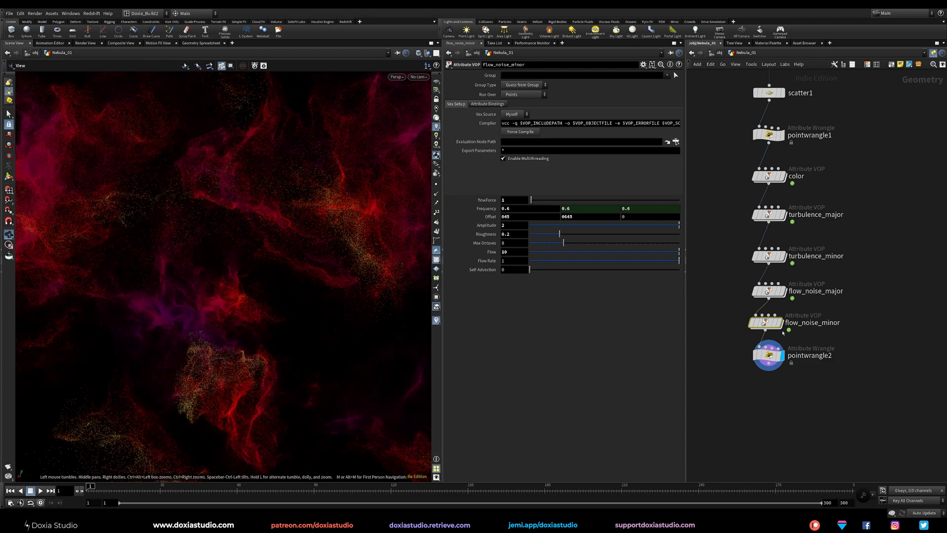
{"action": "left_click", "coordinate": [747, 304]}
{"action": "key", "text": "Return"}
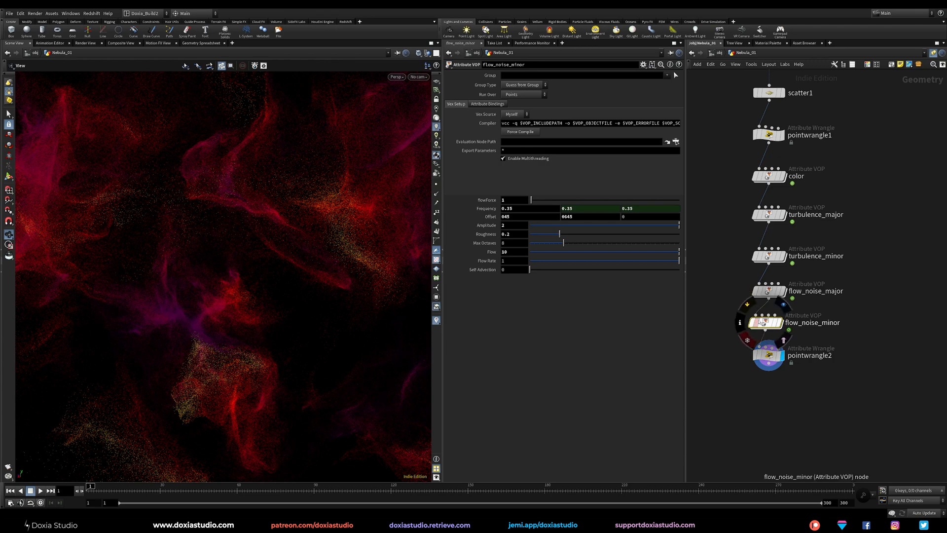
{"action": "left_click", "coordinate": [747, 304]}
{"action": "left_click", "coordinate": [747, 304]}
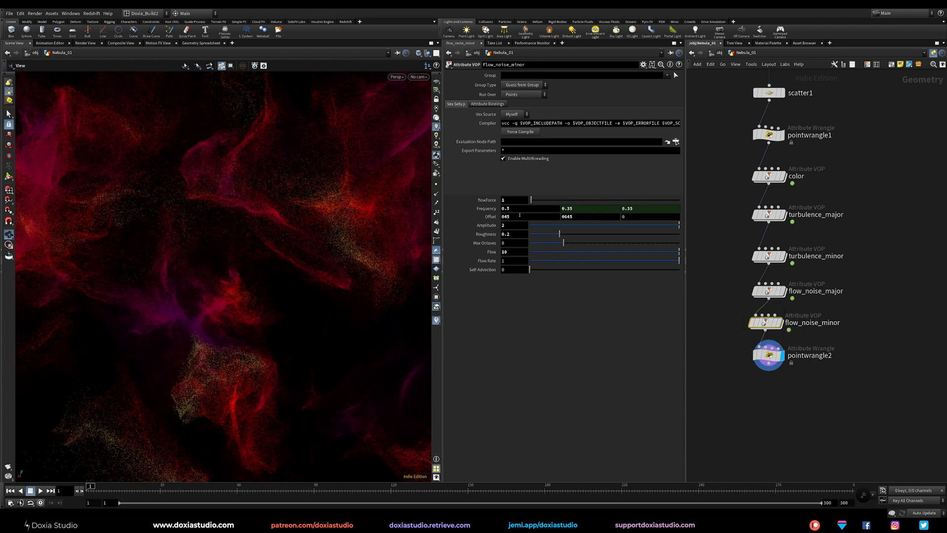
{"action": "key", "text": "Return"}
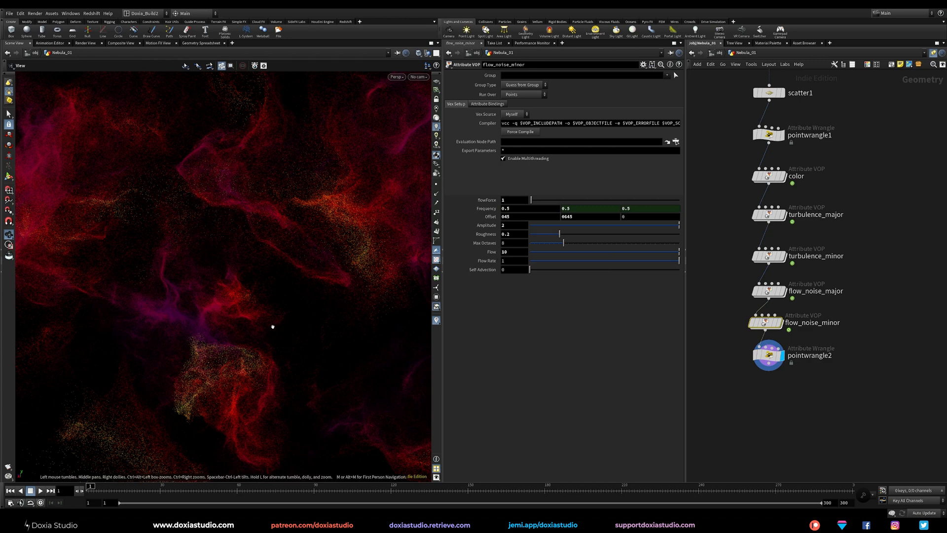
Step: Set the Roughness of flow_noise_minor to 0.25 and inspect the nebula
{"action": "right_click_drag", "start_coordinate": [243, 350], "coordinate": [254, 344]}
{"action": "left_click", "coordinate": [514, 234]}
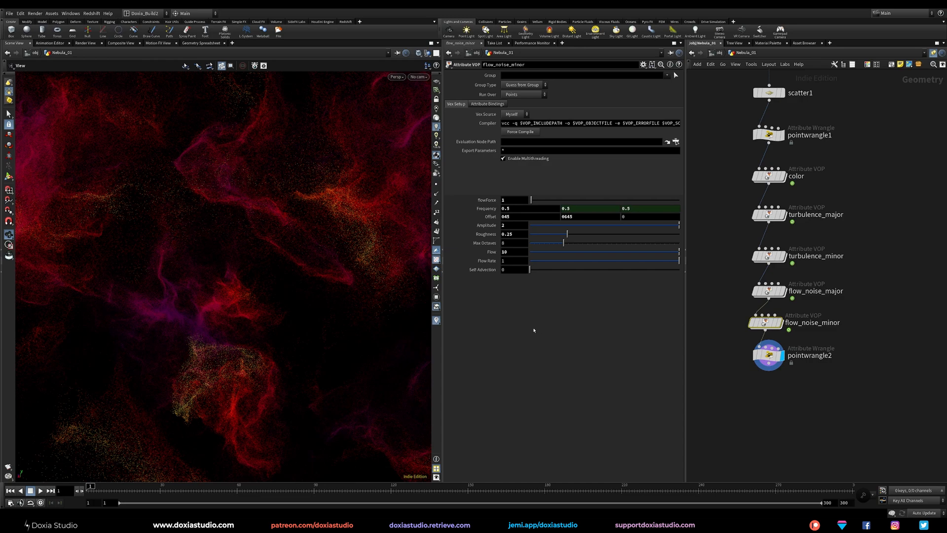
{"action": "left_click_drag", "start_coordinate": [232, 349], "coordinate": [266, 325]}
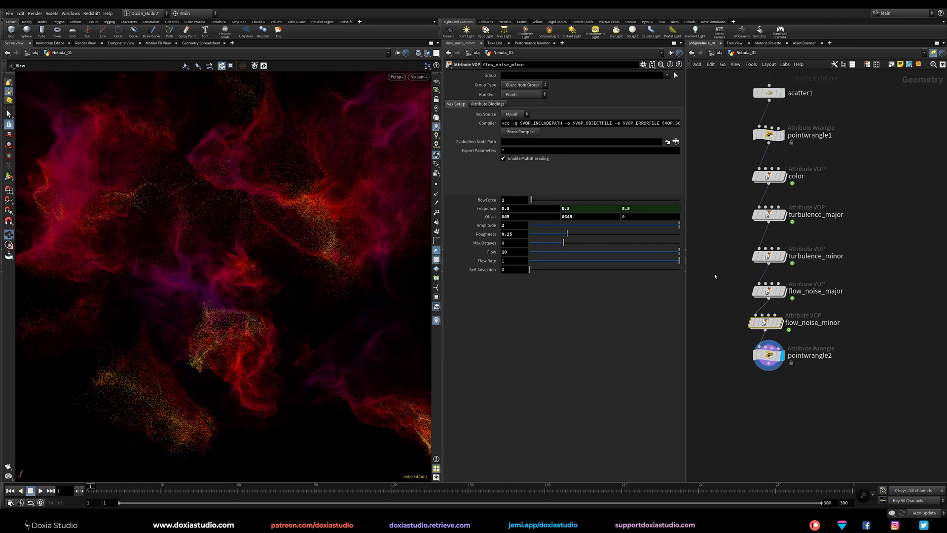
Step: Compare the nebula with flow_noise_major and flow_noise_minor both bypassed and re-enabled
{"action": "left_click_drag", "start_coordinate": [747, 289], "coordinate": [802, 328]}
{"action": "key", "text": "b"}
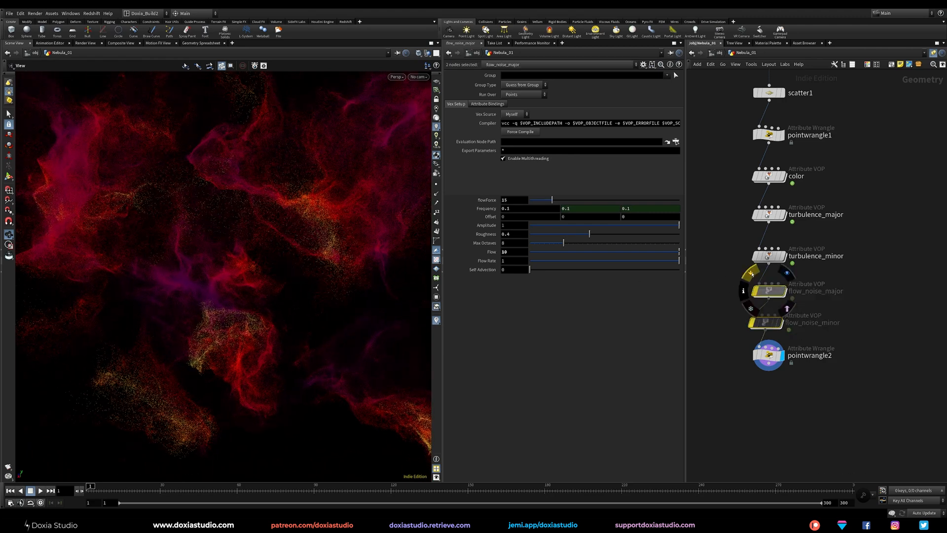
{"action": "left_click_drag", "start_coordinate": [228, 313], "coordinate": [287, 324]}
{"action": "left_click", "coordinate": [751, 275]}
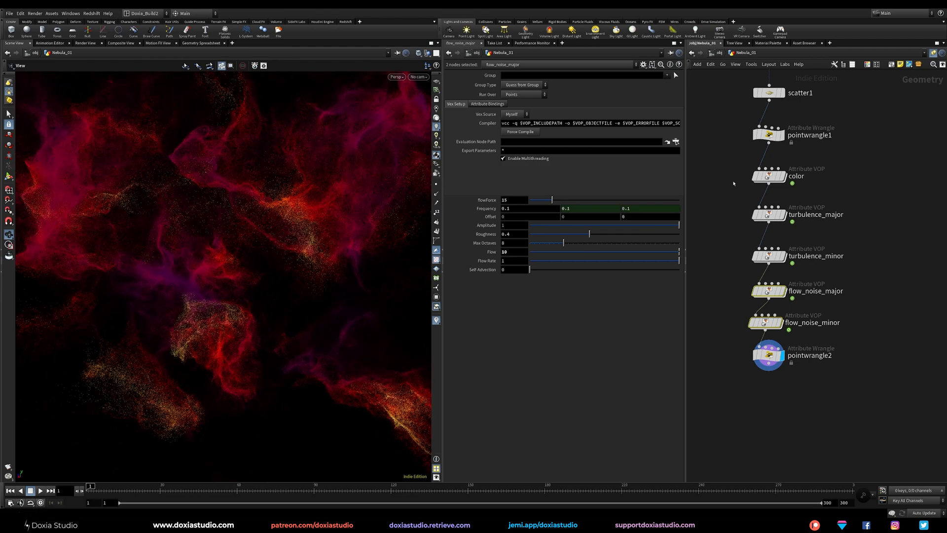
Step: Set the Force Total Count of scatter1 to 10500000 and inspect the denser nebula
{"action": "left_click", "coordinate": [733, 185]}
{"action": "left_click", "coordinate": [758, 136]}
{"action": "left_click", "coordinate": [770, 93]}
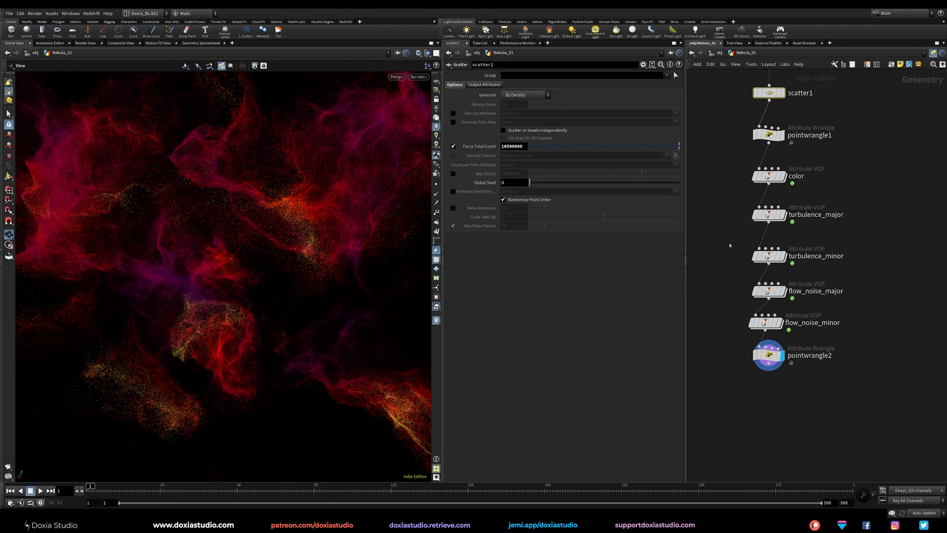
{"action": "left_click_drag", "start_coordinate": [237, 279], "coordinate": [230, 323]}
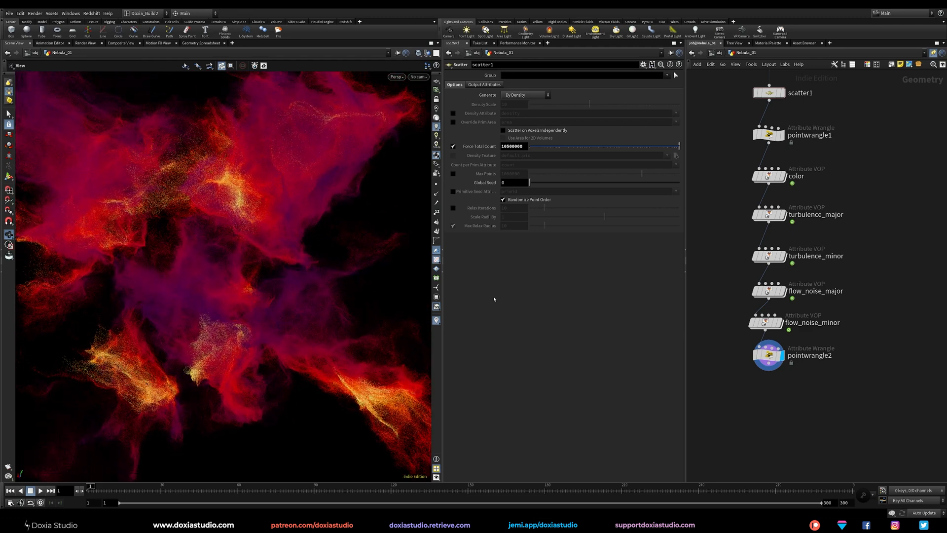
Step: Duplicate the color VOP and, inside the copy, connect the global P output to turbnoise1's position input
{"action": "left_click_drag", "start_coordinate": [768, 176], "coordinate": [707, 374], "text": "alt"}
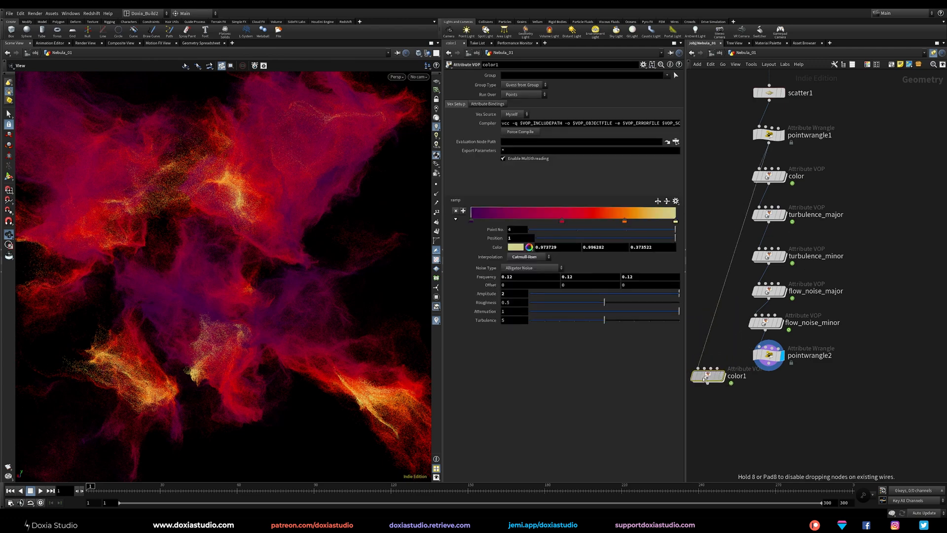
{"action": "double_click", "coordinate": [707, 374]}
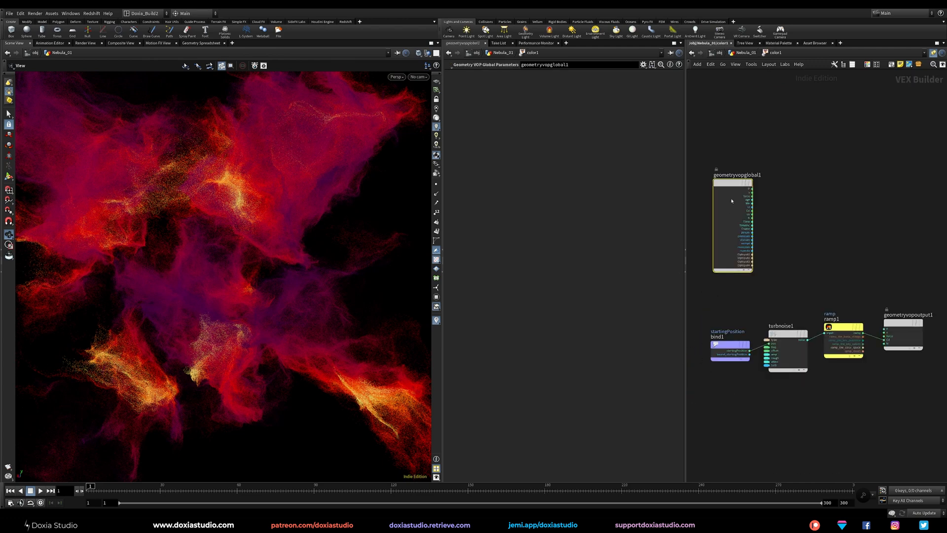
{"action": "left_click_drag", "start_coordinate": [752, 188], "coordinate": [775, 344]}
{"action": "key", "text": "u"}
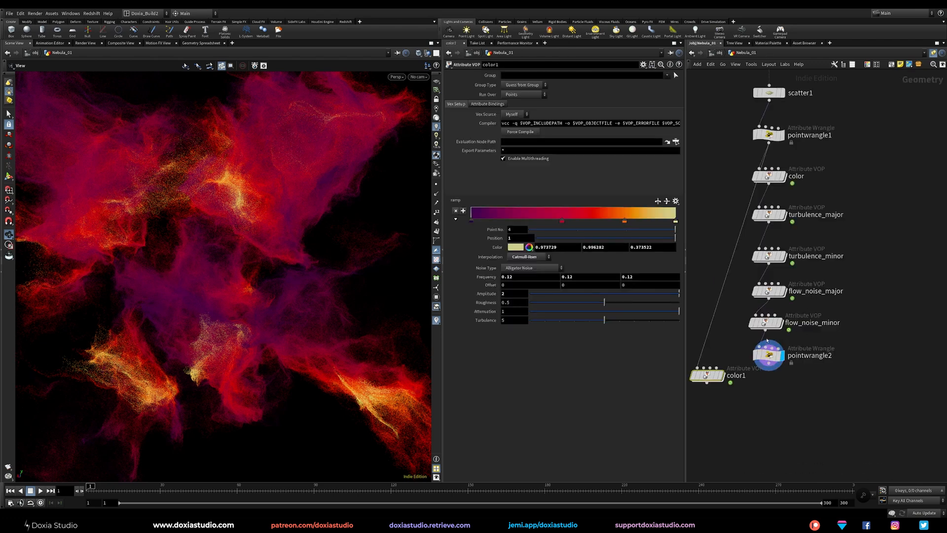
Step: Insert color1 between flow_noise_minor and pointwrangle2, and inspect the recolored nebula from near and far
{"action": "left_click_drag", "start_coordinate": [765, 334], "coordinate": [745, 353]}
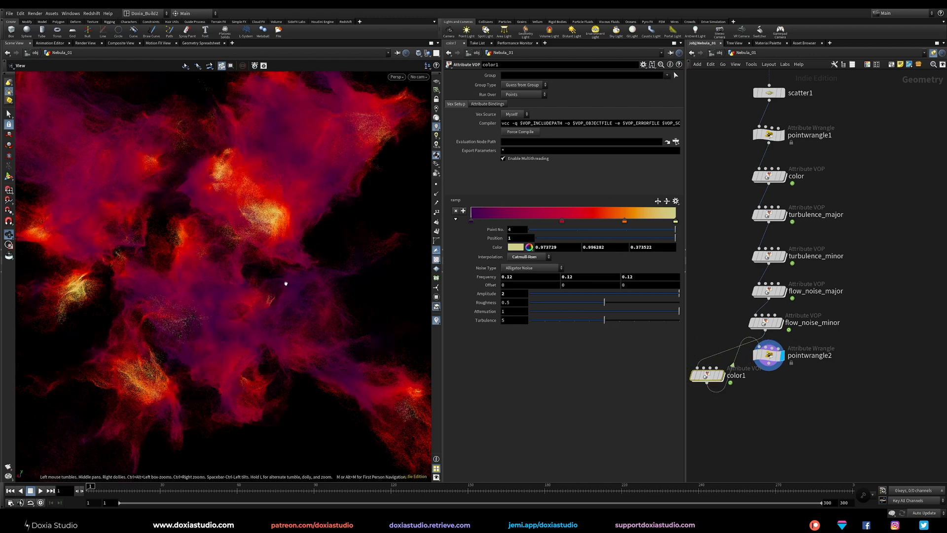
{"action": "left_click_drag", "start_coordinate": [280, 211], "coordinate": [214, 246]}
{"action": "scroll", "coordinate": [214, 247], "scroll_direction": "down", "scroll_amount": 5}
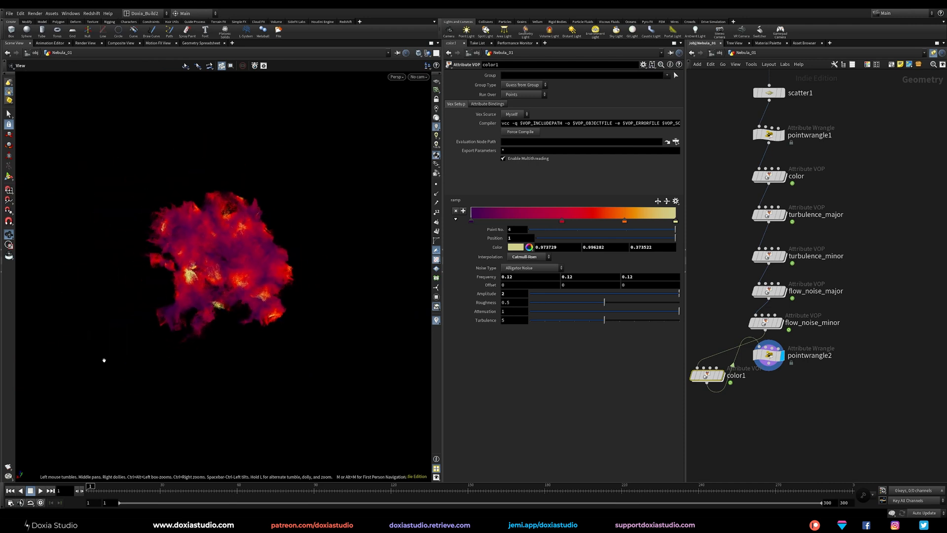
{"action": "scroll", "coordinate": [215, 239], "scroll_direction": "up", "scroll_amount": 5}
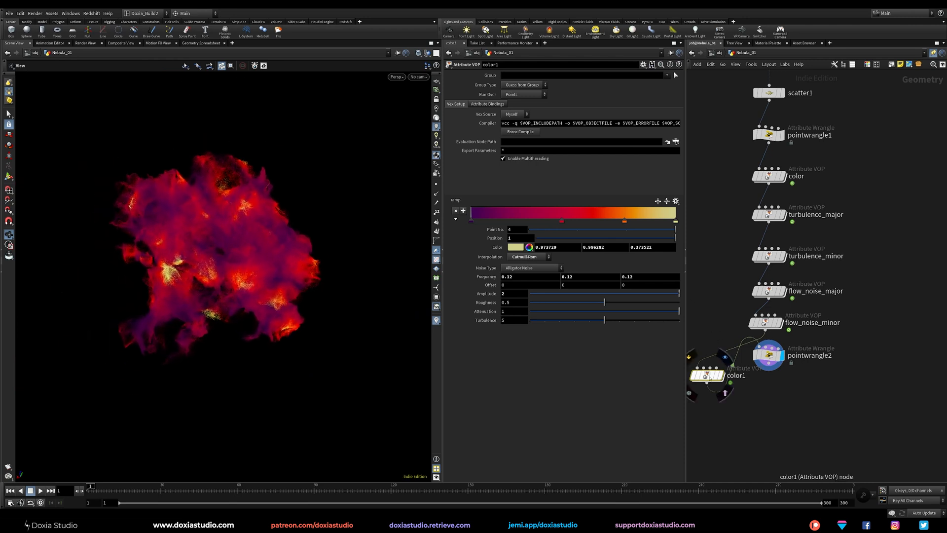
Step: Bypass color1 and line it up between flow_noise_minor and pointwrangle2, spacing pointwrangle2 further below
{"action": "left_click", "coordinate": [689, 356]}
{"action": "scroll", "coordinate": [262, 289], "scroll_direction": "up", "scroll_amount": 3}
{"action": "left_click_drag", "start_coordinate": [261, 288], "coordinate": [232, 289]}
{"action": "left_click_drag", "start_coordinate": [739, 365], "coordinate": [765, 394]}
{"action": "left_click_drag", "start_coordinate": [708, 375], "coordinate": [760, 363]}
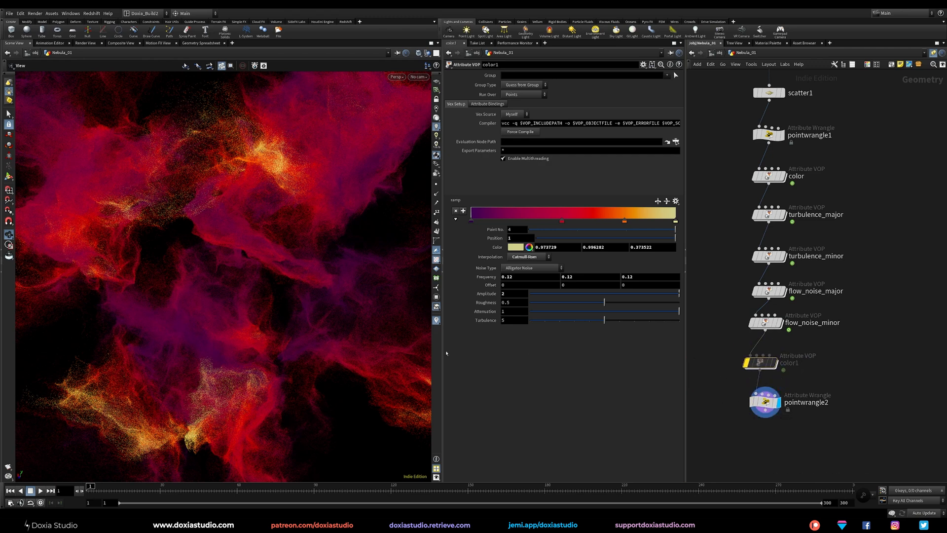
{"action": "scroll", "coordinate": [173, 335], "scroll_direction": "down", "scroll_amount": 2}
{"action": "scroll", "coordinate": [173, 335], "scroll_direction": "up", "scroll_amount": 2}
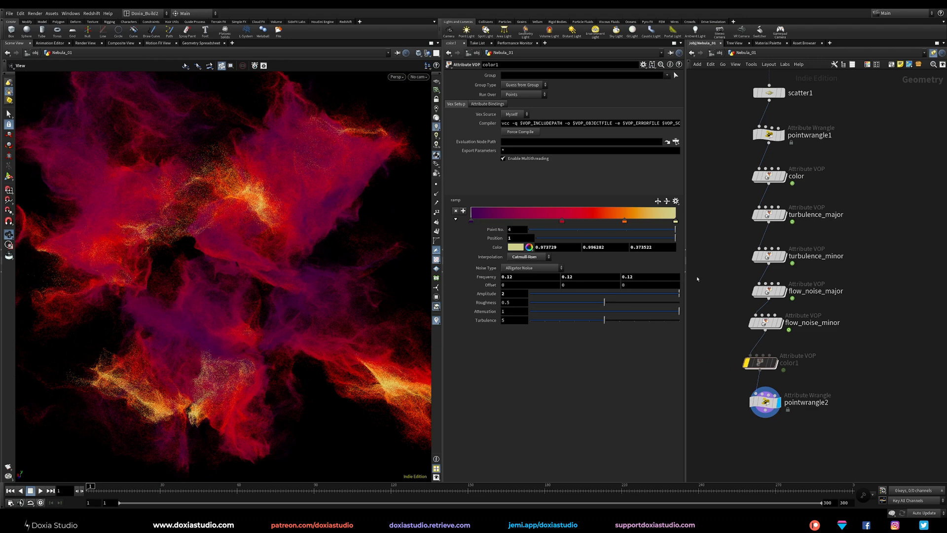
{"action": "left_click_drag", "start_coordinate": [765, 401], "coordinate": [765, 415]}
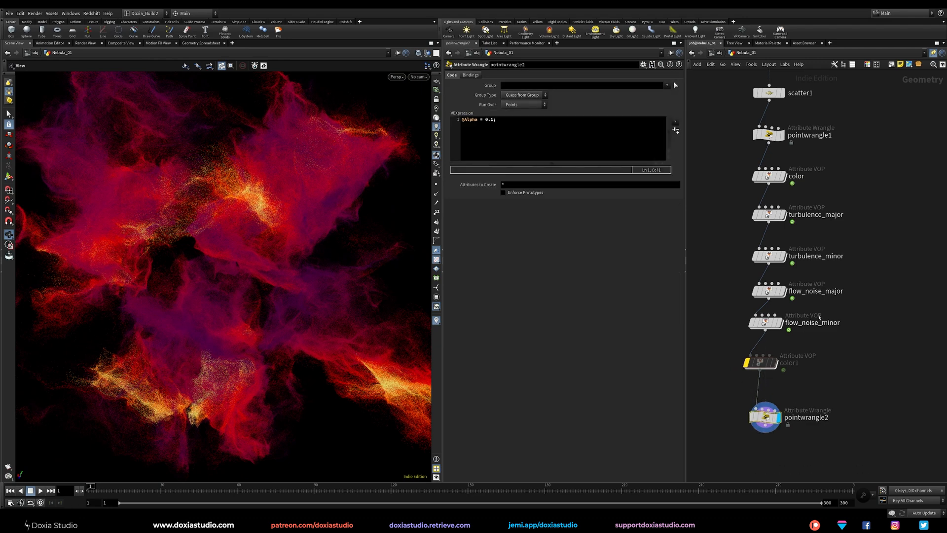
{"action": "scroll", "coordinate": [207, 345], "scroll_direction": "up", "scroll_amount": 4}
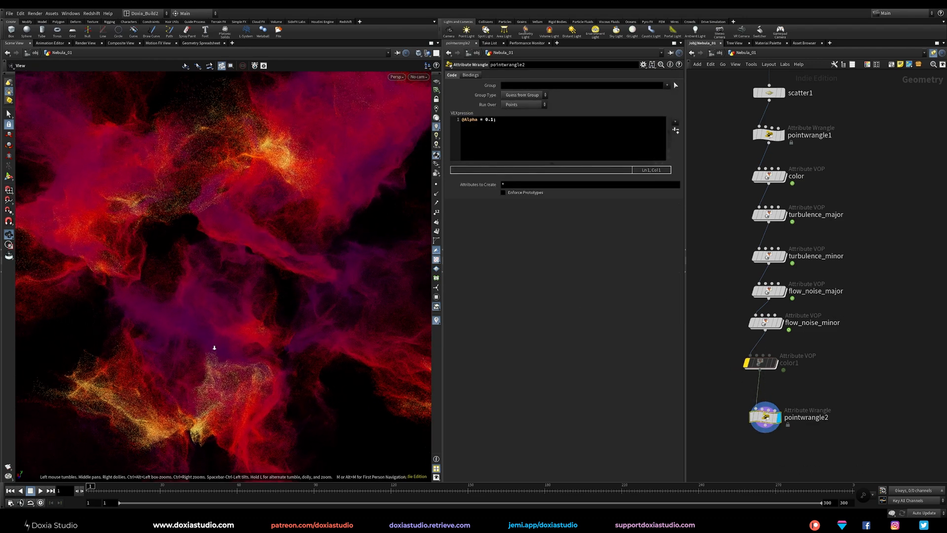
{"action": "scroll", "coordinate": [210, 349], "scroll_direction": "up", "scroll_amount": 4}
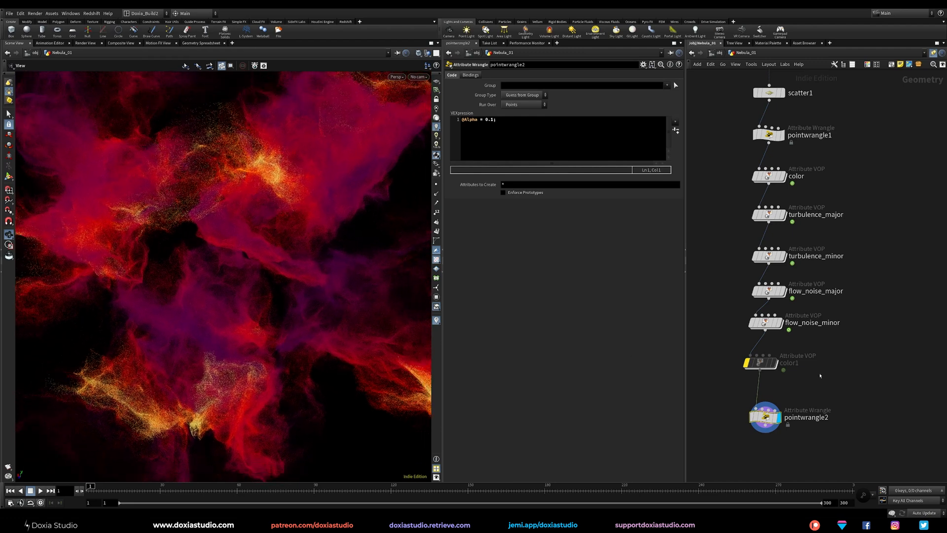
Step: Branch a Transform node off flow_noise_minor beside color1 and make it the displayed node
{"action": "middle_click_drag", "start_coordinate": [836, 381], "coordinate": [836, 326]}
{"action": "scroll", "coordinate": [232, 316], "scroll_direction": "down", "scroll_amount": 3}
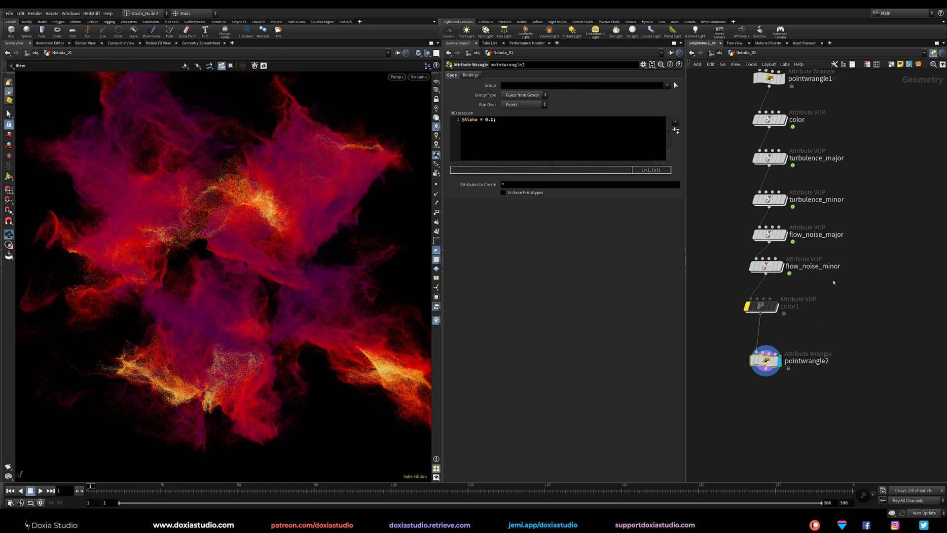
{"action": "middle_click_drag", "start_coordinate": [869, 301], "coordinate": [851, 295]}
{"action": "left_click_drag", "start_coordinate": [747, 268], "coordinate": [832, 291]}
{"action": "key", "text": "Tab"}
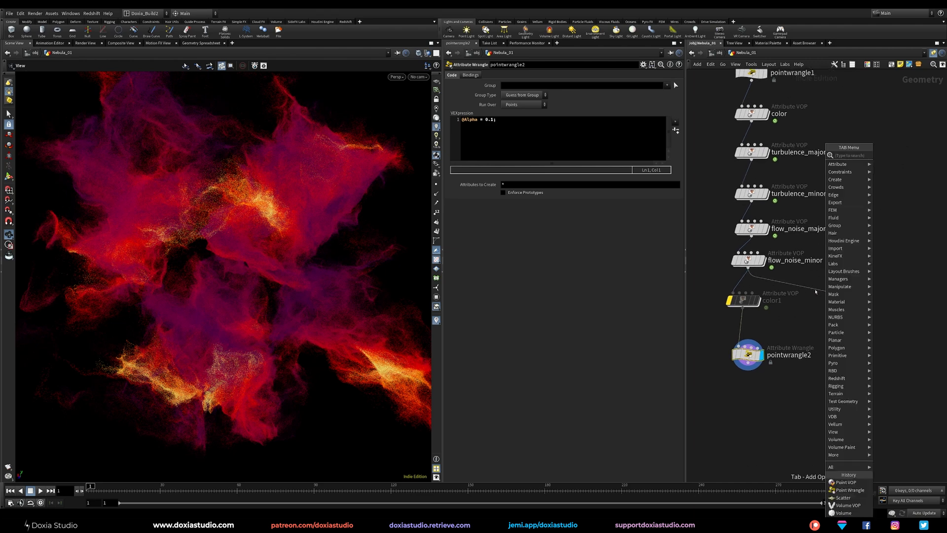
{"action": "type", "text": "tran"}
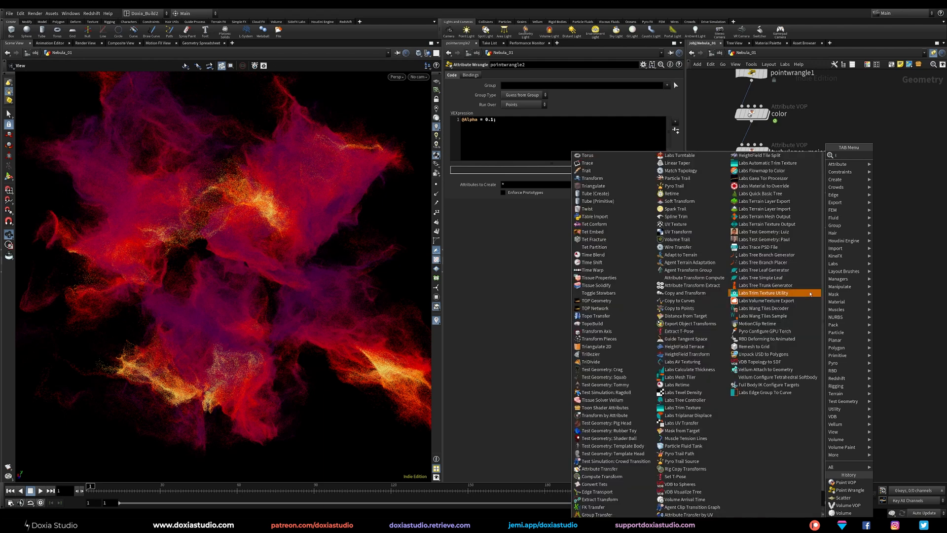
{"action": "left_click", "coordinate": [807, 155]}
{"action": "left_click", "coordinate": [826, 291]}
{"action": "left_click_drag", "start_coordinate": [826, 291], "coordinate": [832, 296]}
{"action": "left_click", "coordinate": [843, 295]}
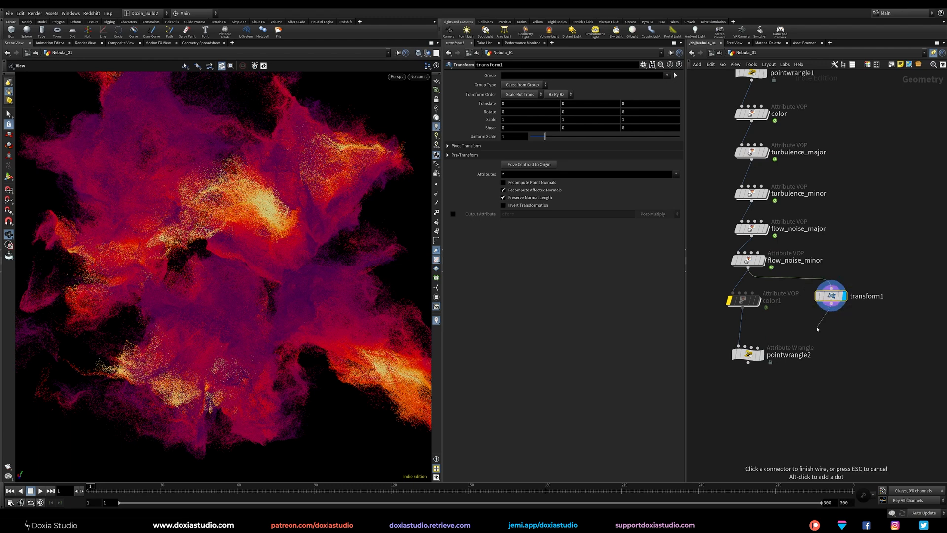
Step: Insert a Merge node between color1 and pointwrangle2, wire transform1 into it, and make pointwrangle2 the displayed node
{"action": "key", "text": "Tab"}
{"action": "type", "text": "merge"}
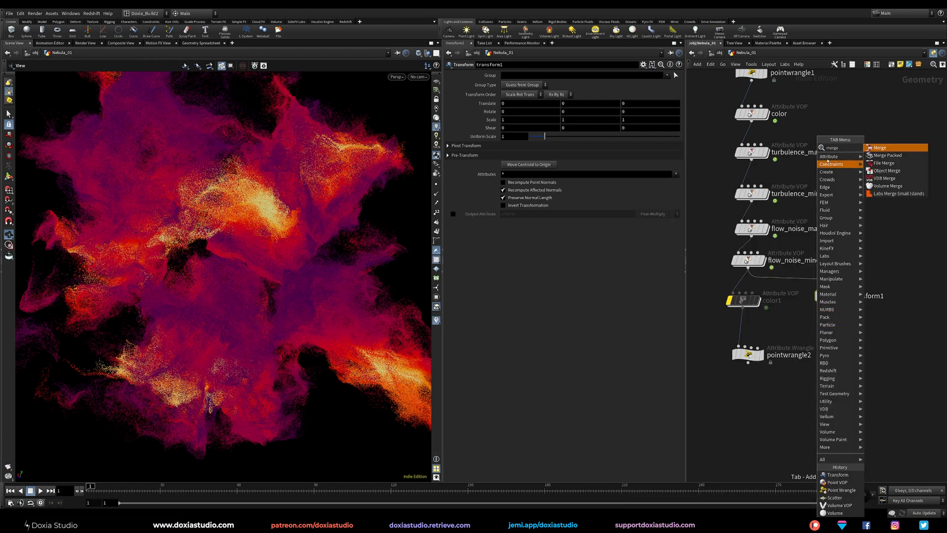
{"action": "left_click", "coordinate": [879, 147]}
{"action": "left_click", "coordinate": [742, 329]}
{"action": "left_click_drag", "start_coordinate": [742, 331], "coordinate": [751, 339]}
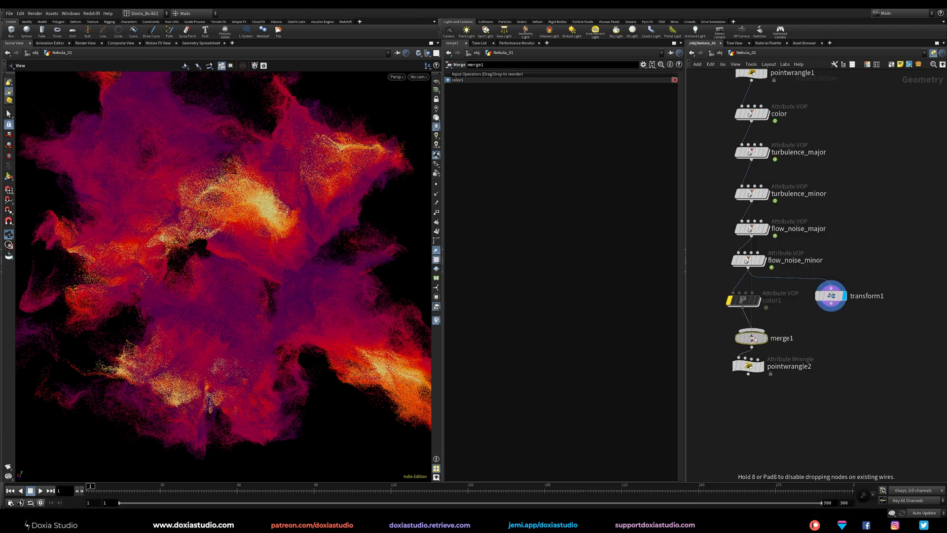
{"action": "left_click_drag", "start_coordinate": [831, 303], "coordinate": [755, 330]}
{"action": "left_click", "coordinate": [763, 368]}
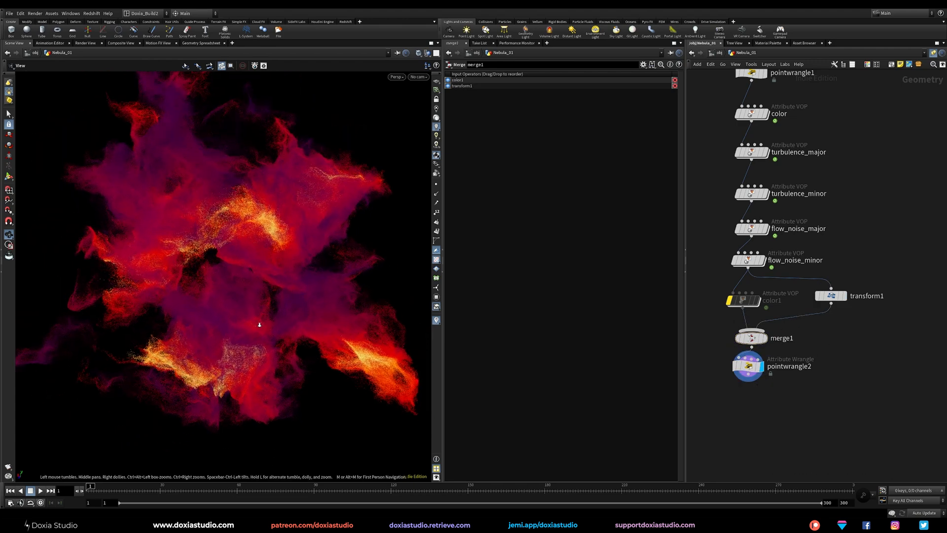
Step: Set transform1's uniform scale to 5 and view the enlarged copy around the original nebula
{"action": "left_click", "coordinate": [831, 296]}
{"action": "left_click", "coordinate": [511, 136]}
{"action": "type", "text": "5"}
{"action": "key", "text": "Return"}
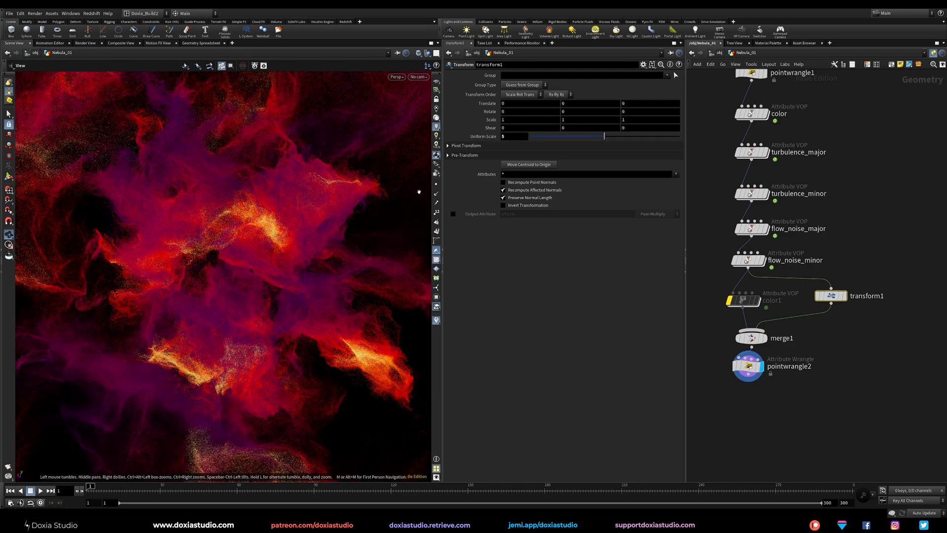
{"action": "left_click_drag", "start_coordinate": [310, 246], "coordinate": [306, 315]}
Step: Set transform1's rotation to 456 on X and 64 on Y, and show its transform handle in the viewport
{"action": "left_click", "coordinate": [527, 113]}
{"action": "left_click", "coordinate": [576, 111]}
{"action": "type", "text": "64"}
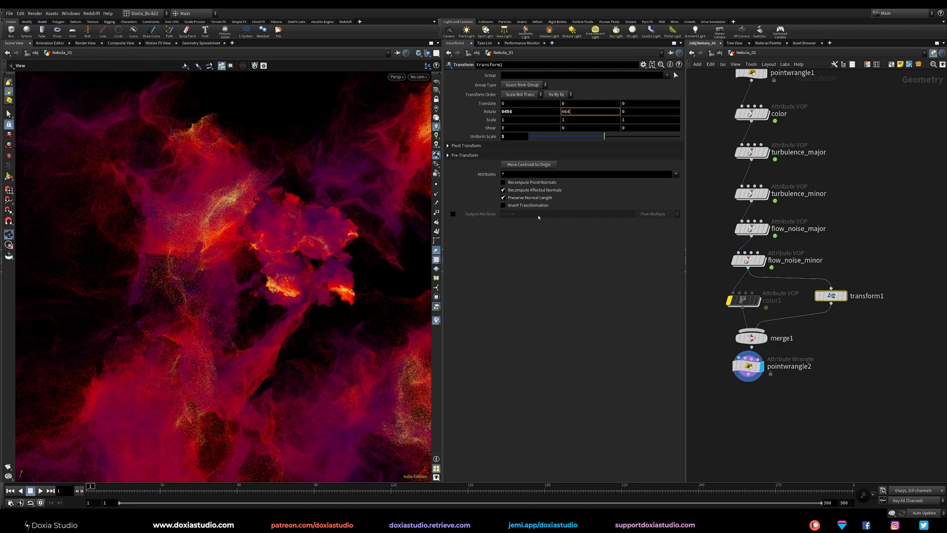
{"action": "key", "text": "Return"}
{"action": "left_click_drag", "start_coordinate": [362, 292], "coordinate": [468, 289]}
{"action": "right_click_drag", "start_coordinate": [316, 286], "coordinate": [245, 286]}
{"action": "left_click_drag", "start_coordinate": [245, 285], "coordinate": [172, 289]}
{"action": "middle_click_drag", "start_coordinate": [173, 289], "coordinate": [164, 309]}
{"action": "left_click", "coordinate": [9, 176]}
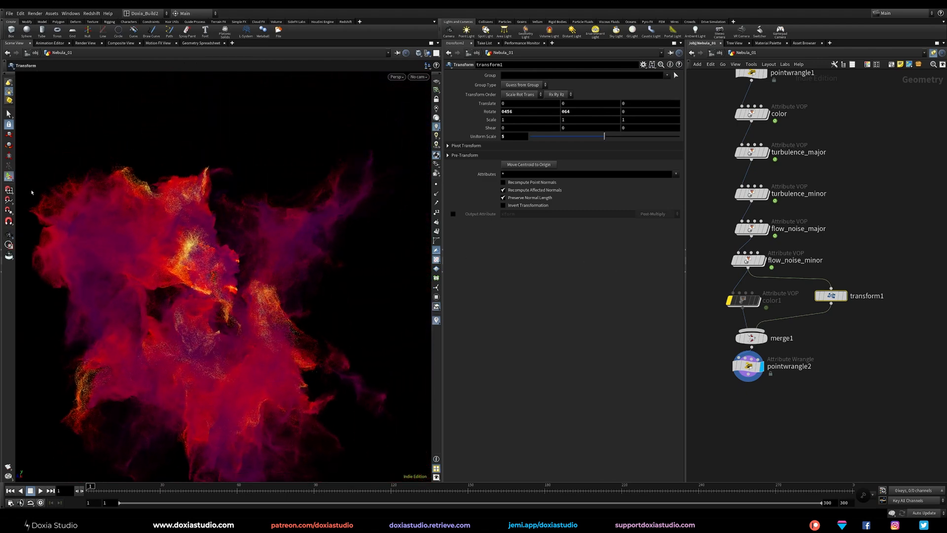
{"action": "left_click_drag", "start_coordinate": [233, 279], "coordinate": [244, 274], "text": "alt"}
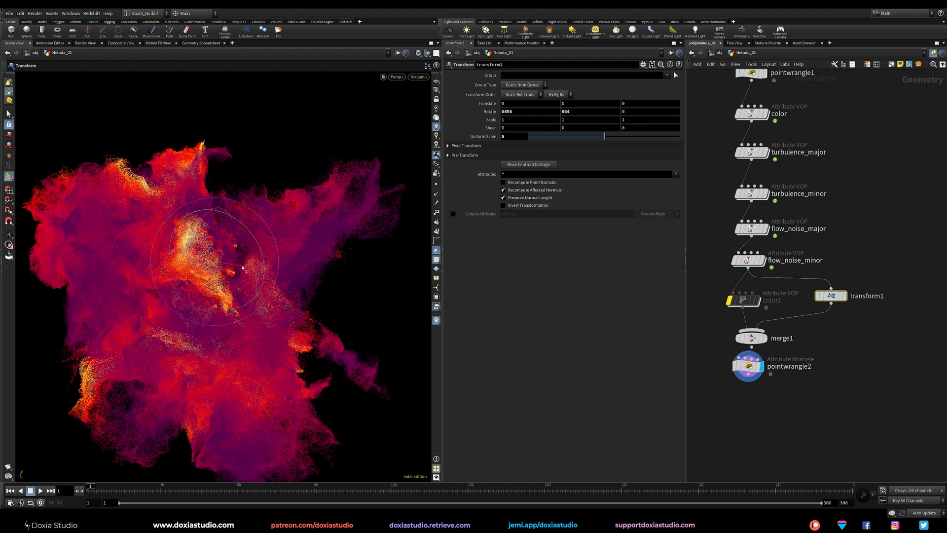
Step: Insert a second Transform node between transform1 and merge1, and align it directly below transform1
{"action": "key", "text": "Tab"}
{"action": "type", "text": "tran"}
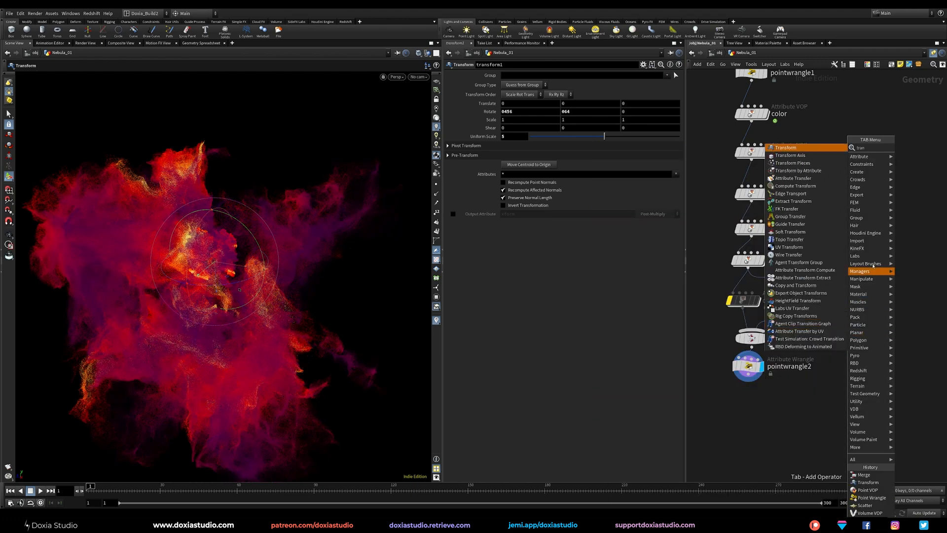
{"action": "left_click", "coordinate": [786, 148]}
{"action": "left_click", "coordinate": [814, 322]}
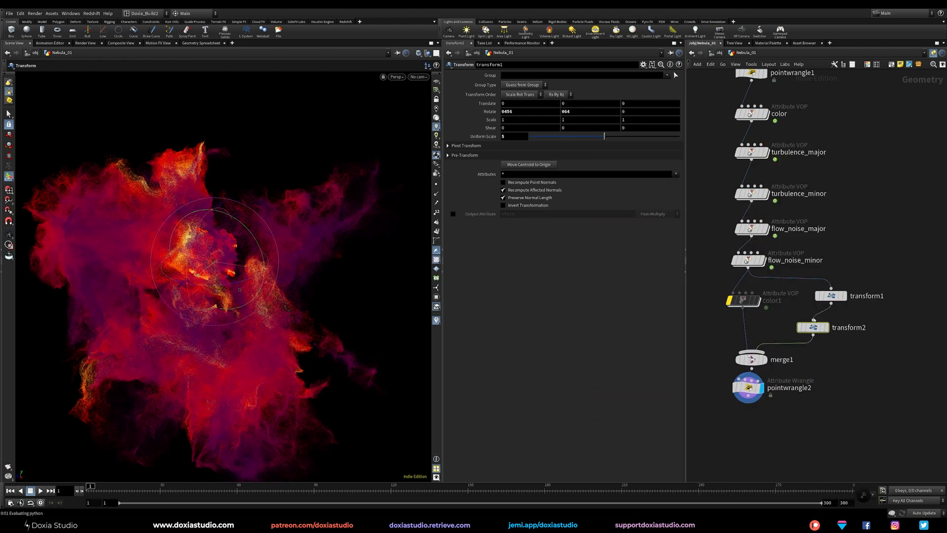
{"action": "left_click_drag", "start_coordinate": [816, 324], "coordinate": [835, 322]}
Step: Rename transform1 to rotate_scale and transform2 to translate
{"action": "left_click", "coordinate": [867, 296]}
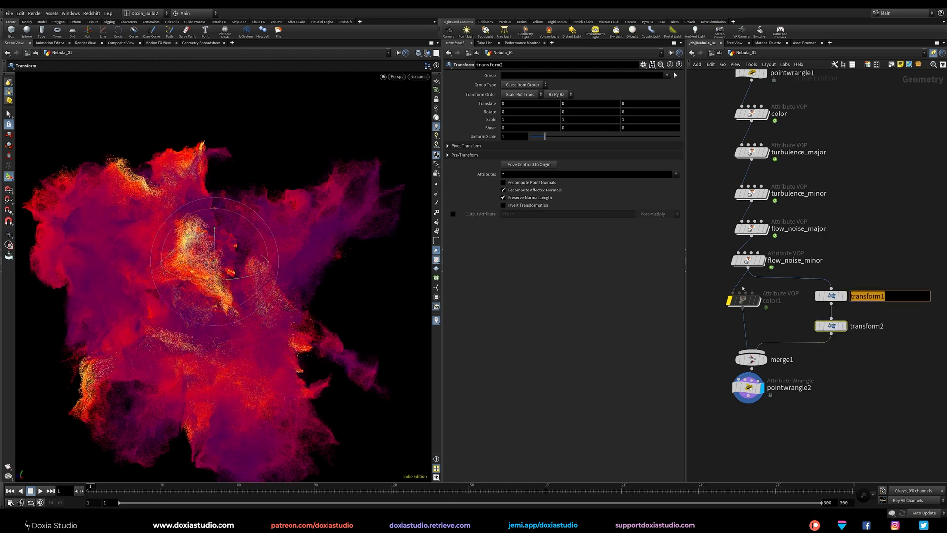
{"action": "type", "text": "rotate_scale"}
{"action": "key", "text": "Return"}
{"action": "left_click", "coordinate": [864, 325]}
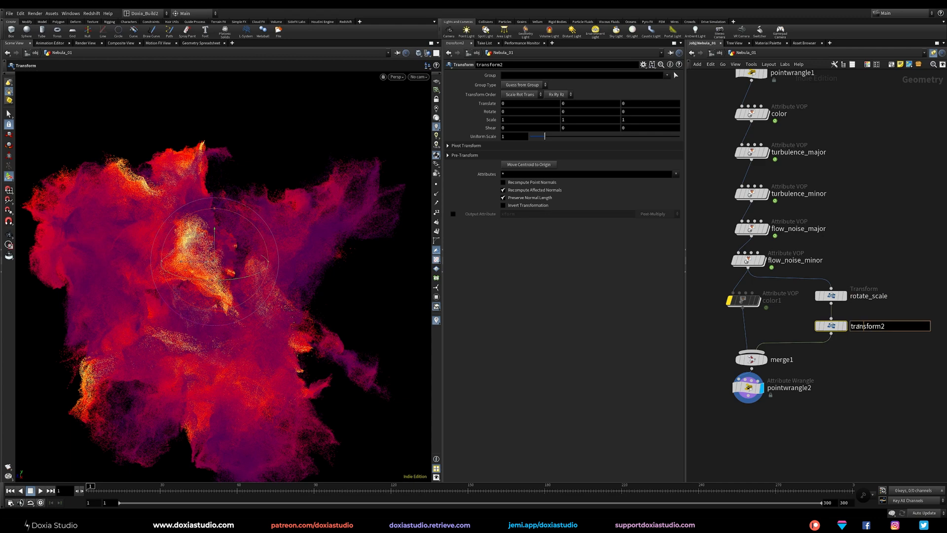
{"action": "key", "text": "Delete"}
{"action": "key", "text": "Delete"}
{"action": "key", "text": "Delete"}
{"action": "key", "text": "Return"}
{"action": "mouse_move", "coordinate": [841, 332]}
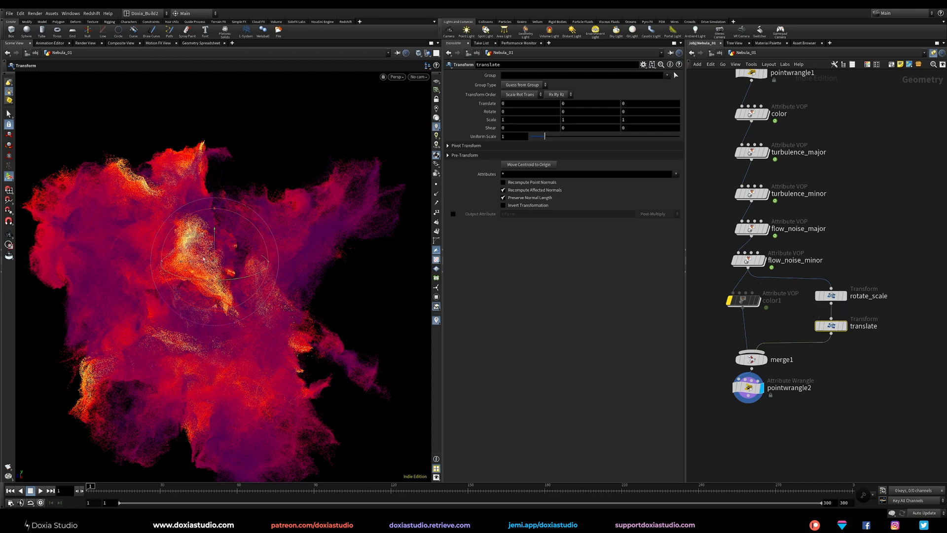
Step: Move the scaled nebula copy along Z with the translate node's handle to about 49.76
{"action": "left_click_drag", "start_coordinate": [235, 277], "coordinate": [137, 261]}
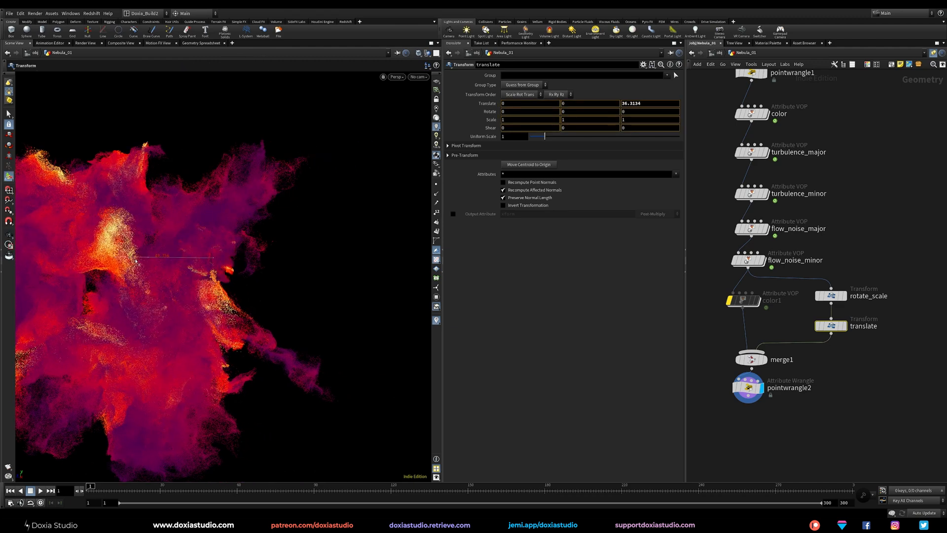
{"action": "left_click", "coordinate": [831, 399]}
{"action": "left_click_drag", "start_coordinate": [205, 280], "coordinate": [144, 262]}
{"action": "right_click_drag", "start_coordinate": [143, 262], "coordinate": [321, 224]}
{"action": "middle_click_drag", "start_coordinate": [321, 224], "coordinate": [208, 284]}
{"action": "left_click_drag", "start_coordinate": [208, 283], "coordinate": [135, 298]}
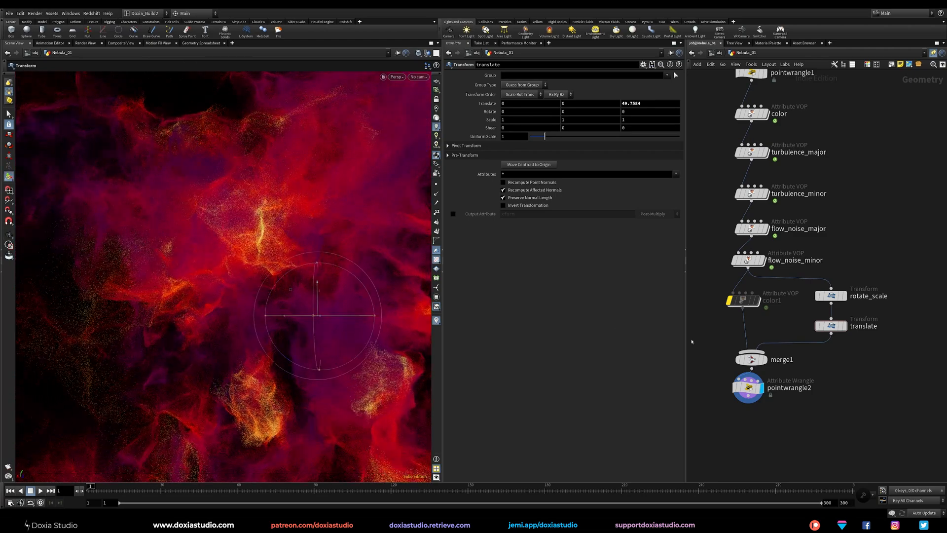
Step: Examine the merged nebula from several angles and distances to judge how the large copy surrounds the original
{"action": "left_click", "coordinate": [833, 328]}
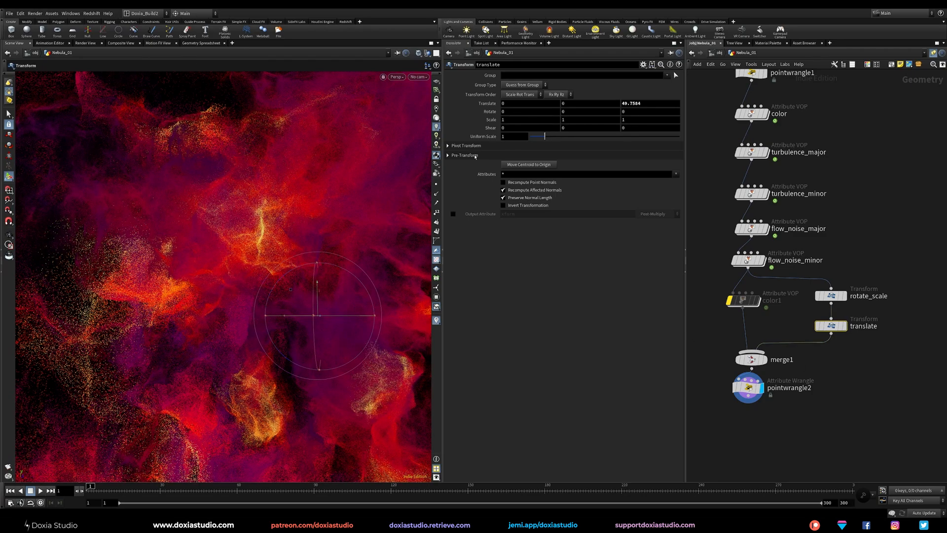
{"action": "left_click_drag", "start_coordinate": [329, 279], "coordinate": [273, 318]}
{"action": "right_click_drag", "start_coordinate": [273, 319], "coordinate": [293, 308]}
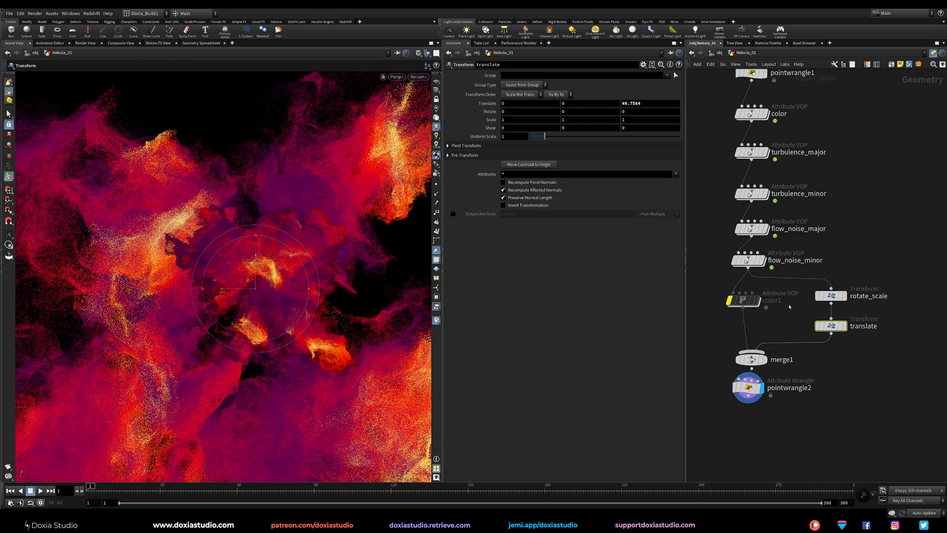
{"action": "key", "text": "space"}
{"action": "left_click_drag", "start_coordinate": [395, 295], "coordinate": [201, 367]}
{"action": "right_click_drag", "start_coordinate": [226, 347], "coordinate": [339, 301]}
{"action": "left_click_drag", "start_coordinate": [339, 301], "coordinate": [140, 295]}
{"action": "left_click_drag", "start_coordinate": [208, 273], "coordinate": [148, 331]}
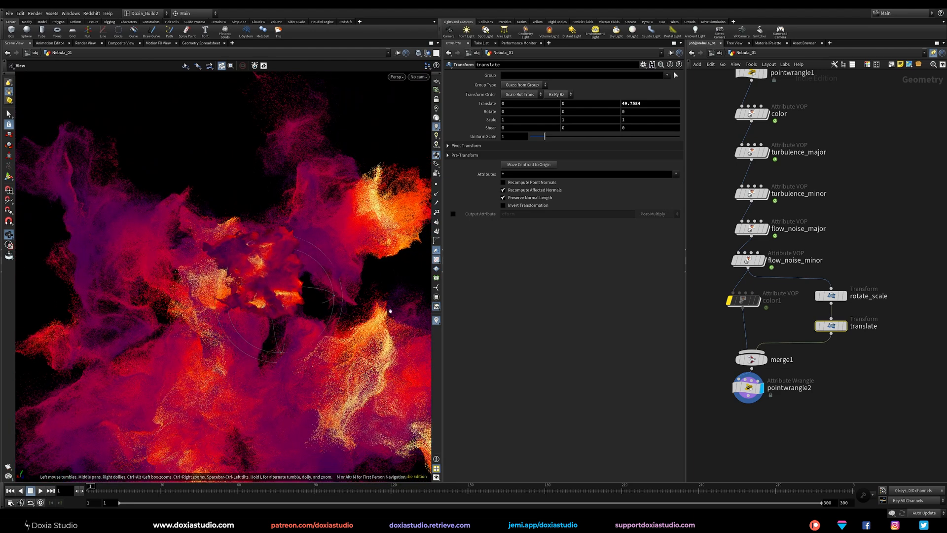
{"action": "key", "text": "Return"}
Step: Duplicate the color VOP between translate and merge1, and review pointwrangle1's startingPosition expression and color2's inner network
{"action": "left_click_drag", "start_coordinate": [752, 115], "coordinate": [817, 352], "text": "alt"}
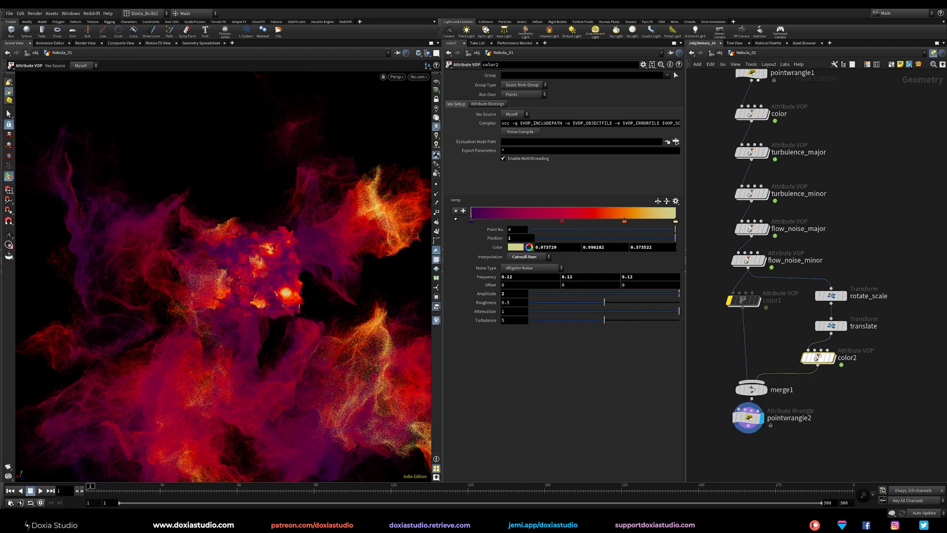
{"action": "left_click", "coordinate": [751, 74]}
{"action": "double_click", "coordinate": [490, 126]}
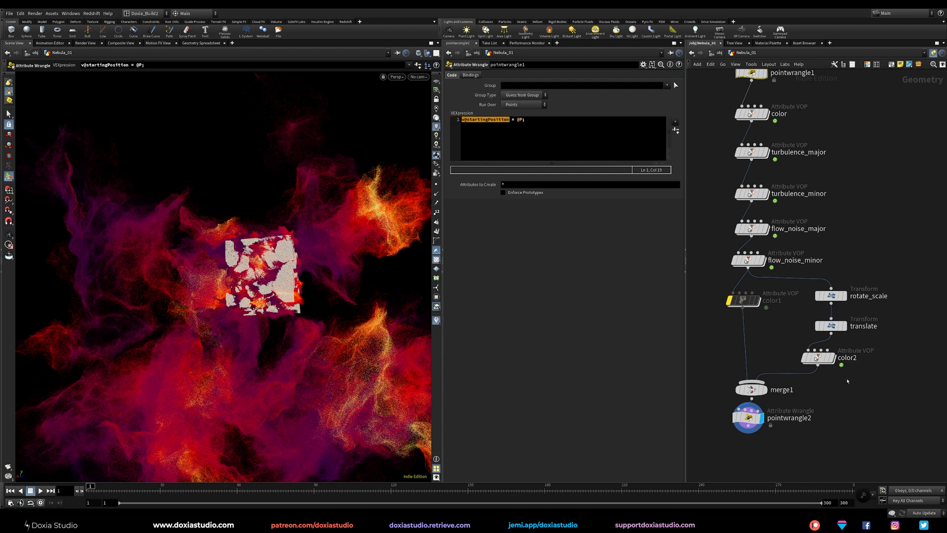
{"action": "double_click", "coordinate": [817, 357]}
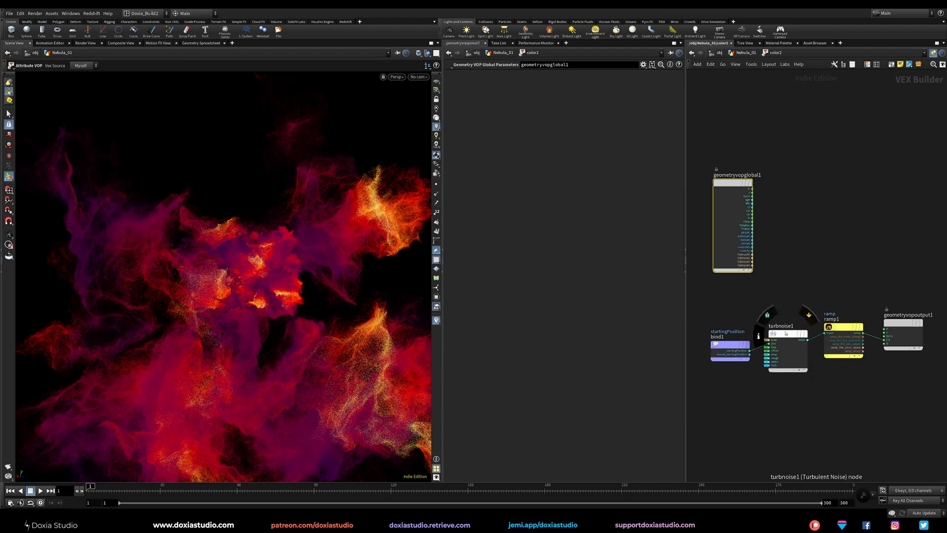
{"action": "mouse_move", "coordinate": [844, 331]}
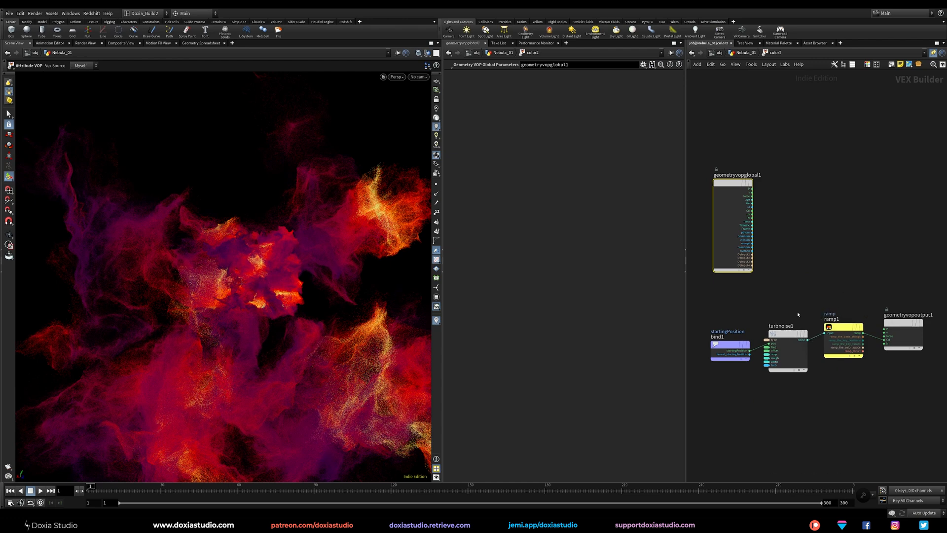
{"action": "key", "text": "u"}
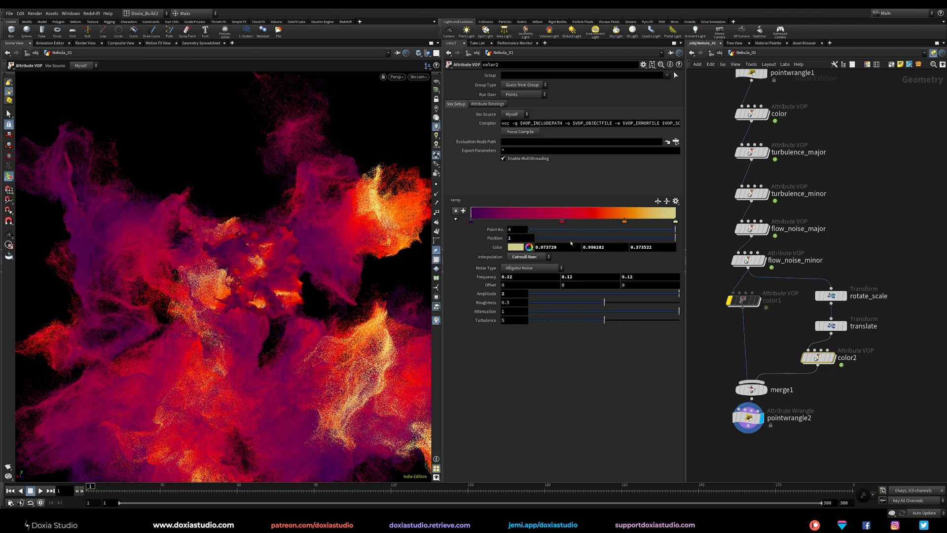
Step: Delete the pale yellow end point of color2's ramp, then set the orange point's position to 1 and the crimson point's to 0.6
{"action": "key", "text": "Delete"}
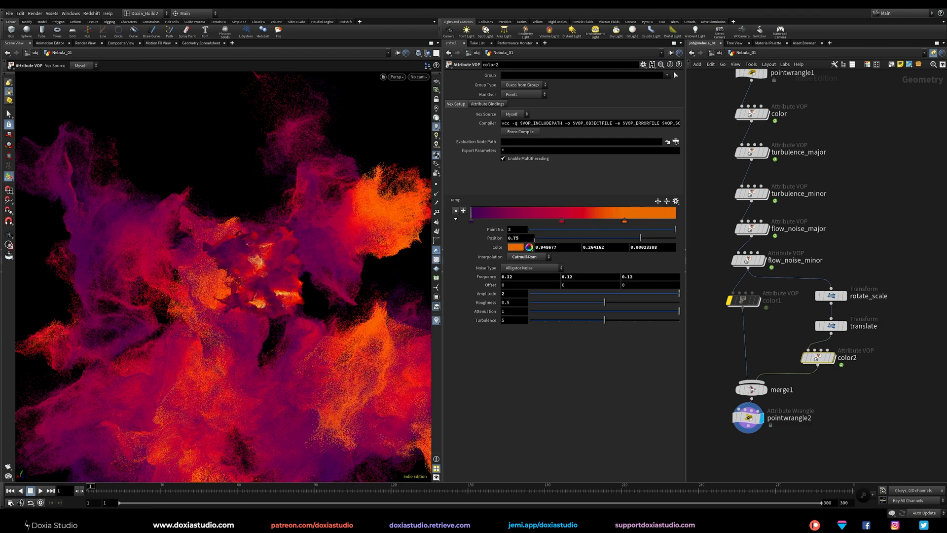
{"action": "double_click", "coordinate": [521, 238]}
{"action": "type", "text": "1"}
{"action": "key", "text": "Return"}
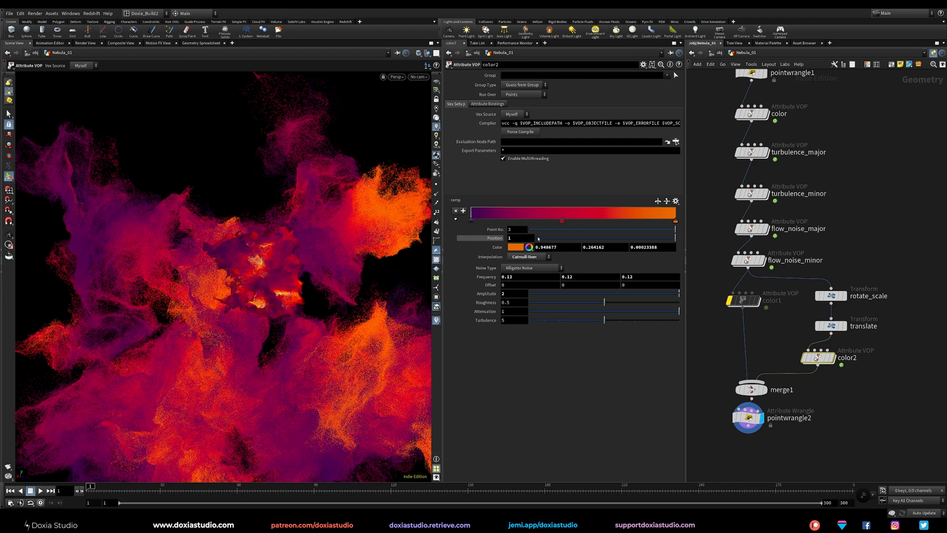
{"action": "left_click", "coordinate": [563, 221]}
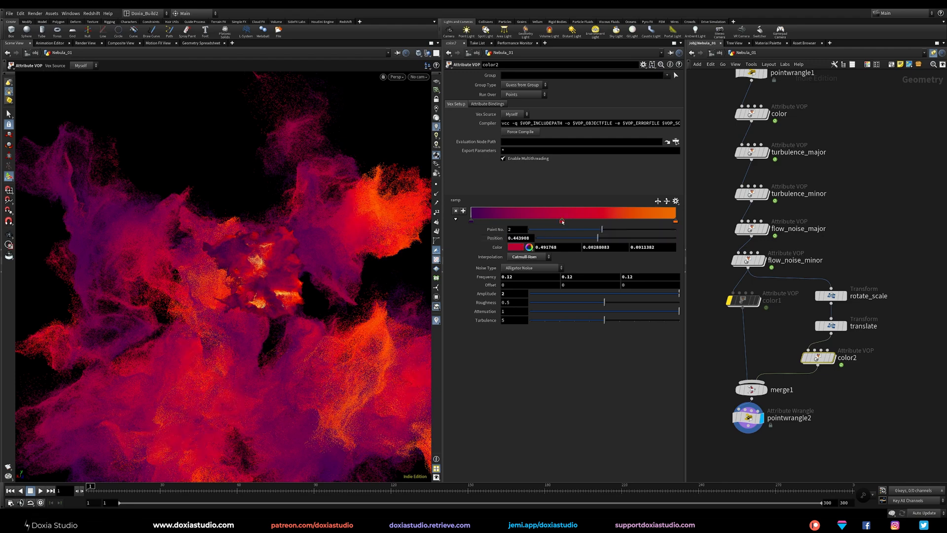
{"action": "double_click", "coordinate": [522, 238]}
{"action": "type", "text": "6"}
{"action": "key", "text": "Return"}
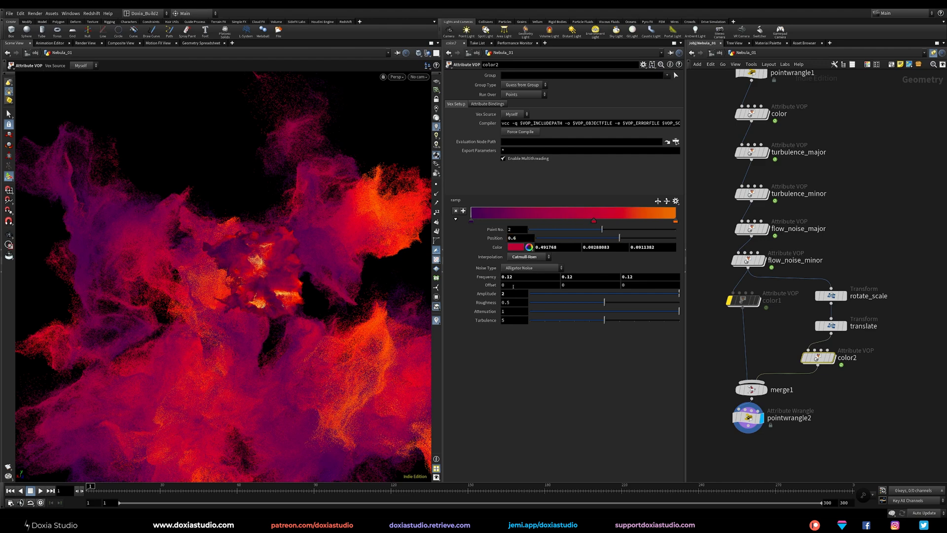
Step: Set color2's noise offset to 5463 on X and 456 on Y, and its amplitude to 1.5
{"action": "middle_click", "coordinate": [509, 296], "text": "ctrl"}
{"action": "left_click", "coordinate": [518, 284]}
{"action": "type", "text": "5463"}
{"action": "left_click", "coordinate": [572, 283]}
{"action": "type", "text": "456"}
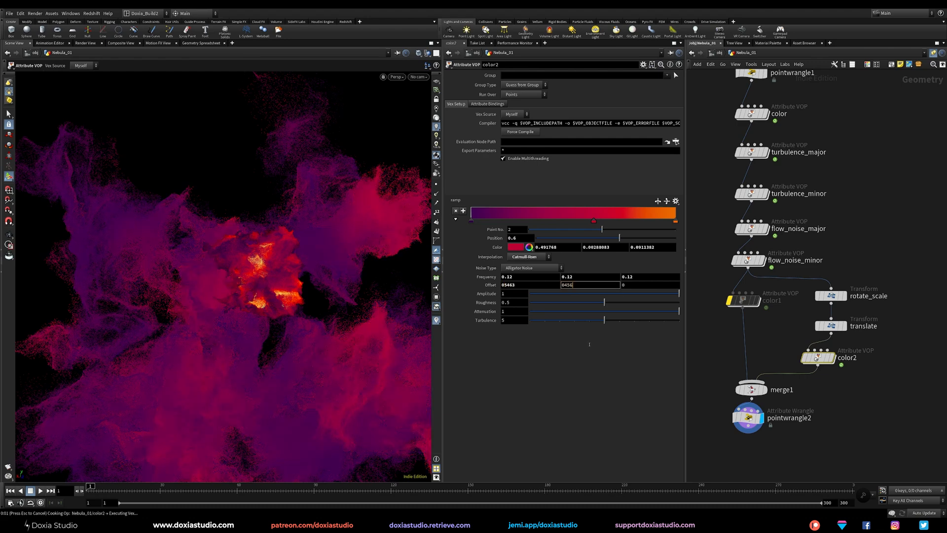
{"action": "key", "text": "Return"}
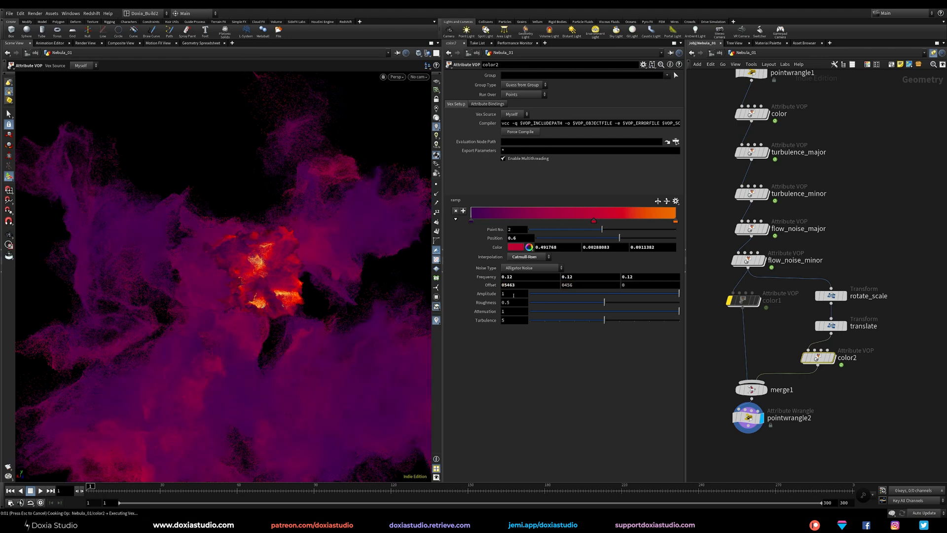
{"action": "left_click", "coordinate": [514, 294]}
{"action": "type", "text": ".5"}
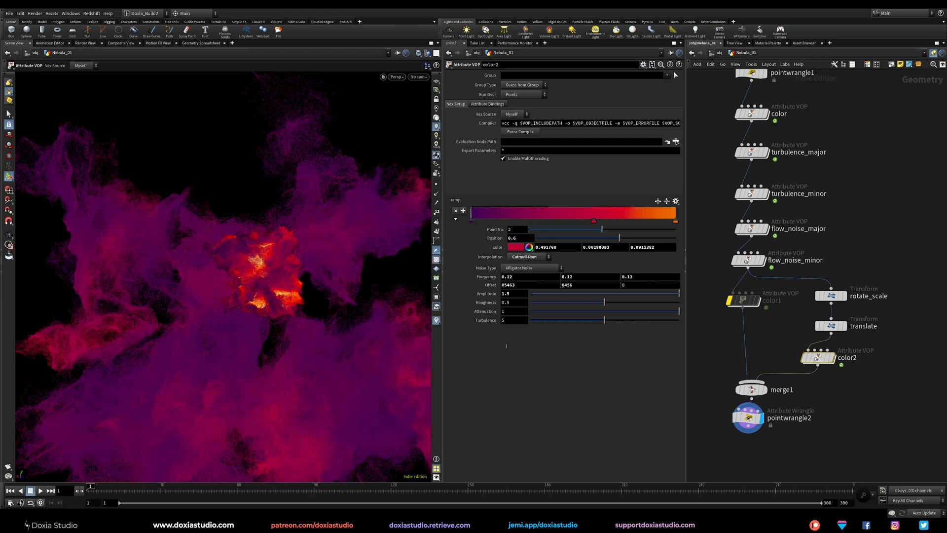
{"action": "key", "text": "Return"}
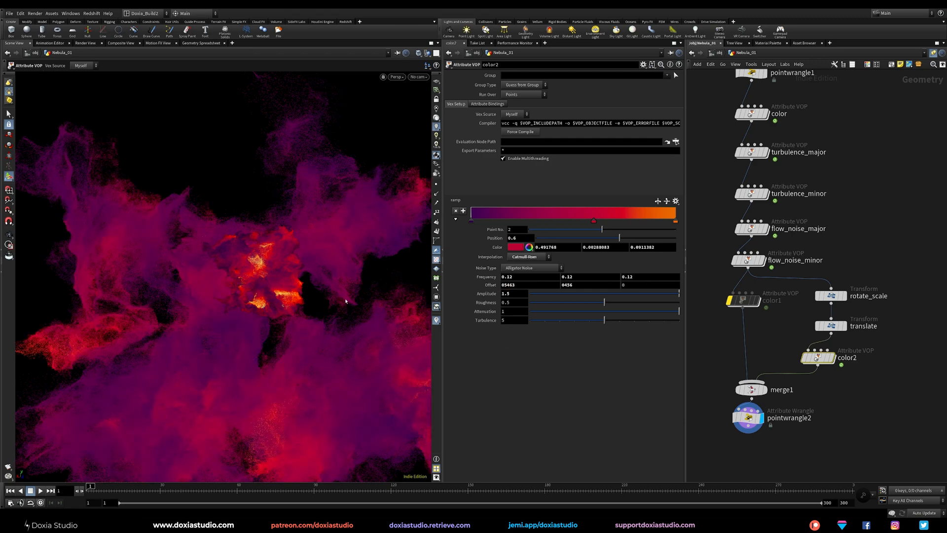
Step: Inspect the recolored nebula from other angles, and set rotate_scale's uniform scale to 10
{"action": "key", "text": "space"}
{"action": "left_click_drag", "start_coordinate": [347, 306], "coordinate": [281, 314]}
{"action": "key", "text": "Return"}
{"action": "key", "text": "Escape"}
{"action": "left_click_drag", "start_coordinate": [340, 270], "coordinate": [222, 335]}
{"action": "key", "text": "Return"}
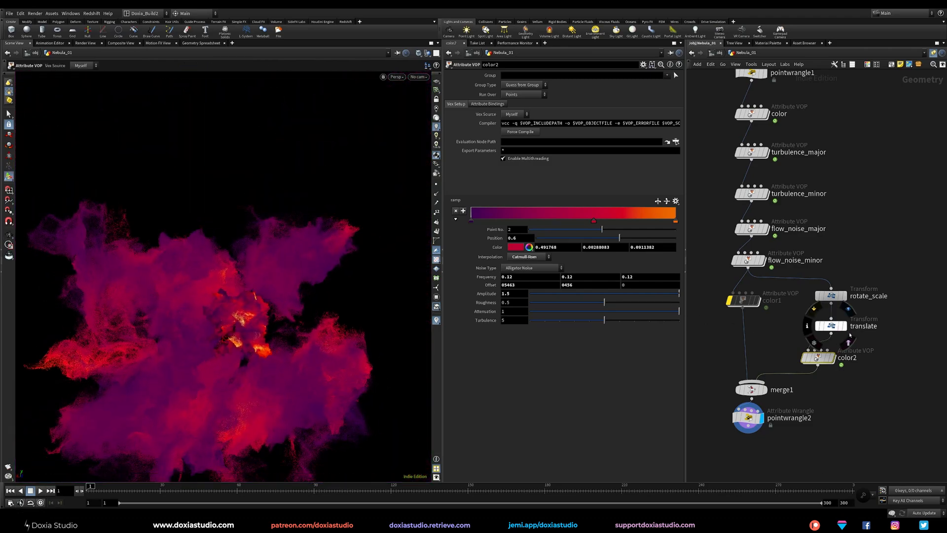
{"action": "left_click", "coordinate": [831, 296]}
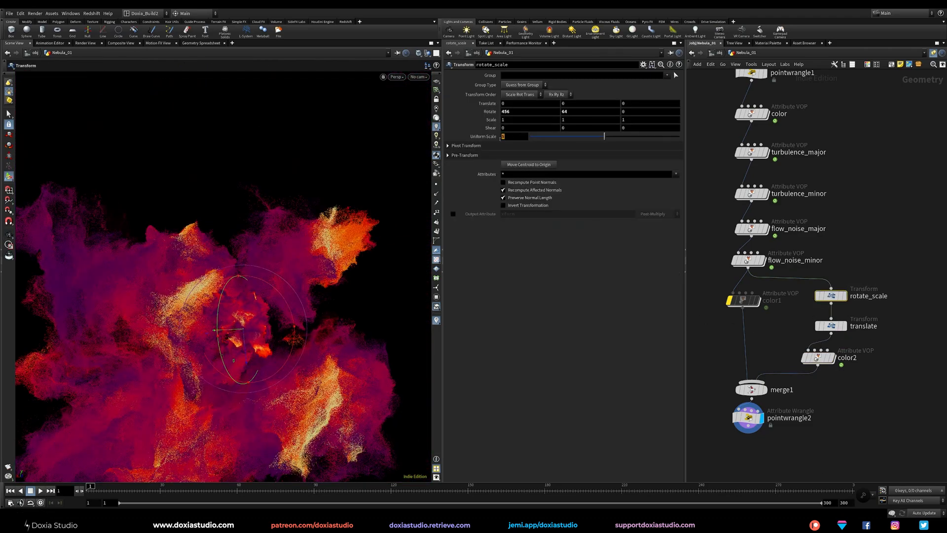
{"action": "type", "text": "10"}
{"action": "key", "text": "Return"}
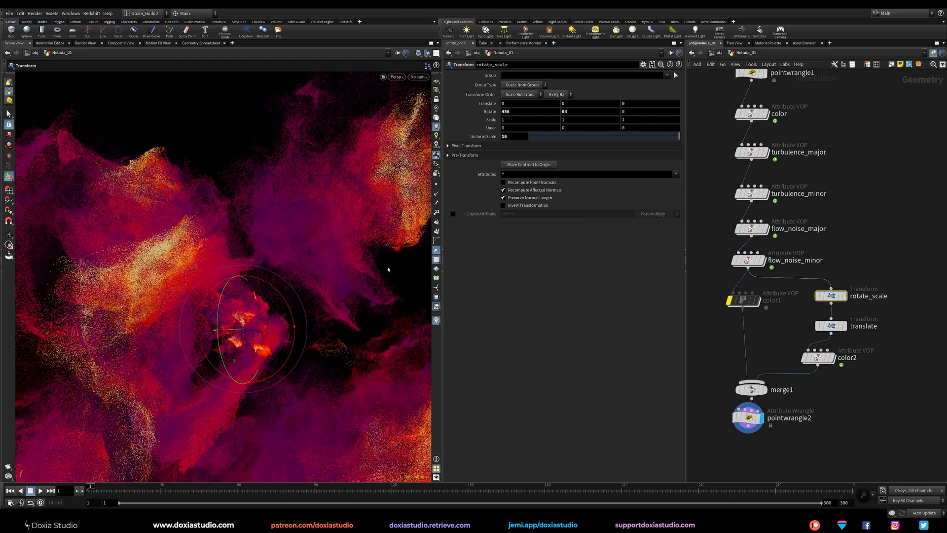
Step: Raise the large nebula copy along Y with the translate node's handle to about 25.39
{"action": "left_click", "coordinate": [831, 326]}
{"action": "mouse_move", "coordinate": [256, 276]}
{"action": "left_mouse_down"}
{"action": "mouse_move", "coordinate": [269, 283]}
{"action": "mouse_move", "coordinate": [276, 355]}
{"action": "mouse_move", "coordinate": [259, 325]}
{"action": "mouse_move", "coordinate": [271, 284]}
{"action": "left_mouse_up"}
{"action": "key", "text": "Return"}
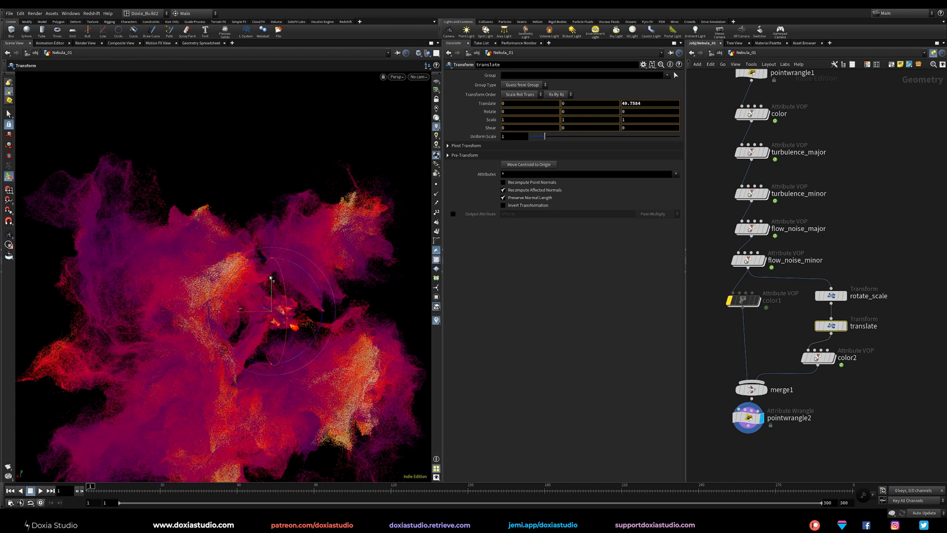
{"action": "left_click_drag", "start_coordinate": [270, 280], "coordinate": [218, 325]}
{"action": "key", "text": "Escape"}
{"action": "right_click_drag", "start_coordinate": [217, 325], "coordinate": [359, 291]}
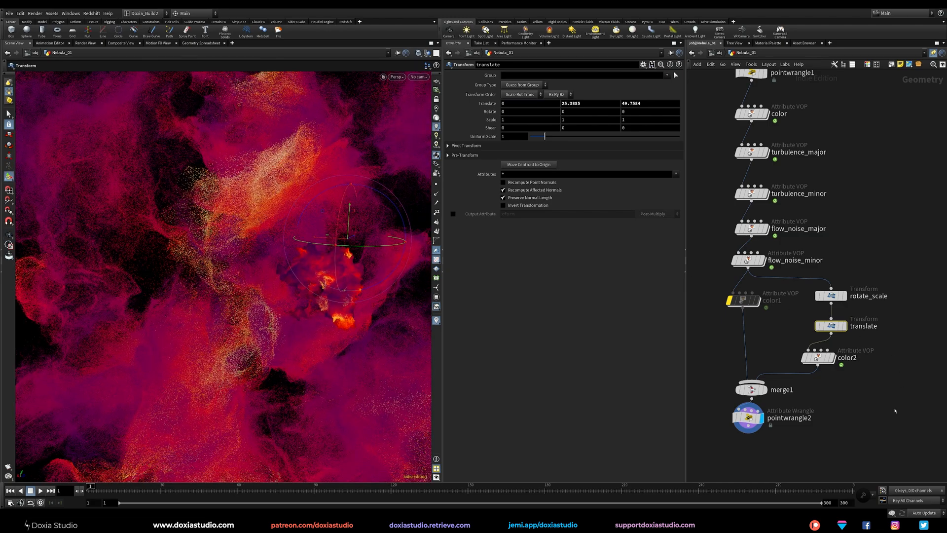
Step: Go up to the object level and examine the merged nebula up close from several angles
{"action": "key", "text": "u"}
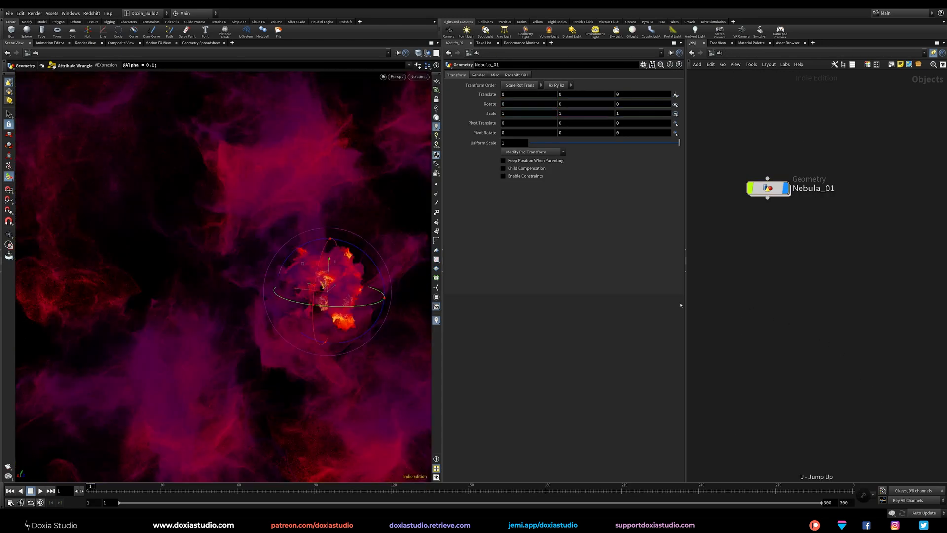
{"action": "right_click_drag", "start_coordinate": [371, 263], "coordinate": [410, 245], "text": "alt"}
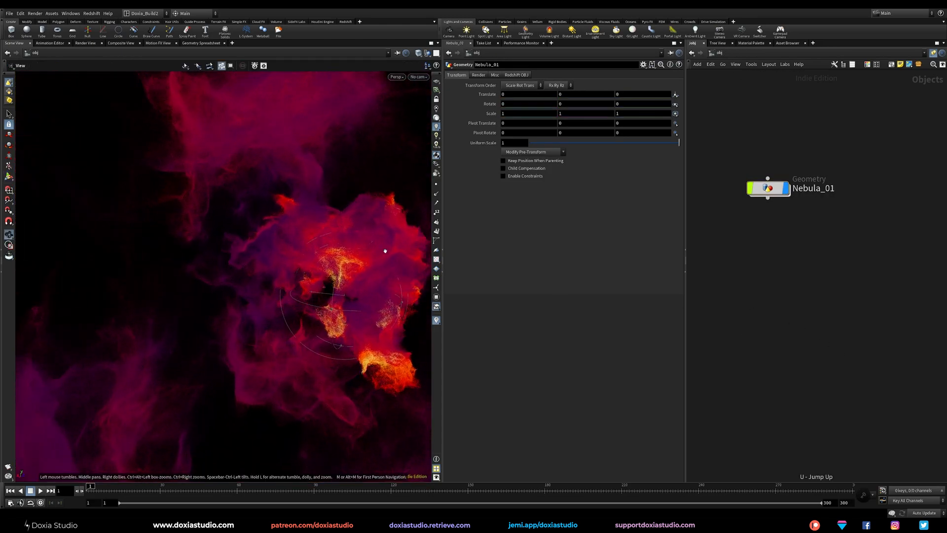
{"action": "middle_click_drag", "start_coordinate": [410, 245], "coordinate": [304, 267]}
{"action": "right_click_drag", "start_coordinate": [304, 266], "coordinate": [318, 308]}
{"action": "left_click_drag", "start_coordinate": [318, 309], "coordinate": [302, 304]}
{"action": "right_click_drag", "start_coordinate": [303, 304], "coordinate": [316, 293]}
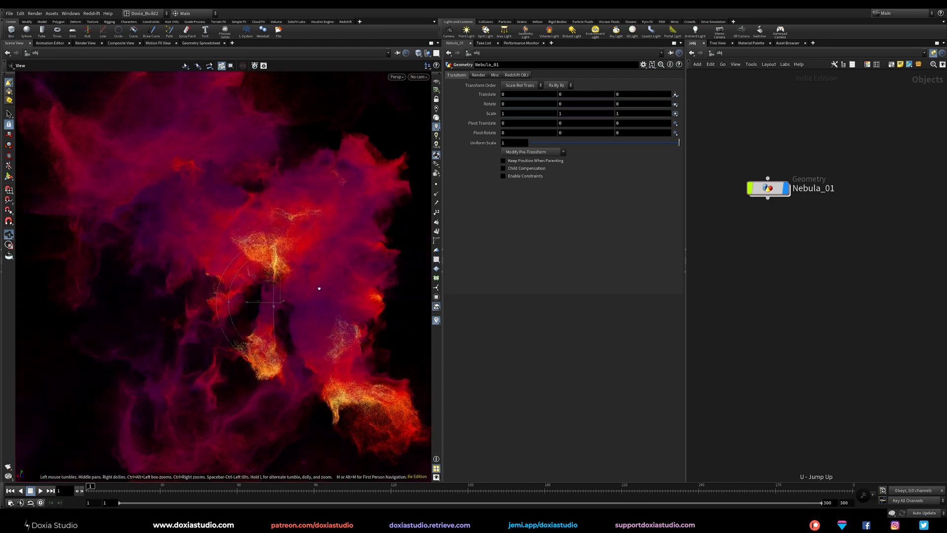
{"action": "left_click_drag", "start_coordinate": [317, 293], "coordinate": [320, 285], "text": "alt"}
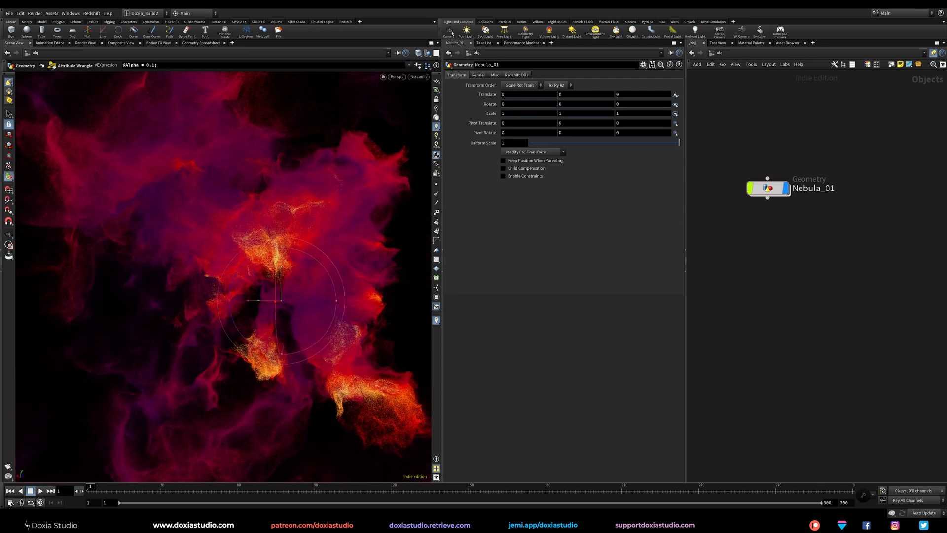
Step: Add a Null object below Nebula_01 and name it cam_target
{"action": "key", "text": "Tab"}
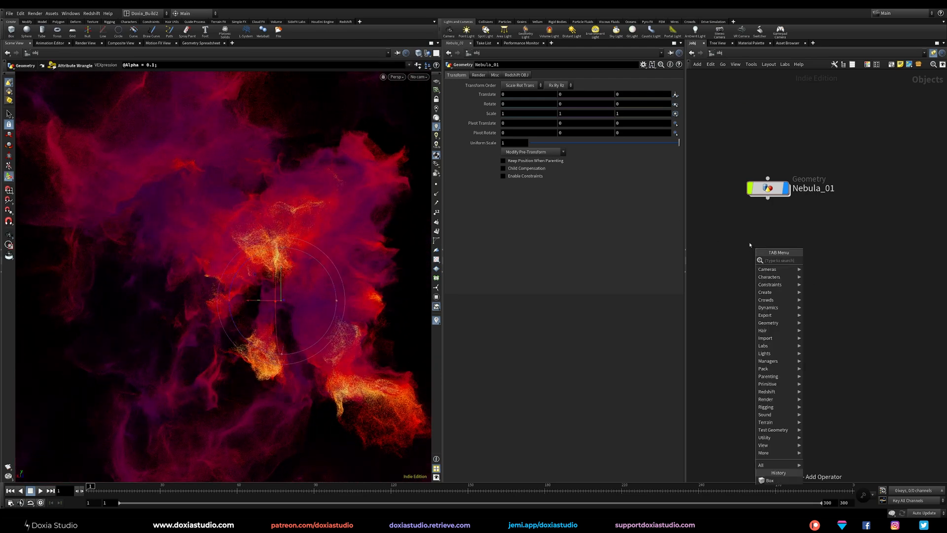
{"action": "key", "text": "Return"}
{"action": "left_click", "coordinate": [767, 250]}
{"action": "double_click", "coordinate": [799, 249]}
{"action": "type", "text": "cam_target"}
{"action": "key", "text": "Return"}
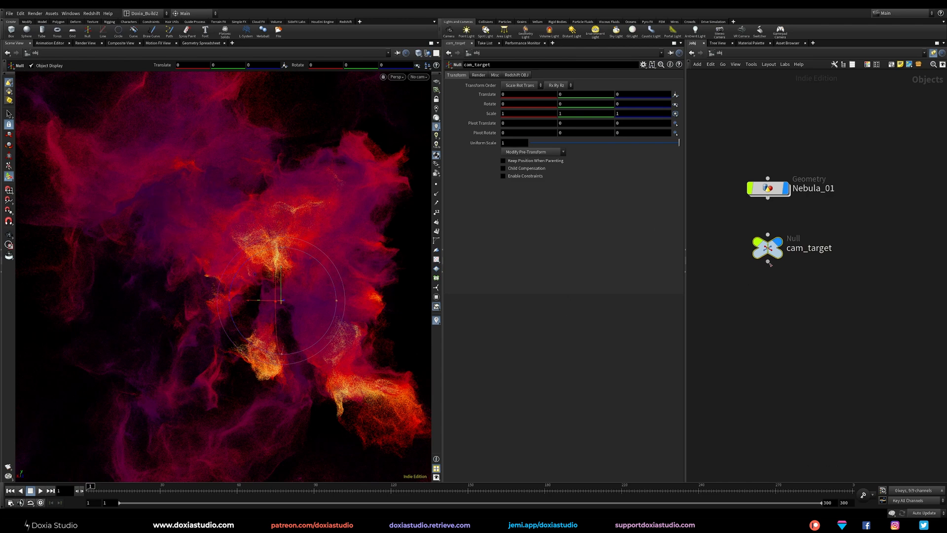
Step: Add a Camera object parented to cam_target
{"action": "key", "text": "Tab"}
{"action": "type", "text": "cam"}
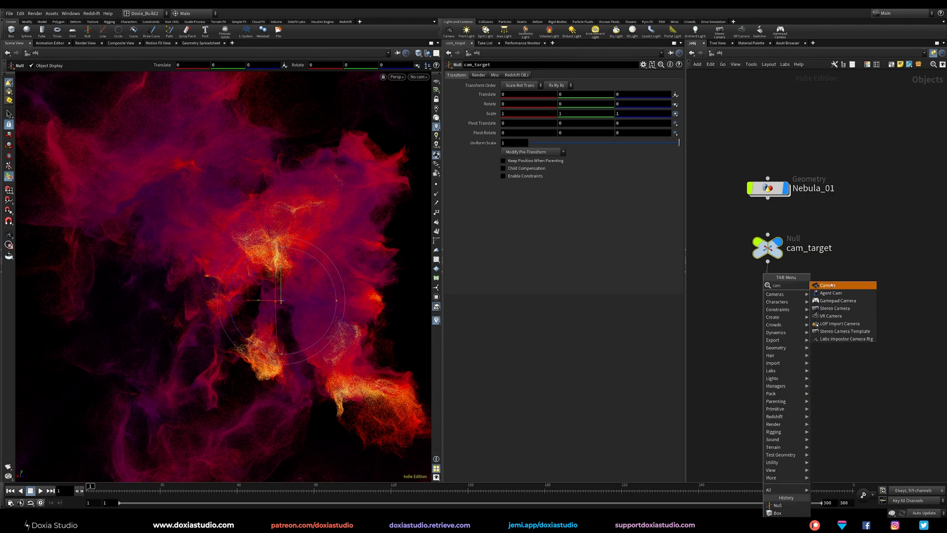
{"action": "left_click", "coordinate": [828, 286]}
Step: Switch to the Doxia_Render desktop and look through cam1 in the lower viewport
{"action": "left_click", "coordinate": [151, 14]}
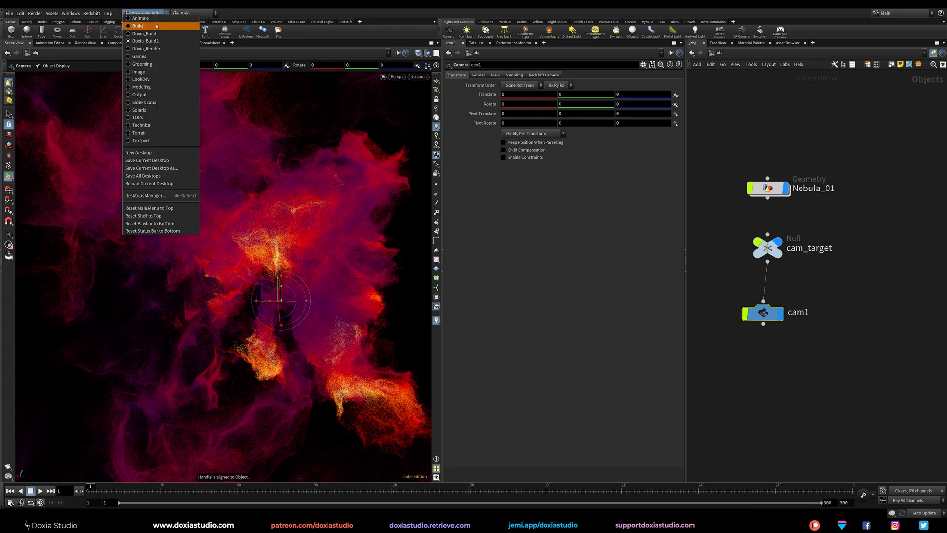
{"action": "left_click", "coordinate": [154, 48]}
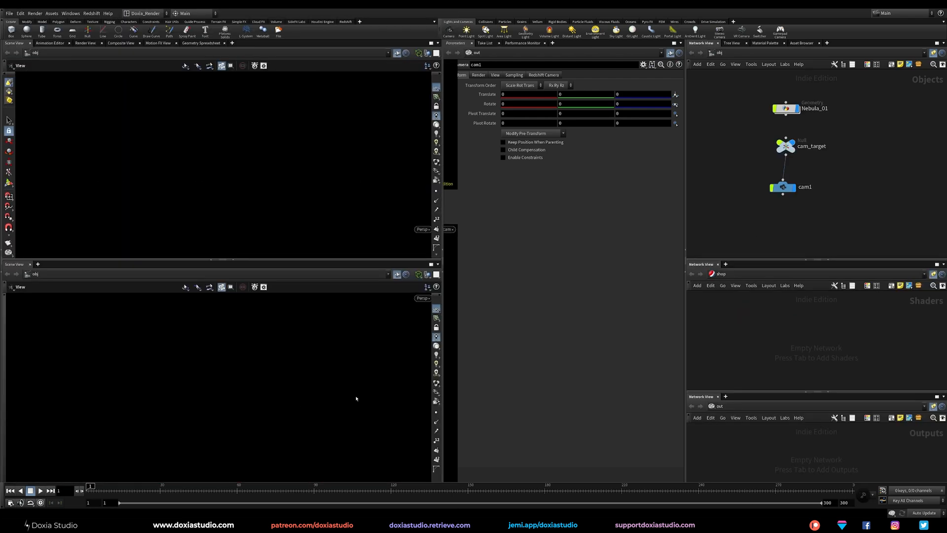
{"action": "left_click", "coordinate": [419, 299]}
{"action": "left_click", "coordinate": [432, 331]}
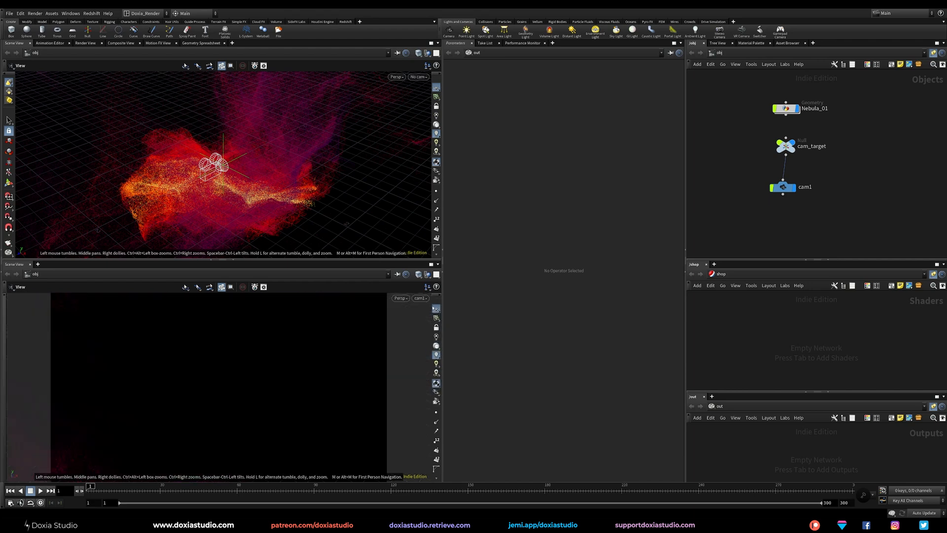
Step: Check the geometry and particle display options of the camera viewport
{"action": "key", "text": "d"}
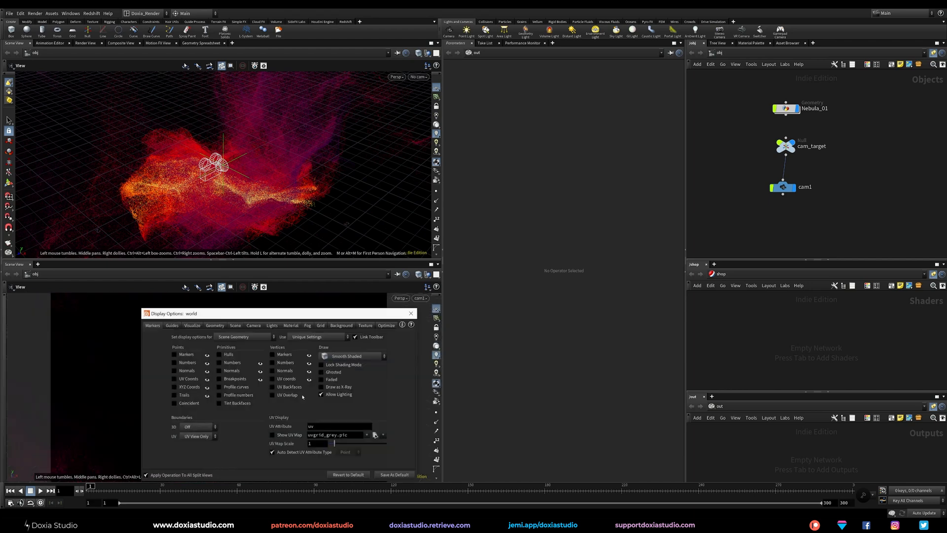
{"action": "left_click", "coordinate": [214, 325]}
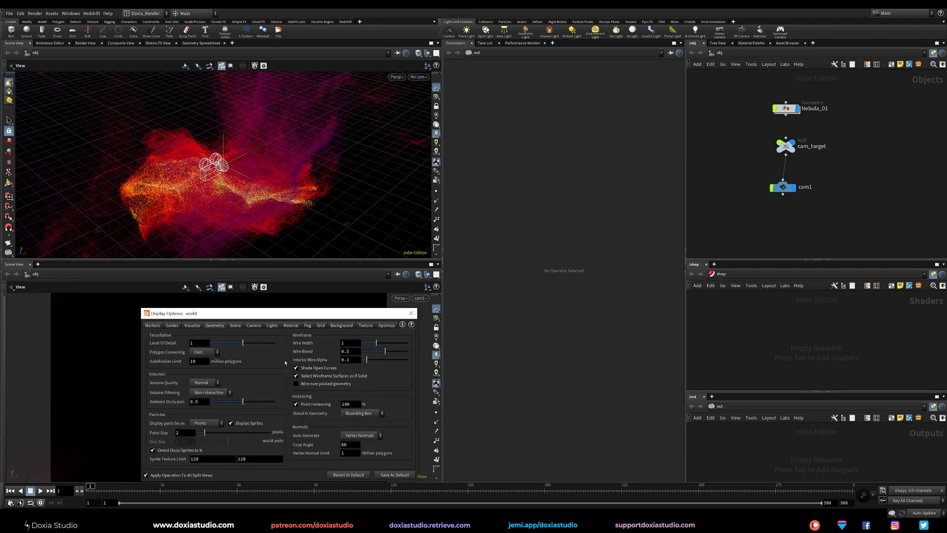
{"action": "left_click", "coordinate": [412, 314]}
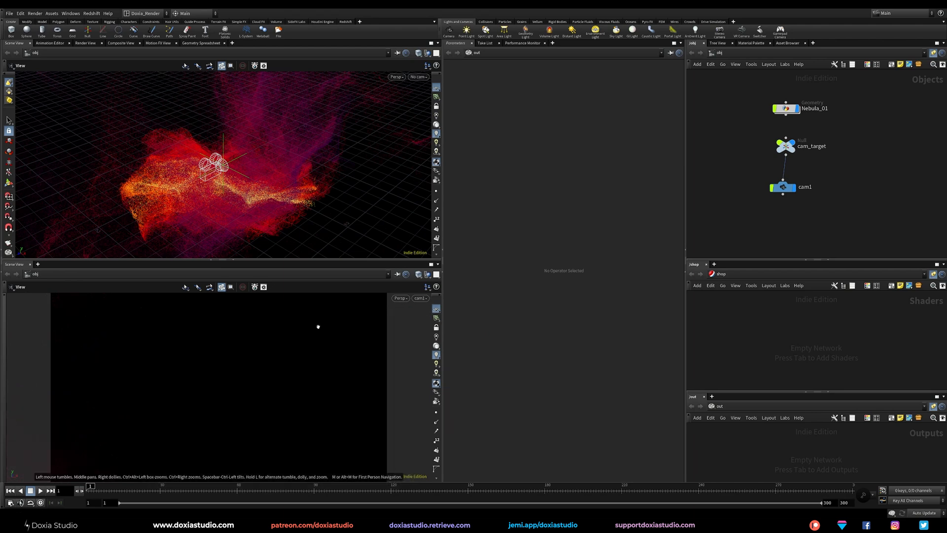
Step: Set cam1's Z translation to 25
{"action": "left_click_drag", "start_coordinate": [784, 214], "coordinate": [789, 176]}
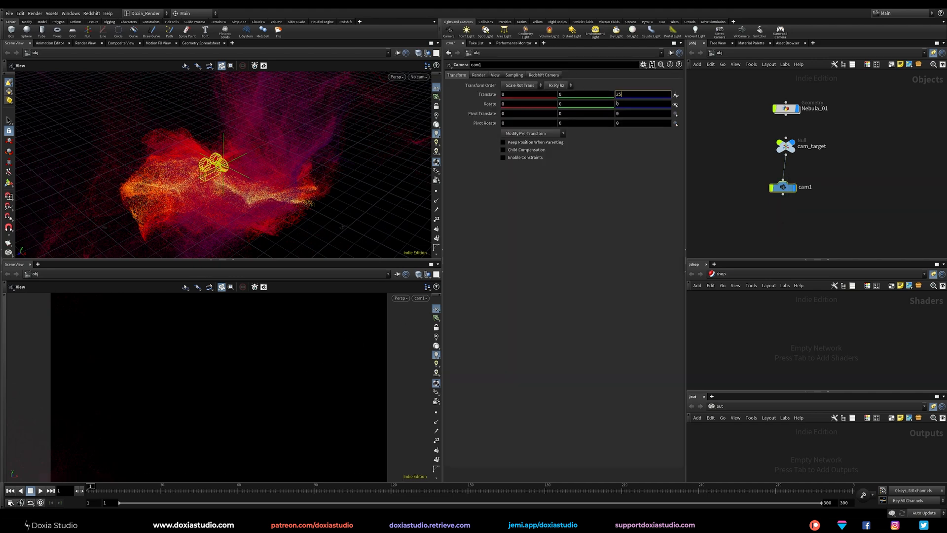
{"action": "type", "text": "25"}
{"action": "key", "text": "Return"}
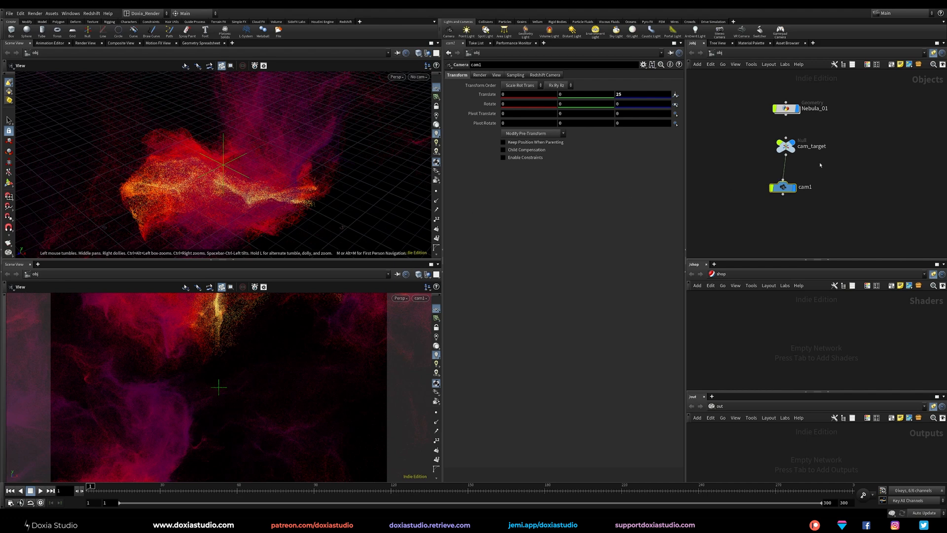
Step: Rotate cam_target to about 15.5 on X and 3.9 on Z, and hide the grid in the camera viewport
{"action": "left_click_drag", "start_coordinate": [818, 165], "coordinate": [774, 137]}
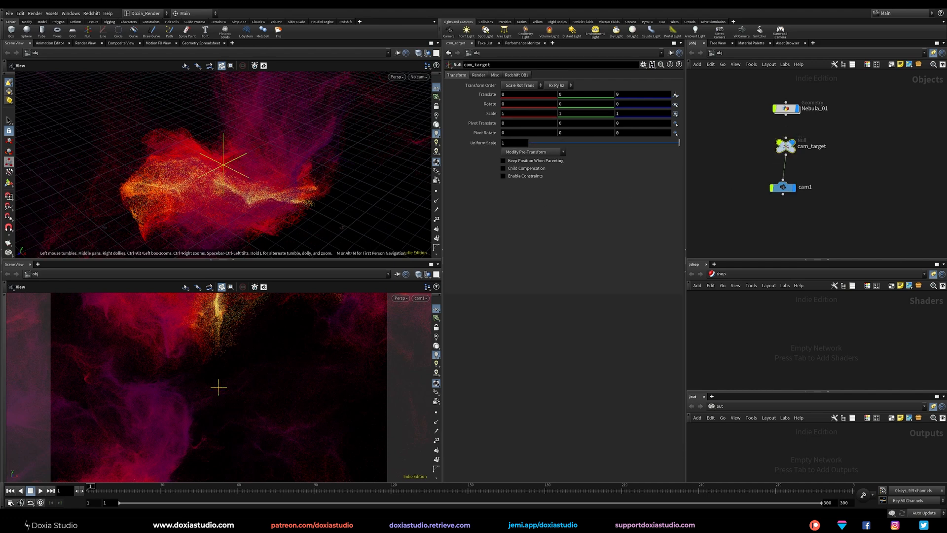
{"action": "left_click", "coordinate": [9, 182]}
{"action": "mouse_move", "coordinate": [223, 117]}
{"action": "left_mouse_down"}
{"action": "mouse_move", "coordinate": [177, 147]}
{"action": "mouse_move", "coordinate": [213, 122]}
{"action": "left_mouse_up"}
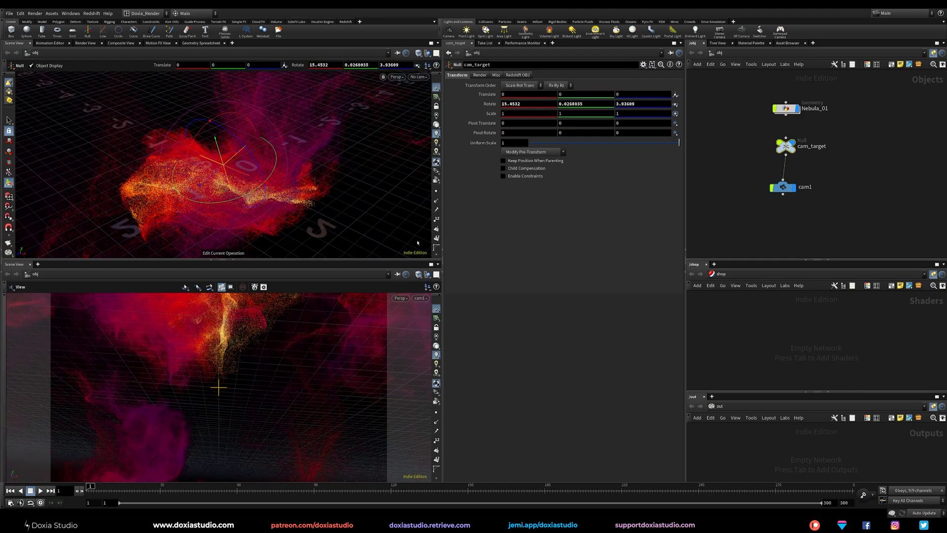
{"action": "left_click", "coordinate": [434, 310]}
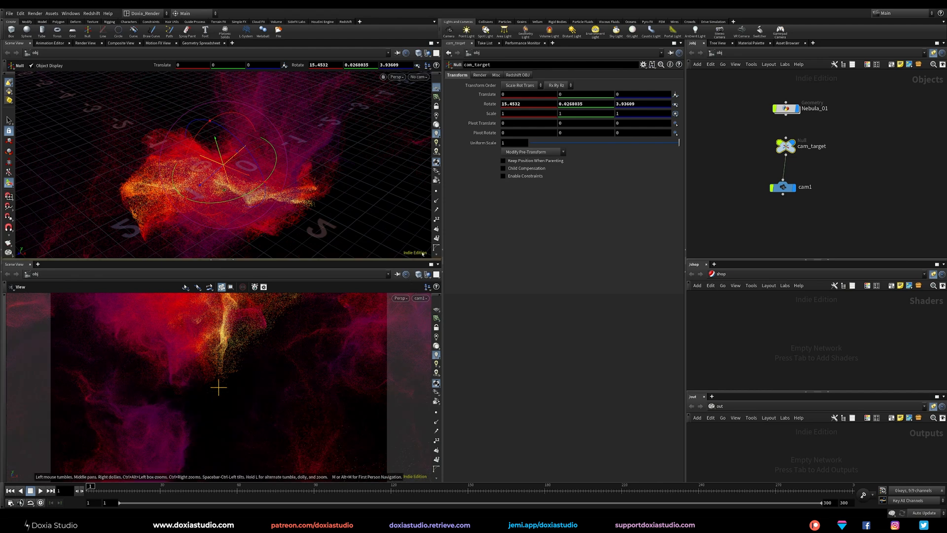
Step: Move cam1 farther back, trying a Z translation of 30 and then setting it to 50
{"action": "left_click", "coordinate": [783, 187]}
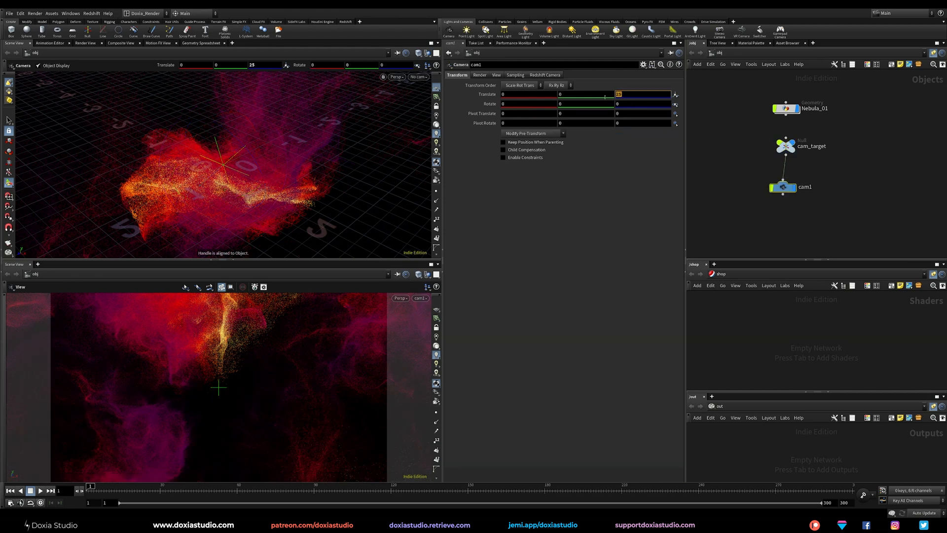
{"action": "type", "text": "30"}
{"action": "key", "text": "Return"}
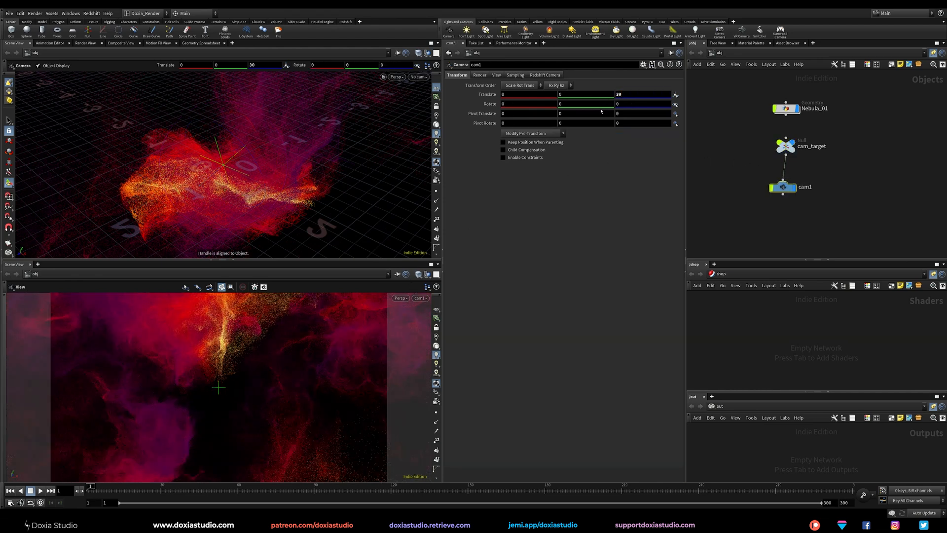
{"action": "key", "text": "Return"}
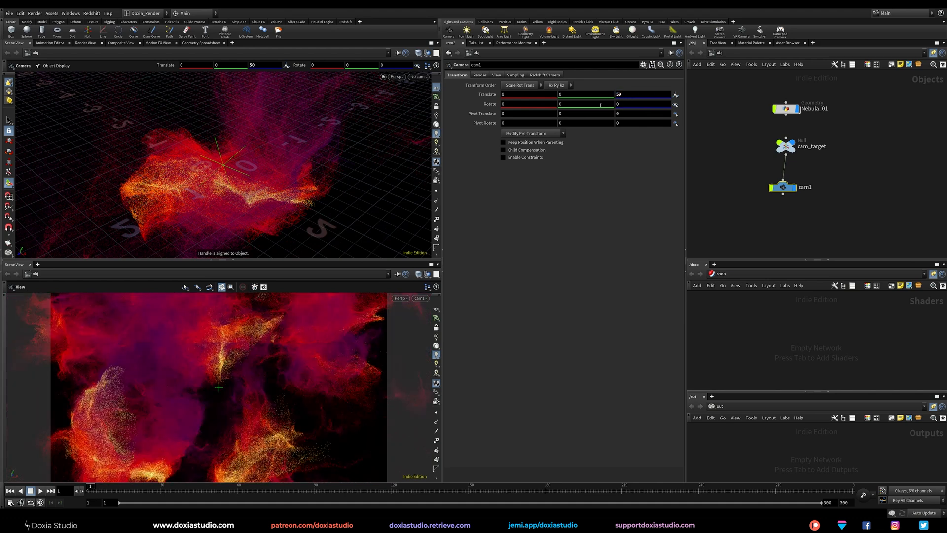
Step: Reframe the camera view by rotating cam_target and moving it to about -1.43, -5.33, 3.84 with its handle
{"action": "left_click_drag", "start_coordinate": [837, 129], "coordinate": [763, 158]}
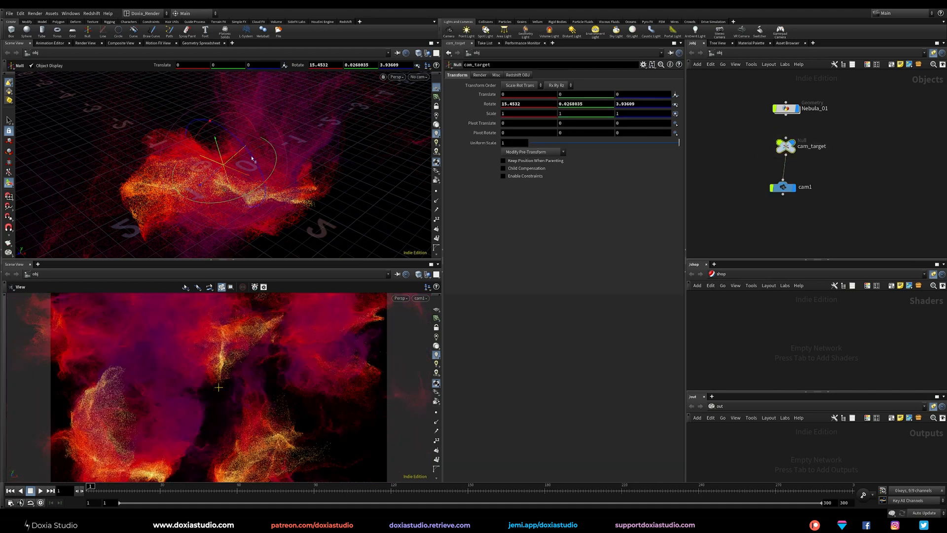
{"action": "left_click_drag", "start_coordinate": [240, 168], "coordinate": [225, 191], "text": "alt"}
{"action": "key", "text": "r"}
{"action": "left_click_drag", "start_coordinate": [205, 147], "coordinate": [252, 159]}
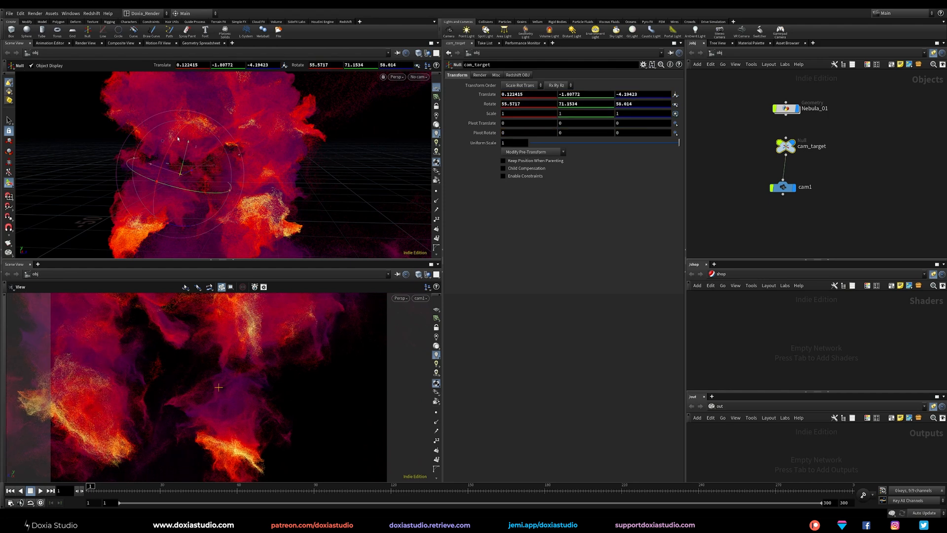
{"action": "left_click_drag", "start_coordinate": [172, 142], "coordinate": [232, 247]}
{"action": "left_click_drag", "start_coordinate": [192, 159], "coordinate": [222, 199]}
{"action": "double_click", "coordinate": [786, 108]}
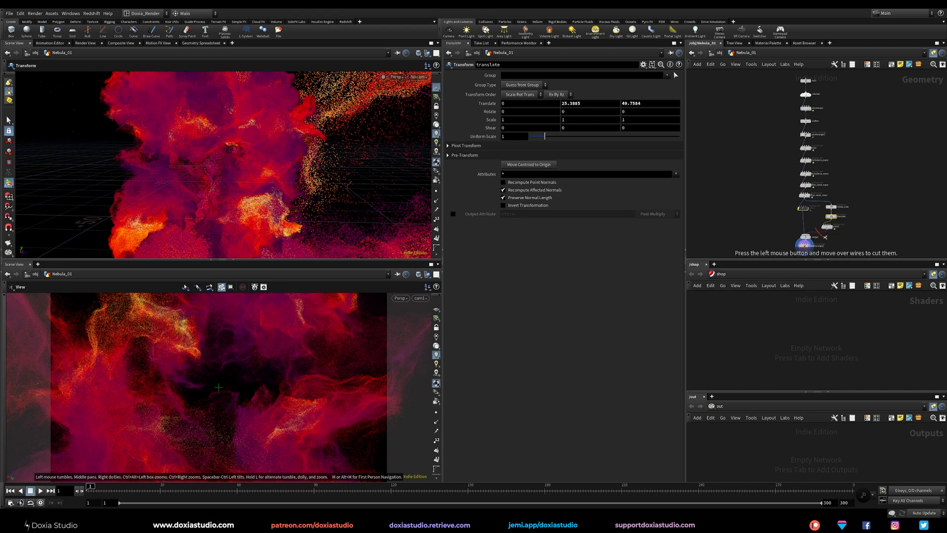
{"action": "key", "text": "u"}
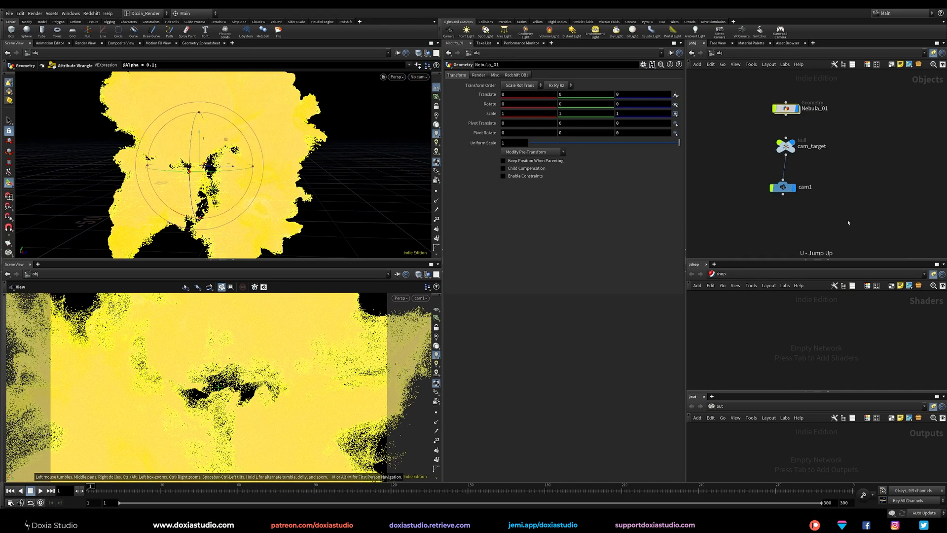
{"action": "left_click_drag", "start_coordinate": [216, 169], "coordinate": [218, 171]}
Step: Reset cam_target's rotation to 0 on all axes, then rotate it around Z to about 234.72
{"action": "left_click_drag", "start_coordinate": [778, 148], "coordinate": [790, 152]}
{"action": "mouse_move", "coordinate": [221, 202]}
{"action": "left_mouse_down"}
{"action": "mouse_move", "coordinate": [232, 197]}
{"action": "mouse_move", "coordinate": [220, 203]}
{"action": "left_mouse_up"}
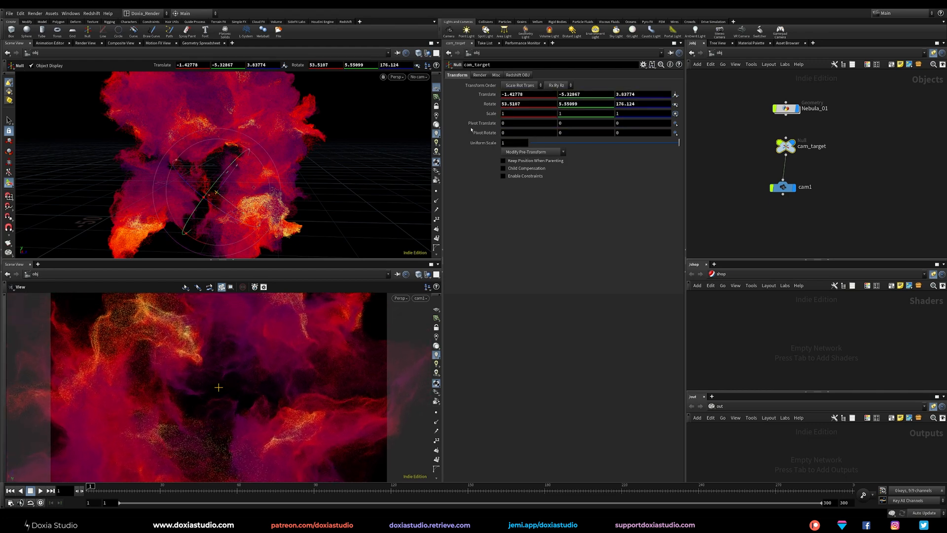
{"action": "key", "text": "Tab"}
{"action": "type", "text": "0"}
{"action": "key", "text": "Tab"}
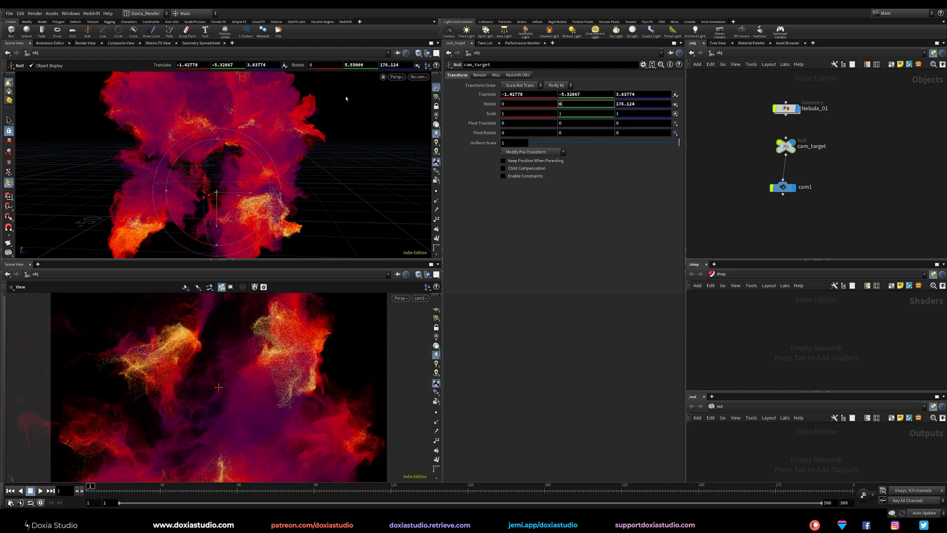
{"action": "type", "text": "0"}
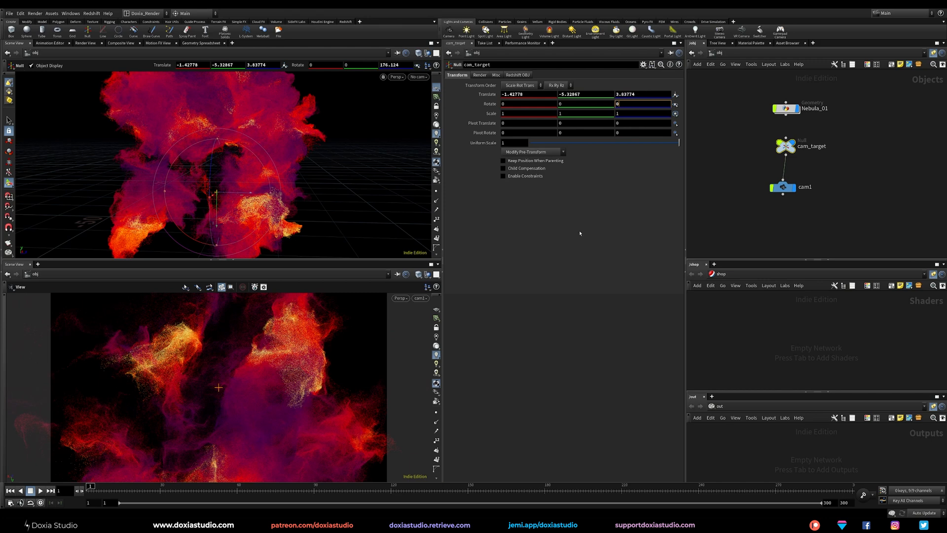
{"action": "key", "text": "Return"}
{"action": "left_click_drag", "start_coordinate": [266, 195], "coordinate": [224, 232], "text": "alt"}
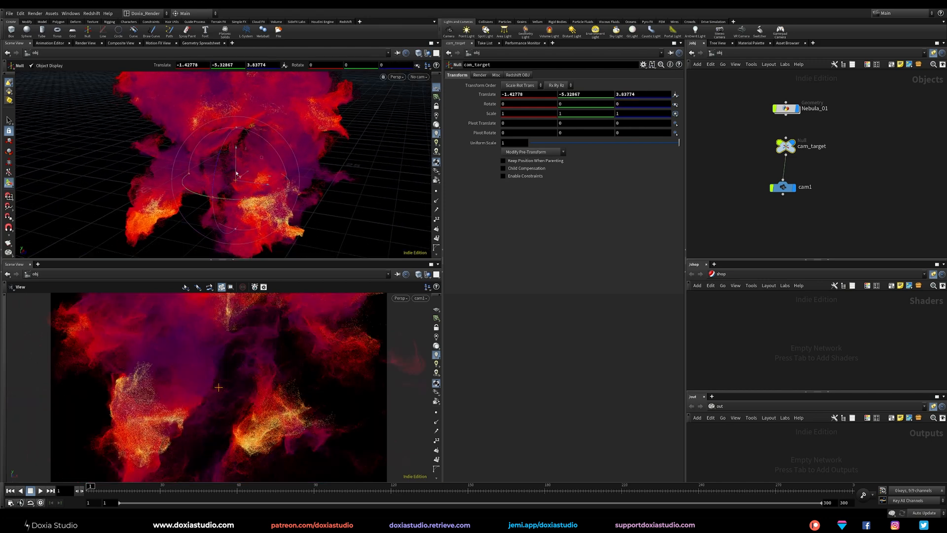
{"action": "left_click_drag", "start_coordinate": [223, 151], "coordinate": [299, 144]}
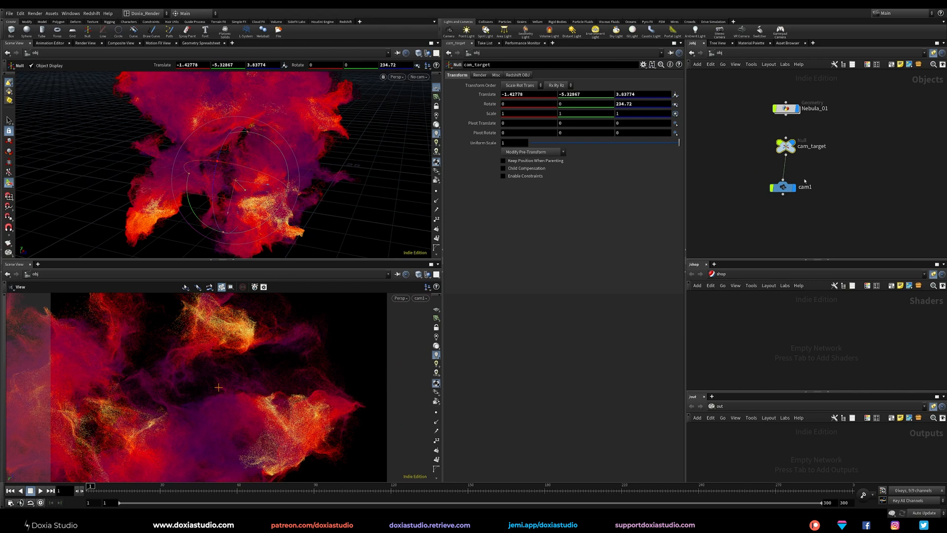
Step: Add another Null object and place it above cam_target as its parent
{"action": "key", "text": "Tab"}
{"action": "type", "text": "nu"}
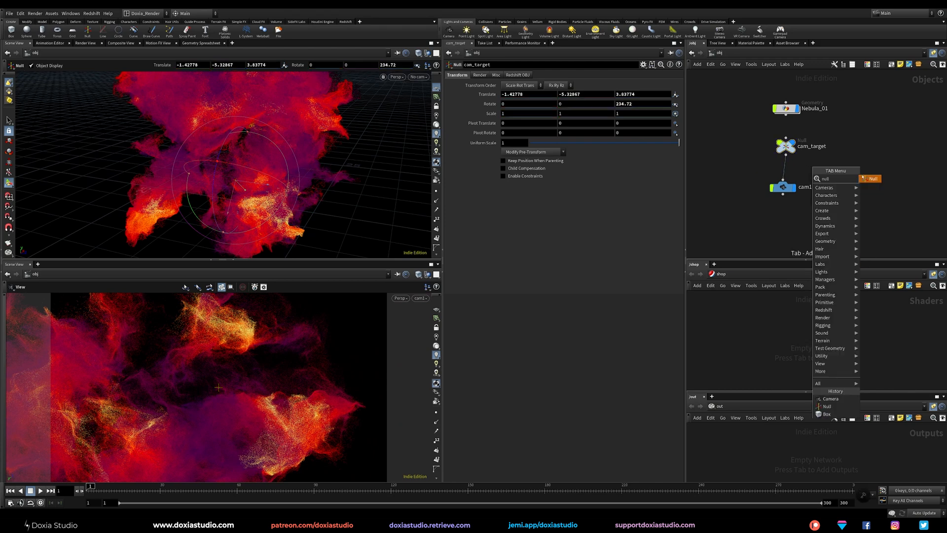
{"action": "key", "text": "Return"}
{"action": "left_click", "coordinate": [844, 148]}
{"action": "left_click_drag", "start_coordinate": [786, 146], "coordinate": [779, 165]}
{"action": "left_click_drag", "start_coordinate": [845, 147], "coordinate": [778, 138]}
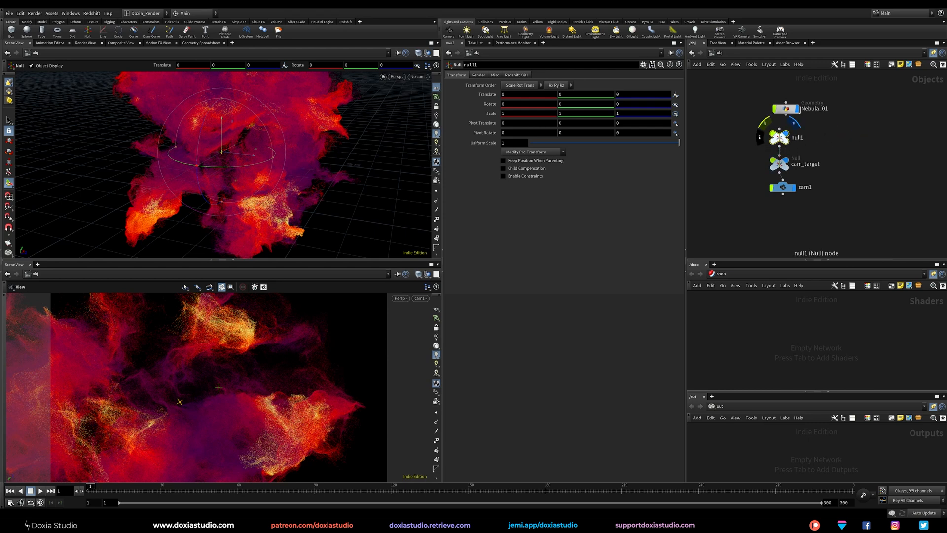
Step: Try rotating the parent null to about -1.49, -6.02, 13.98, then delete it
{"action": "mouse_move", "coordinate": [250, 166]}
{"action": "left_mouse_down"}
{"action": "mouse_move", "coordinate": [223, 174]}
{"action": "mouse_move", "coordinate": [246, 169]}
{"action": "left_mouse_up"}
{"action": "left_click_drag", "start_coordinate": [194, 140], "coordinate": [189, 148]}
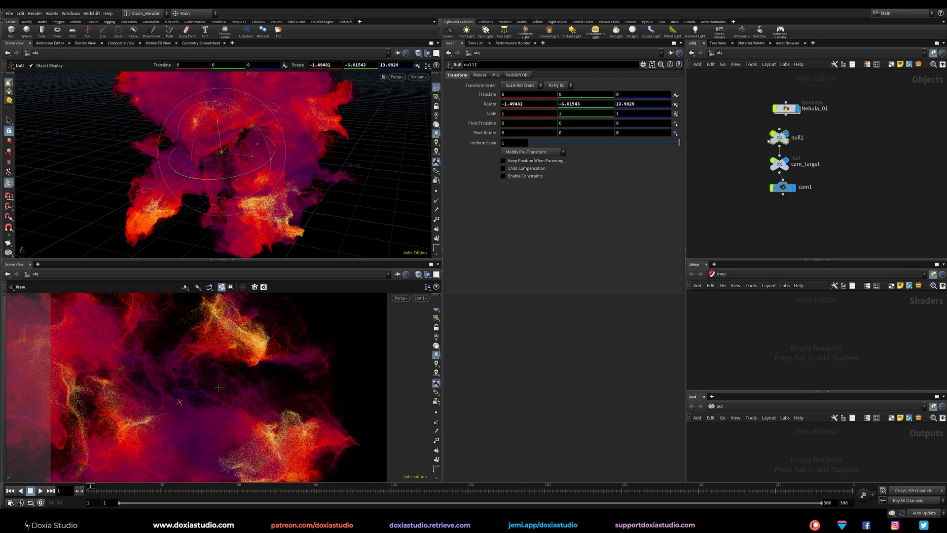
{"action": "key", "text": "Delete"}
Step: Select cam_target and align its transform handle to World
{"action": "left_click", "coordinate": [771, 156]}
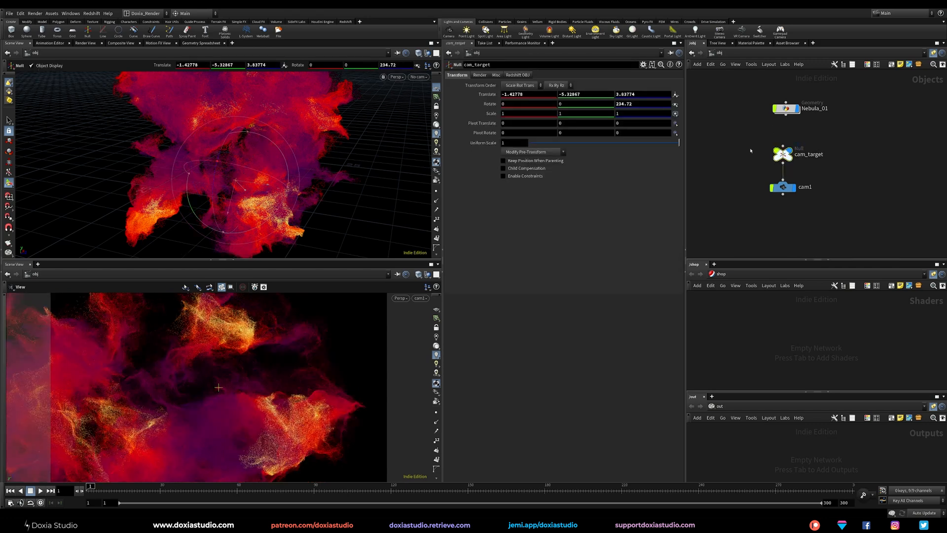
{"action": "right_click", "coordinate": [245, 170]}
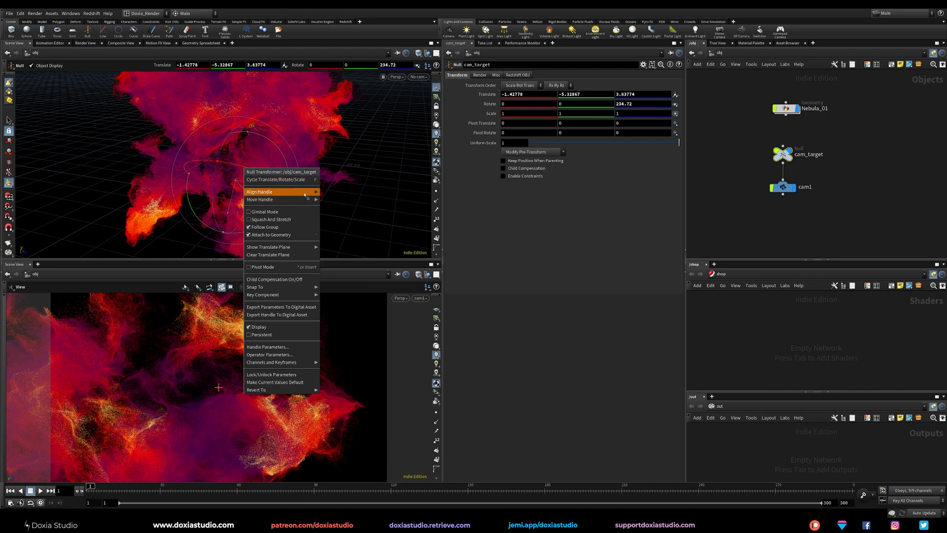
{"action": "mouse_move", "coordinate": [308, 193]}
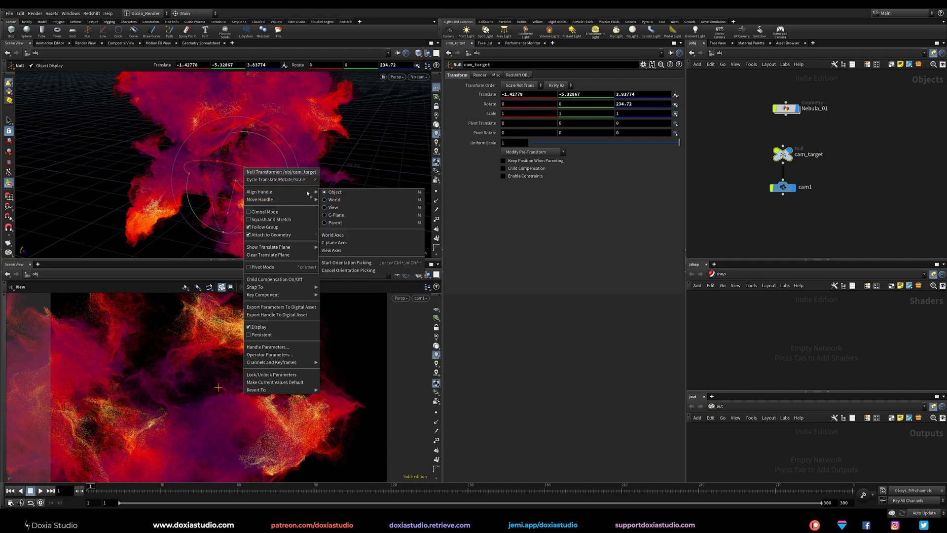
{"action": "left_click", "coordinate": [334, 200]}
Step: Rotate cam_target to about 167.84, -37.69, 56.48 and move it to about -2.83, -5.33, 2.41
{"action": "left_click_drag", "start_coordinate": [235, 182], "coordinate": [308, 228]}
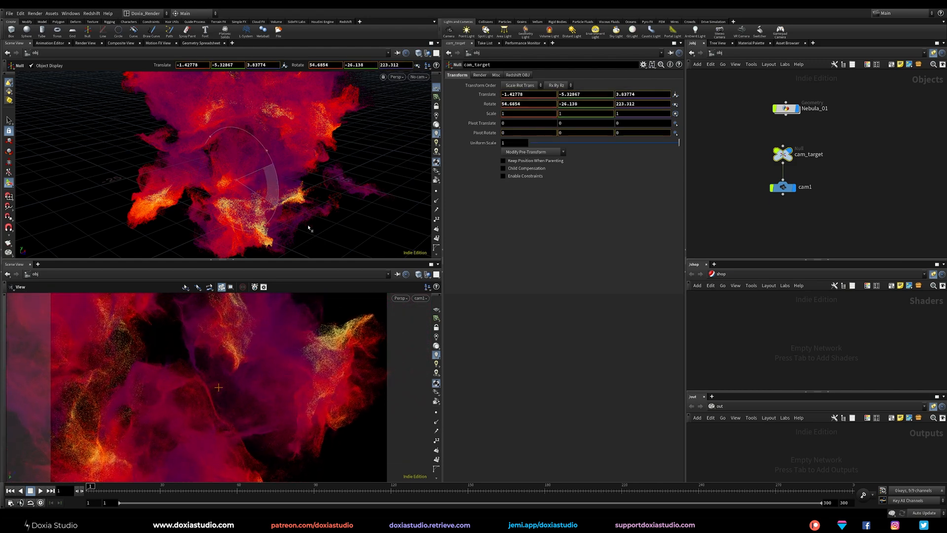
{"action": "left_click_drag", "start_coordinate": [265, 188], "coordinate": [240, 169]}
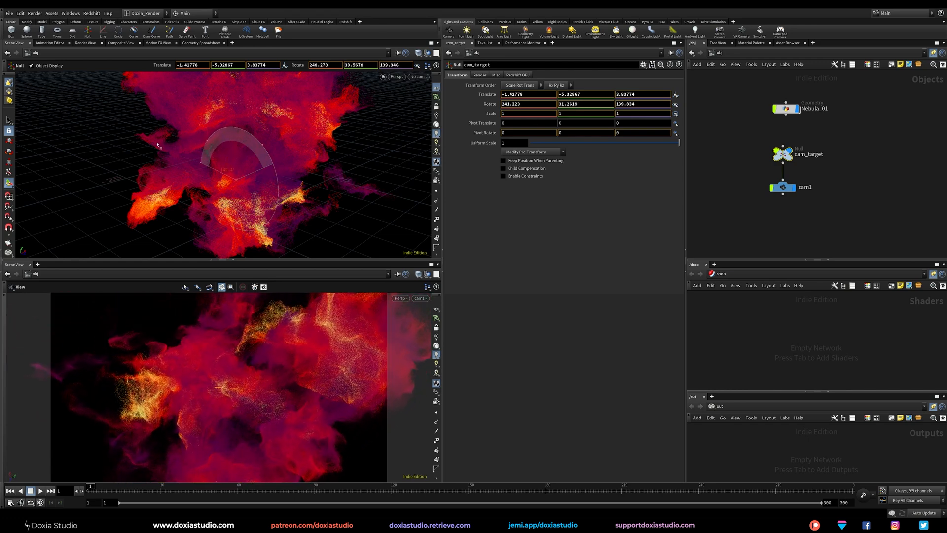
{"action": "left_click_drag", "start_coordinate": [135, 149], "coordinate": [138, 150]}
{"action": "left_click_drag", "start_coordinate": [271, 158], "coordinate": [273, 165]}
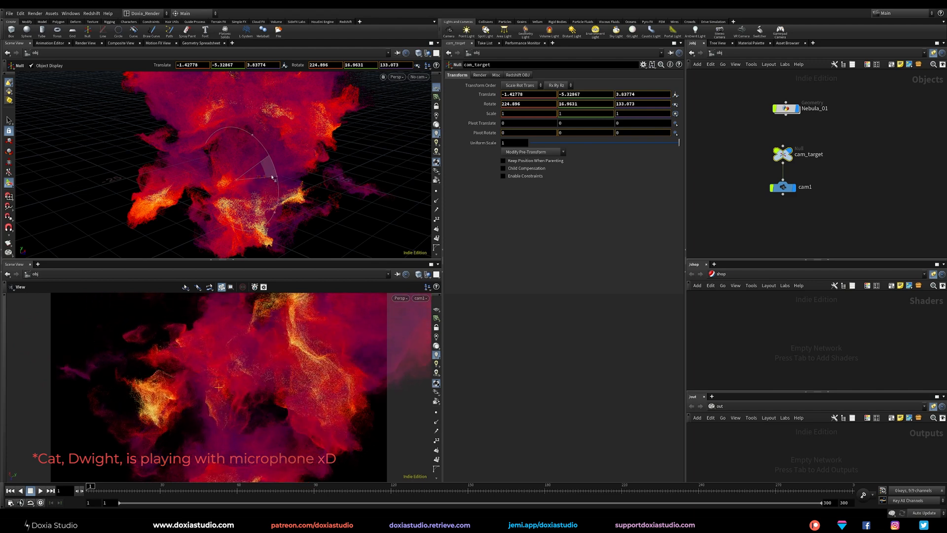
{"action": "left_click_drag", "start_coordinate": [275, 213], "coordinate": [279, 241]}
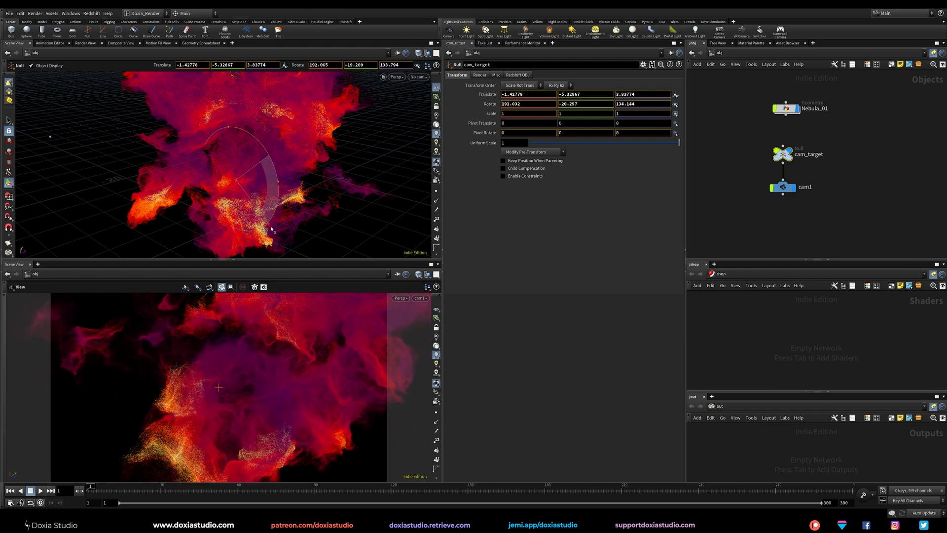
{"action": "left_click_drag", "start_coordinate": [270, 224], "coordinate": [259, 195]}
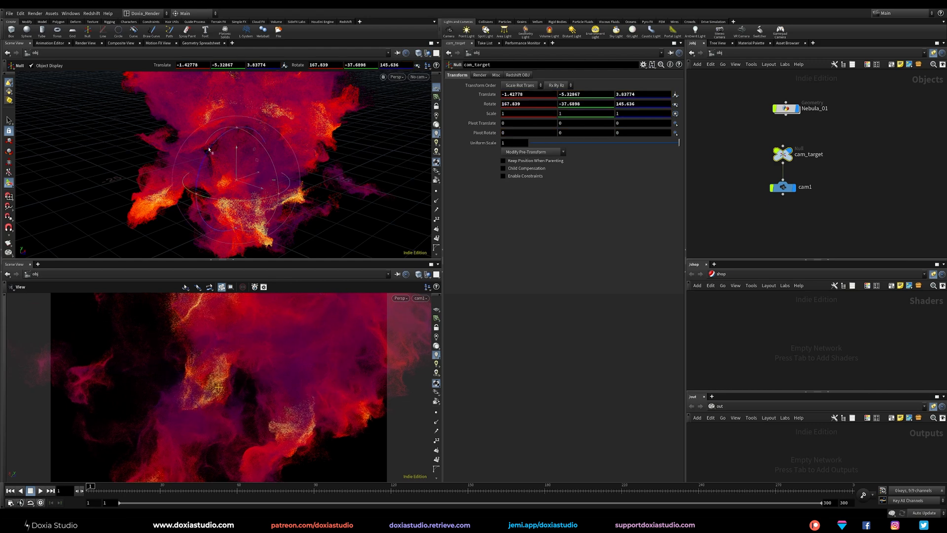
{"action": "left_click_drag", "start_coordinate": [209, 150], "coordinate": [270, 128]}
{"action": "left_click_drag", "start_coordinate": [260, 178], "coordinate": [251, 191]}
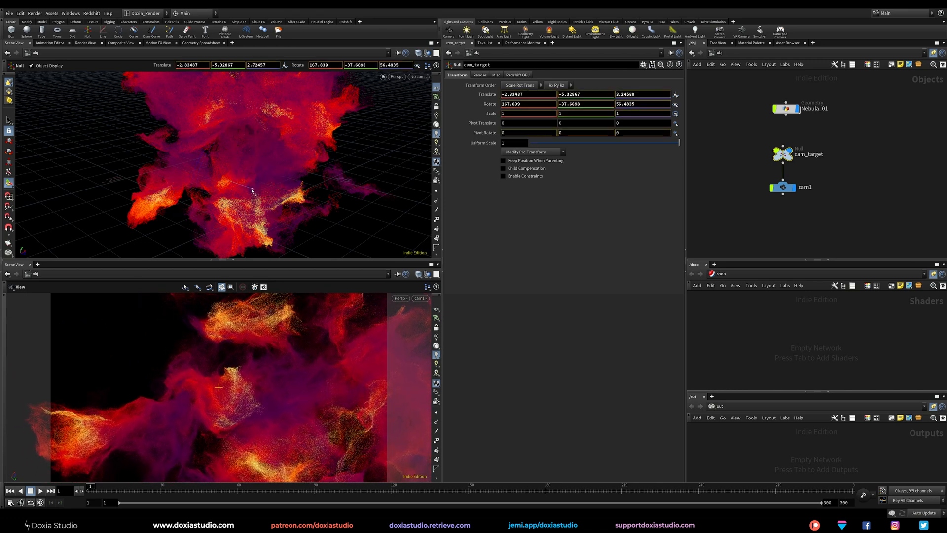
Step: Set cam1's Translate Z to 60
{"action": "left_click", "coordinate": [783, 188]}
{"action": "double_click", "coordinate": [621, 94]}
{"action": "type", "text": "60"}
{"action": "key", "text": "Return"}
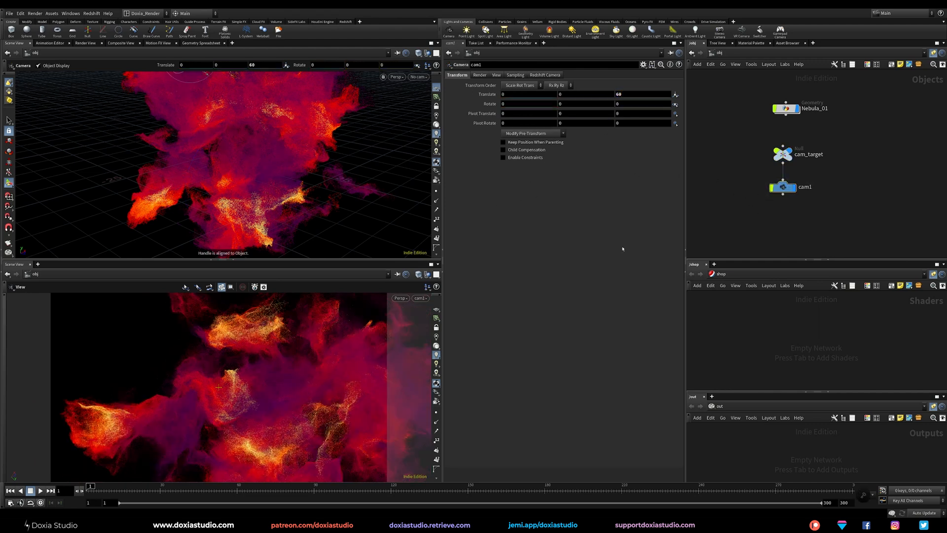
Step: Set the animation's end frame to 90
{"action": "double_click", "coordinate": [845, 502]}
{"action": "type", "text": "90"}
{"action": "key", "text": "Return"}
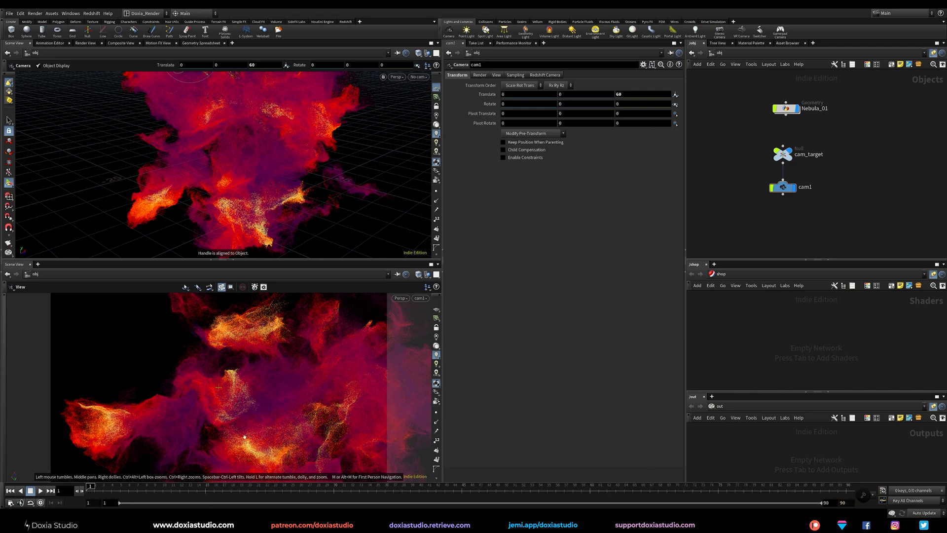
Step: Keyframe cam_target's rotation at frame 1 and set the Rotate X channel's expression to linear()
{"action": "left_click", "coordinate": [782, 154]}
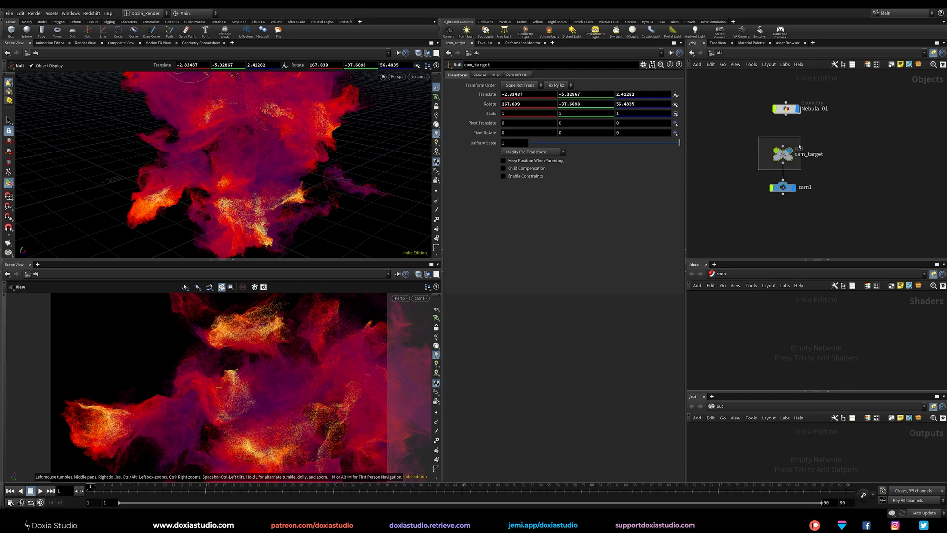
{"action": "left_click", "coordinate": [489, 104], "text": "alt"}
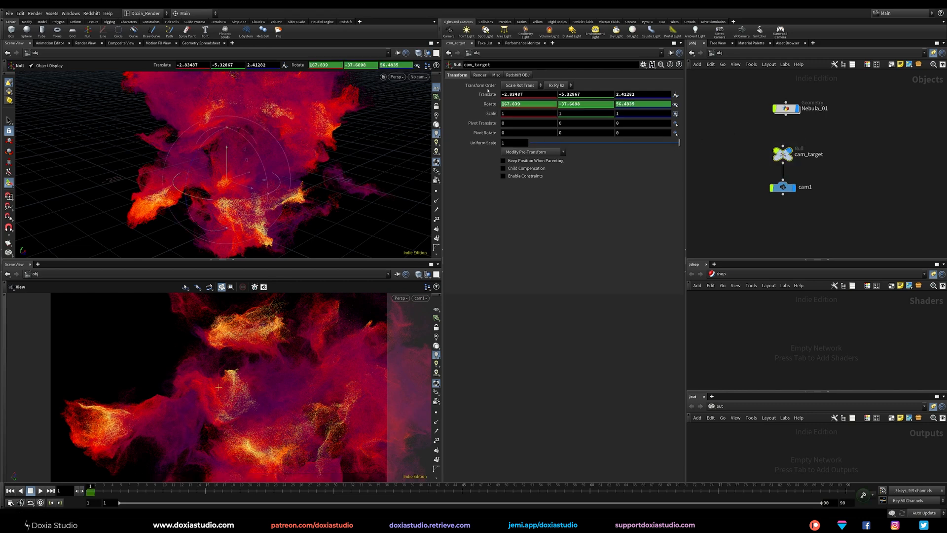
{"action": "left_click", "coordinate": [489, 104]}
{"action": "left_click_drag", "start_coordinate": [518, 104], "coordinate": [380, 98]}
{"action": "type", "text": "linea("}
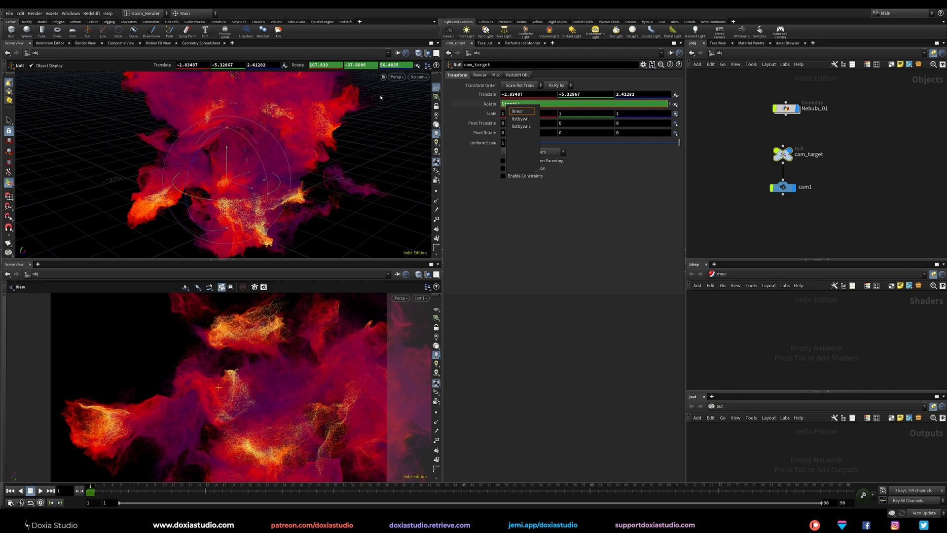
{"action": "key", "text": "Return"}
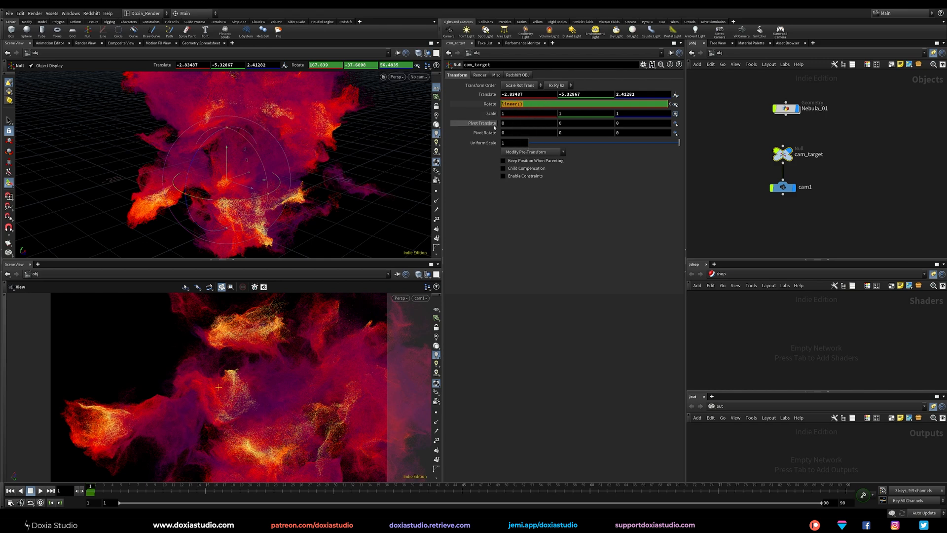
{"action": "key", "text": "Return"}
Step: Set cam_target's Rotate Y and Rotate Z channels to linear() as well and switch the fields back to showing values
{"action": "left_click_drag", "start_coordinate": [584, 106], "coordinate": [555, 107]}
{"action": "type", "text": "linear()"}
{"action": "key", "text": "Return"}
{"action": "left_click_drag", "start_coordinate": [640, 103], "coordinate": [612, 104]}
{"action": "type", "text": "linear()"}
{"action": "key", "text": "Return"}
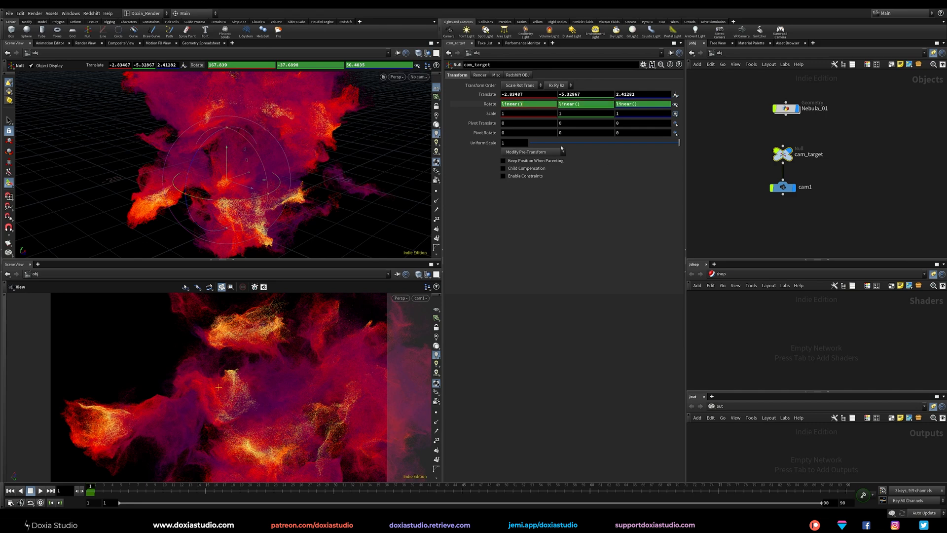
{"action": "left_click", "coordinate": [492, 105]}
Step: At frame 90, rotate cam_target to about 182, -19, 36, keyframe the rotation and play the animation
{"action": "left_click", "coordinate": [50, 490]}
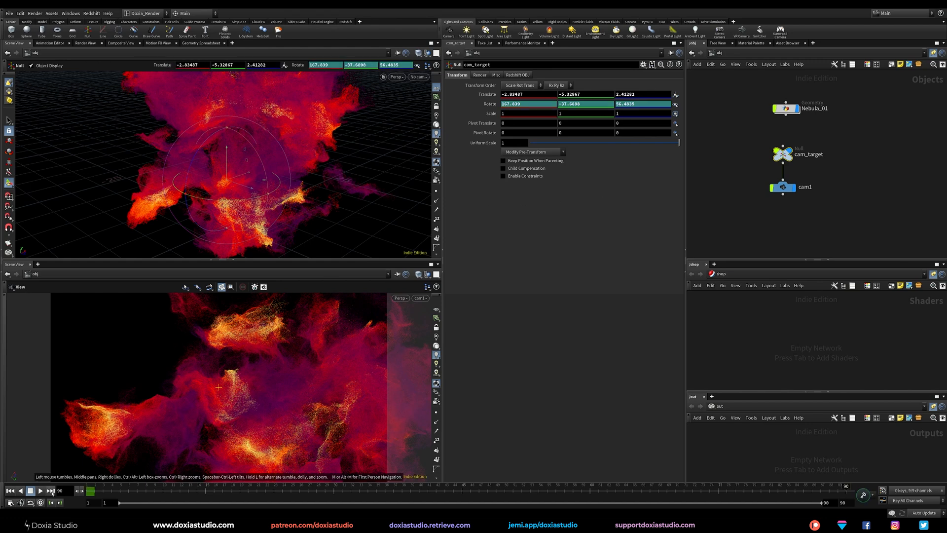
{"action": "left_click_drag", "start_coordinate": [243, 206], "coordinate": [219, 139]}
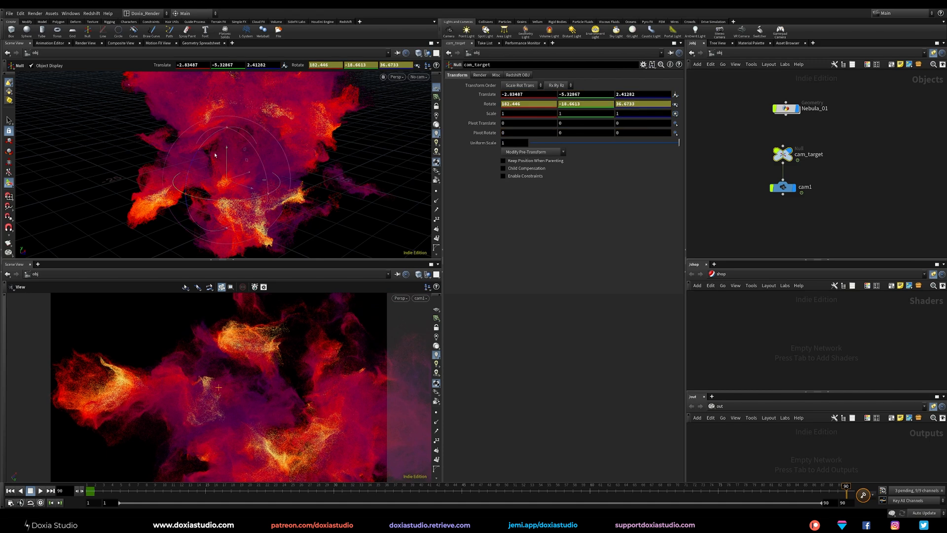
{"action": "key", "text": "k"}
{"action": "left_click", "coordinate": [40, 490]}
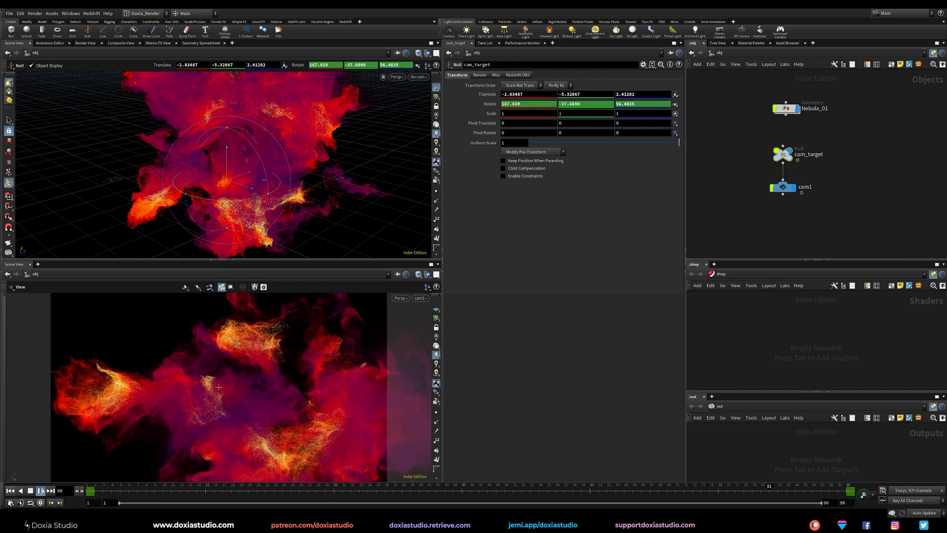
{"action": "left_click", "coordinate": [31, 491]}
Step: Try Translate Z values of 100, 80 and 40 for cam1, then set it back to 60
{"action": "left_click", "coordinate": [783, 187]}
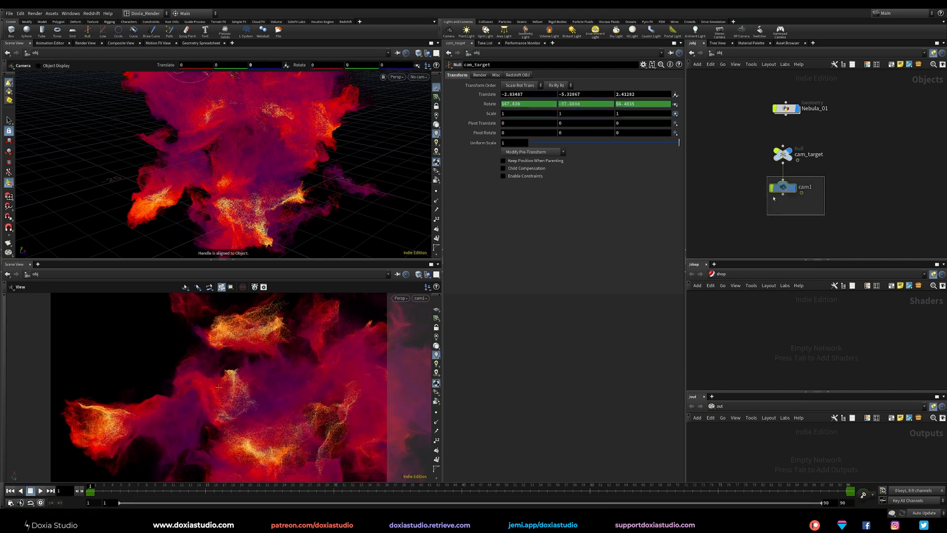
{"action": "left_click", "coordinate": [619, 94]}
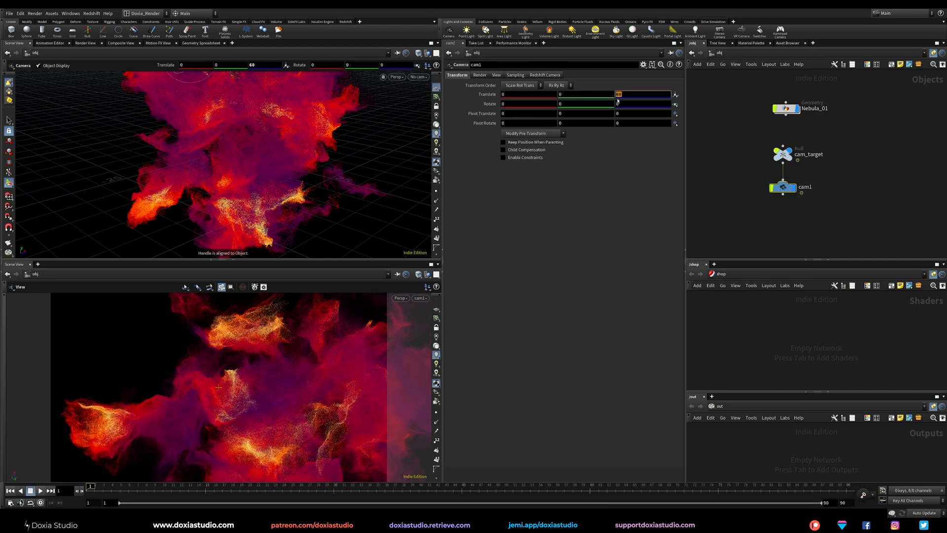
{"action": "type", "text": "100"}
{"action": "key", "text": "Return"}
{"action": "left_click", "coordinate": [619, 94]}
{"action": "type", "text": "10"}
{"action": "key", "text": "Return"}
{"action": "left_click", "coordinate": [635, 95]}
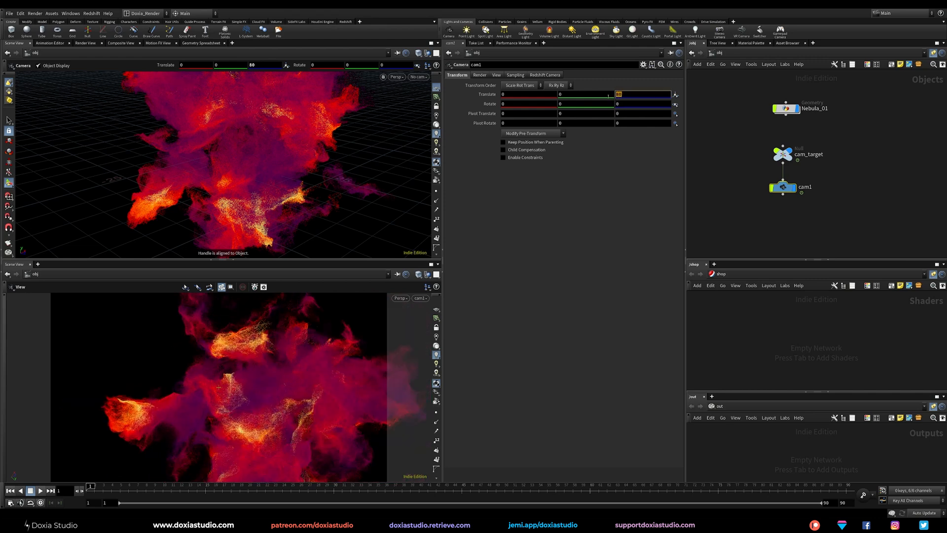
{"action": "type", "text": "40"}
{"action": "key", "text": "Return"}
{"action": "left_click", "coordinate": [630, 95]}
{"action": "type", "text": "60"}
{"action": "key", "text": "Return"}
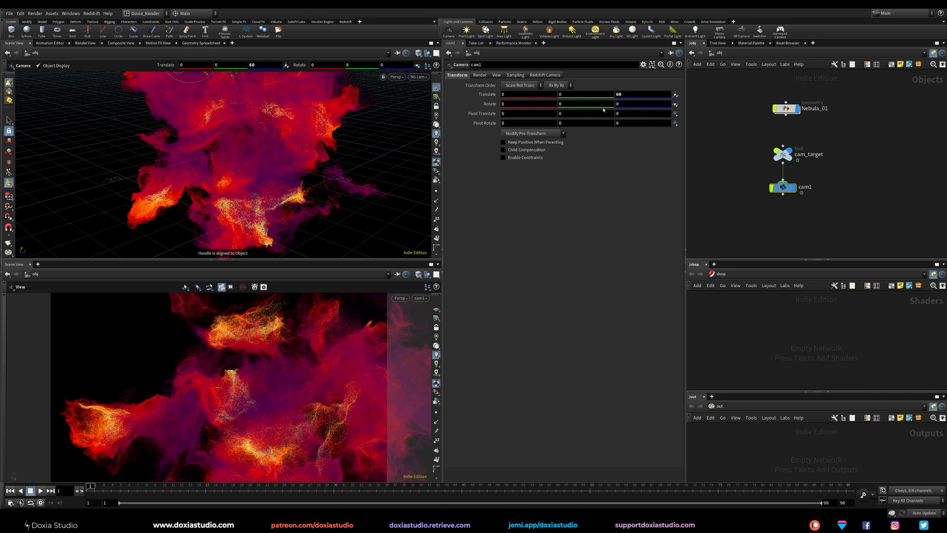
Step: Keyframe cam1's Translate Z at frame 1 and set the channel's expression to linear()
{"action": "left_click", "coordinate": [626, 95], "text": "alt"}
{"action": "left_click", "coordinate": [499, 95]}
{"action": "left_click_drag", "start_coordinate": [630, 95], "coordinate": [496, 93]}
{"action": "type", "text": "c"}
{"action": "type", "text": "inear("}
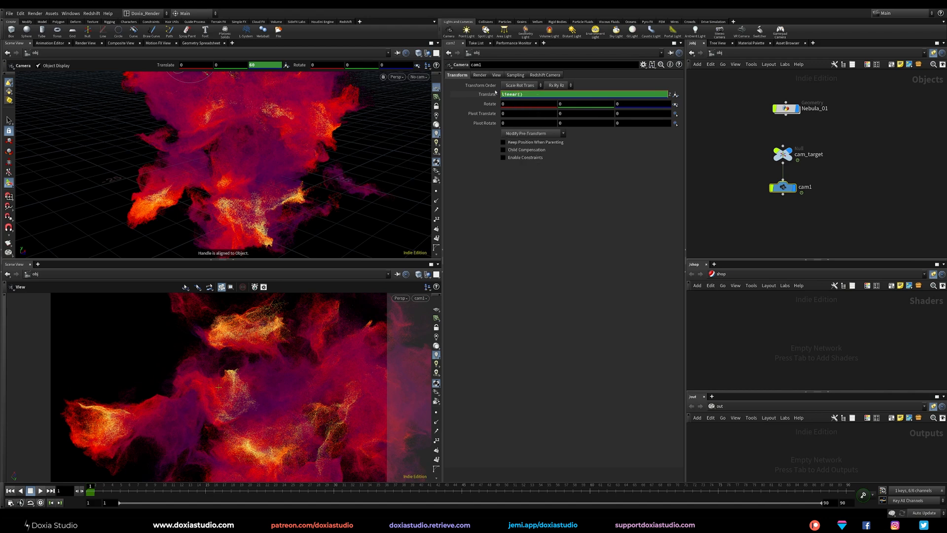
{"action": "key", "text": "Return"}
{"action": "left_click", "coordinate": [485, 94]}
Step: At frame 90, try a Translate Z of 80 for cam1, then set it to 70 and keyframe it
{"action": "left_click", "coordinate": [50, 490]}
{"action": "left_click", "coordinate": [626, 95]}
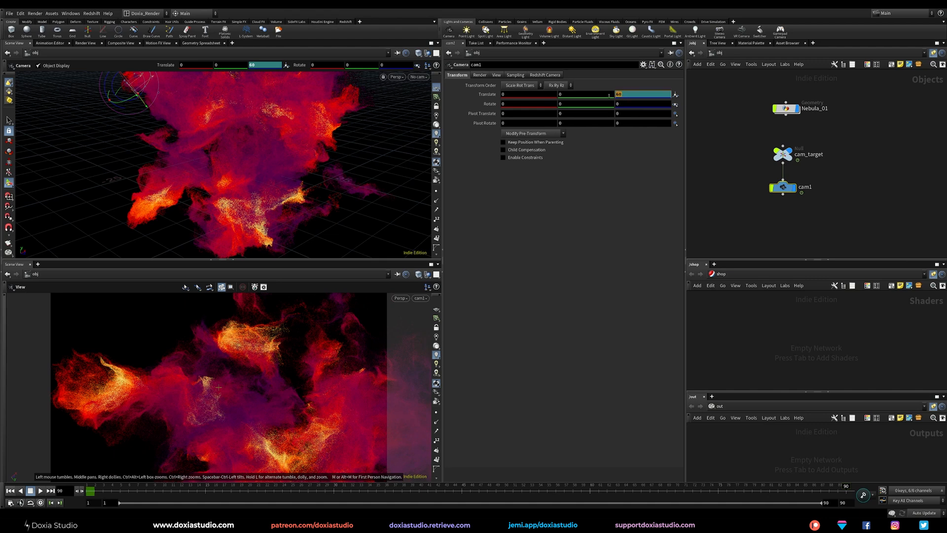
{"action": "type", "text": "80"}
{"action": "key", "text": "Return"}
{"action": "left_click", "coordinate": [631, 93]}
{"action": "type", "text": "70"}
{"action": "key", "text": "Return"}
{"action": "left_click", "coordinate": [626, 94], "text": "alt"}
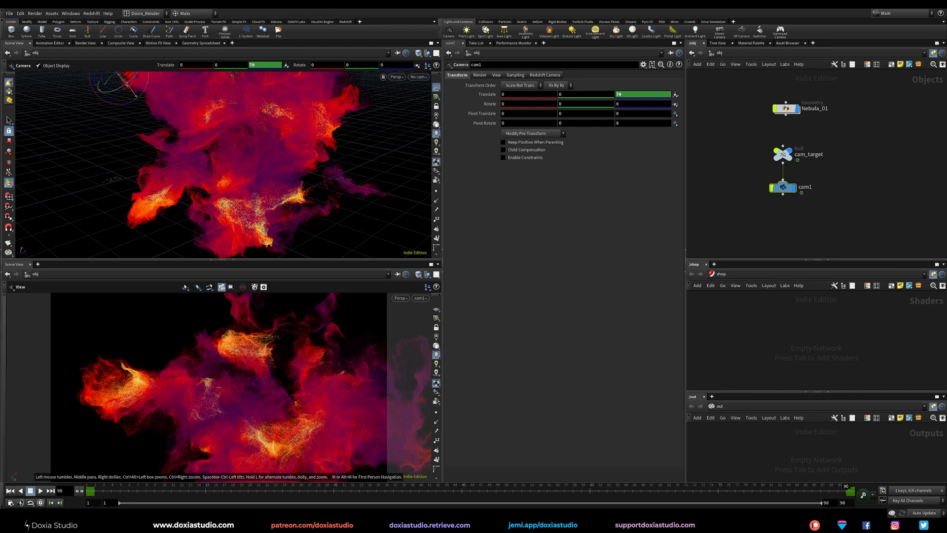
Step: Play the camera animation from the first frame and rewind it
{"action": "left_click", "coordinate": [10, 491]}
{"action": "left_click", "coordinate": [40, 491]}
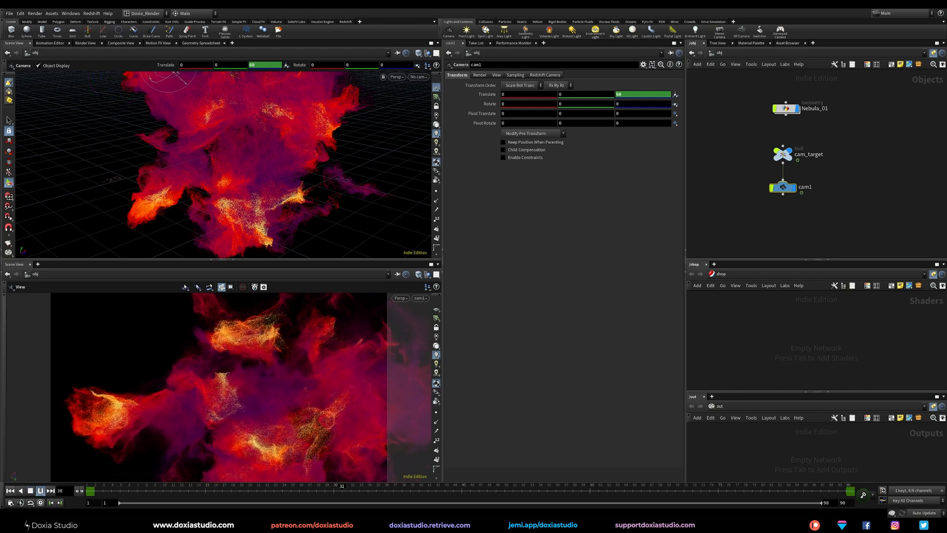
{"action": "left_click", "coordinate": [10, 490]}
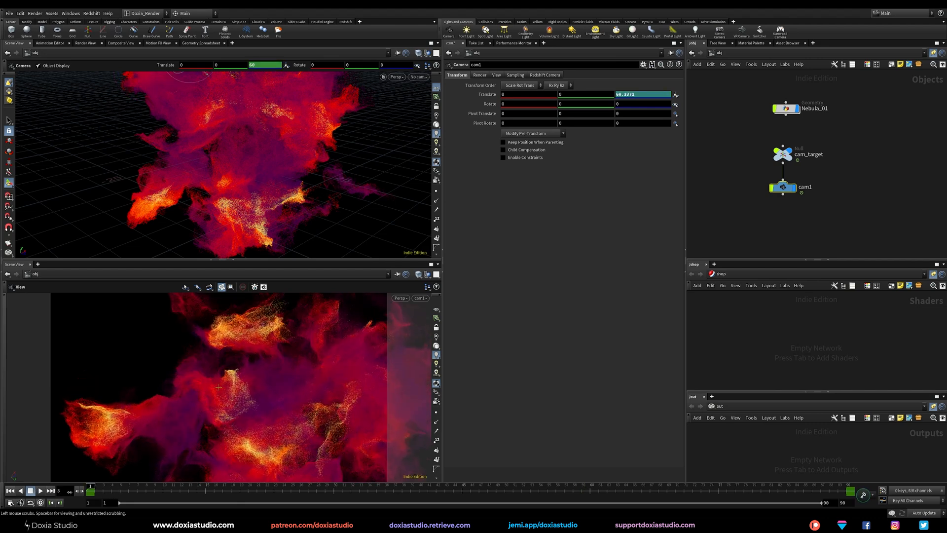
Step: Inside Nebula_01, set scatter1's Force Total Count to 50500000
{"action": "left_click", "coordinate": [786, 108]}
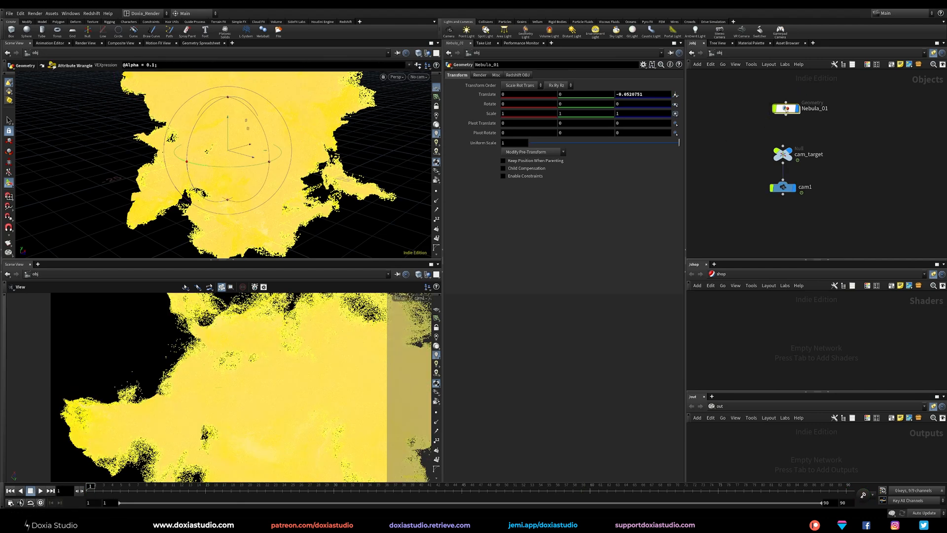
{"action": "double_click", "coordinate": [786, 108]}
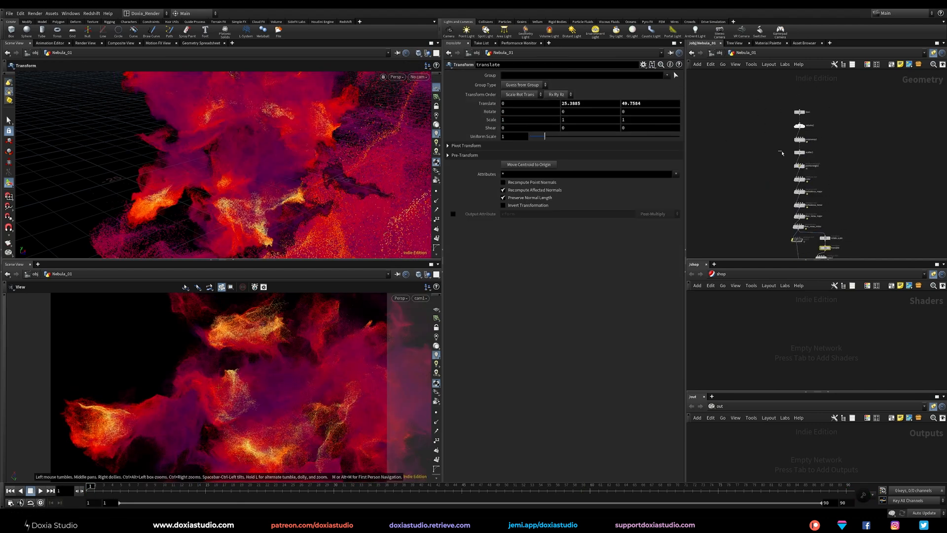
{"action": "left_click", "coordinate": [798, 152]}
{"action": "left_click_drag", "start_coordinate": [504, 147], "coordinate": [499, 147]}
{"action": "type", "text": "5"}
{"action": "key", "text": "Return"}
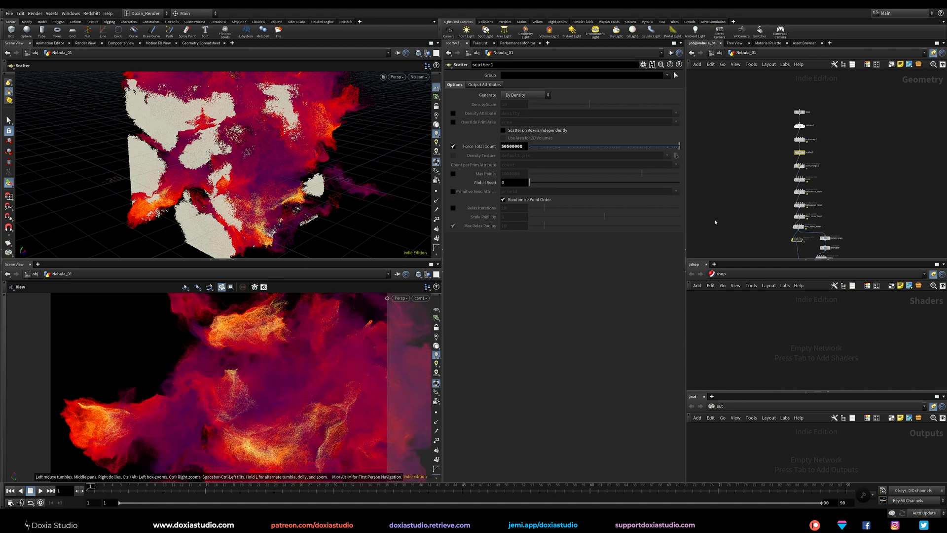
Step: Review the Nebula_01 node chain from scatter1 down to the merge and final point wrangle, then return to the object level
{"action": "middle_click_drag", "start_coordinate": [735, 218], "coordinate": [715, 173]}
{"action": "scroll", "coordinate": [729, 220], "scroll_direction": "up", "scroll_amount": 3}
{"action": "left_click_drag", "start_coordinate": [778, 209], "coordinate": [811, 230]}
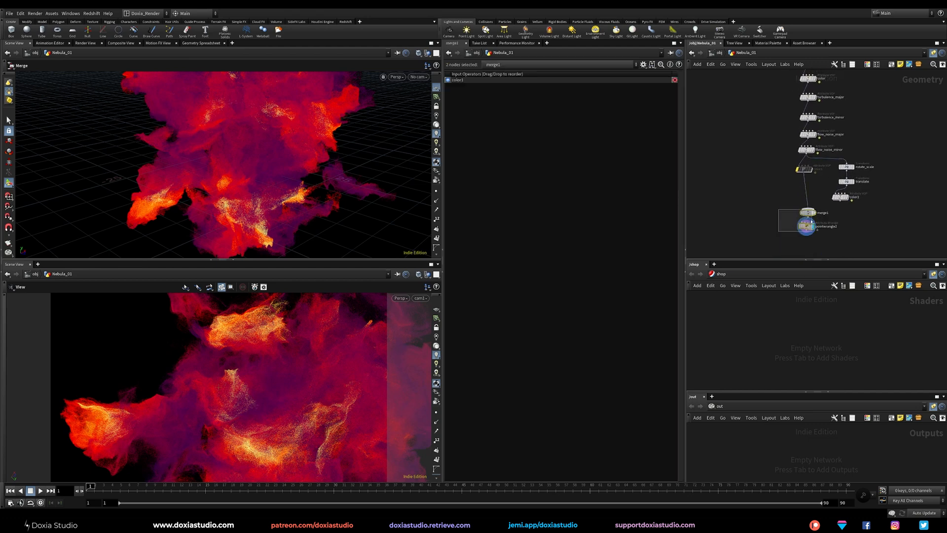
{"action": "left_click", "coordinate": [729, 204]}
{"action": "middle_click_drag", "start_coordinate": [734, 189], "coordinate": [744, 201]}
{"action": "left_click_drag", "start_coordinate": [765, 140], "coordinate": [819, 130]}
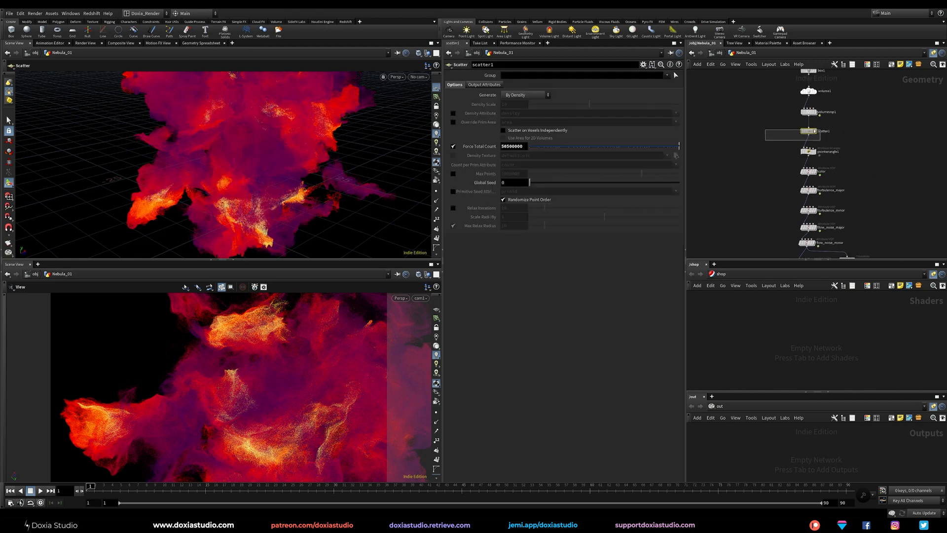
{"action": "scroll", "coordinate": [758, 174], "scroll_direction": "down", "scroll_amount": 3}
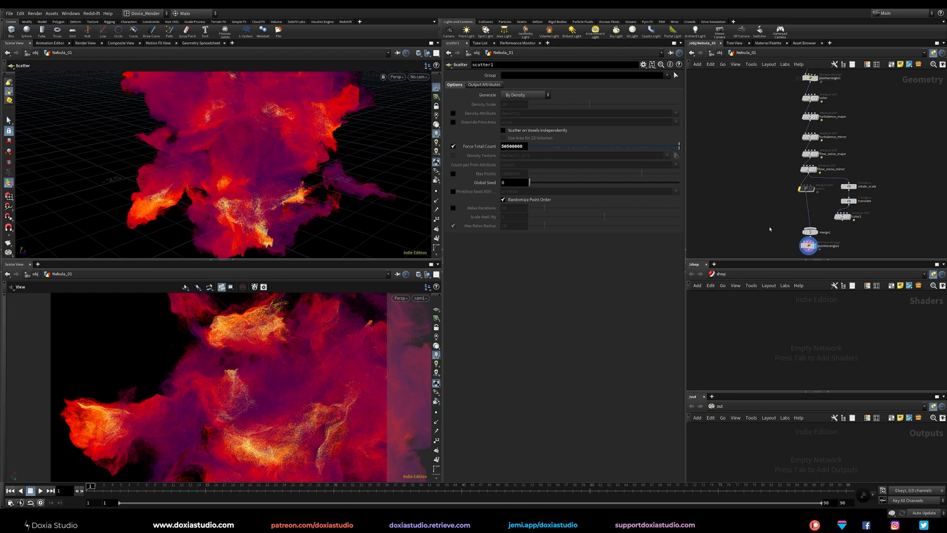
{"action": "key", "text": "u"}
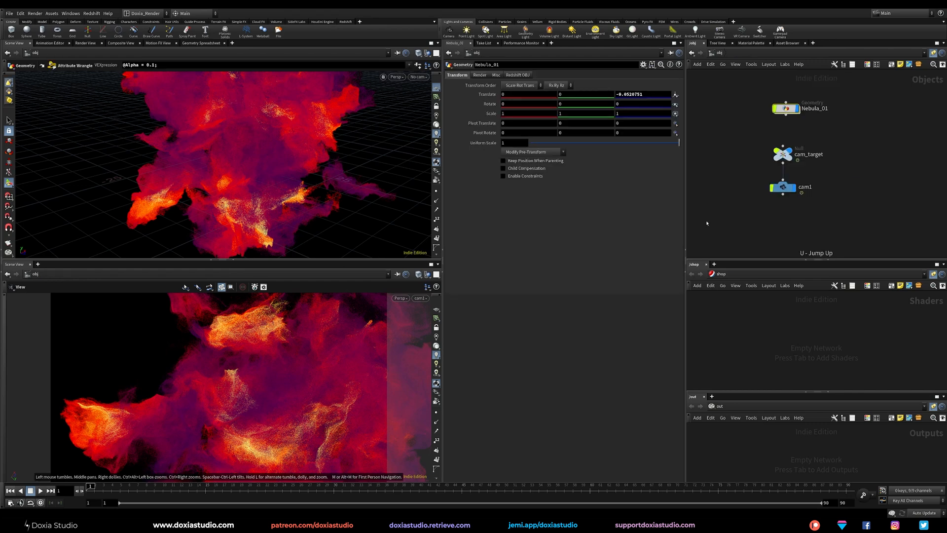
Step: Preview the camera animation, stop it, and inside Nebula_01 connect the color node below translate to merge1
{"action": "left_click", "coordinate": [41, 490]}
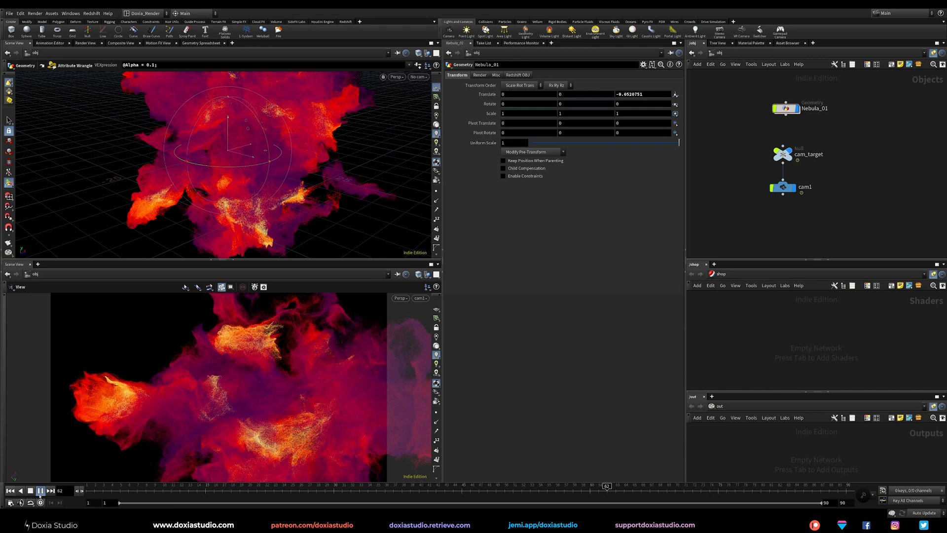
{"action": "key", "text": "Up"}
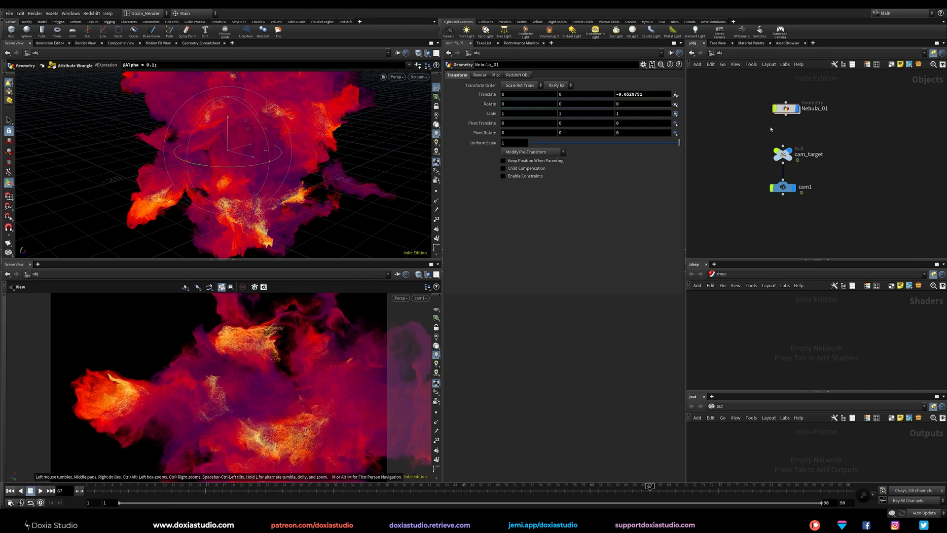
{"action": "double_click", "coordinate": [790, 109]}
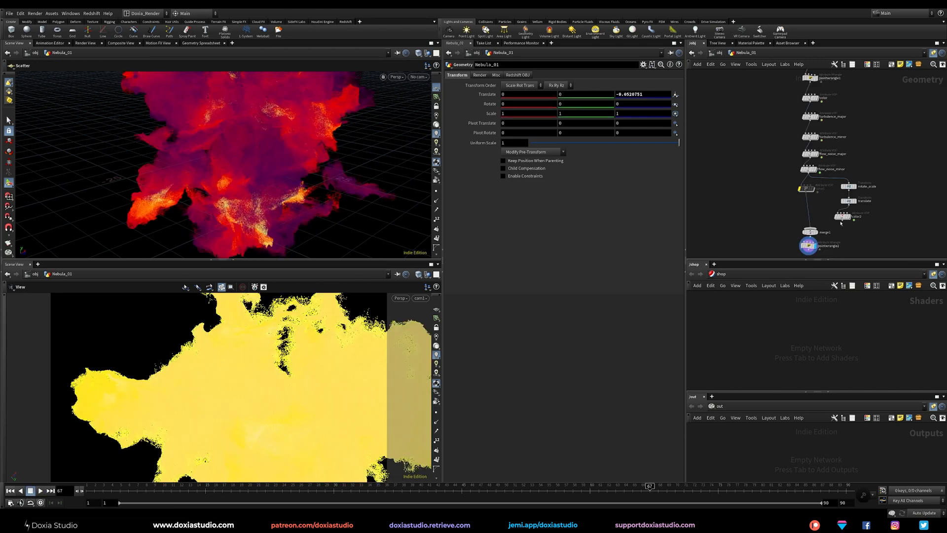
{"action": "left_click", "coordinate": [810, 235]}
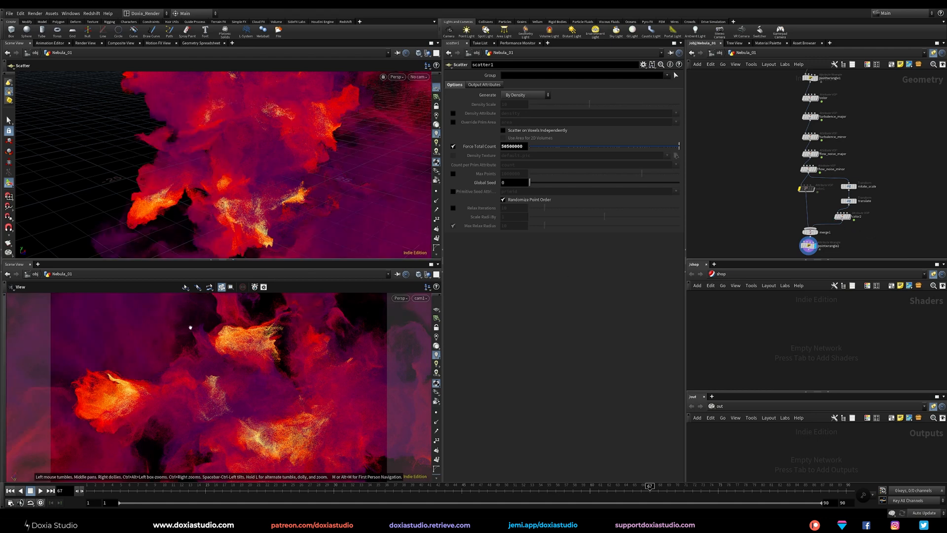
Step: Orbit around the merged nebula and rotate its enlarged copy with rotate_scale to about 441.371, 107.783, -13.019
{"action": "left_click", "coordinate": [879, 199]}
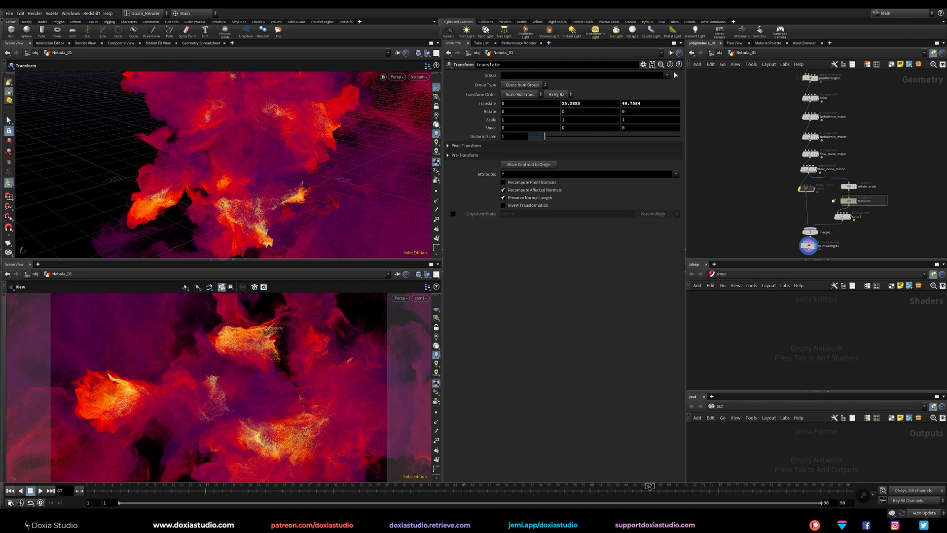
{"action": "key", "text": "Escape"}
{"action": "left_click_drag", "start_coordinate": [279, 179], "coordinate": [222, 201]}
{"action": "left_click_drag", "start_coordinate": [234, 204], "coordinate": [207, 179]}
{"action": "left_click_drag", "start_coordinate": [133, 180], "coordinate": [184, 185]}
{"action": "key", "text": "Return"}
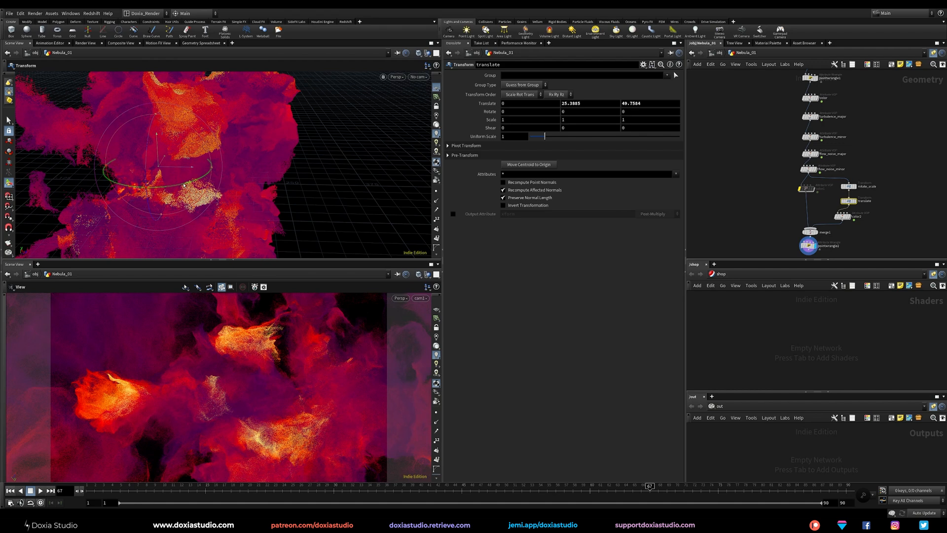
{"action": "left_click_drag", "start_coordinate": [871, 173], "coordinate": [849, 193]}
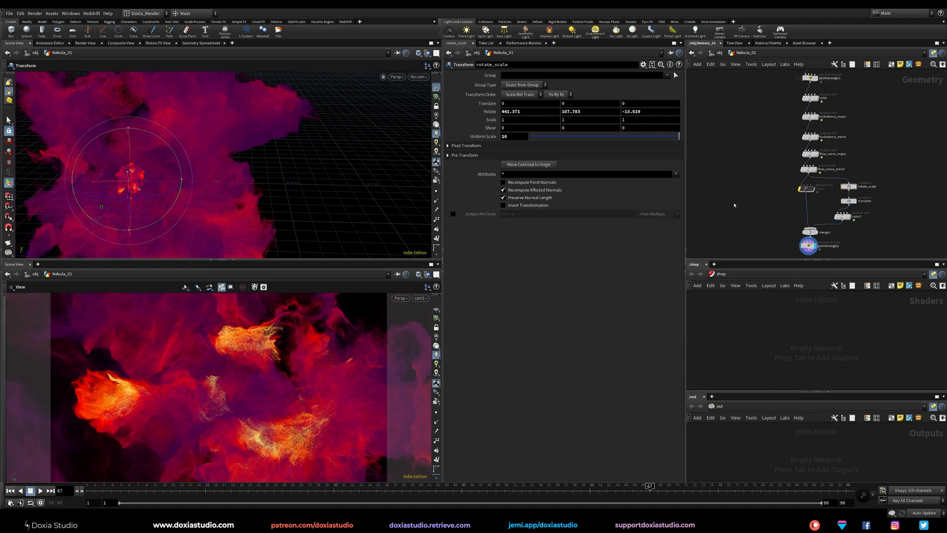
Step: Play the camera animation with the enlarged copy merged in, stop it, and rewind to the first frame
{"action": "left_click", "coordinate": [40, 490]}
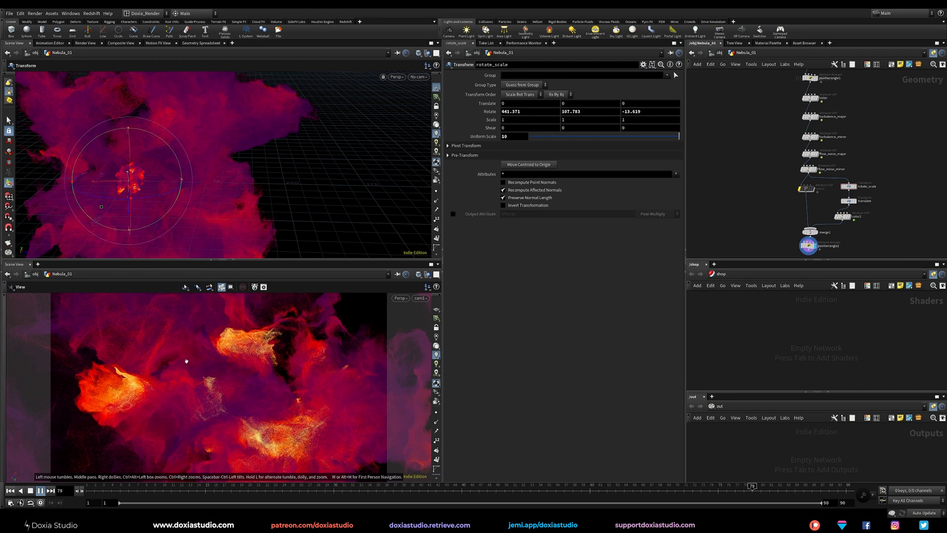
{"action": "left_click", "coordinate": [40, 491]}
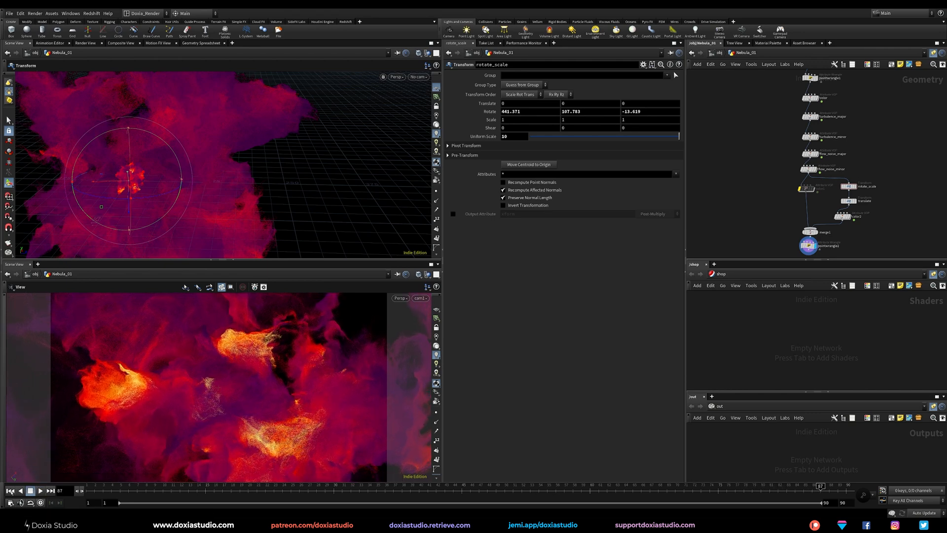
{"action": "left_click", "coordinate": [10, 491]}
Step: Set scatter1's Force Total Count to 5500000
{"action": "middle_click_drag", "start_coordinate": [751, 127], "coordinate": [753, 153]}
{"action": "left_click_drag", "start_coordinate": [780, 100], "coordinate": [818, 110]}
{"action": "left_click_drag", "start_coordinate": [773, 87], "coordinate": [815, 79]}
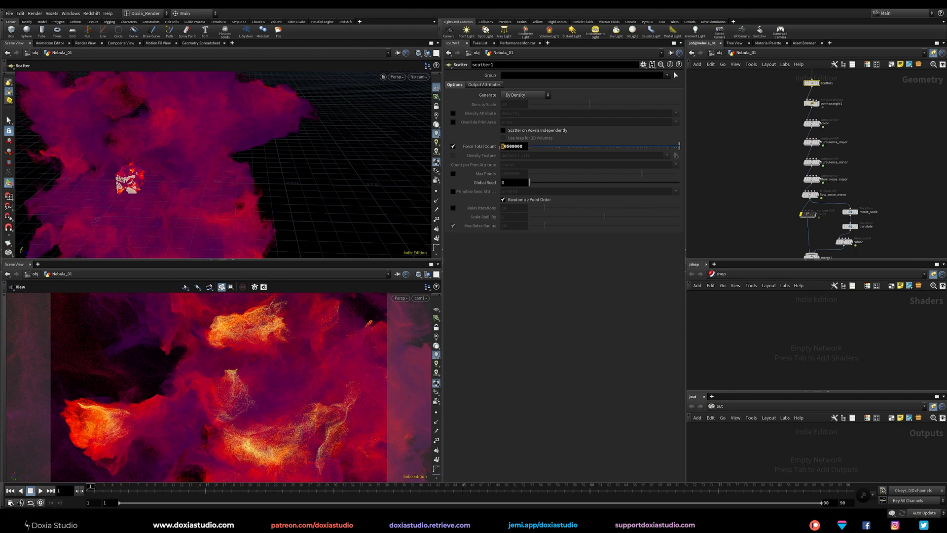
{"action": "left_click_drag", "start_coordinate": [508, 146], "coordinate": [498, 149]}
{"action": "key", "text": "BackSpace"}
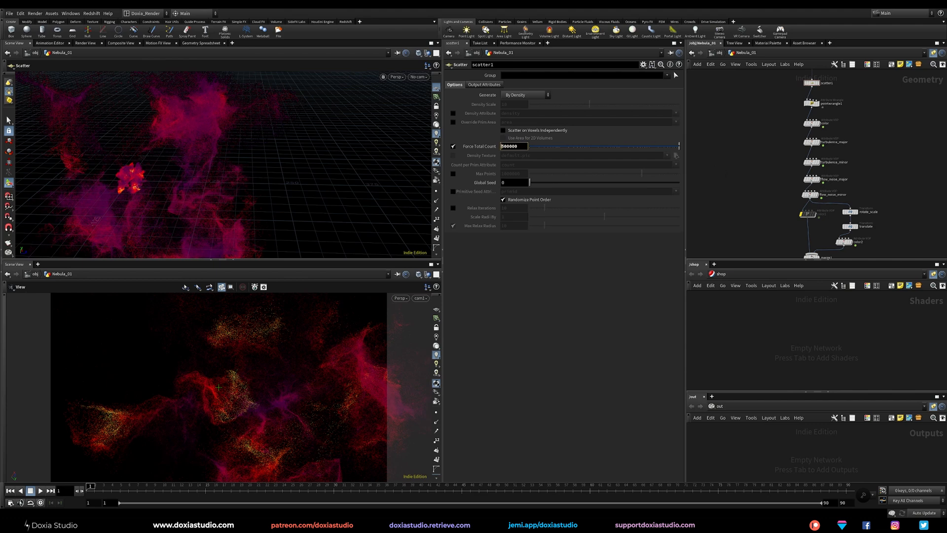
{"action": "type", "text": "5"}
{"action": "key", "text": "Return"}
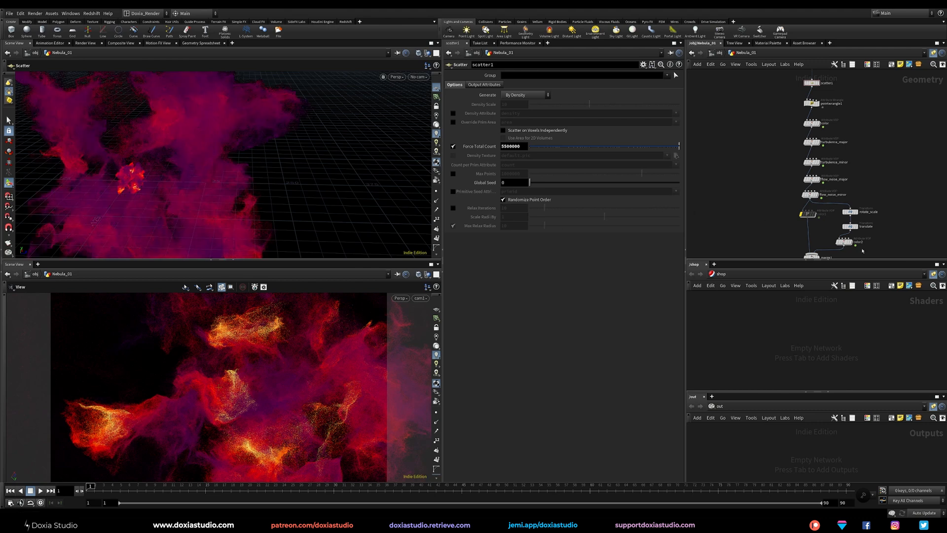
Step: Display merge1 and rotate the enlarged copy with rotate_scale to about 391.144, 125.72, -68.4309
{"action": "middle_click_drag", "start_coordinate": [914, 219], "coordinate": [910, 196]}
{"action": "left_click_drag", "start_coordinate": [898, 178], "coordinate": [842, 196]}
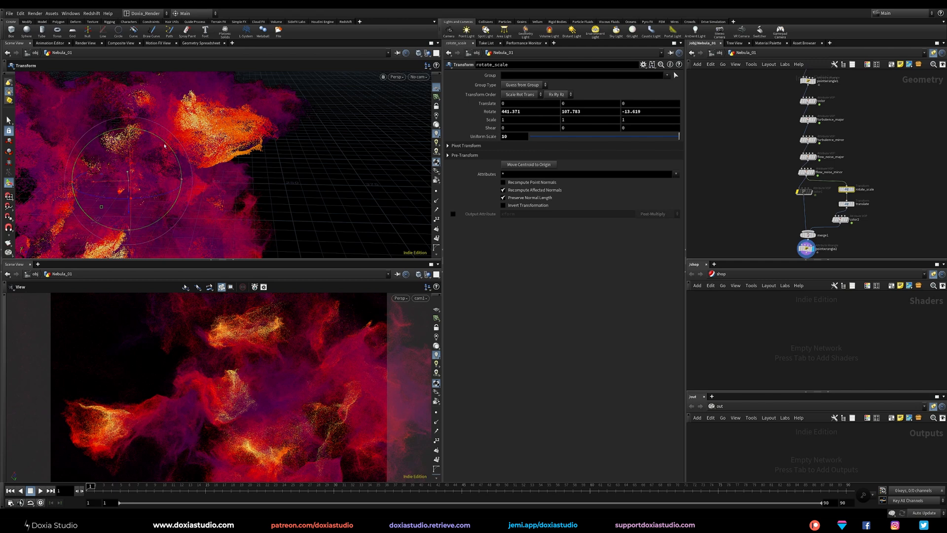
{"action": "left_click", "coordinate": [809, 236]}
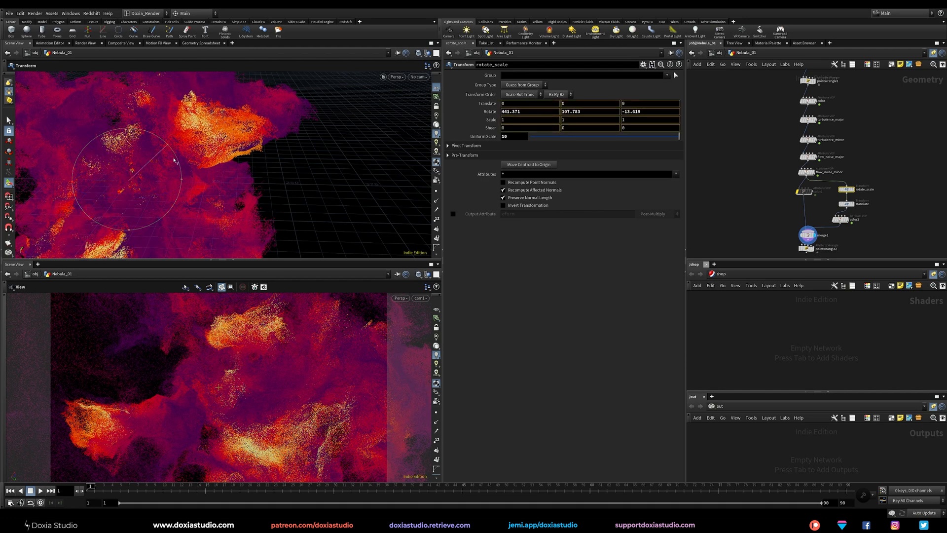
{"action": "left_click_drag", "start_coordinate": [175, 169], "coordinate": [193, 174]}
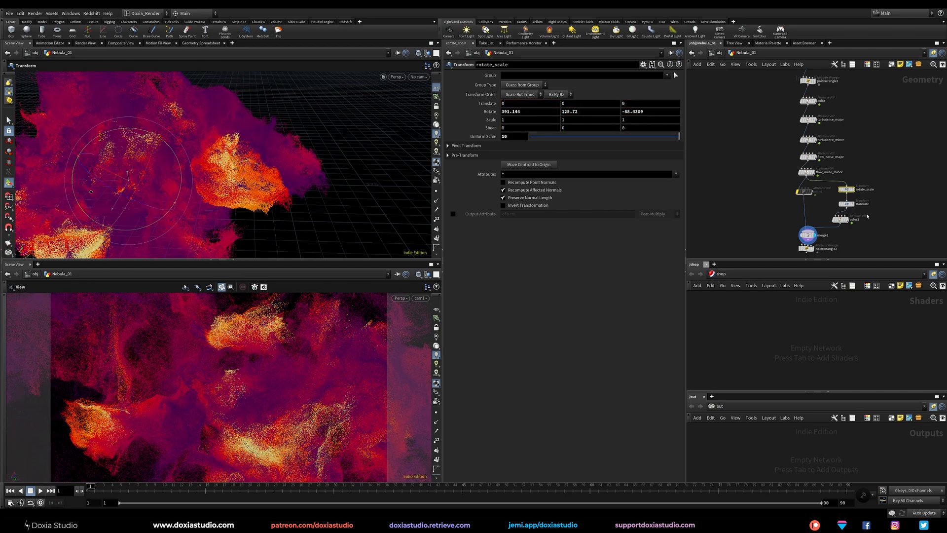
Step: Move the enlarged copy with the translate node to about 54.3726 in X and -10.9507 in Y
{"action": "left_click_drag", "start_coordinate": [854, 202], "coordinate": [849, 201]}
{"action": "left_click_drag", "start_coordinate": [237, 169], "coordinate": [229, 191], "text": "alt"}
{"action": "left_click_drag", "start_coordinate": [140, 185], "coordinate": [109, 181]}
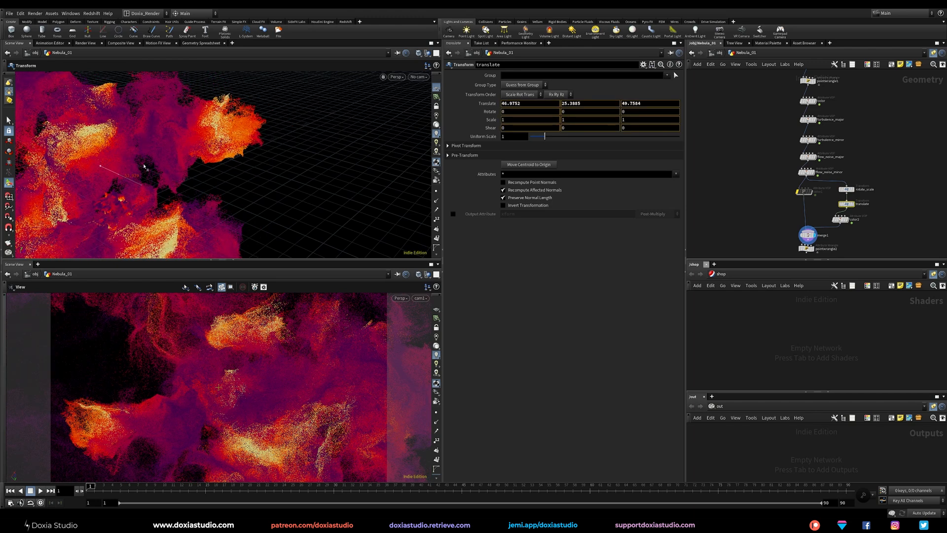
{"action": "mouse_move", "coordinate": [119, 174]}
{"action": "left_mouse_down"}
{"action": "mouse_move", "coordinate": [135, 186]}
{"action": "mouse_move", "coordinate": [115, 188]}
{"action": "left_mouse_up"}
{"action": "right_click_drag", "start_coordinate": [117, 194], "coordinate": [260, 170], "text": "alt"}
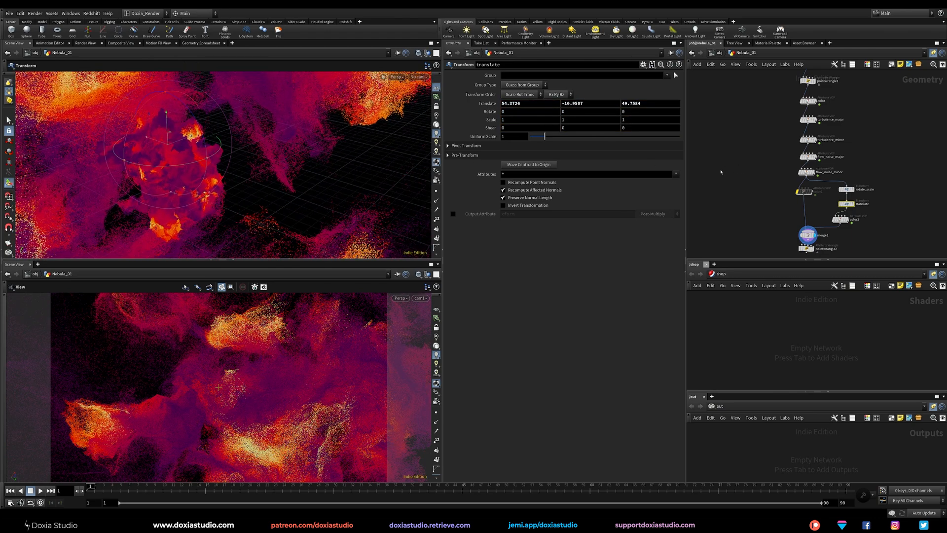
Step: Return to the object level, select cam1, and examine the camera's position within the nebula from several angles
{"action": "key", "text": "u"}
{"action": "left_click_drag", "start_coordinate": [842, 178], "coordinate": [763, 220]}
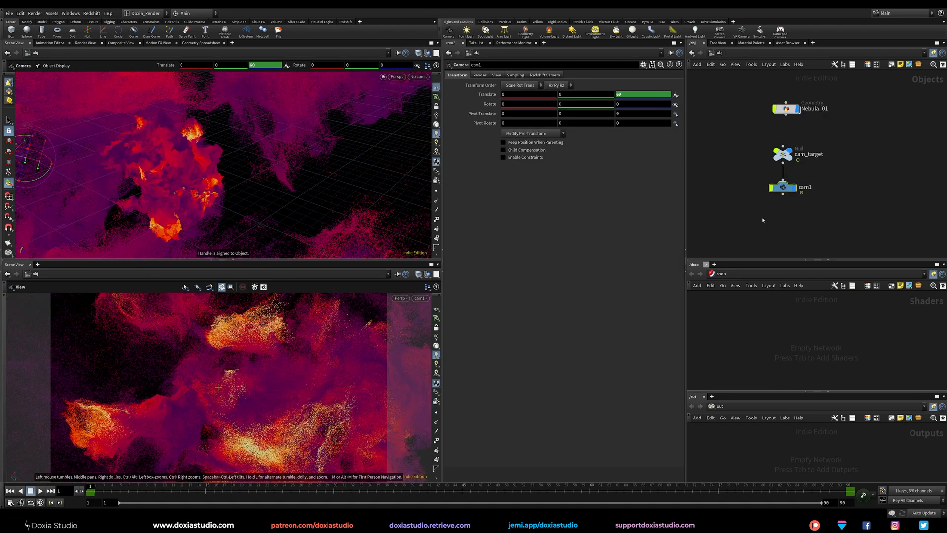
{"action": "left_click_drag", "start_coordinate": [163, 201], "coordinate": [264, 181], "text": "alt"}
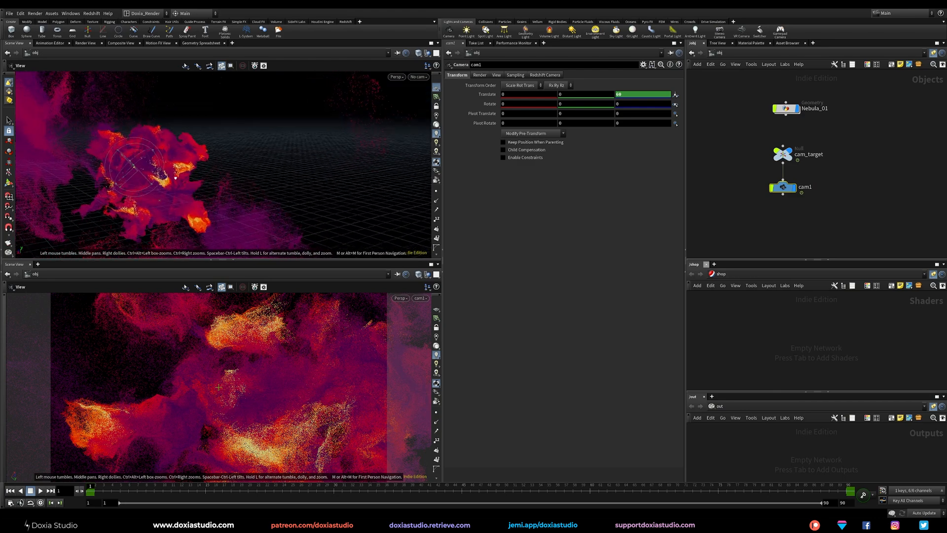
{"action": "right_click_drag", "start_coordinate": [108, 188], "coordinate": [211, 178], "text": "alt"}
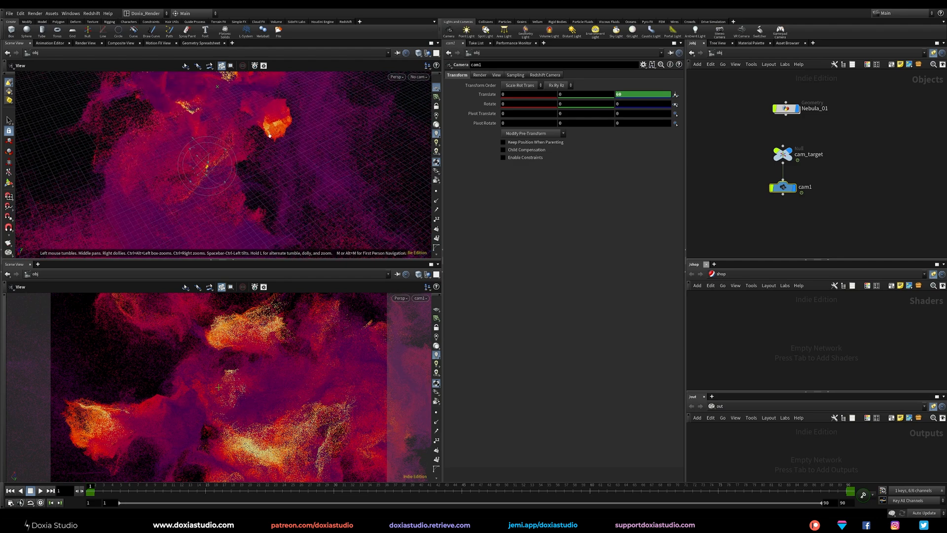
{"action": "left_click_drag", "start_coordinate": [243, 158], "coordinate": [198, 166]}
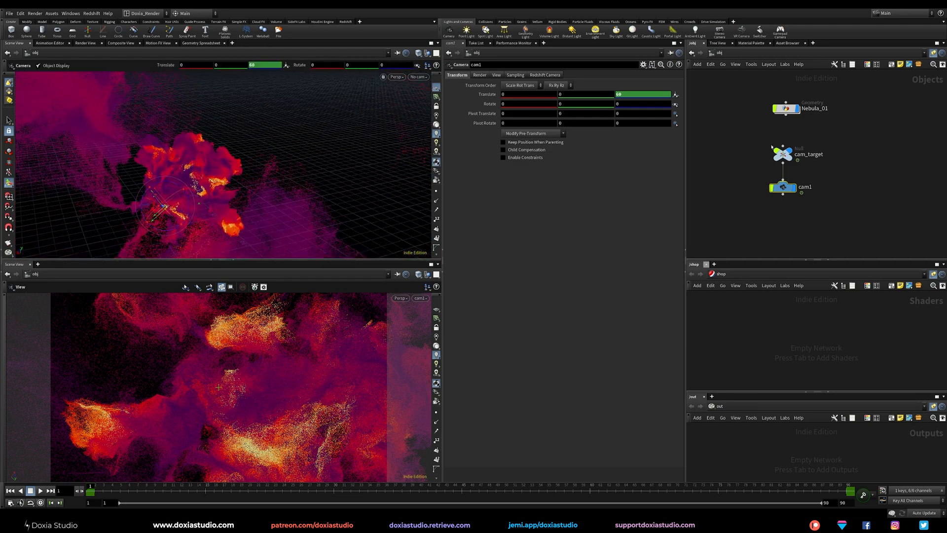
Step: Inside Nebula_01, move the enlarged copy with the translate node to about -170.839 in X and 340.173 in Z
{"action": "left_click", "coordinate": [786, 108]}
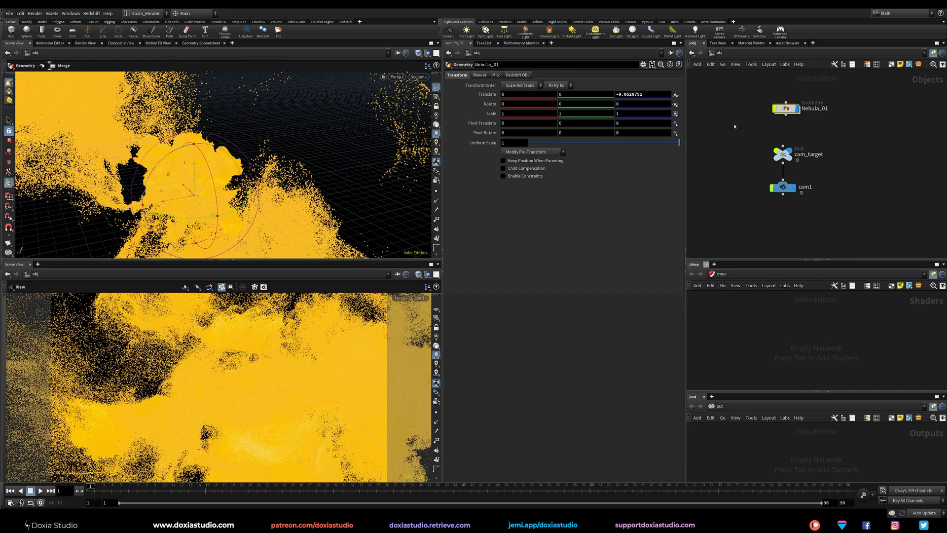
{"action": "double_click", "coordinate": [781, 112]}
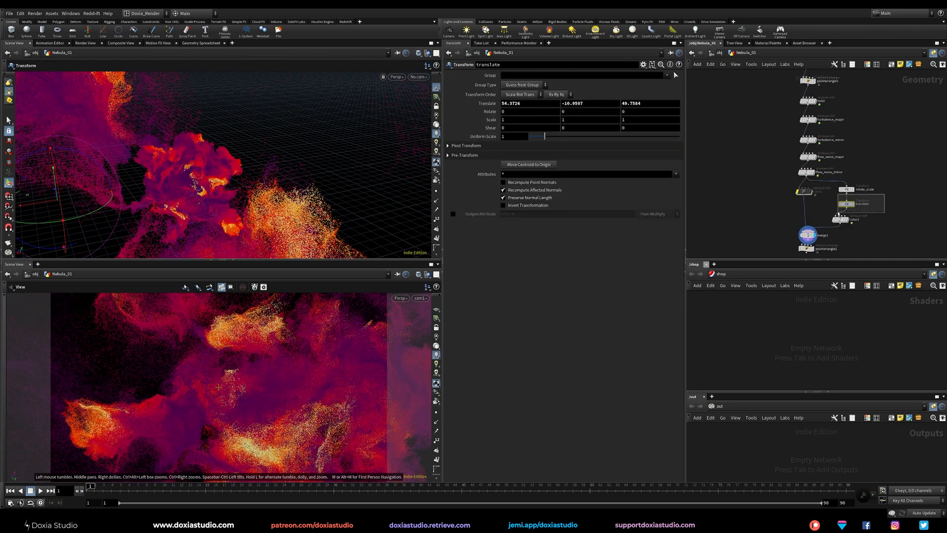
{"action": "left_click_drag", "start_coordinate": [36, 204], "coordinate": [91, 198]}
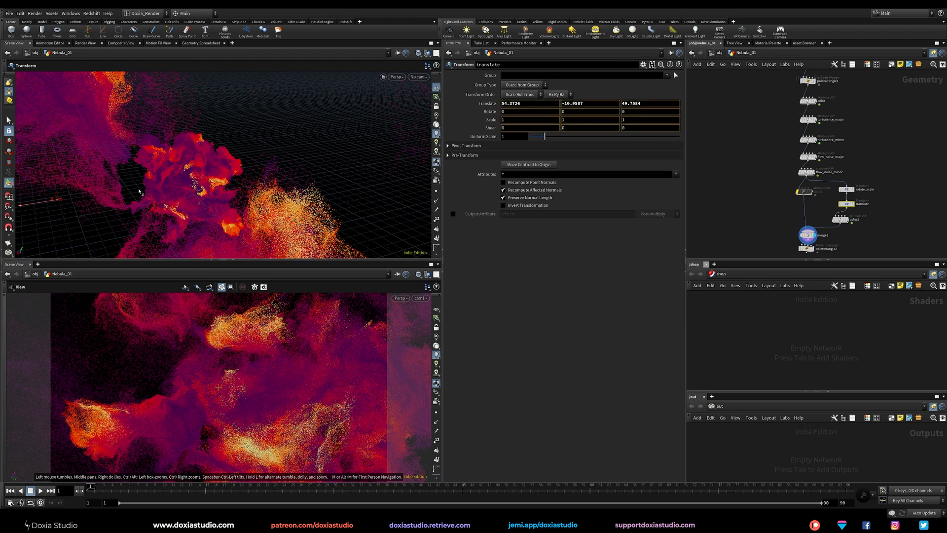
{"action": "left_click_drag", "start_coordinate": [154, 189], "coordinate": [160, 160]}
{"action": "middle_click_drag", "start_coordinate": [122, 139], "coordinate": [35, 93]}
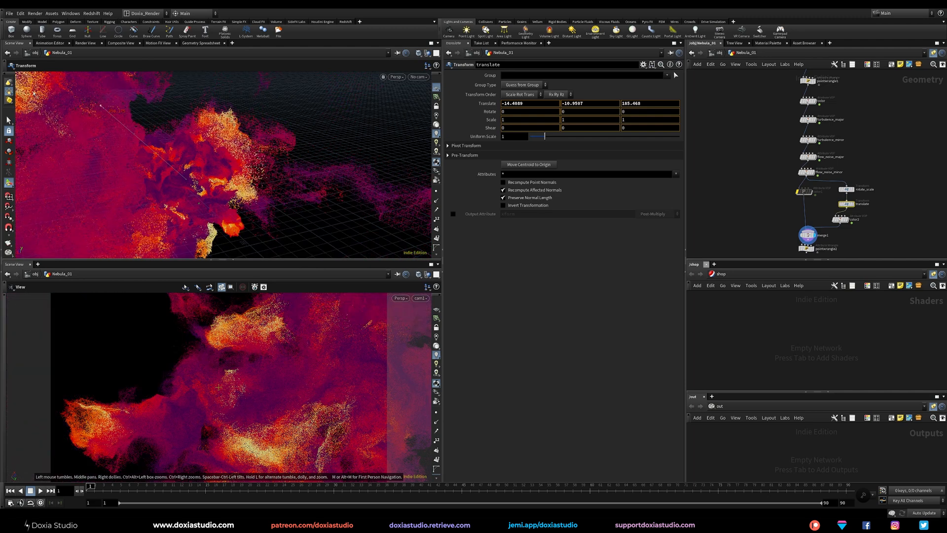
{"action": "middle_click_drag", "start_coordinate": [59, 133], "coordinate": [105, 160]}
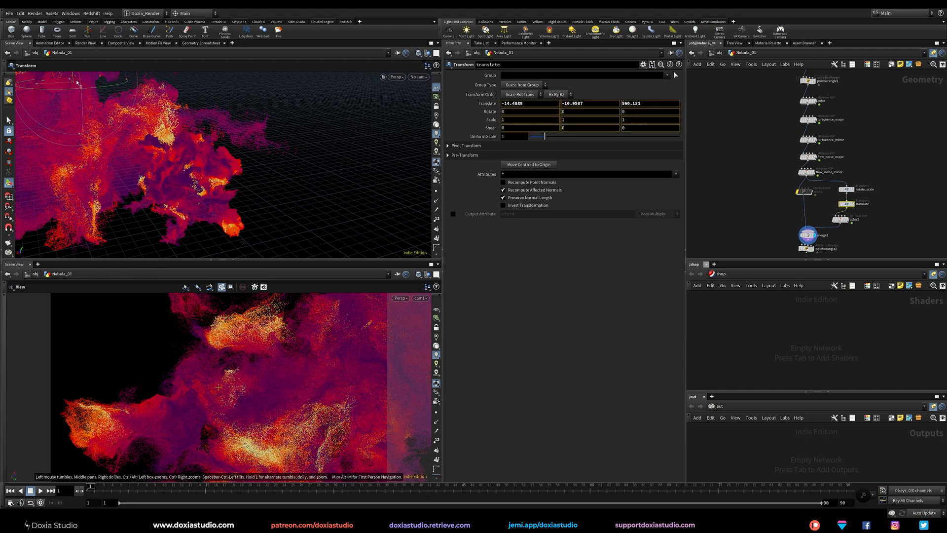
{"action": "middle_click_drag", "start_coordinate": [93, 83], "coordinate": [139, 111]}
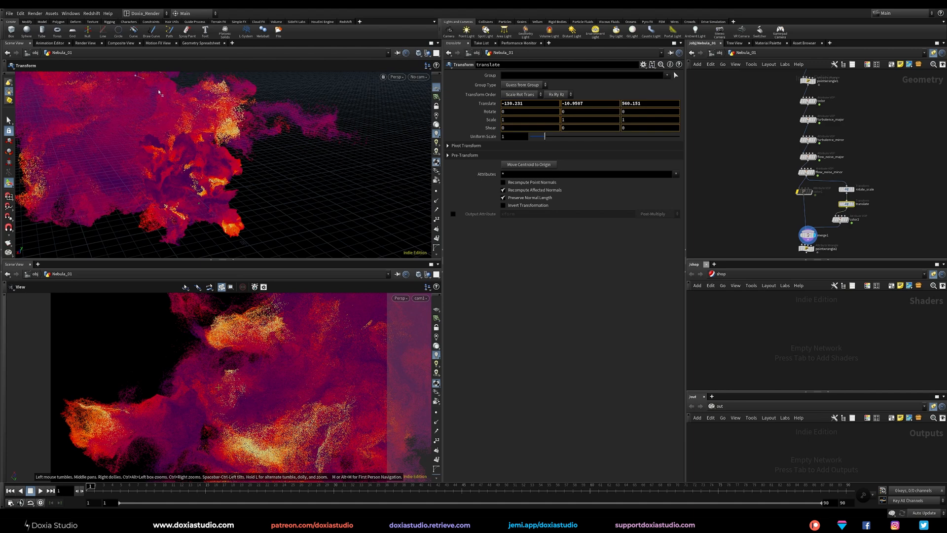
{"action": "middle_click_drag", "start_coordinate": [162, 93], "coordinate": [202, 81]}
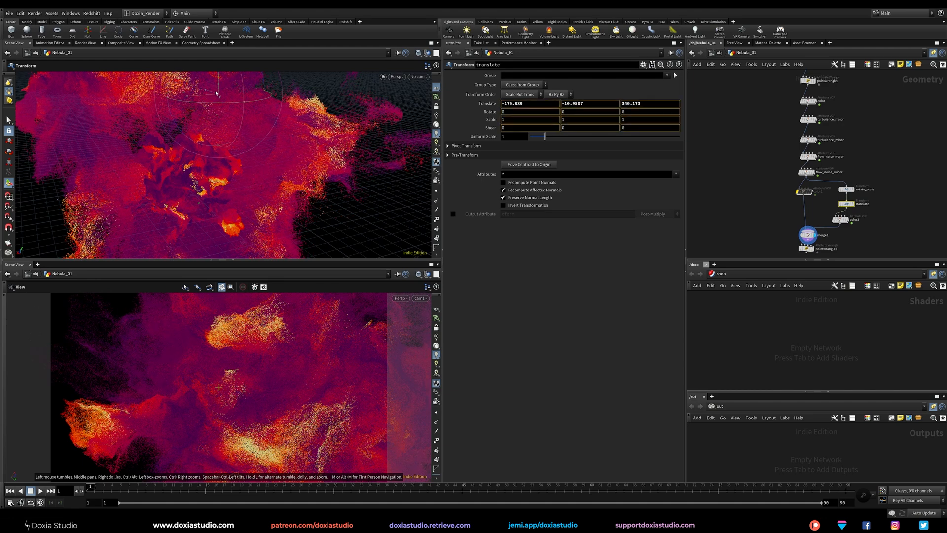
Step: Lower the enlarged copy with the translate node to about -107.325 in Y
{"action": "middle_click_drag", "start_coordinate": [215, 96], "coordinate": [191, 143]}
{"action": "left_click_drag", "start_coordinate": [190, 143], "coordinate": [146, 126]}
{"action": "mouse_move", "coordinate": [163, 167]}
{"action": "left_mouse_down"}
{"action": "mouse_move", "coordinate": [150, 169]}
{"action": "mouse_move", "coordinate": [173, 175]}
{"action": "left_mouse_up"}
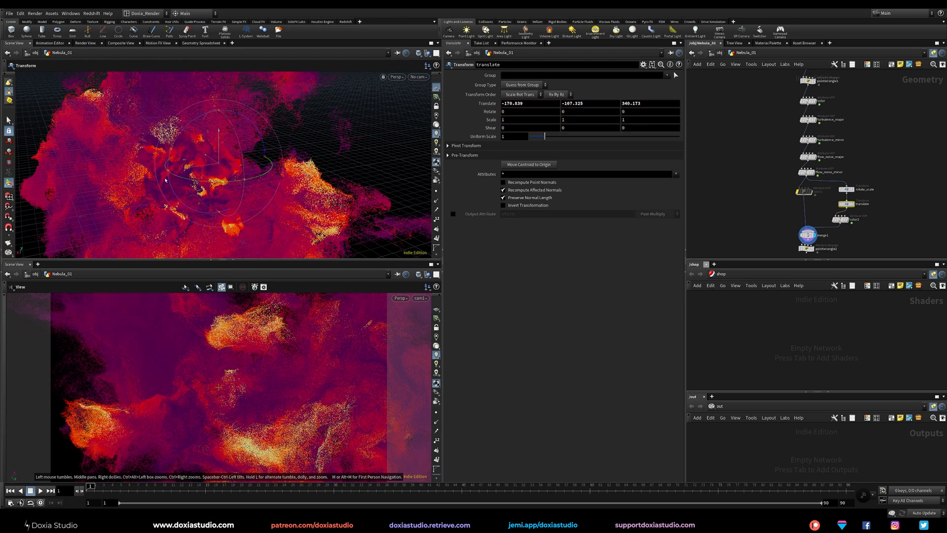
{"action": "left_click_drag", "start_coordinate": [220, 215], "coordinate": [239, 155], "text": "alt"}
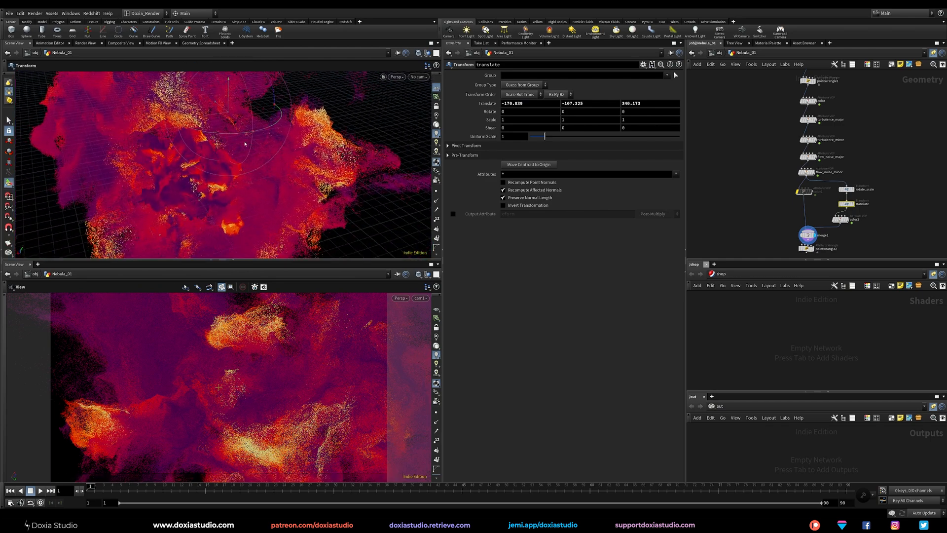
Step: Rotate the enlarged copy with rotate_scale to about 422.128, 145.218, -109.435 and display the final point wrangle
{"action": "left_click", "coordinate": [846, 189]}
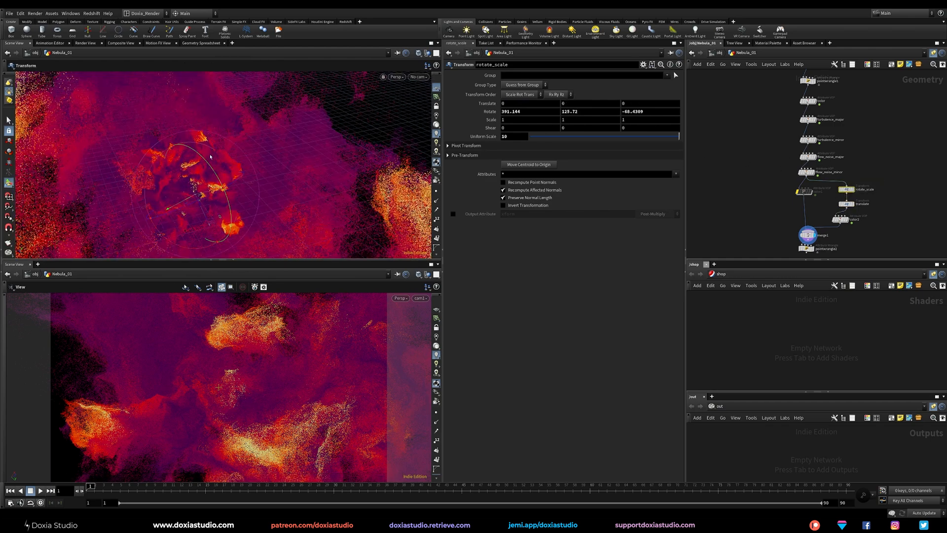
{"action": "left_click_drag", "start_coordinate": [173, 147], "coordinate": [212, 141]}
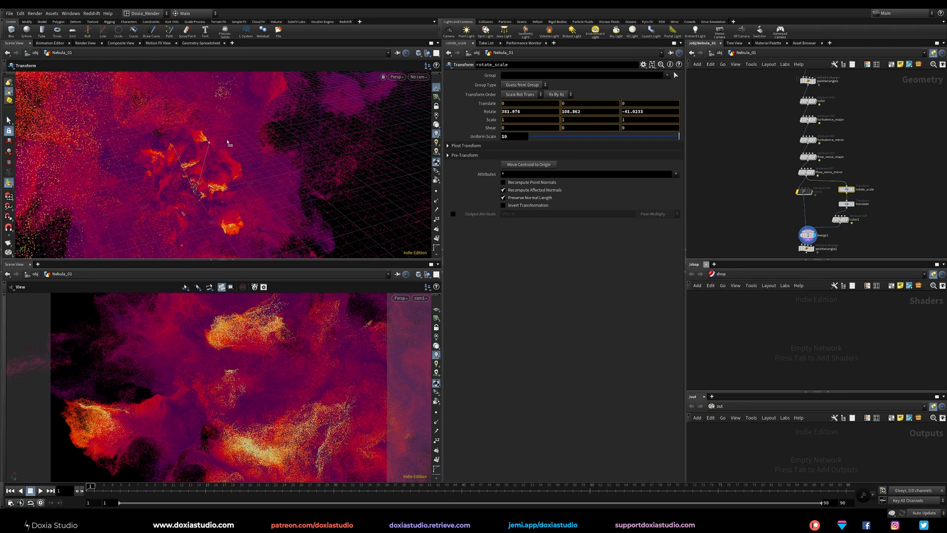
{"action": "left_click_drag", "start_coordinate": [209, 169], "coordinate": [145, 182]}
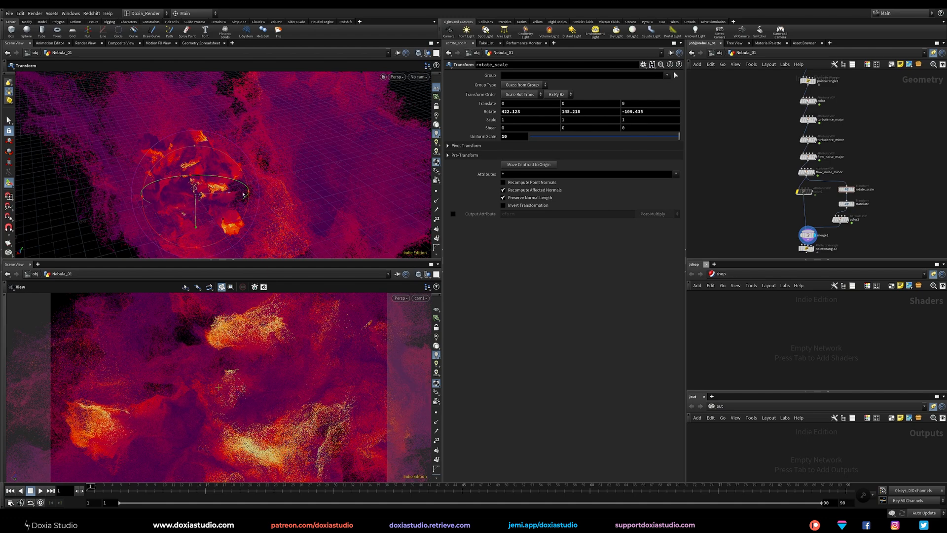
{"action": "key", "text": "Escape"}
{"action": "left_click_drag", "start_coordinate": [256, 193], "coordinate": [226, 195]}
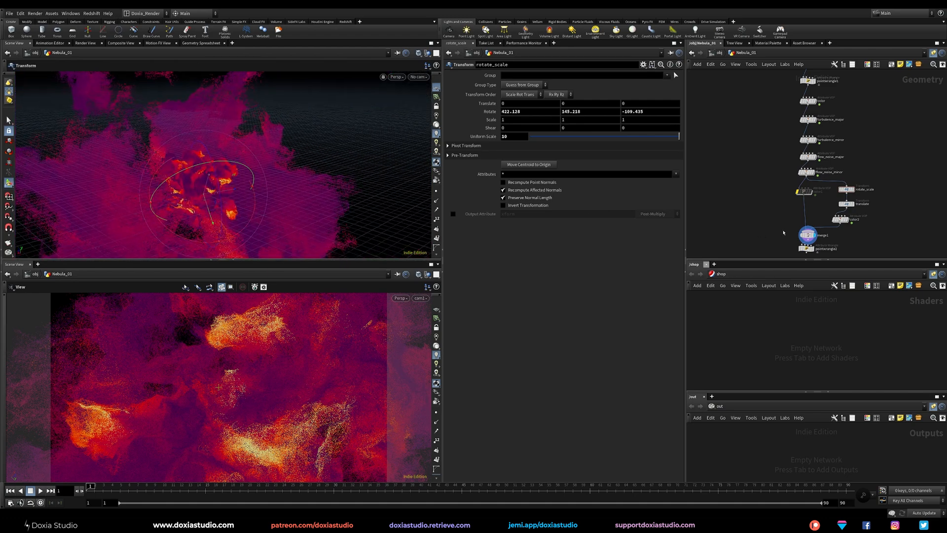
{"action": "left_click", "coordinate": [807, 248]}
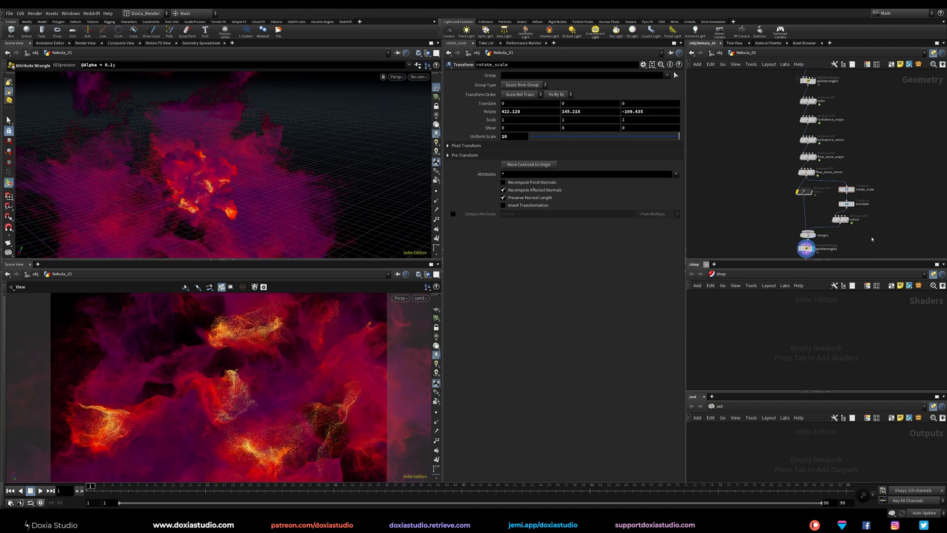
Step: Save the scene, set scatter1's Force Total Count to 60500000, and return to the object level
{"action": "middle_click_drag", "start_coordinate": [749, 133], "coordinate": [749, 189]}
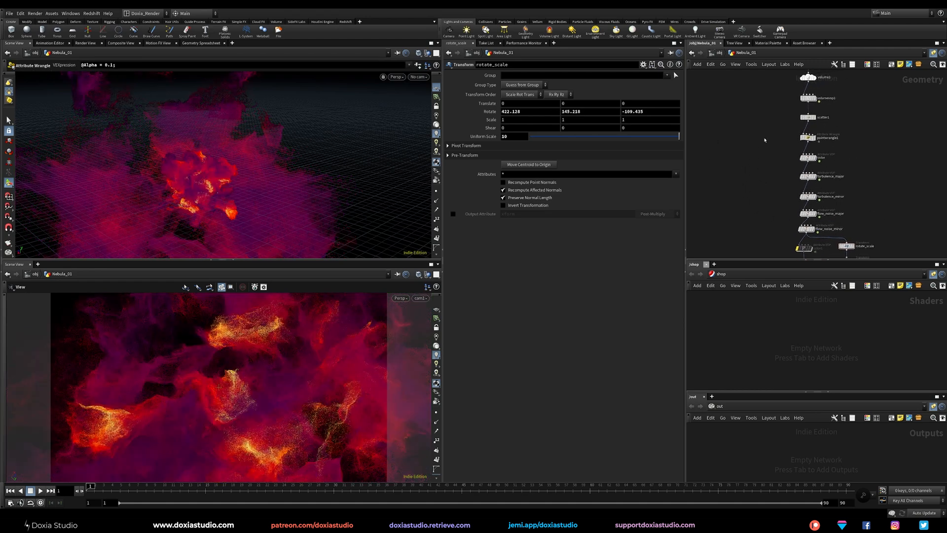
{"action": "key", "text": "ctrl+s"}
{"action": "left_click", "coordinate": [807, 117]}
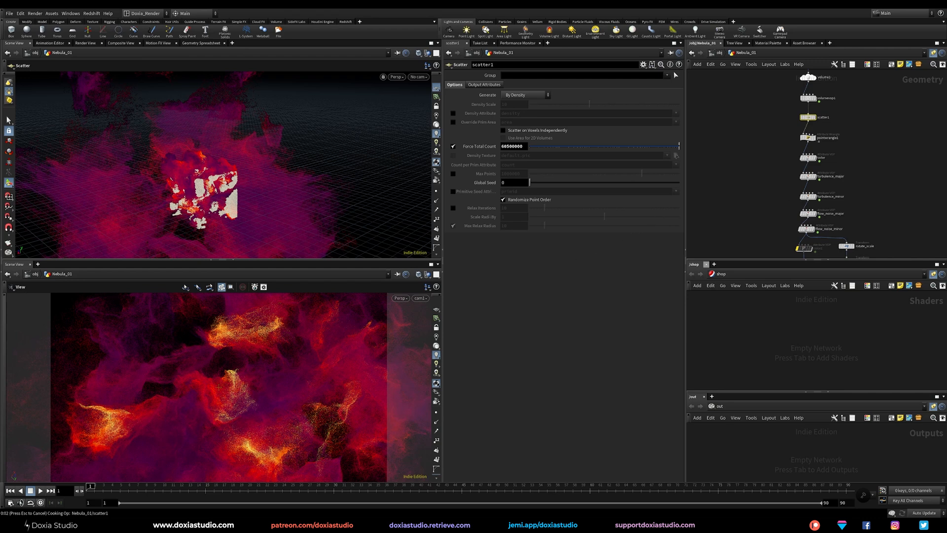
{"action": "middle_click_drag", "start_coordinate": [744, 220], "coordinate": [750, 137]}
{"action": "key", "text": "u"}
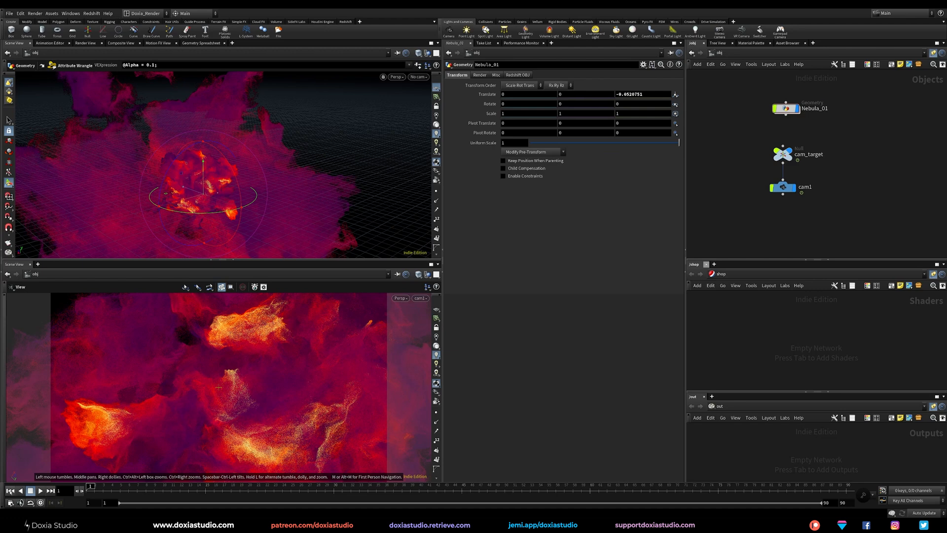
Step: Play the camera animation briefly, and start a flipbook render at HDTV 1080 resolution (1920 x 1080)
{"action": "left_click", "coordinate": [41, 490]}
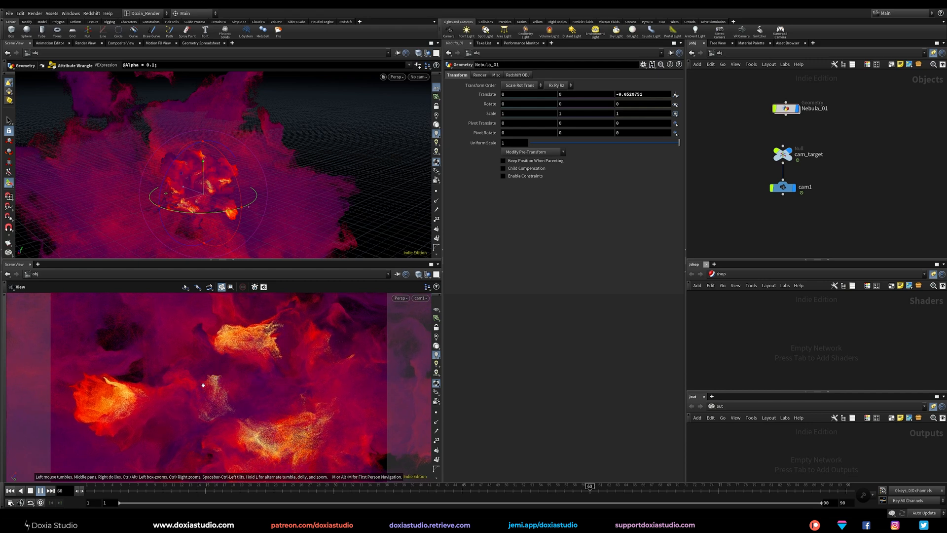
{"action": "left_click", "coordinate": [40, 490]}
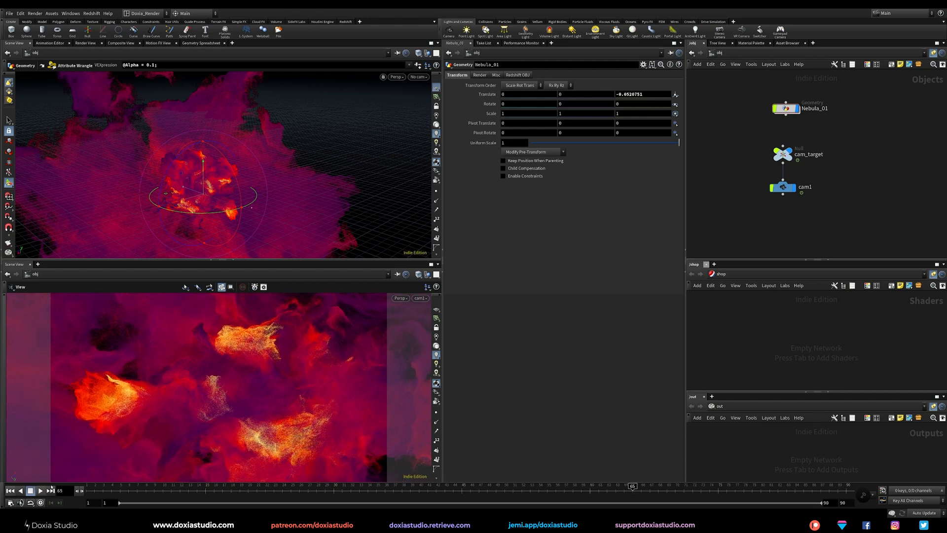
{"action": "left_click", "coordinate": [4, 474]}
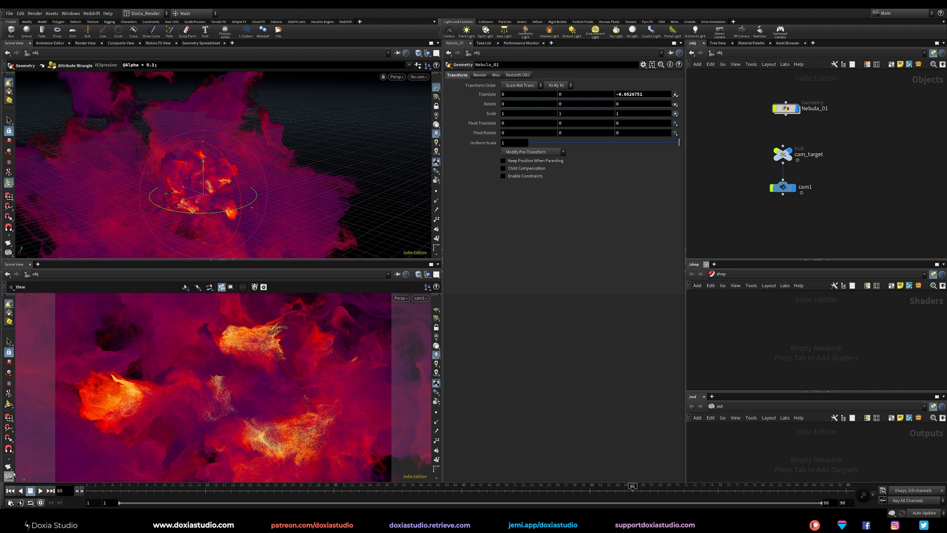
{"action": "left_click", "coordinate": [9, 467]}
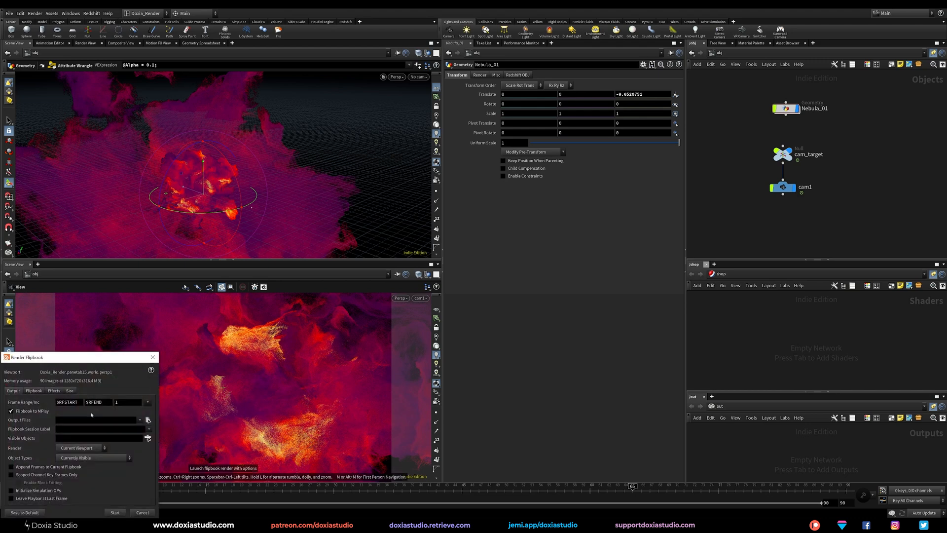
{"action": "left_click", "coordinate": [70, 391]}
{"action": "left_click", "coordinate": [147, 412]}
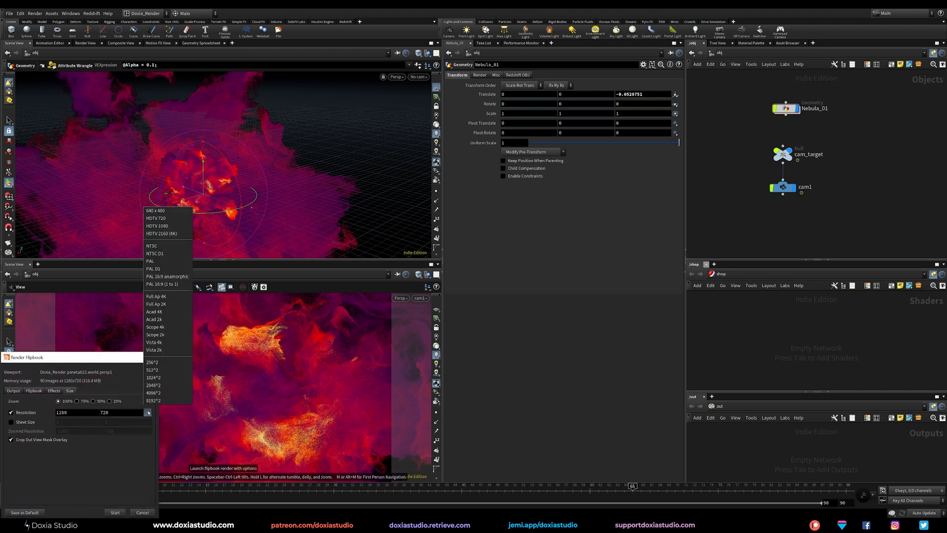
{"action": "left_click", "coordinate": [166, 226]}
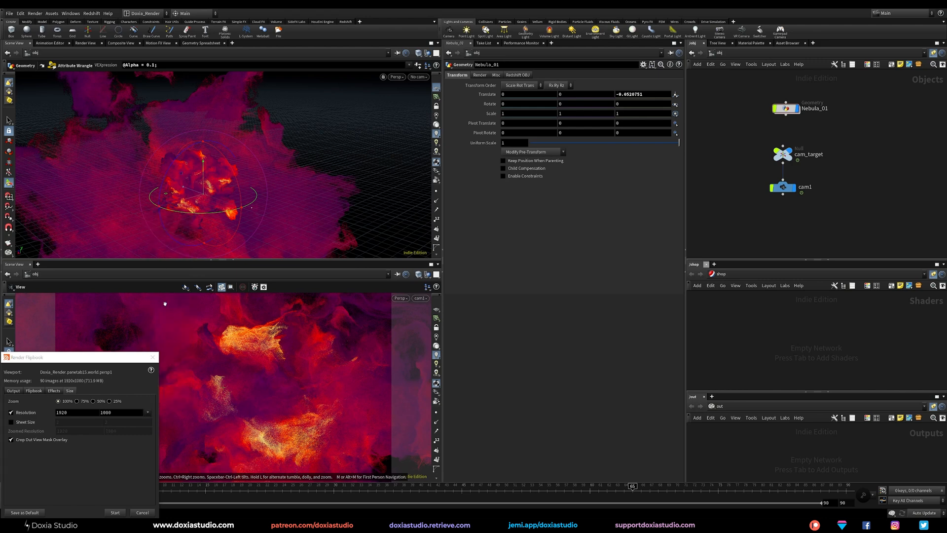
{"action": "left_click", "coordinate": [115, 512]}
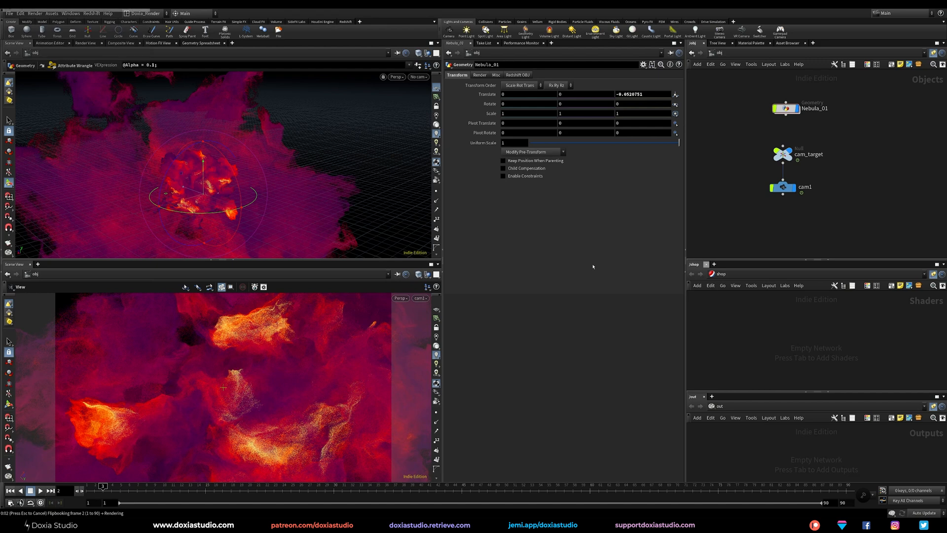
Step: Enlarge the MPlay window, fit the whole image in view, and play the flipbook frames rendered so far
{"action": "left_click_drag", "start_coordinate": [315, 22], "coordinate": [538, 113]}
{"action": "scroll", "coordinate": [494, 247], "scroll_direction": "down", "scroll_amount": 3}
{"action": "middle_click_drag", "start_coordinate": [493, 247], "coordinate": [465, 250]}
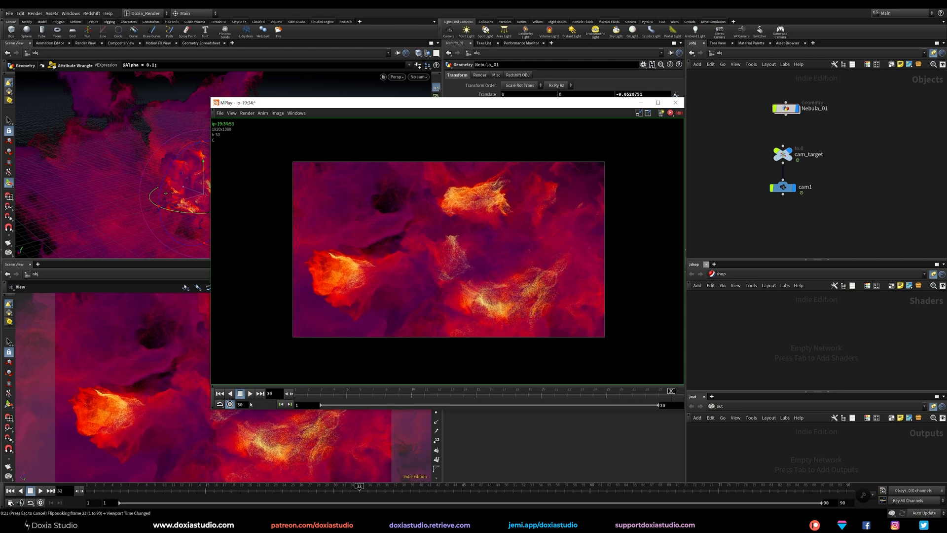
{"action": "left_click", "coordinate": [250, 394]}
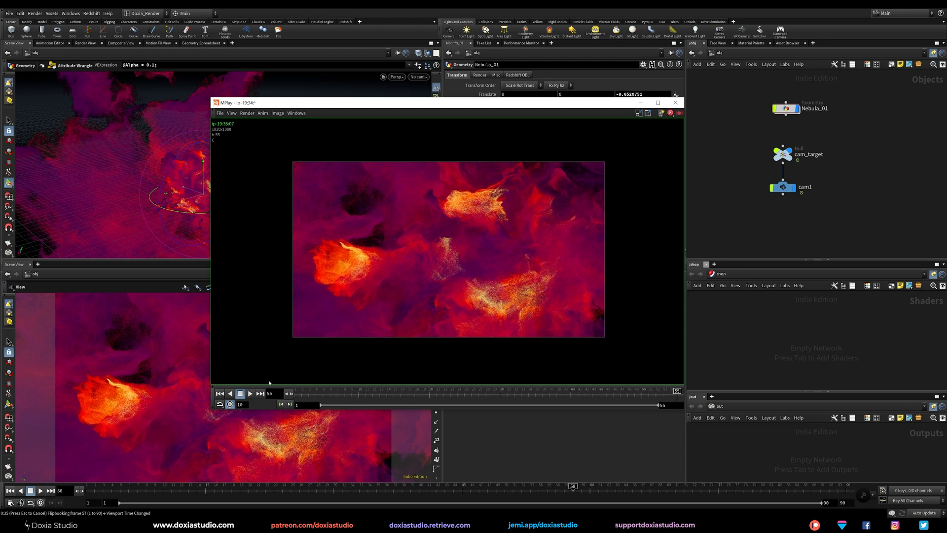
{"action": "left_click", "coordinate": [250, 394]}
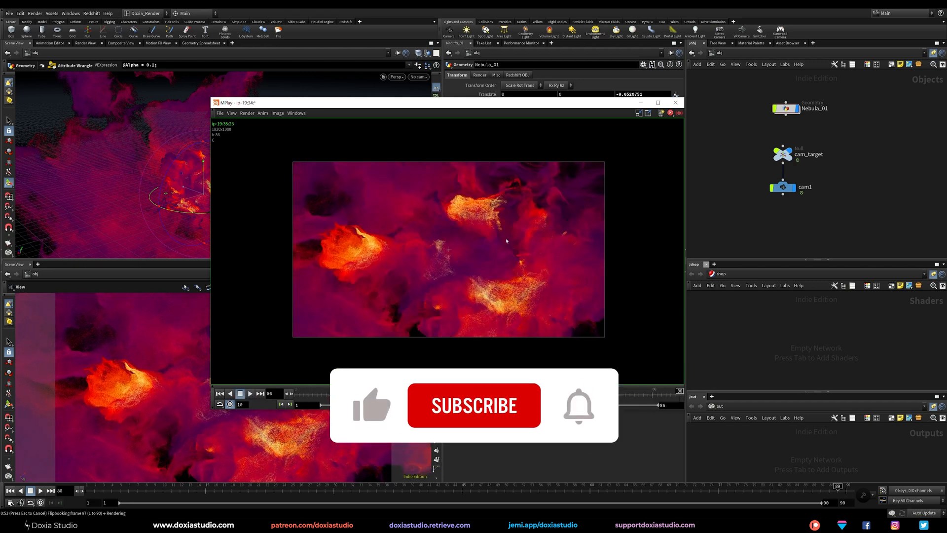
Step: Inside Nebula_01, darken the purple start point of color2's ramp to about 0.0472, 0.000195, 0.079
{"action": "left_click", "coordinate": [820, 119]}
{"action": "double_click", "coordinate": [786, 108]}
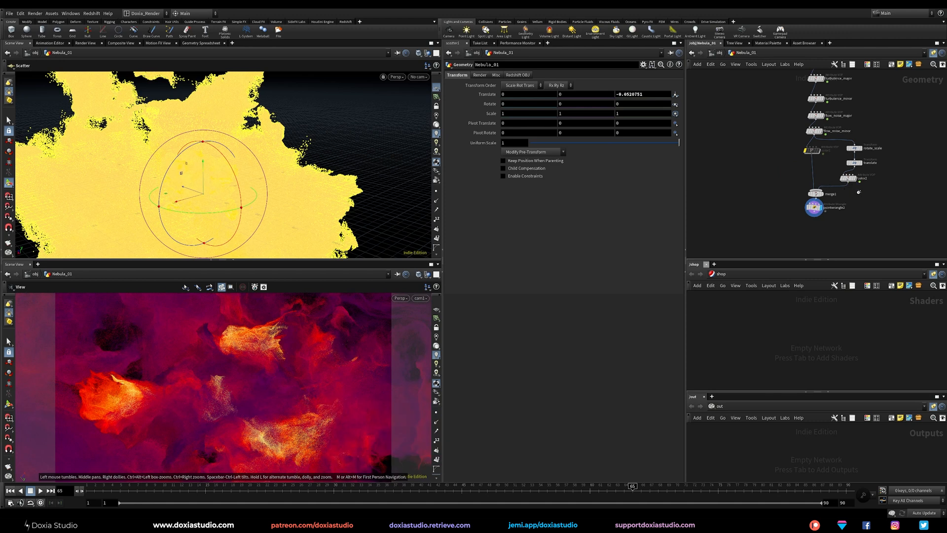
{"action": "left_click", "coordinate": [848, 178]}
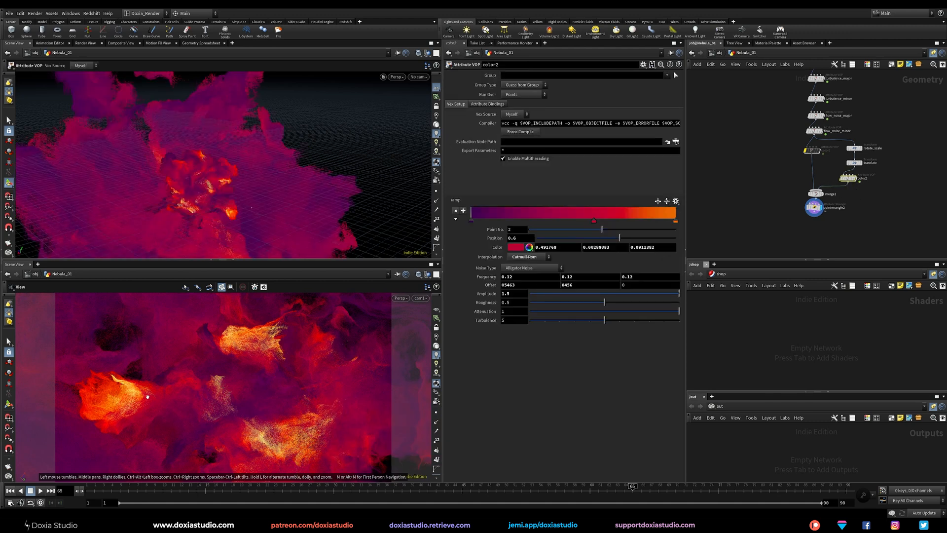
{"action": "left_click", "coordinate": [471, 221]}
{"action": "left_click", "coordinate": [520, 249]}
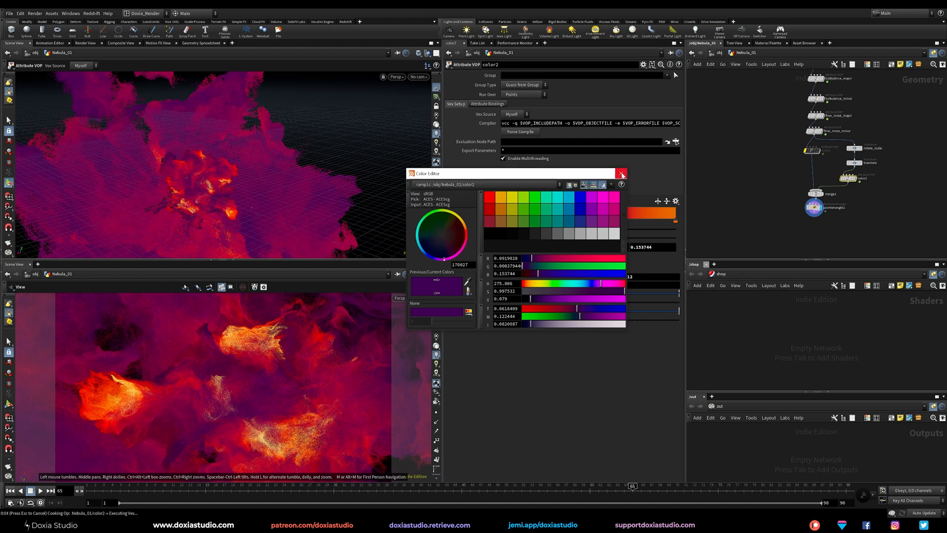
{"action": "left_click_drag", "start_coordinate": [542, 174], "coordinate": [384, 257]}
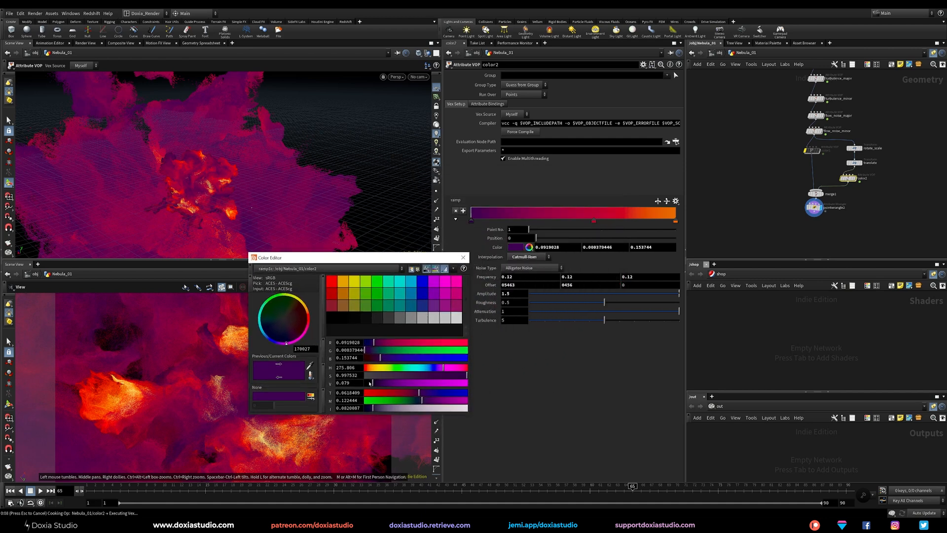
{"action": "key", "text": "Escape"}
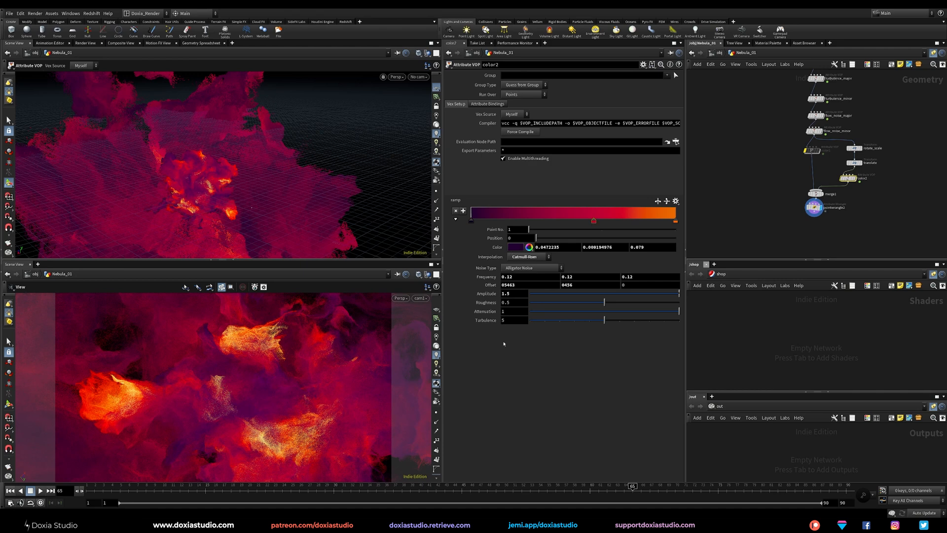
Step: Darken color2's red middle ramp point to about 0.231, 0.00135, 0.0428 and its orange end point to about 0.776, 0.216, 0.00019
{"action": "left_click", "coordinate": [594, 221]}
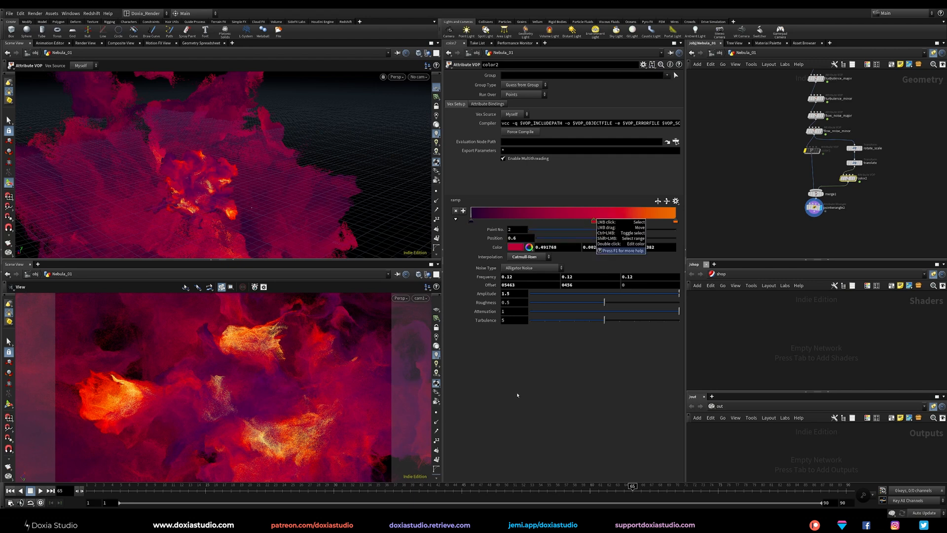
{"action": "left_click", "coordinate": [518, 247]}
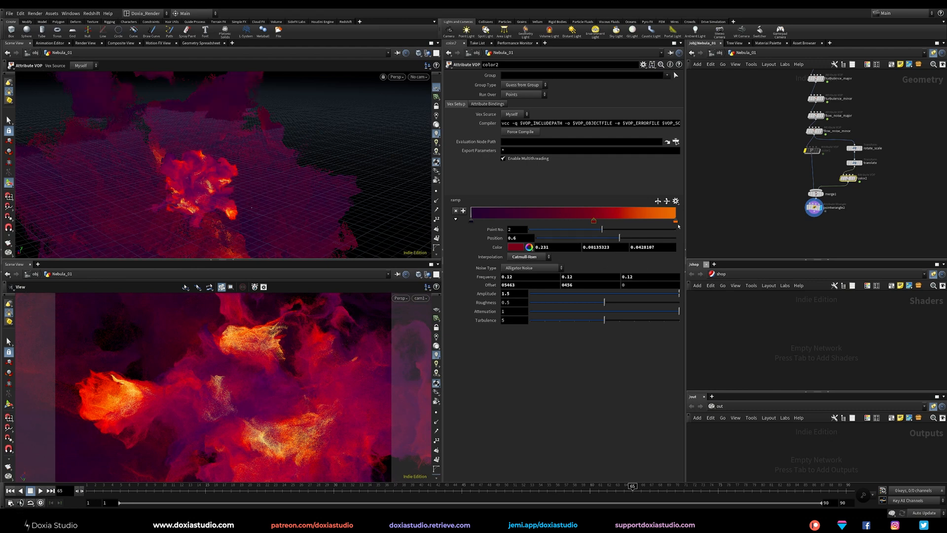
{"action": "left_click", "coordinate": [676, 222]}
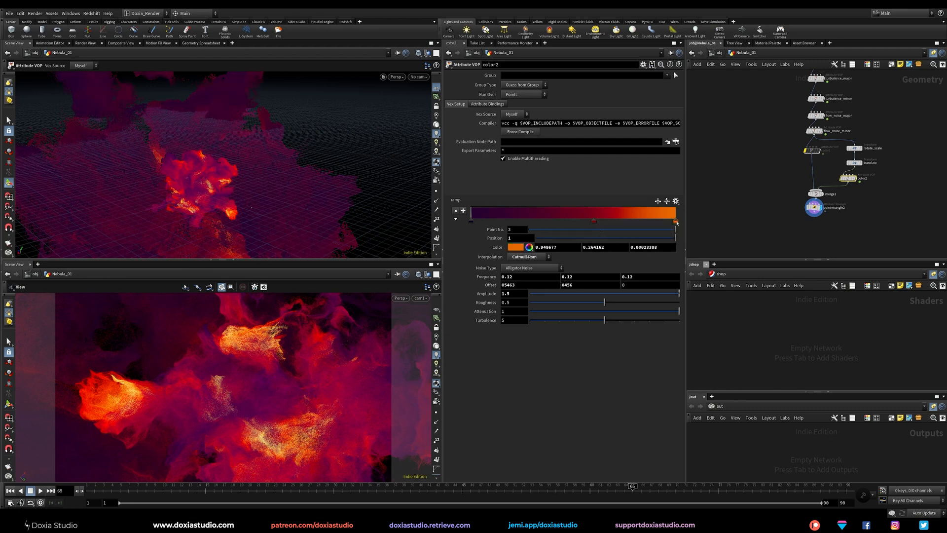
{"action": "left_click", "coordinate": [517, 247]}
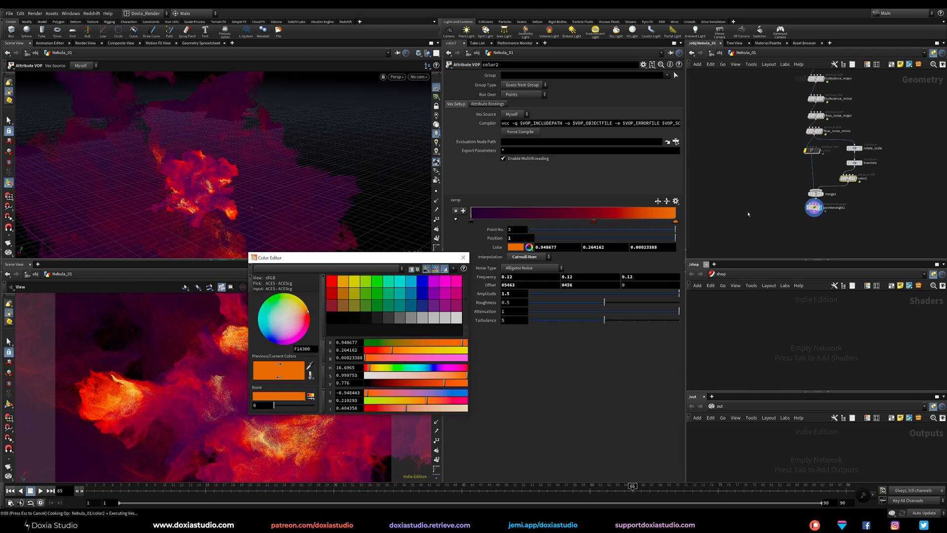
{"action": "left_click", "coordinate": [462, 257]}
{"action": "key", "text": "ctrl+z"}
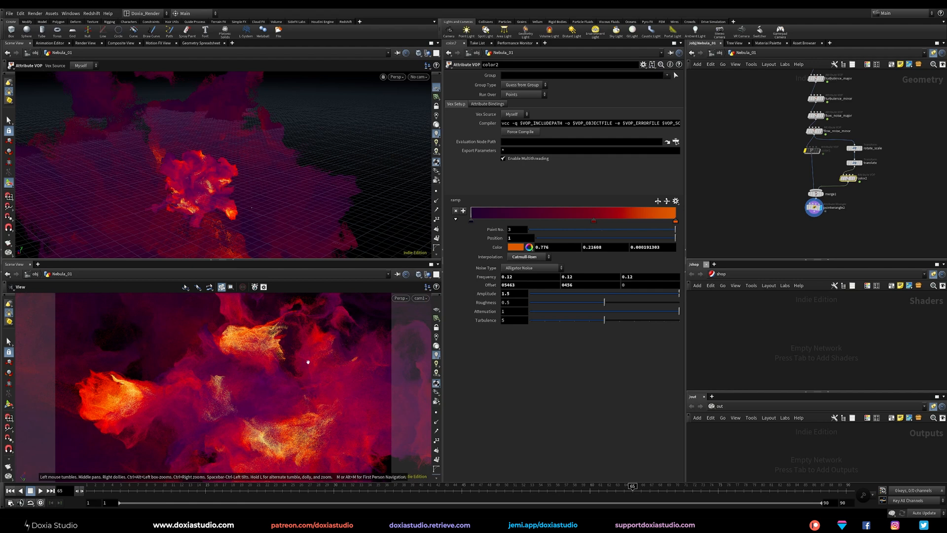
Step: Return to the object level, render a new flipbook through the camera, and enlarge the MPlay window with the whole frame in view
{"action": "key", "text": "u"}
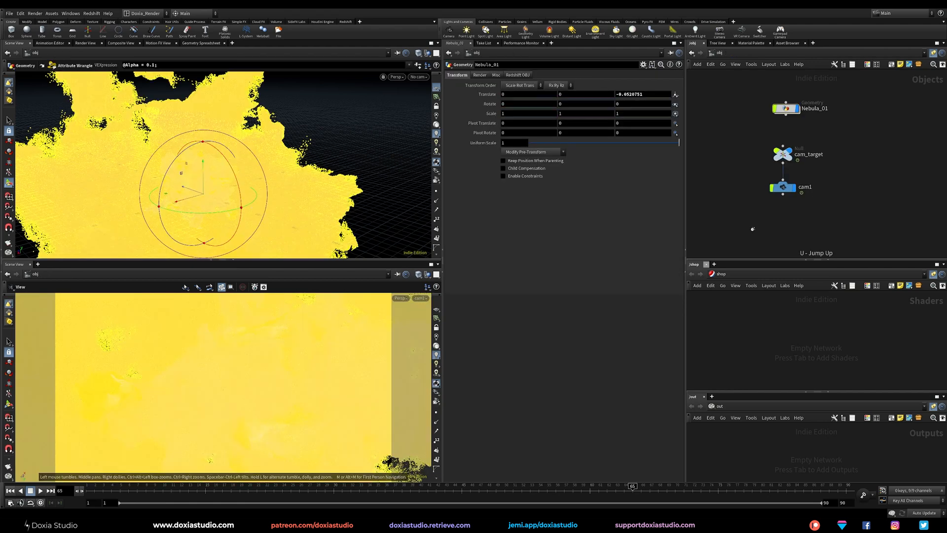
{"action": "left_click", "coordinate": [9, 466]}
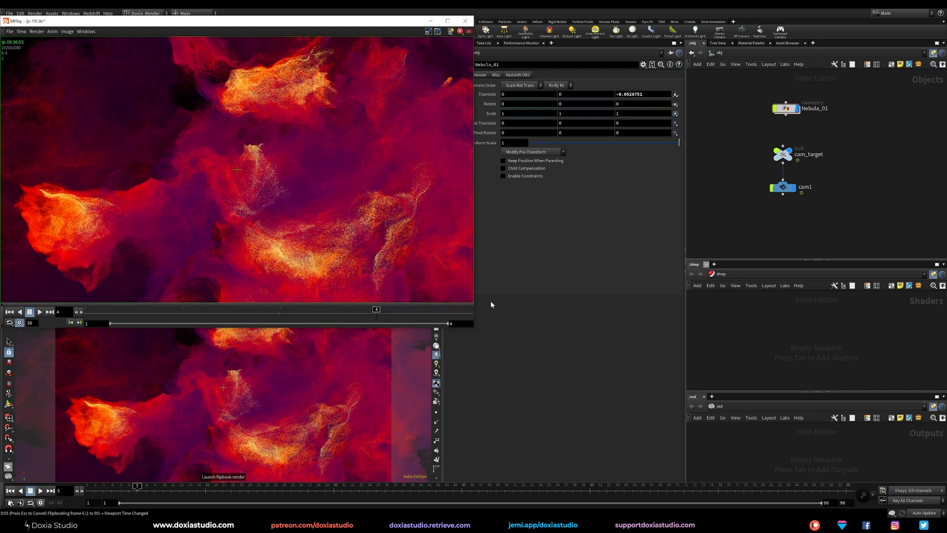
{"action": "left_click_drag", "start_coordinate": [473, 327], "coordinate": [741, 443]}
{"action": "right_click_drag", "start_coordinate": [599, 284], "coordinate": [508, 291]}
{"action": "middle_click_drag", "start_coordinate": [508, 279], "coordinate": [445, 248]}
{"action": "right_click_drag", "start_coordinate": [481, 266], "coordinate": [456, 260]}
{"action": "middle_click_drag", "start_coordinate": [457, 260], "coordinate": [447, 284]}
{"action": "right_click_drag", "start_coordinate": [439, 275], "coordinate": [434, 273]}
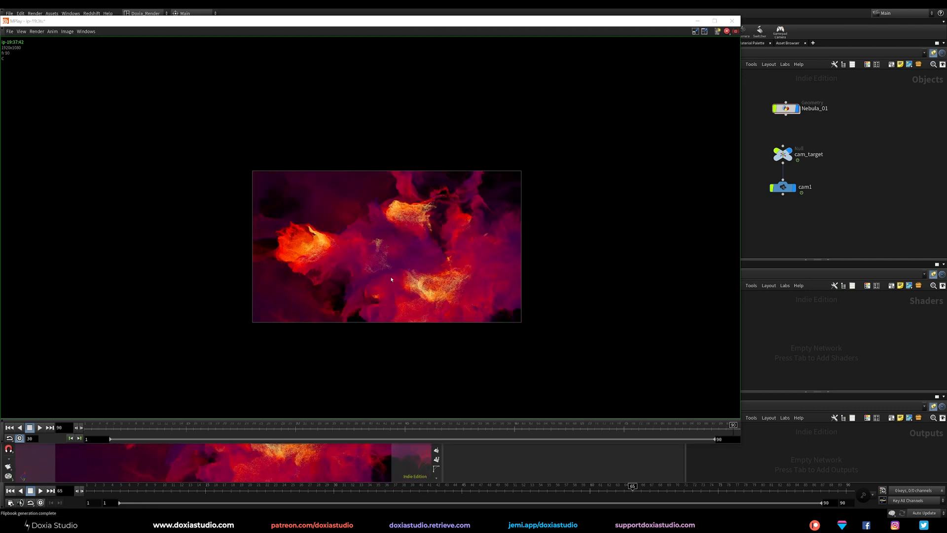
Step: Play the finished flipbook in MPlay, stop it, and scrub through its frames to review the darker background
{"action": "left_click", "coordinate": [40, 428]}
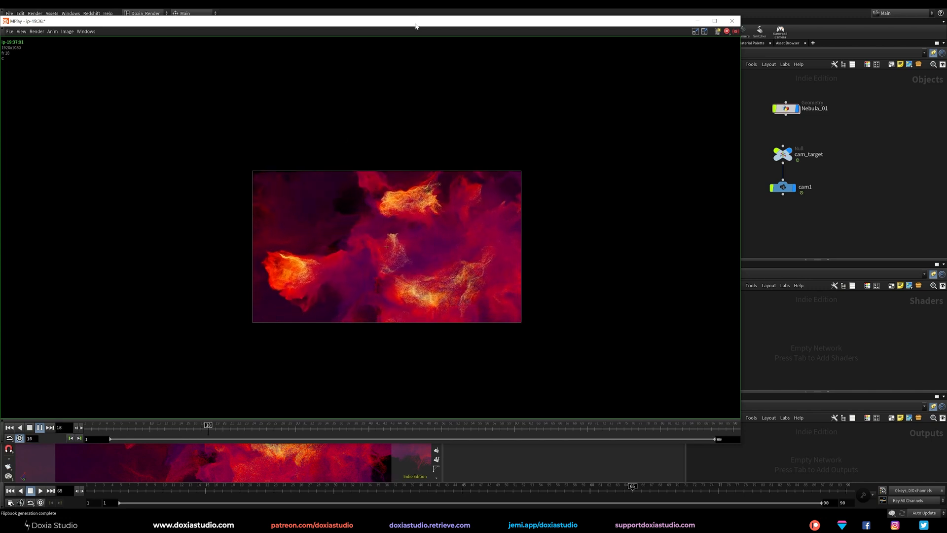
{"action": "left_click_drag", "start_coordinate": [416, 23], "coordinate": [507, 58]}
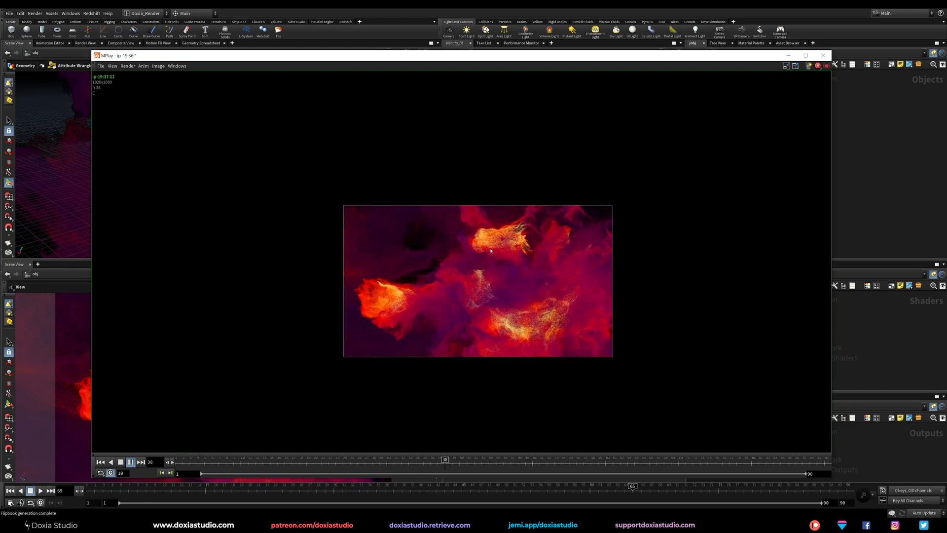
{"action": "left_click", "coordinate": [120, 462]}
{"action": "left_click_drag", "start_coordinate": [249, 461], "coordinate": [476, 461]}
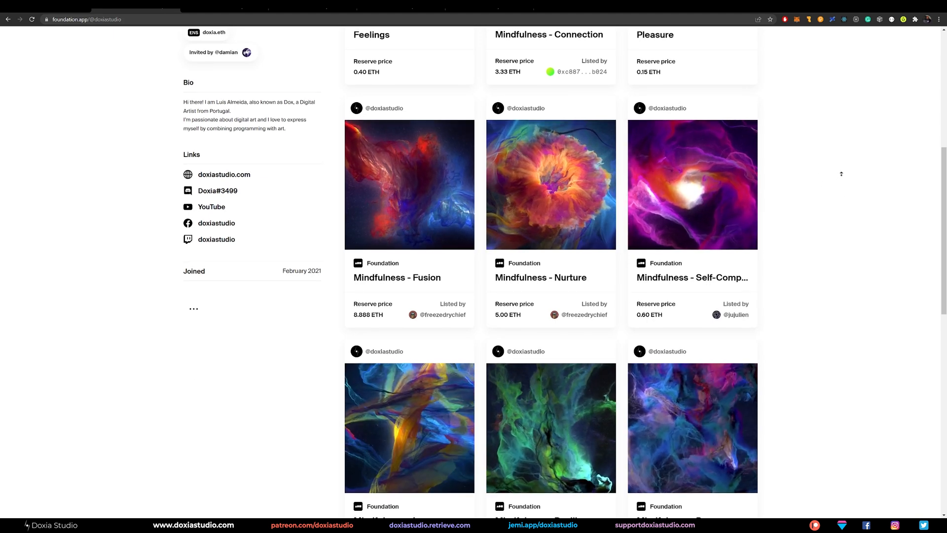
Step: Switch to the browser, browse the studio's Foundation gallery, and examine the Mindfulness artworks Resilience, Nurture and Fusion
{"action": "scroll", "coordinate": [845, 243], "scroll_direction": "down", "scroll_amount": 1}
{"action": "scroll", "coordinate": [844, 243], "scroll_direction": "down", "scroll_amount": 2}
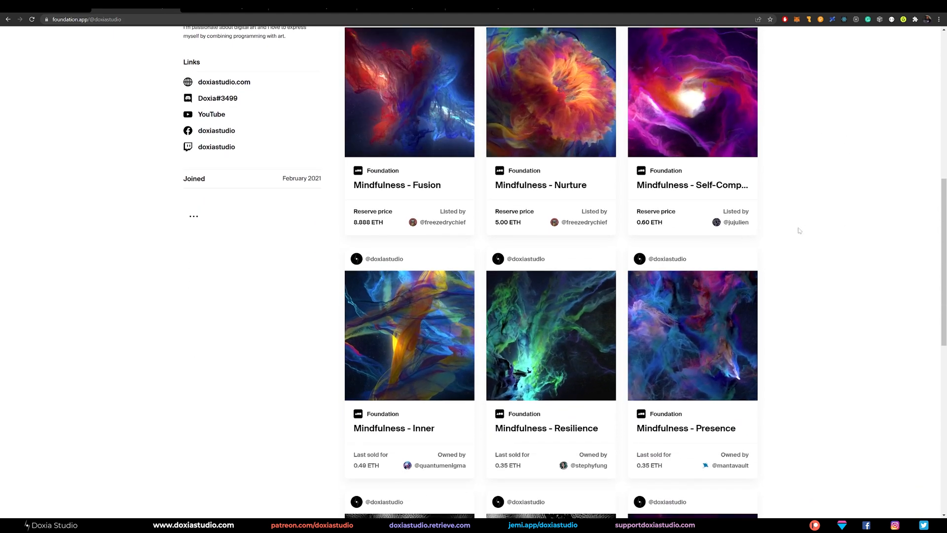
{"action": "scroll", "coordinate": [636, 266], "scroll_direction": "up", "scroll_amount": 1}
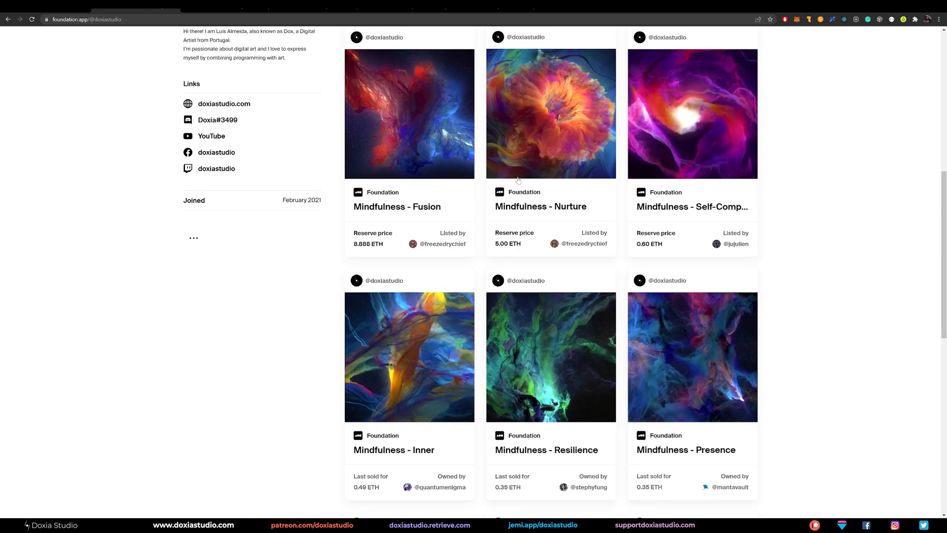
{"action": "left_click", "coordinate": [225, 8]}
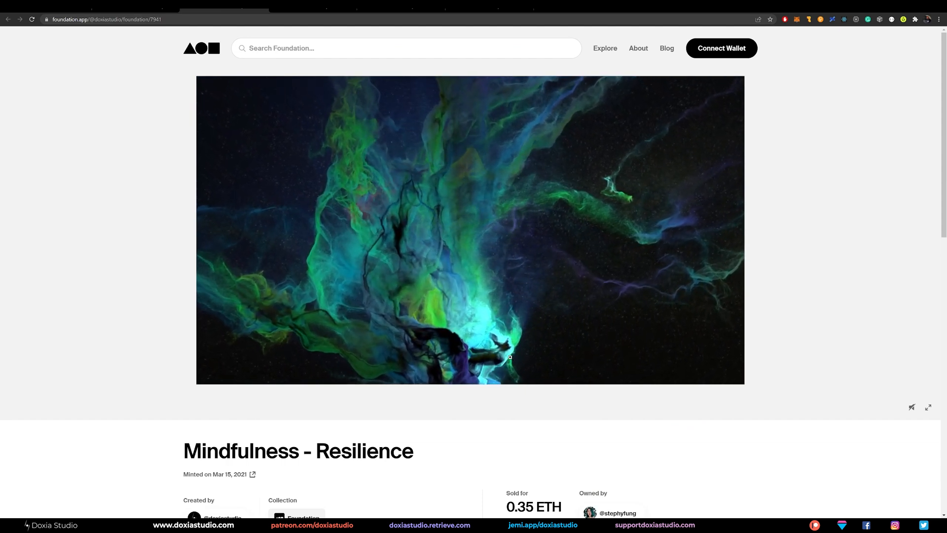
{"action": "left_click", "coordinate": [329, 8]}
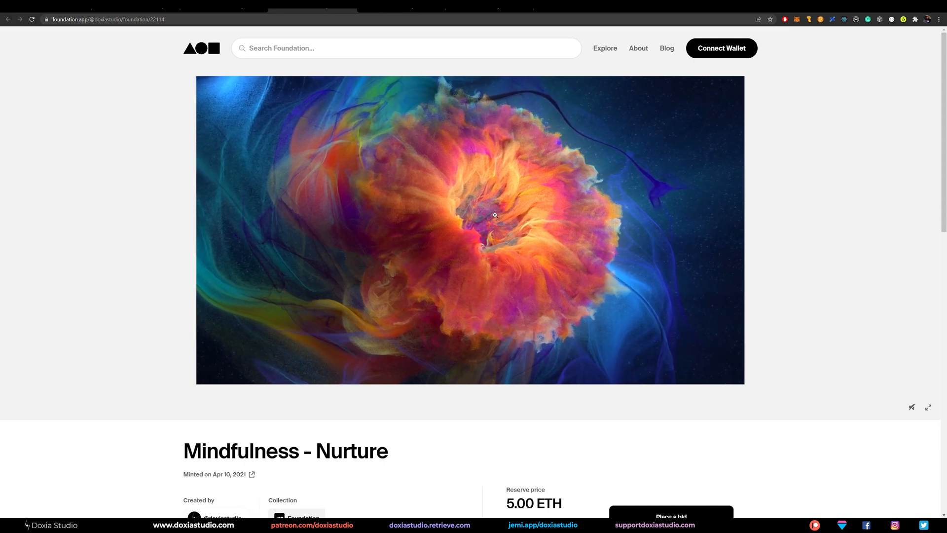
{"action": "left_click", "coordinate": [397, 9]}
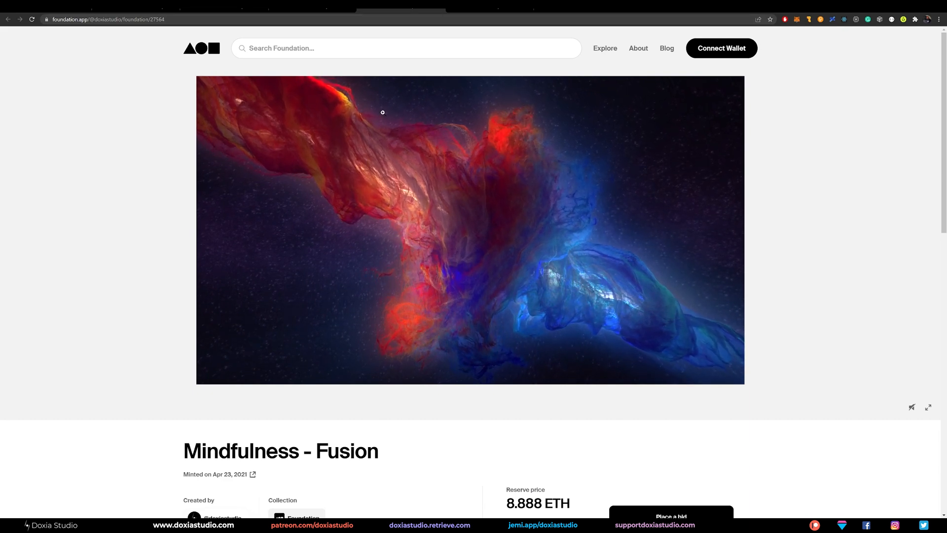
{"action": "key", "text": "ctrl+shift+Tab"}
{"action": "key", "text": "ctrl+shift+Tab"}
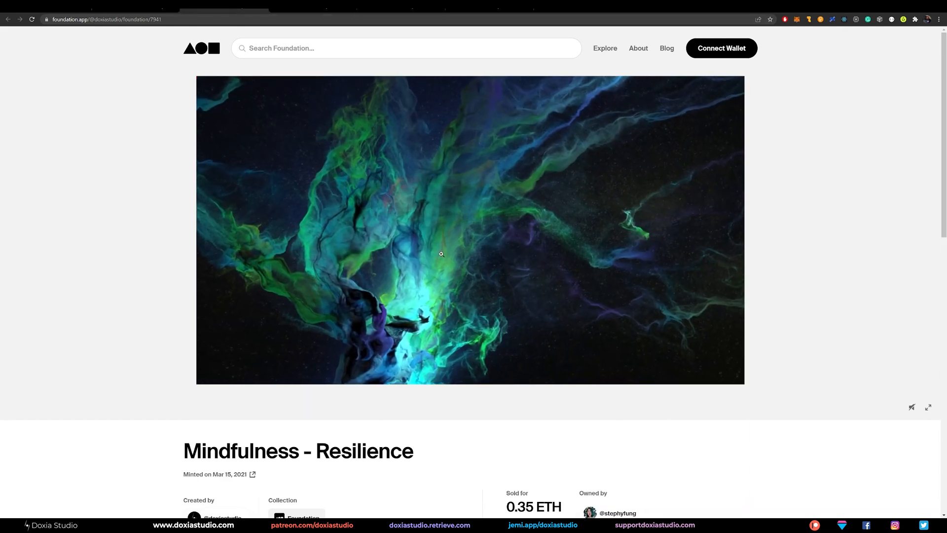
Step: Examine the Mindfulness artwork Inner, then compare it with Fusion, Nurture and Resilience on their Foundation pages
{"action": "left_click", "coordinate": [474, 10]}
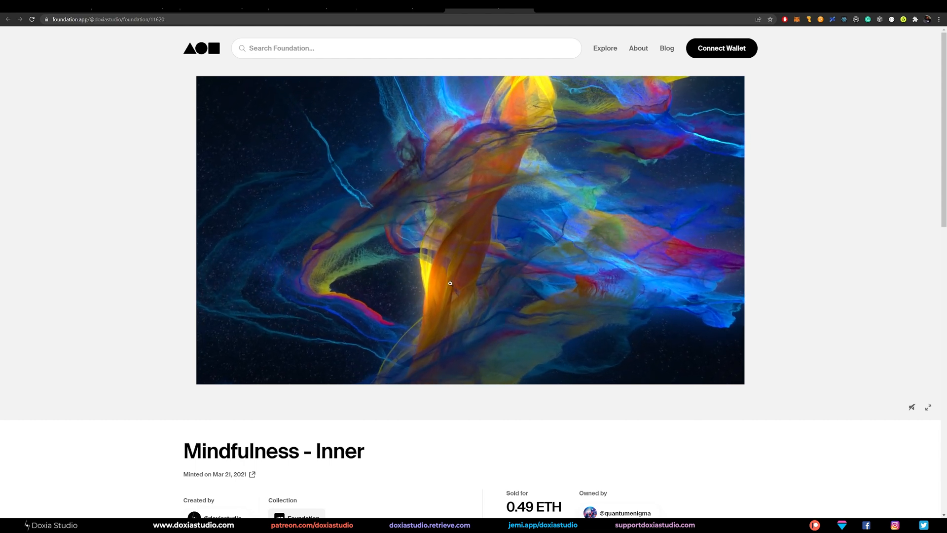
{"action": "left_click", "coordinate": [390, 9]}
{"action": "left_click", "coordinate": [312, 9]}
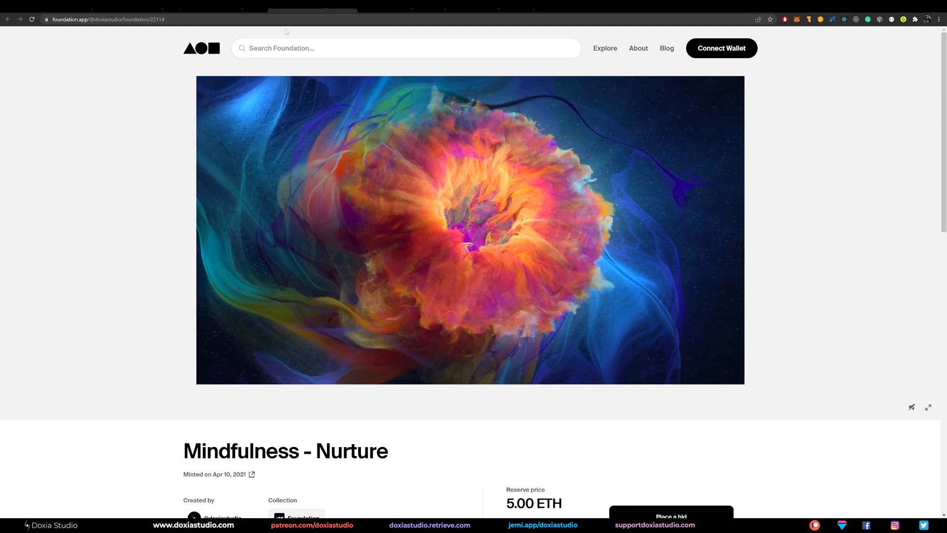
{"action": "left_click", "coordinate": [245, 9]}
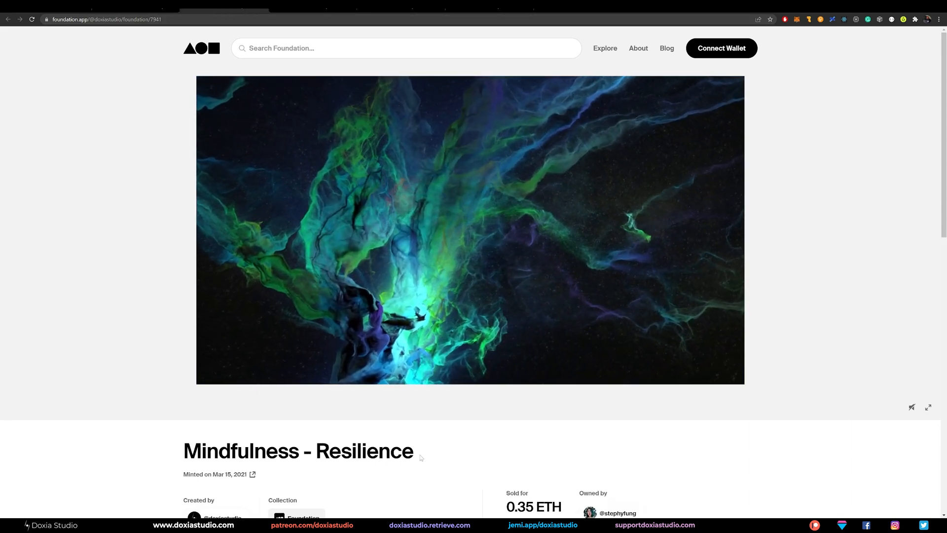
Step: Switch to MPlay and play the rendered nebula flipbook briefly, pausing it after the review
{"action": "key", "text": "alt+Tab"}
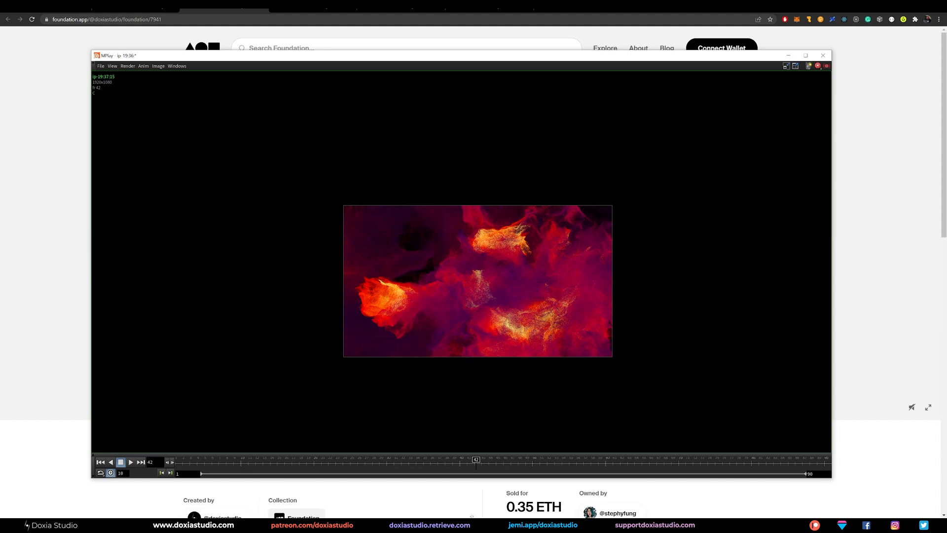
{"action": "left_click", "coordinate": [131, 462]}
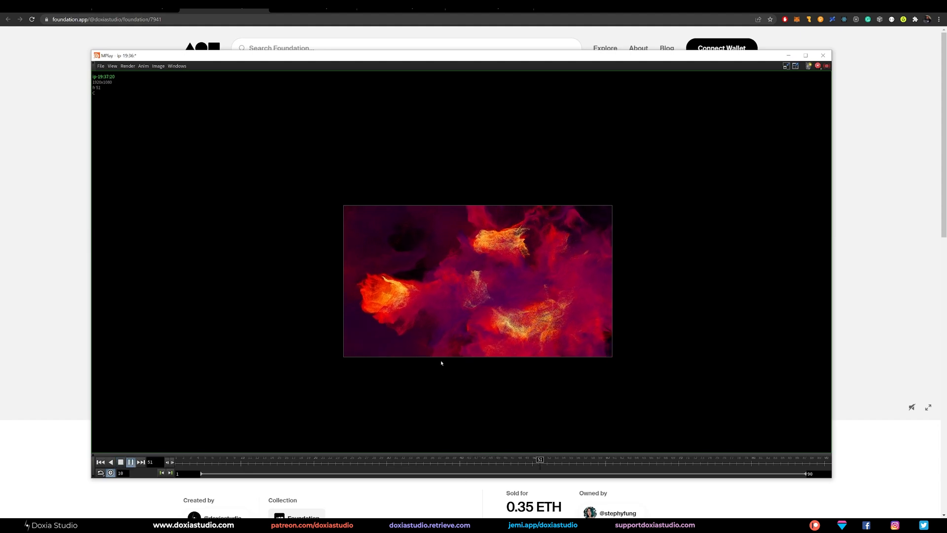
{"action": "left_click", "coordinate": [131, 462]}
Step: Switch to Houdini and go inside Nebula_01 to review its node chain and the color2 branch
{"action": "key", "text": "alt+Tab"}
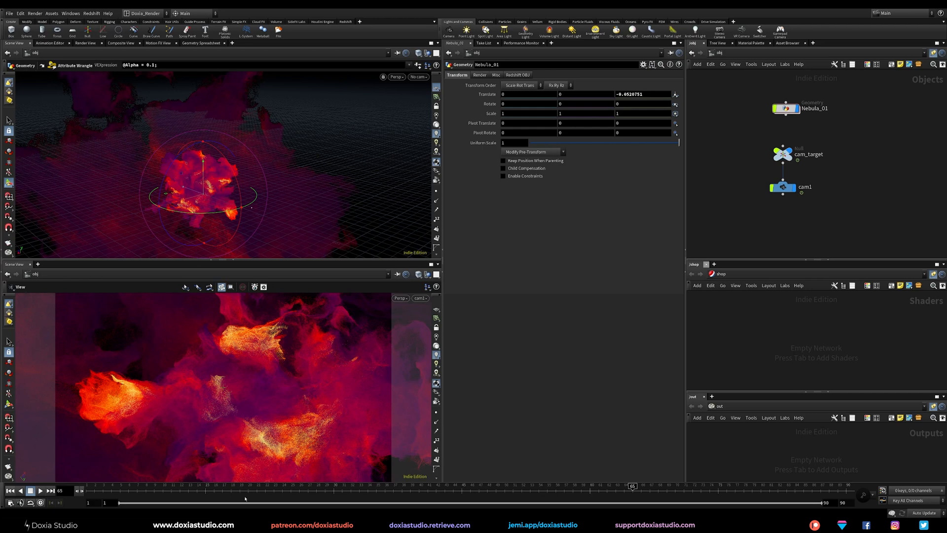
{"action": "double_click", "coordinate": [786, 108]}
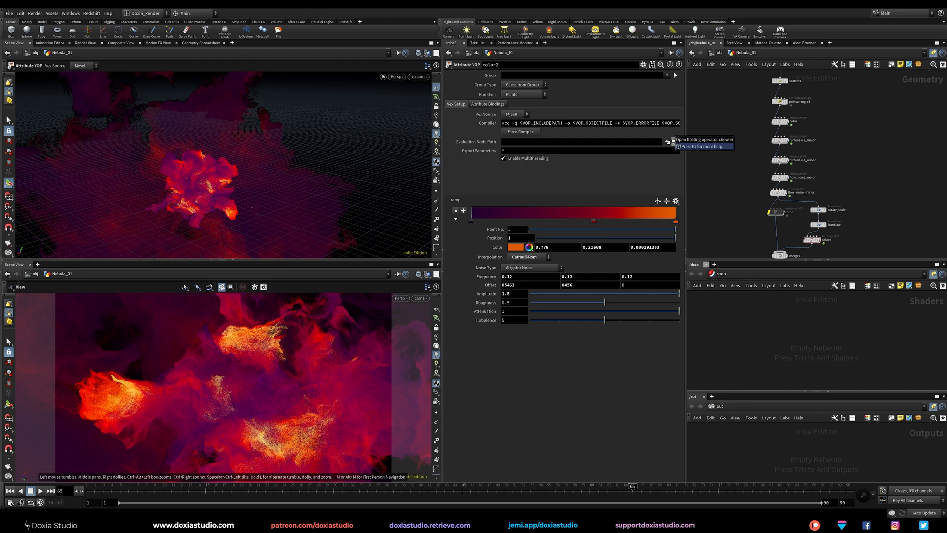
{"action": "left_click_drag", "start_coordinate": [748, 172], "coordinate": [787, 197]}
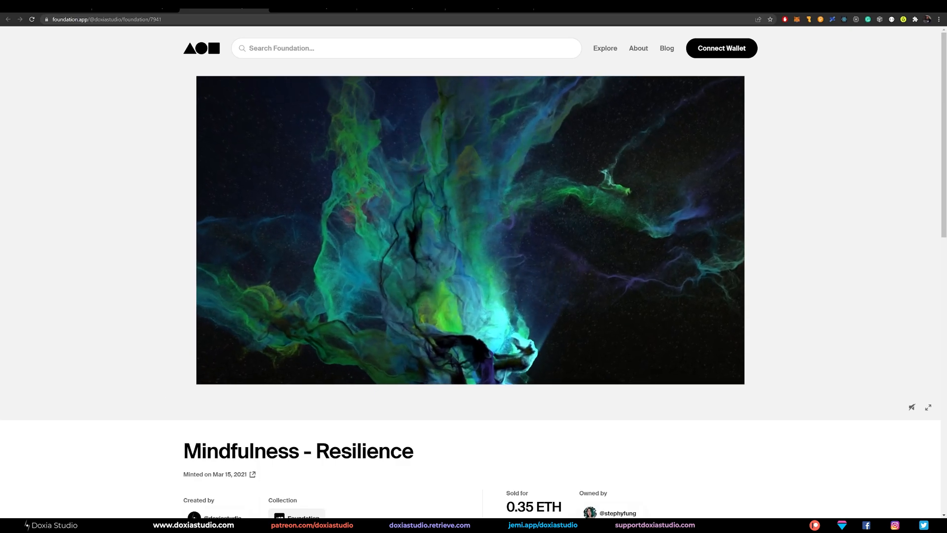
Step: Return to the Foundation pages in the browser and view the Mindfulness artworks Nurture, Fusion and Inner in turn
{"action": "left_click", "coordinate": [325, 11]}
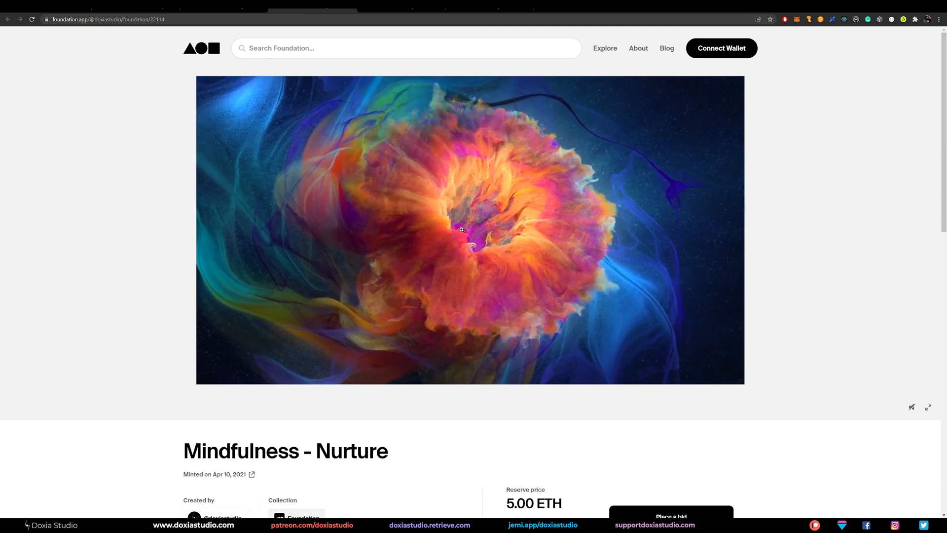
{"action": "key", "text": "ctrl+Tab"}
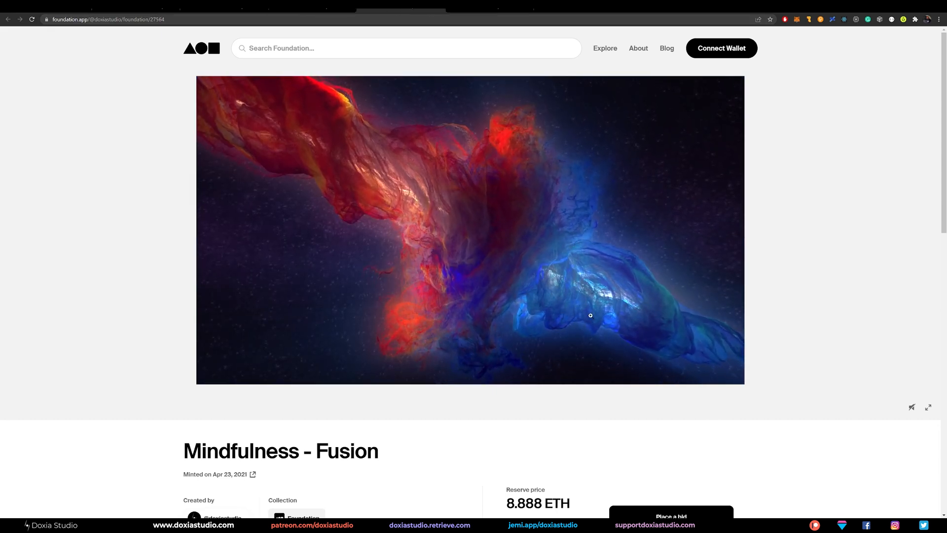
{"action": "key", "text": "ctrl+Tab"}
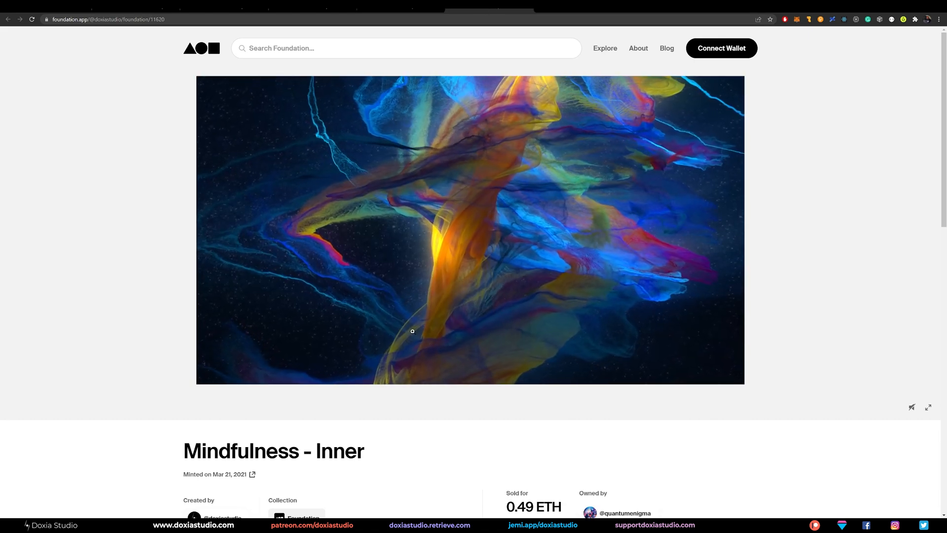